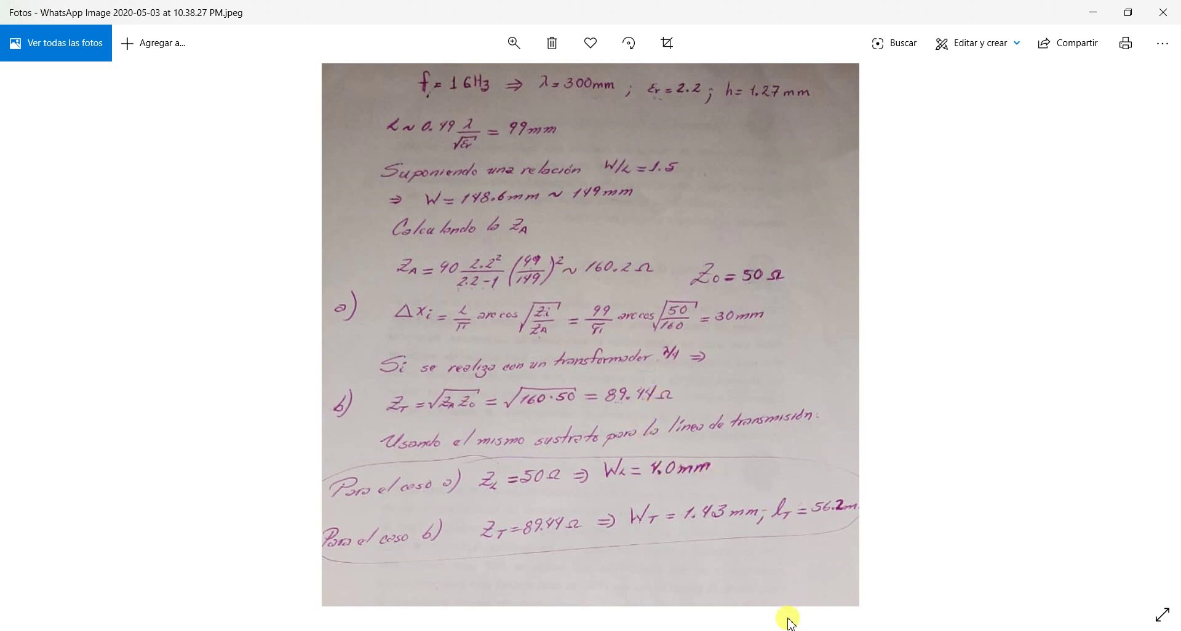
Switch to LineCalc and examine the substrate parameters of the MLIN microstrip line
{"action": "key", "text": "alt+Tab"}
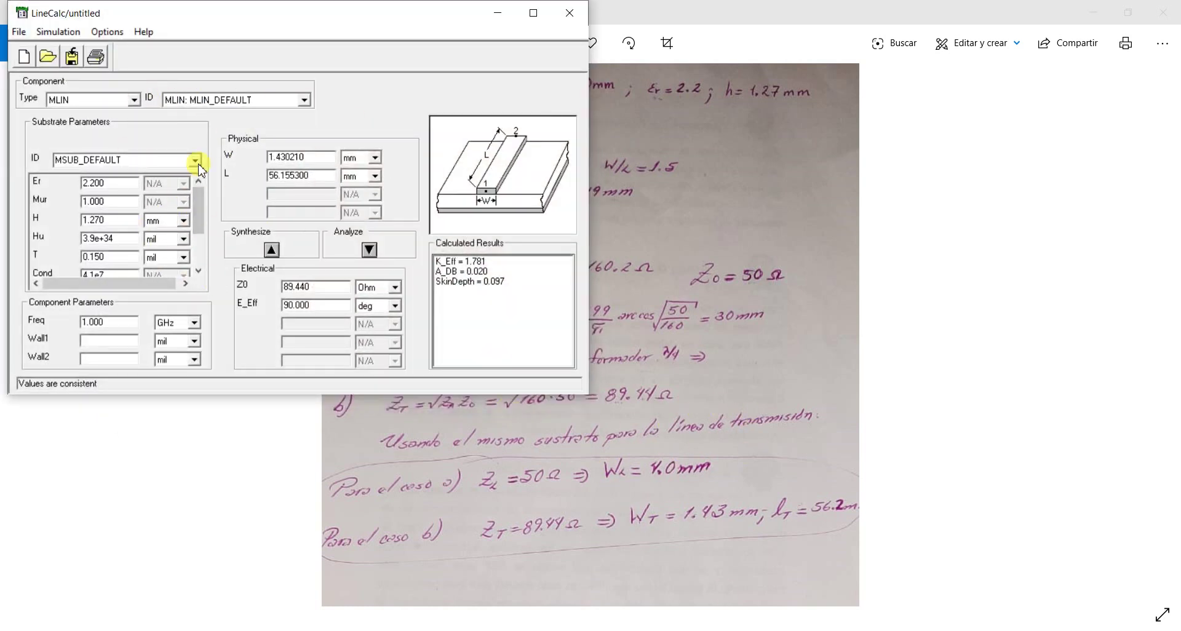
{"action": "double_click", "coordinate": [103, 185]}
{"action": "scroll", "coordinate": [204, 249], "scroll_direction": "down", "scroll_amount": 1}
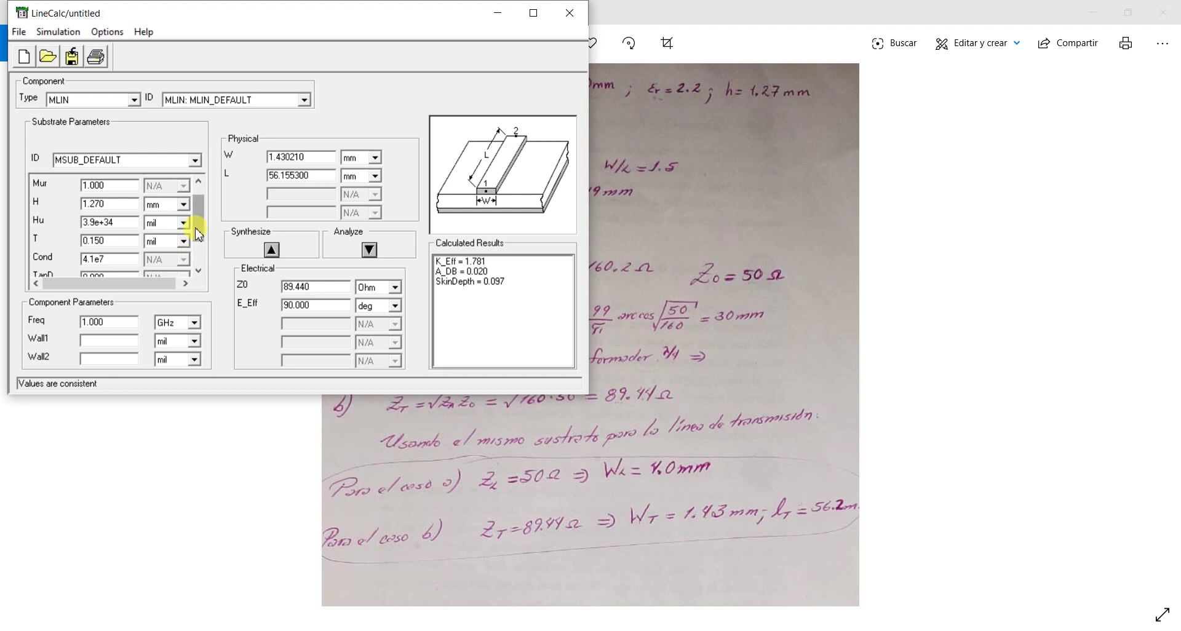
{"action": "scroll", "coordinate": [198, 259], "scroll_direction": "down", "scroll_amount": 1}
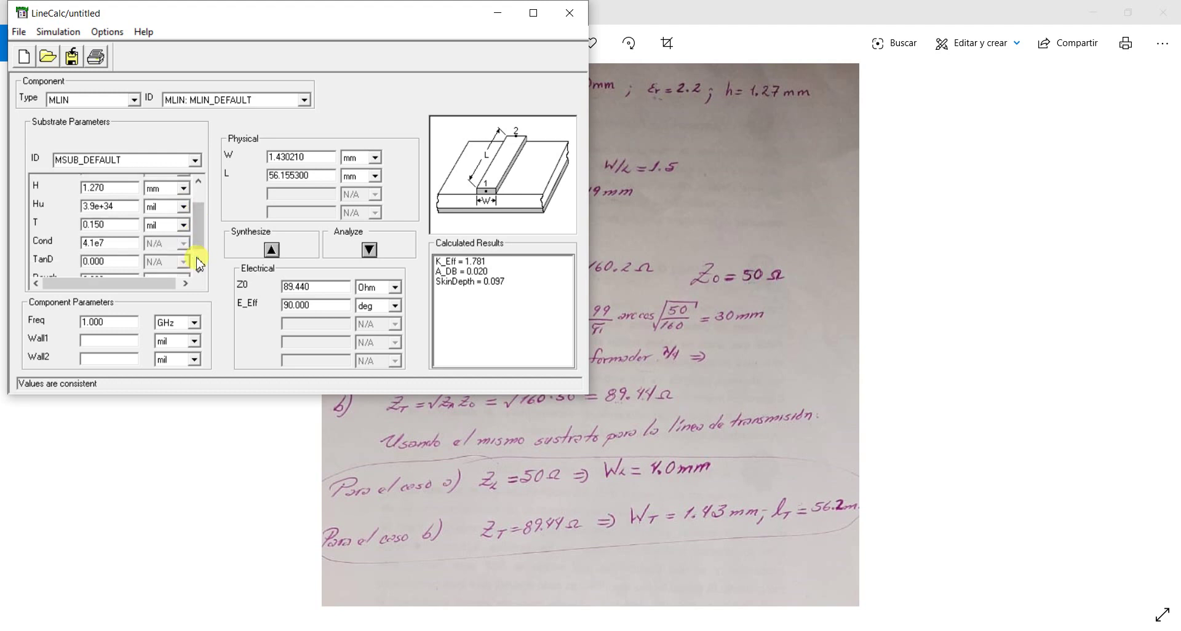
{"action": "scroll", "coordinate": [200, 265], "scroll_direction": "down", "scroll_amount": 1}
{"action": "scroll", "coordinate": [199, 264], "scroll_direction": "down", "scroll_amount": 1}
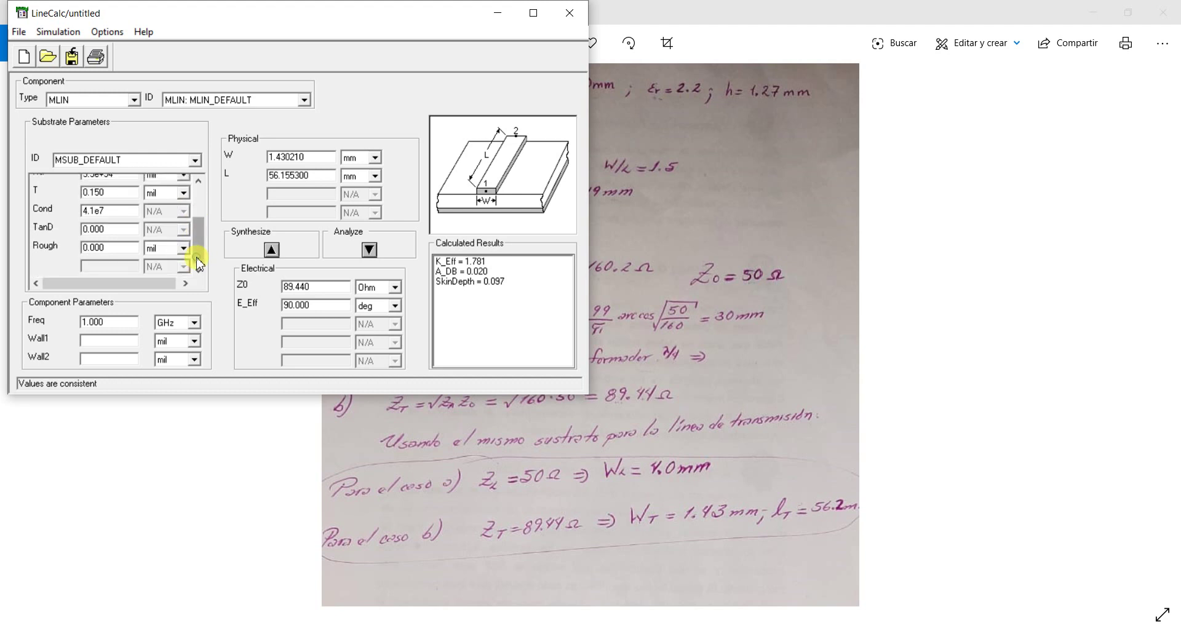
{"action": "scroll", "coordinate": [200, 206], "scroll_direction": "up", "scroll_amount": 1}
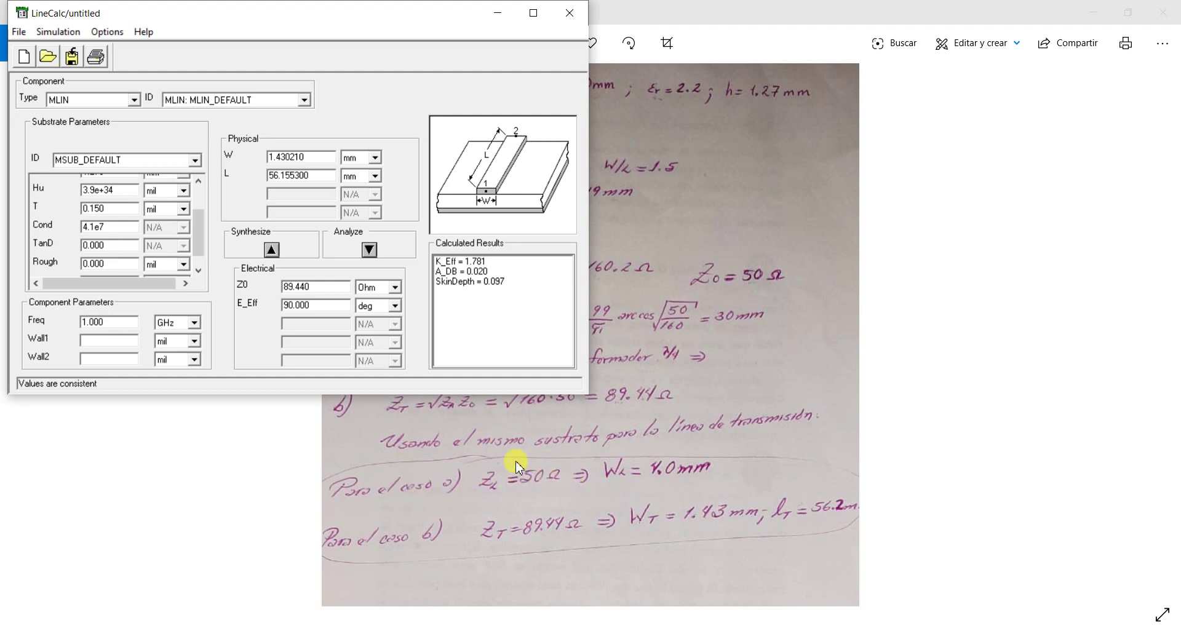
Synthesize the microstrip line's dimensions for a Z0 of 50 Ohm and dismiss the calculator windows
{"action": "left_click", "coordinate": [320, 285]}
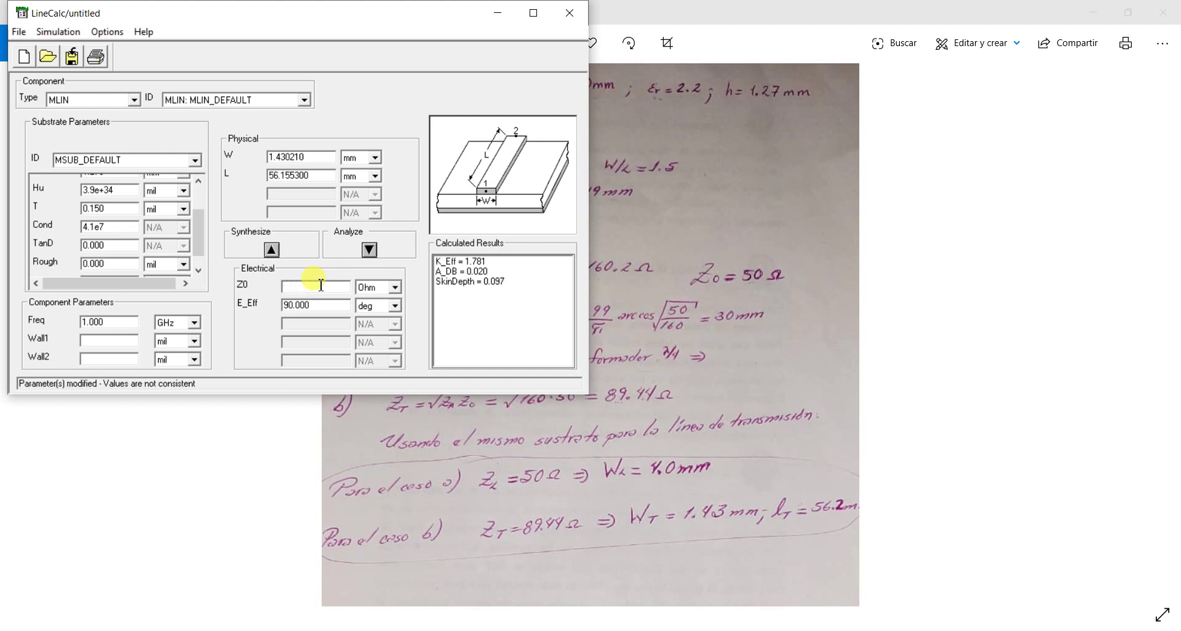
{"action": "left_click", "coordinate": [273, 250]}
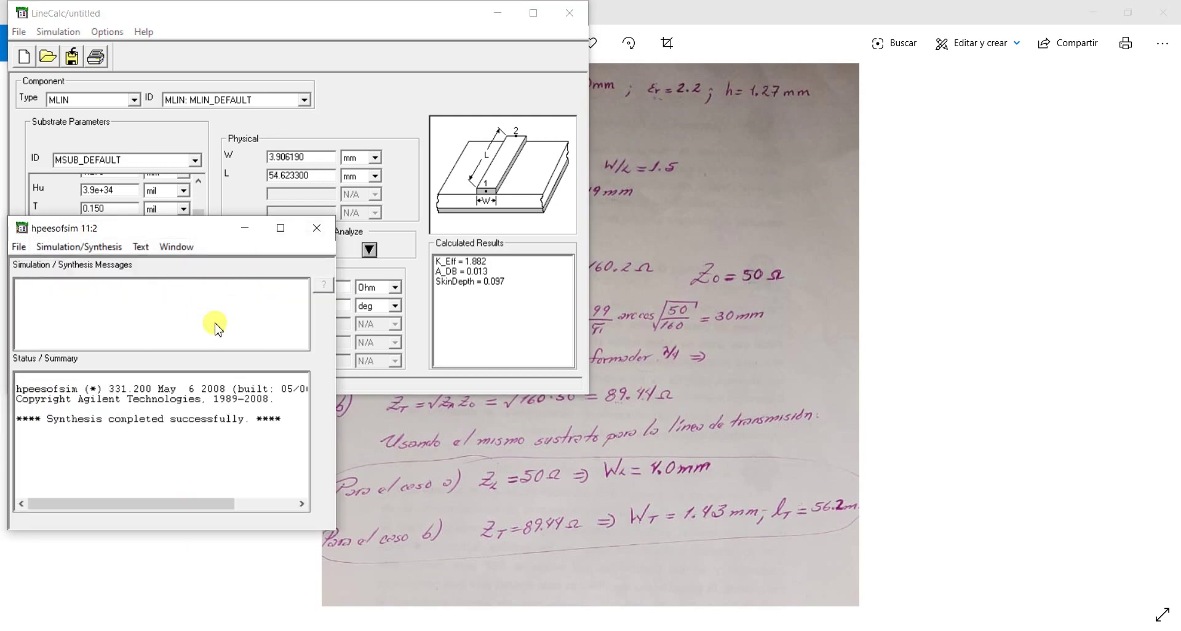
{"action": "left_click", "coordinate": [235, 194]}
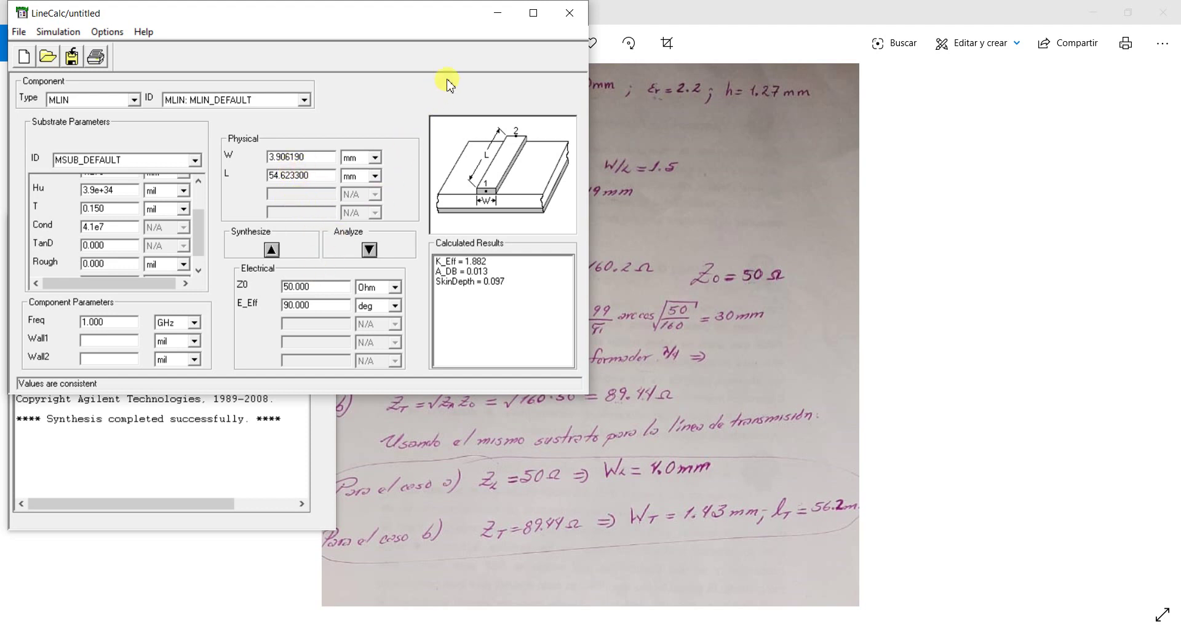
{"action": "left_click", "coordinate": [495, 25]}
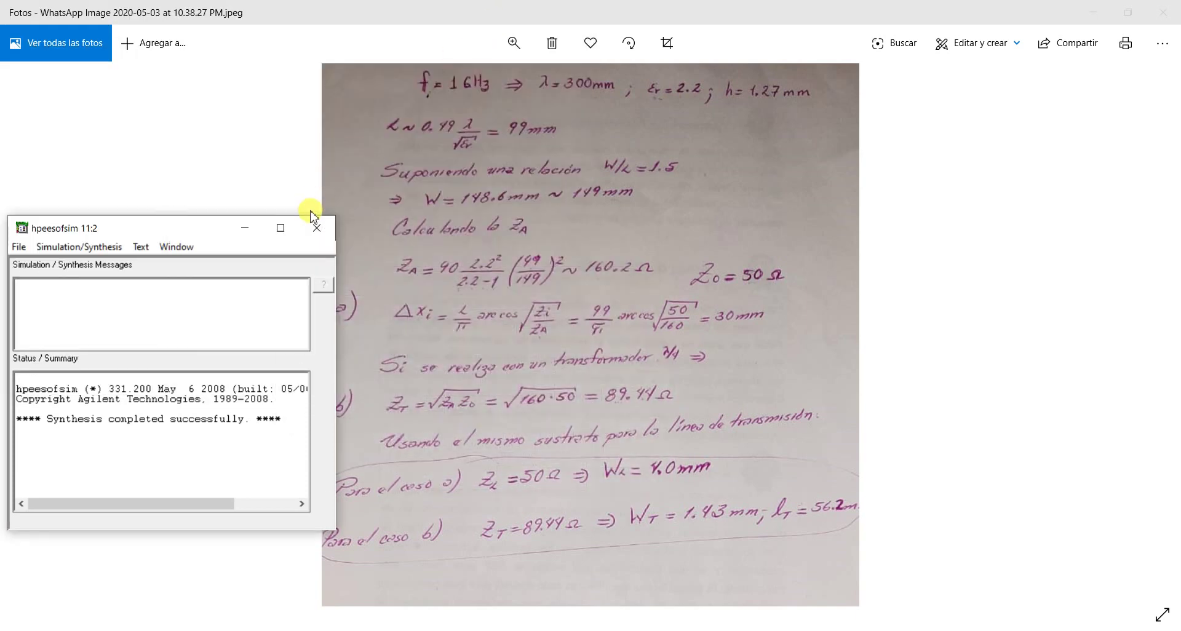
{"action": "left_click", "coordinate": [314, 231]}
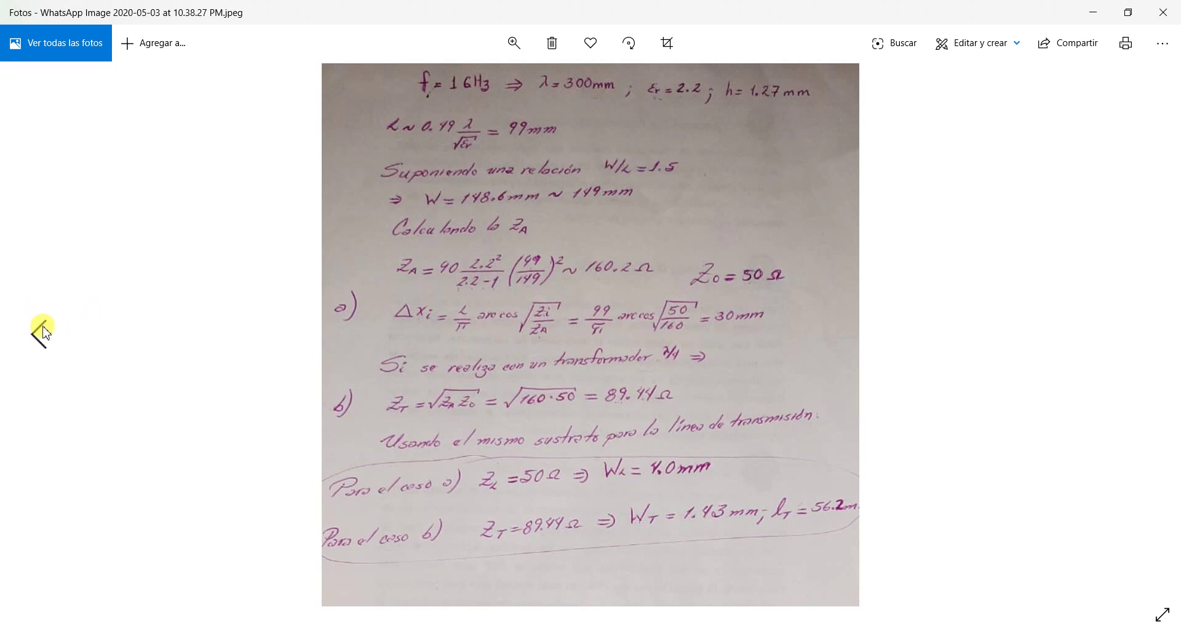
Examine the handwritten antenna sketches for the patch dimensions, the vertex coordinates and the air box size
{"action": "left_click", "coordinate": [45, 340]}
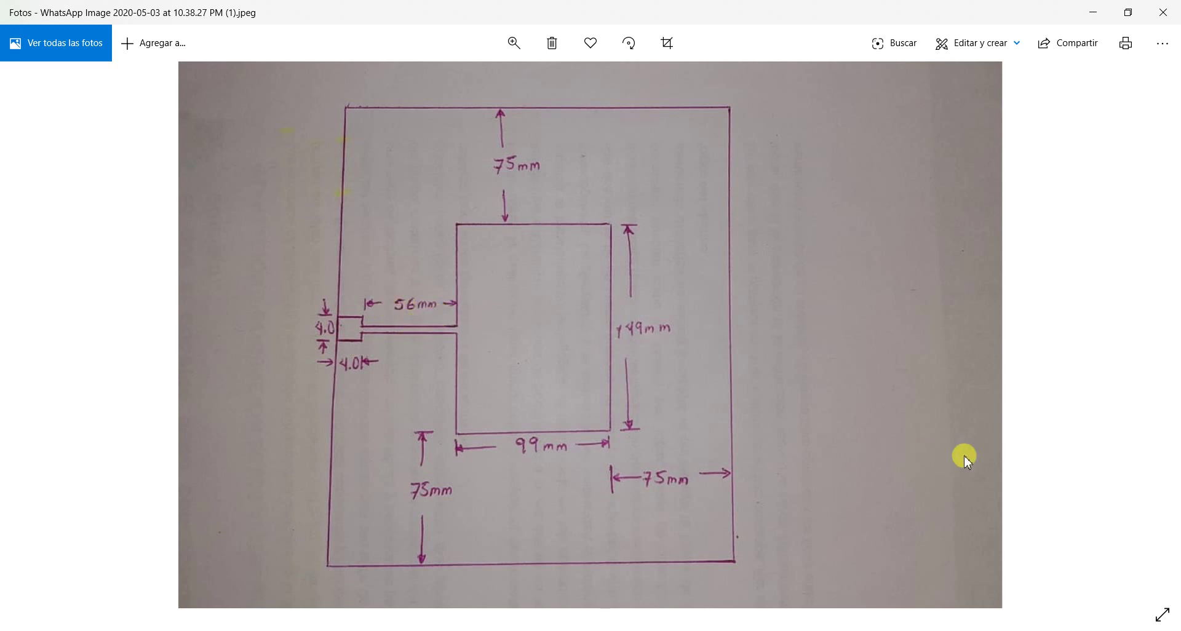
{"action": "left_click", "coordinate": [1142, 331]}
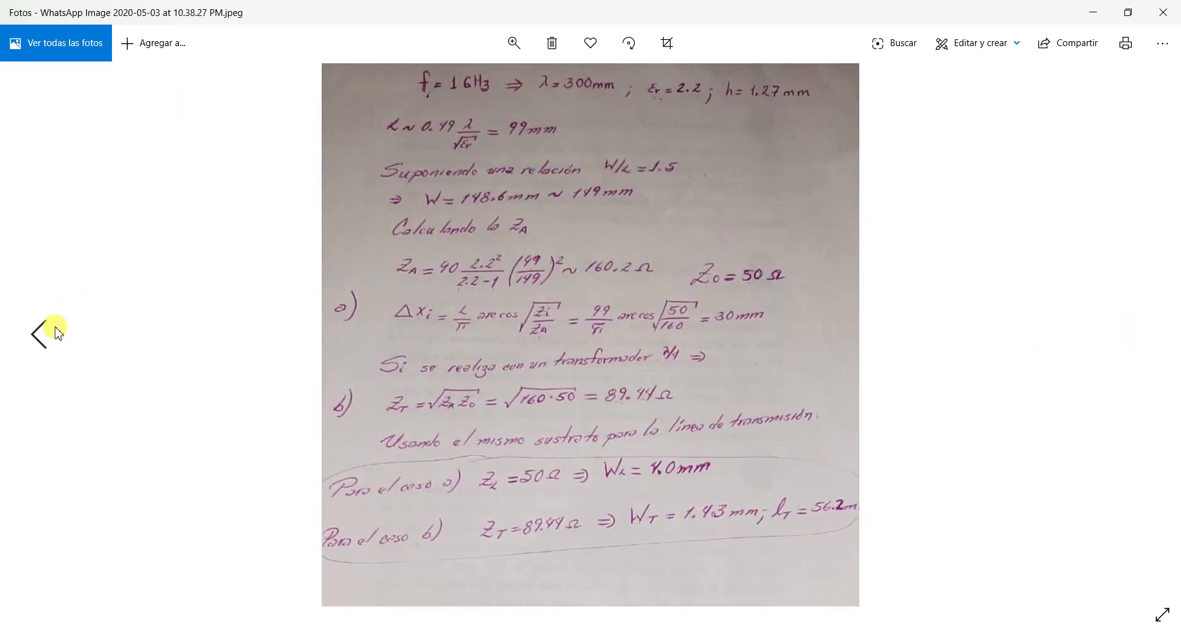
{"action": "left_click", "coordinate": [39, 334]}
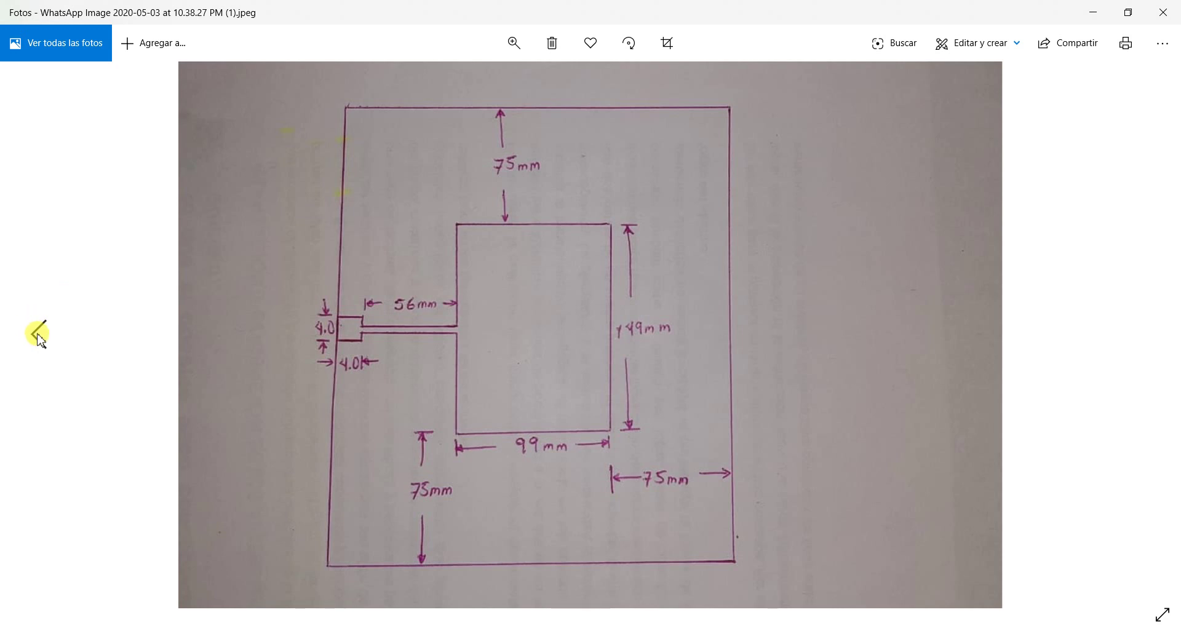
{"action": "left_click", "coordinate": [38, 335]}
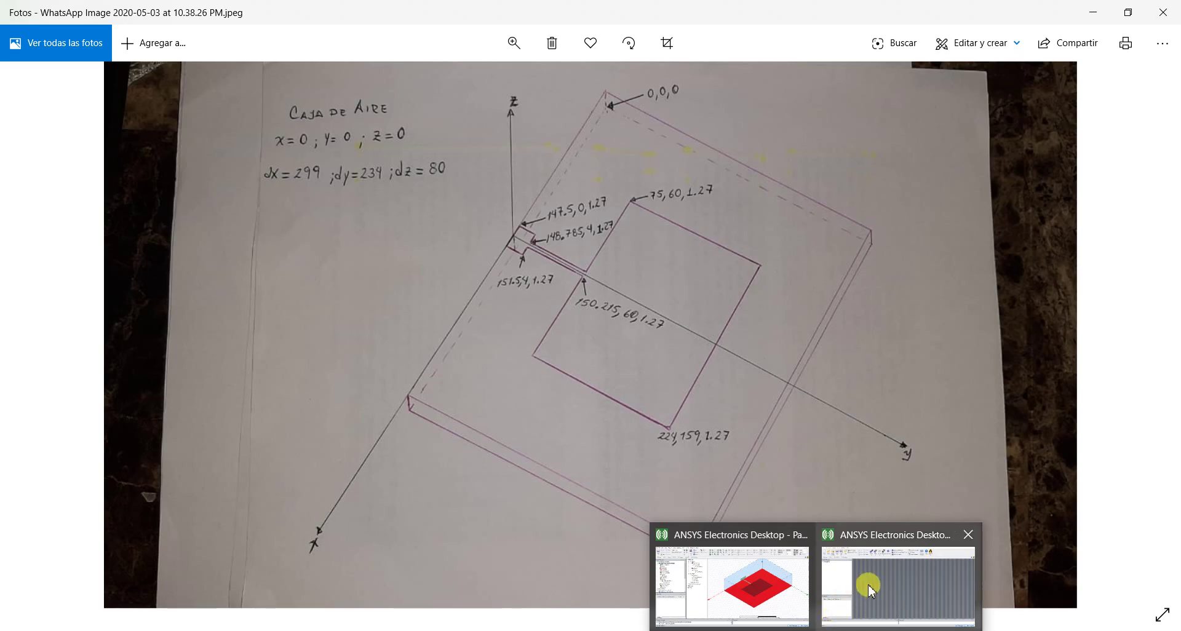
Switch to the empty ANSYS Electronics Desktop project and insert an HFSS design
{"action": "left_click", "coordinate": [869, 585]}
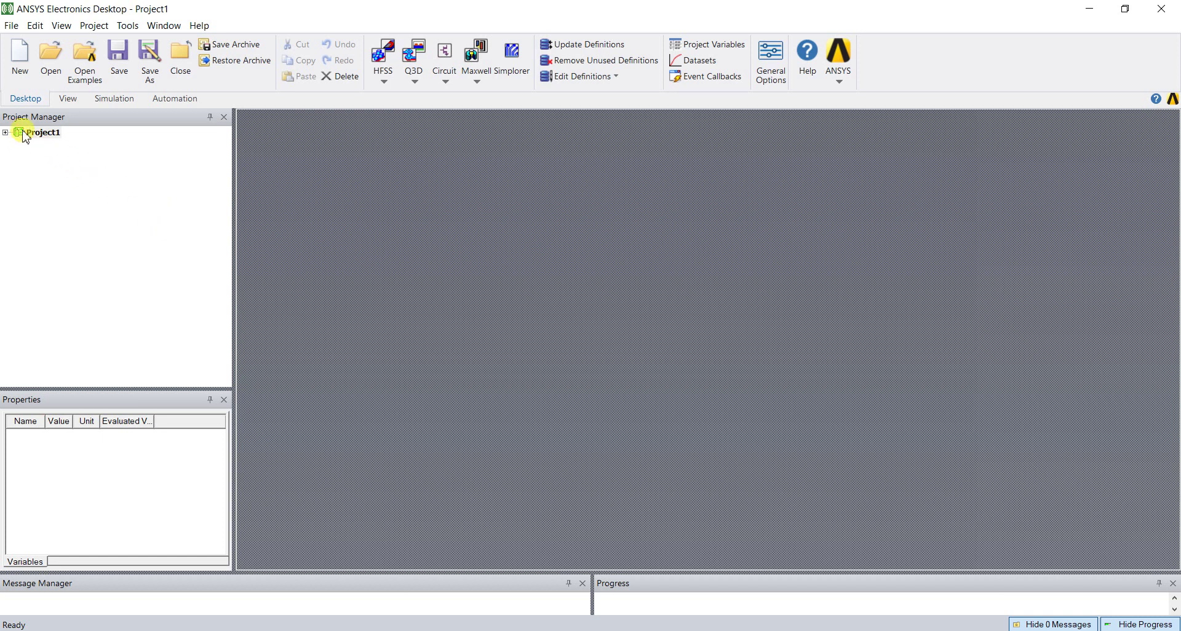
{"action": "left_click", "coordinate": [385, 78]}
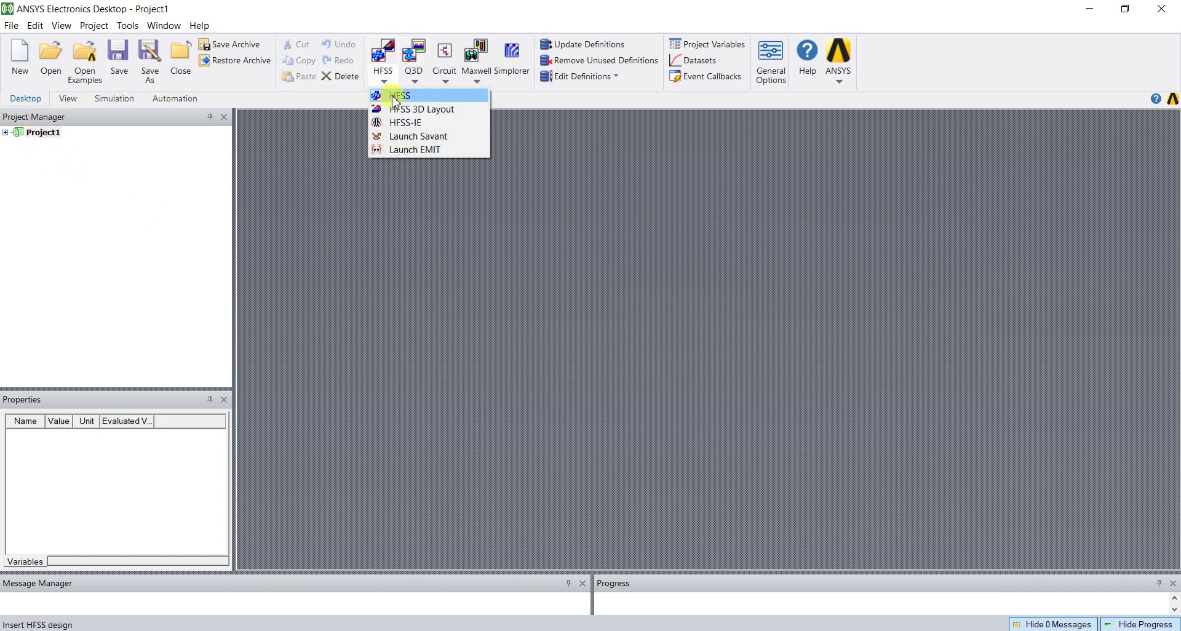
{"action": "left_click", "coordinate": [397, 96]}
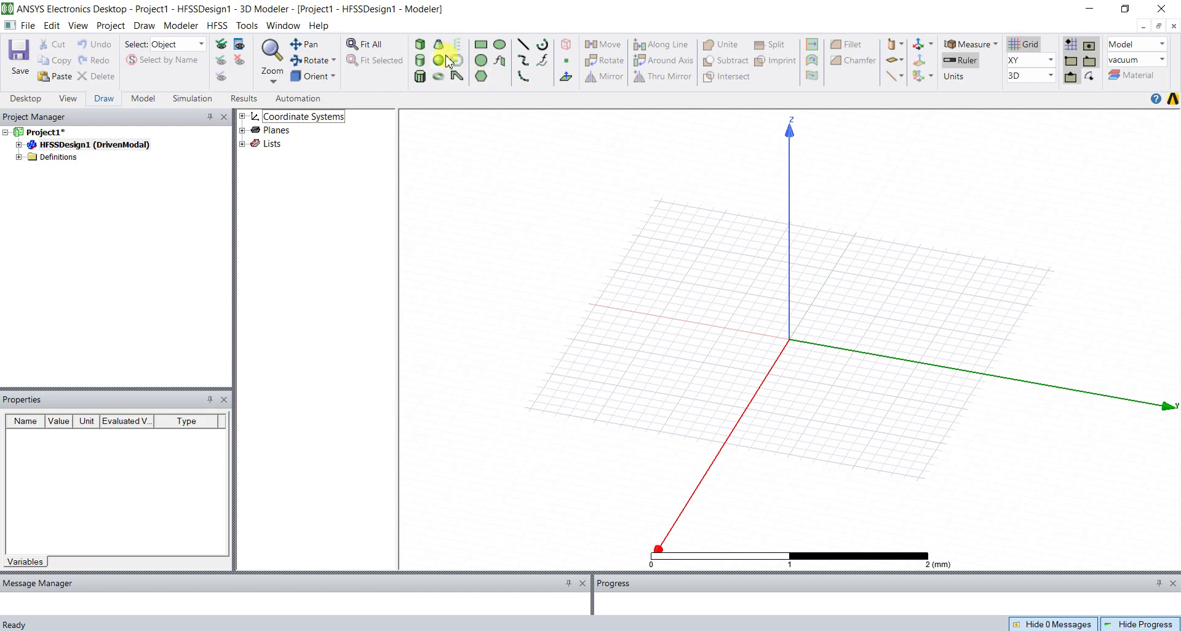
Draw a box from the origin measuring 299 mm in X, 234 mm in Y and 1.27 mm in Z
{"action": "left_click", "coordinate": [421, 45]}
{"action": "left_click", "coordinate": [790, 342]}
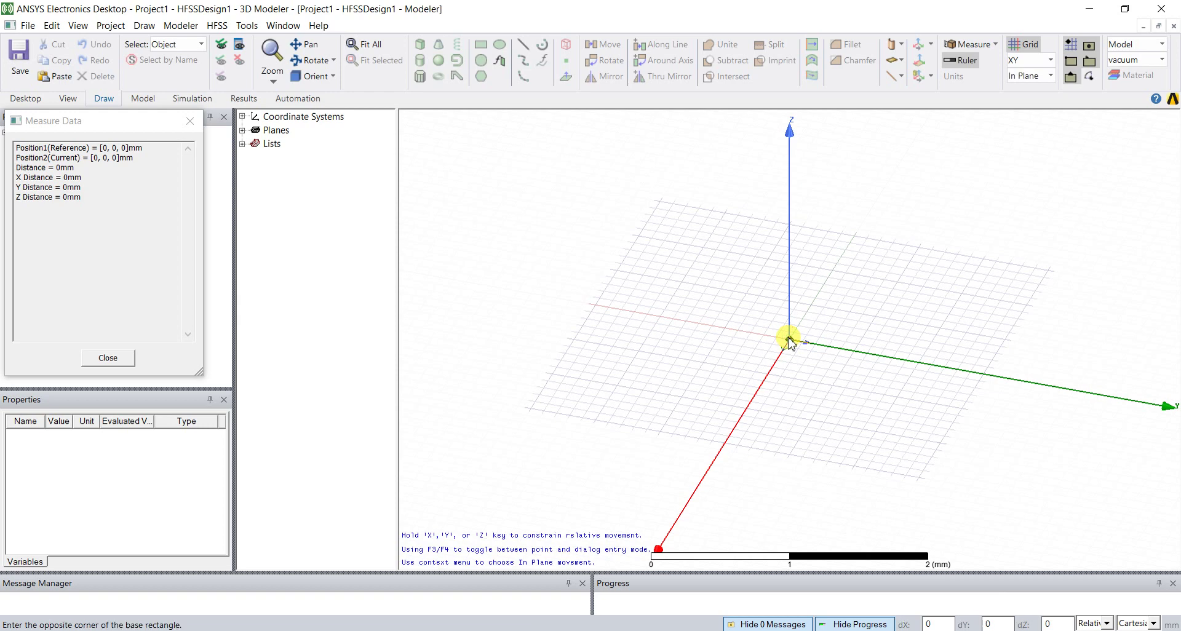
{"action": "key", "text": "Tab"}
{"action": "type", "text": "299"}
{"action": "key", "text": "Tab"}
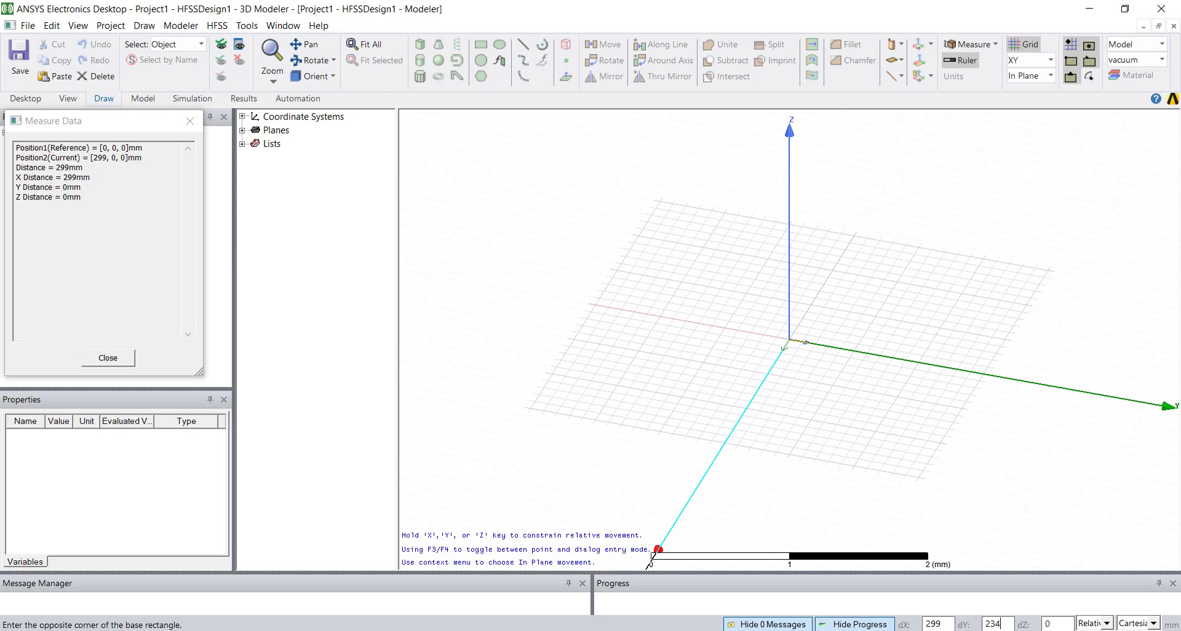
{"action": "key", "text": "Tab"}
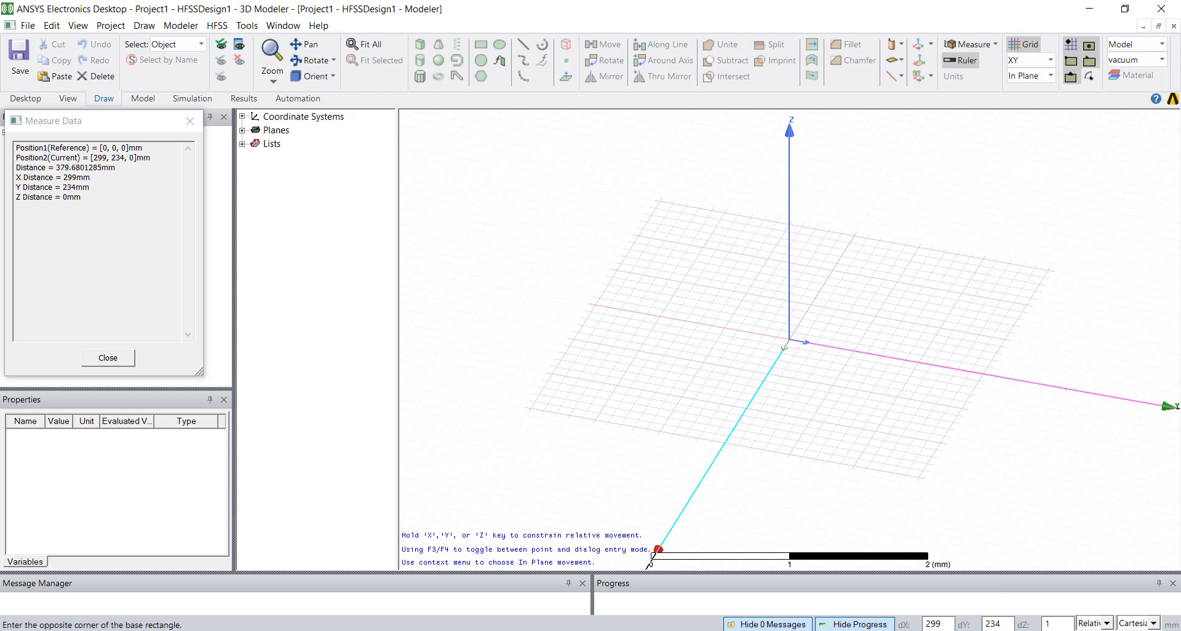
{"action": "type", "text": "1.27"}
{"action": "key", "text": "Tab"}
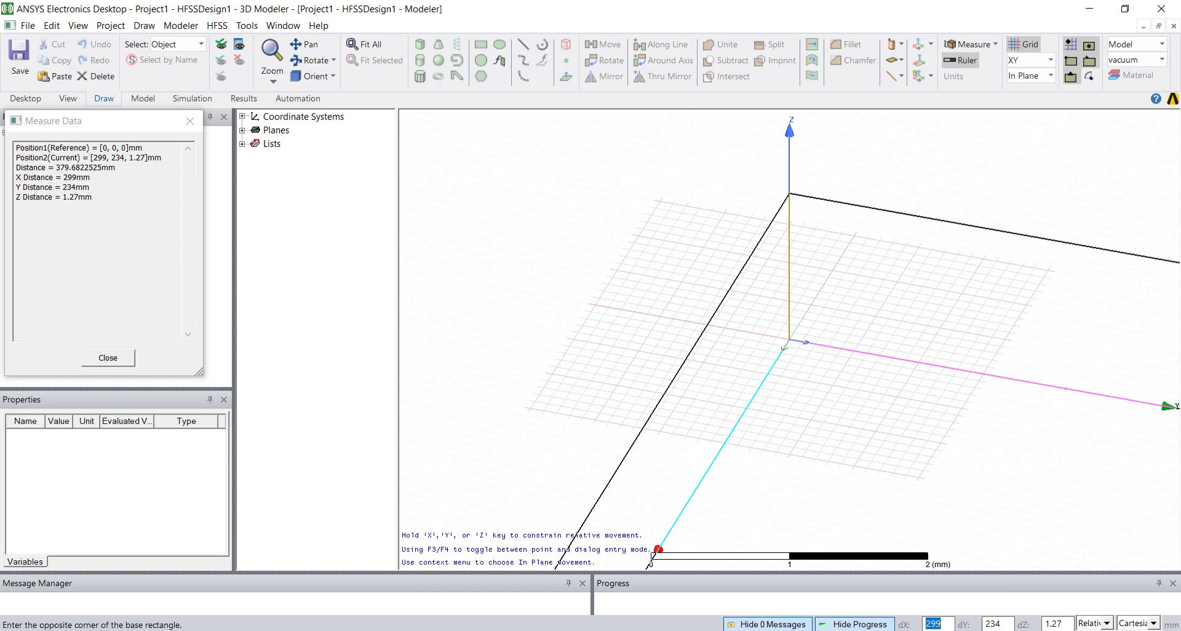
{"action": "key", "text": "Return"}
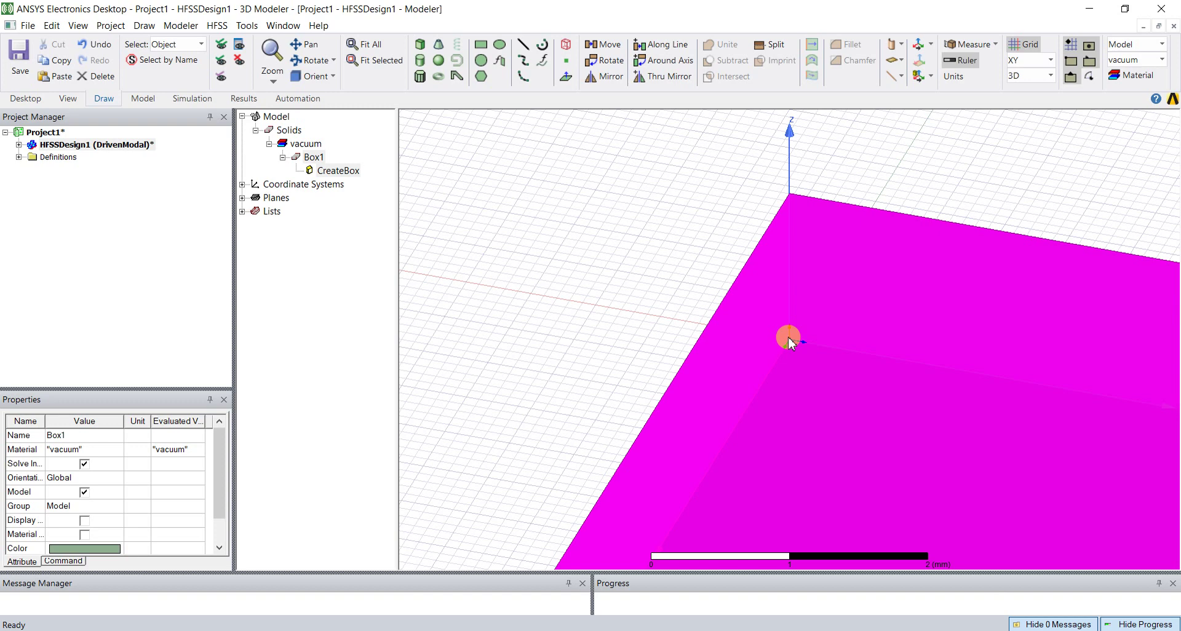
{"action": "left_click", "coordinate": [636, 316]}
{"action": "key", "text": "ctrl+d"}
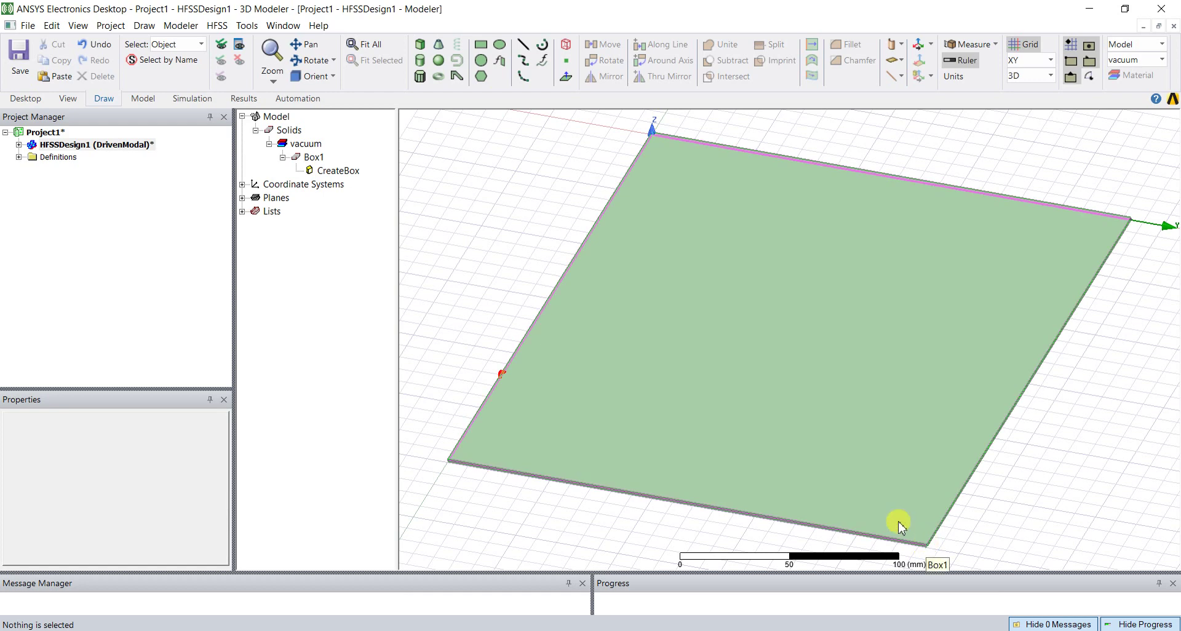
Rename the new box as SUSTRATO
{"action": "left_click", "coordinate": [614, 348]}
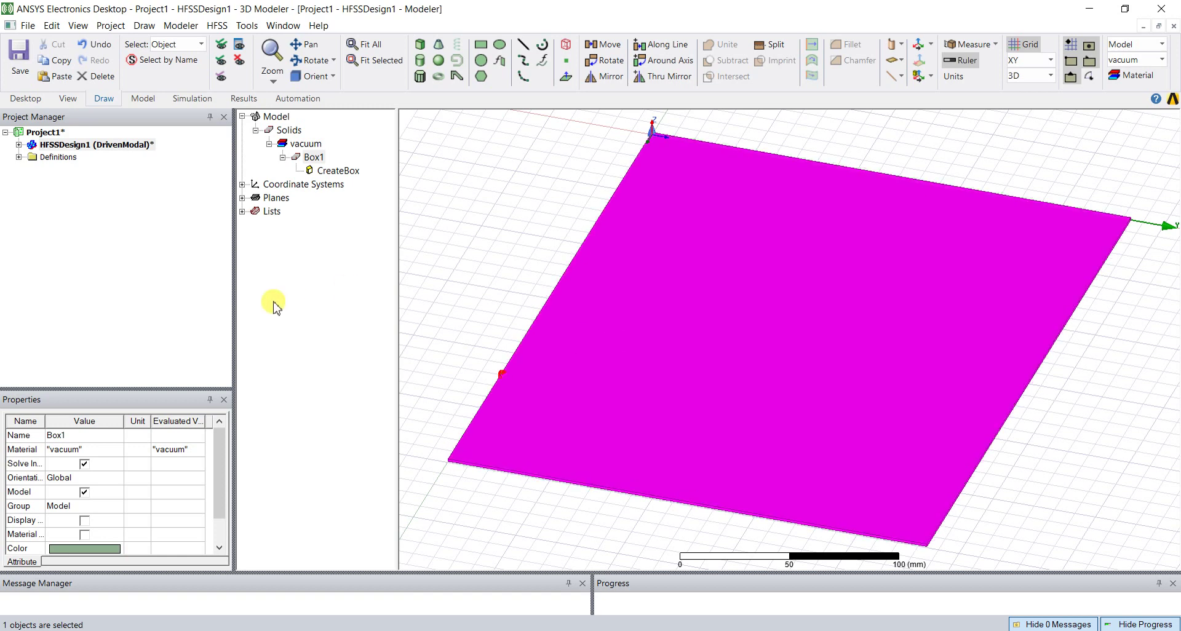
{"action": "left_click", "coordinate": [77, 437]}
{"action": "left_click", "coordinate": [76, 437]}
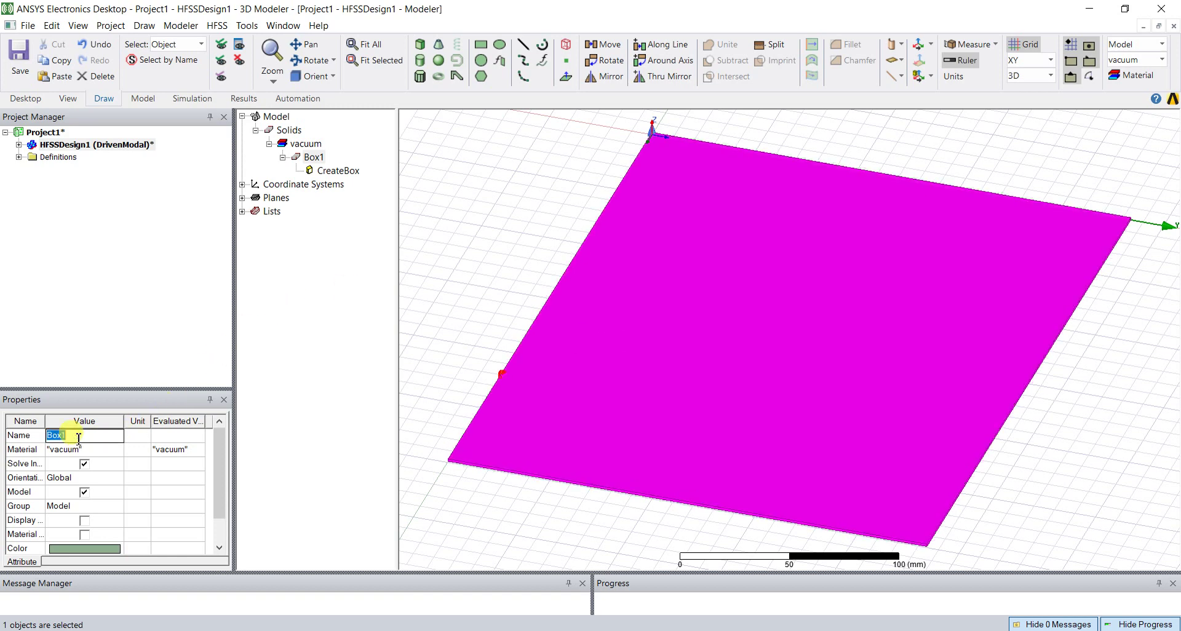
{"action": "type", "text": "SUSTRATO"}
Create a new material with relative permittivity 2.2 and assign it to the SUSTRATO box
{"action": "left_click", "coordinate": [77, 453]}
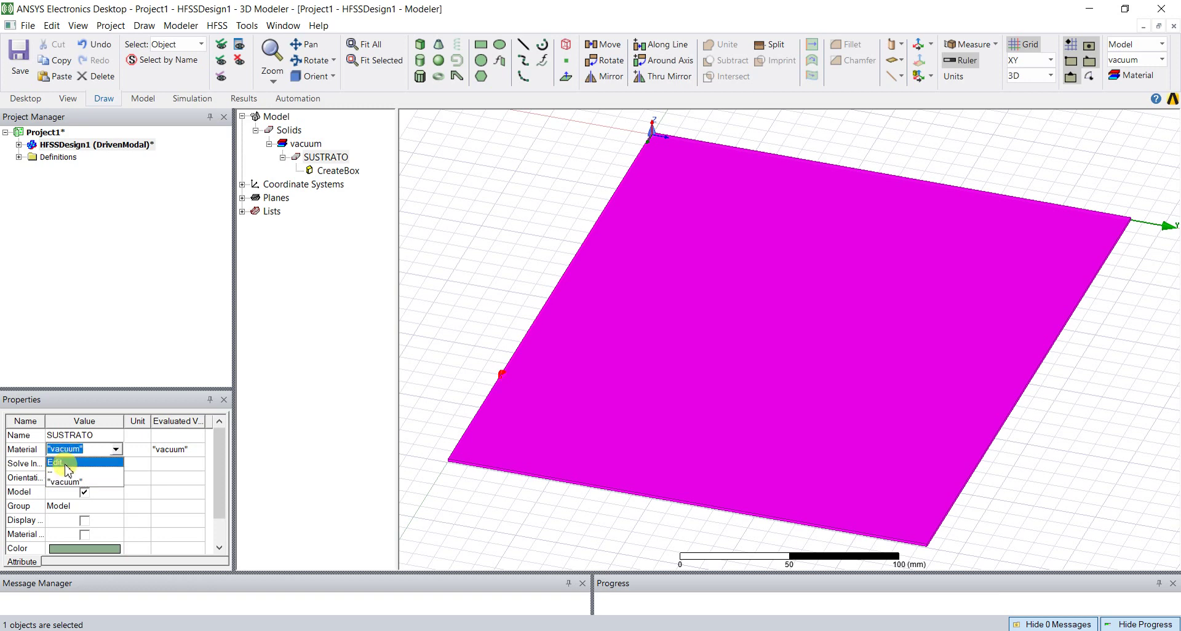
{"action": "left_click", "coordinate": [66, 462]}
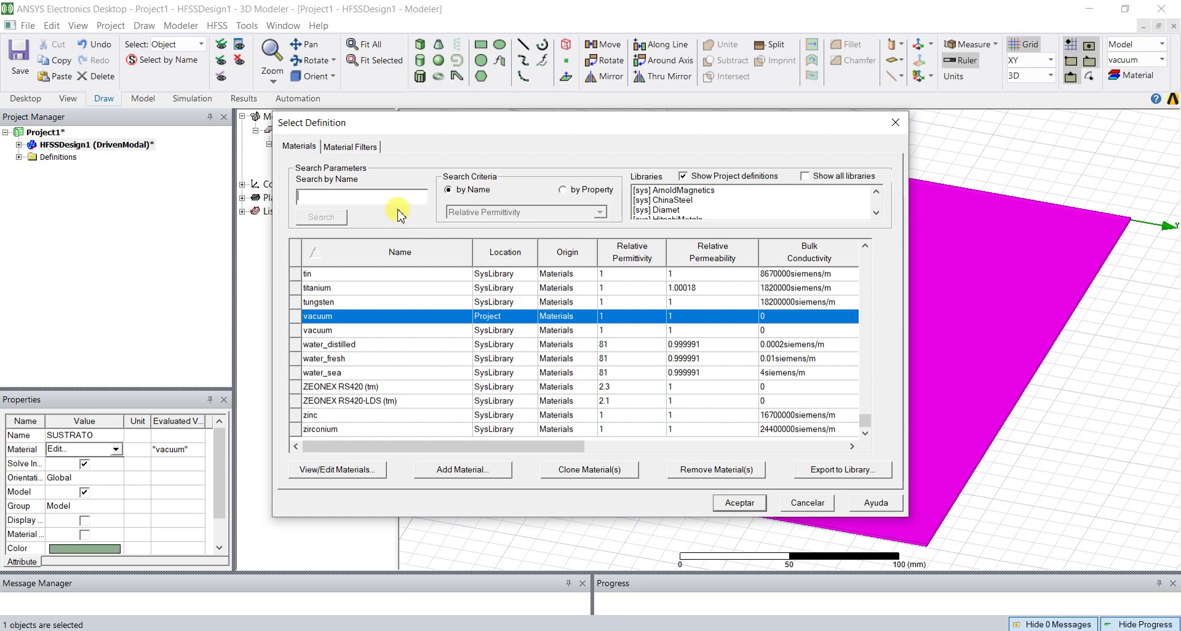
{"action": "left_click", "coordinate": [486, 470]}
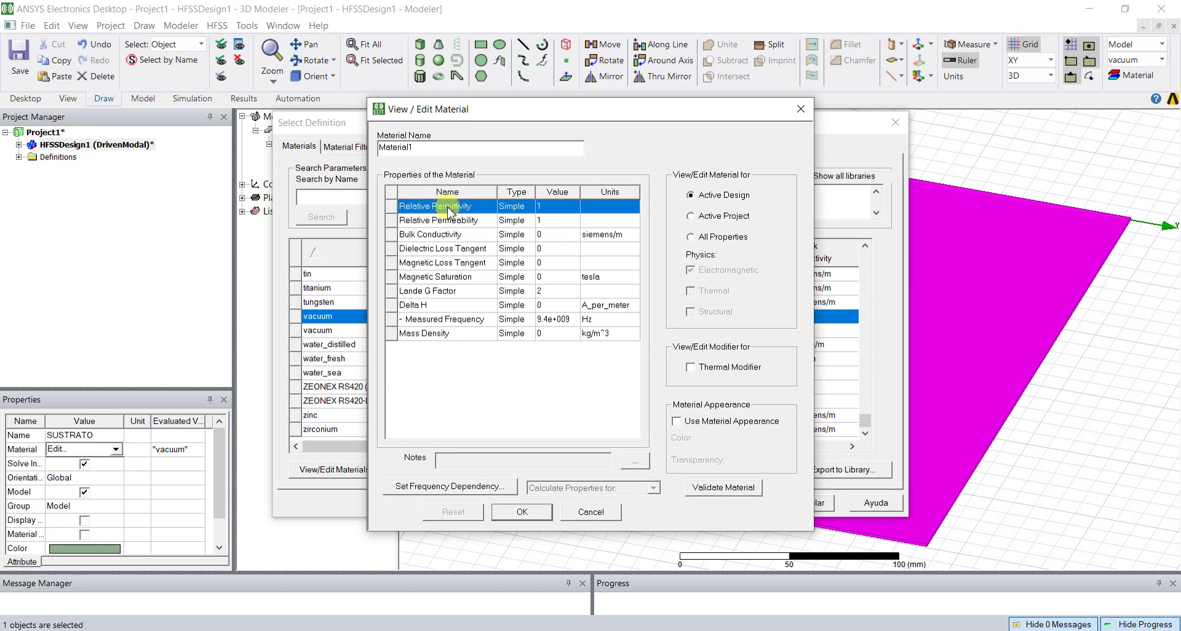
{"action": "left_click", "coordinate": [552, 209]}
{"action": "type", "text": "2.2"}
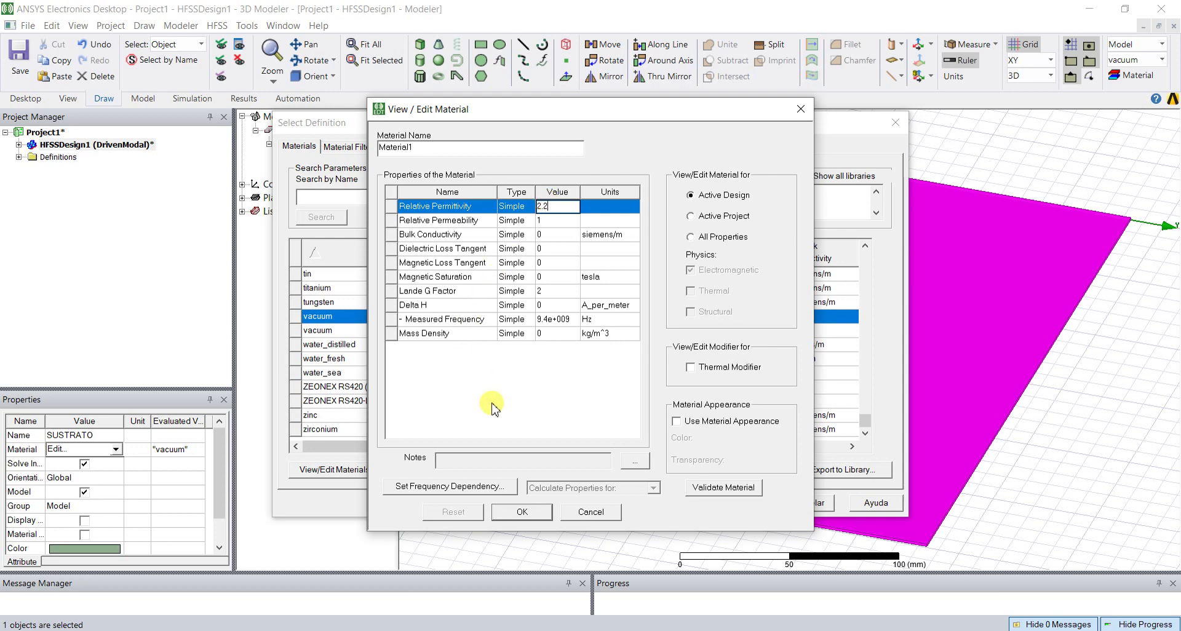
{"action": "left_click", "coordinate": [520, 511]}
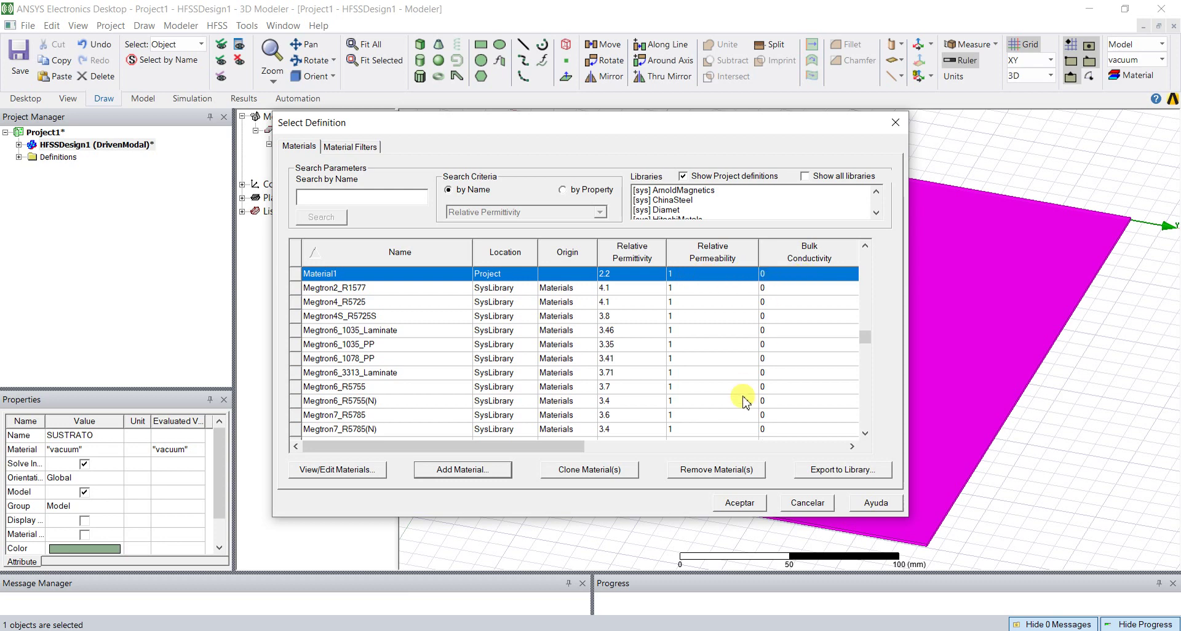
{"action": "left_click", "coordinate": [739, 504]}
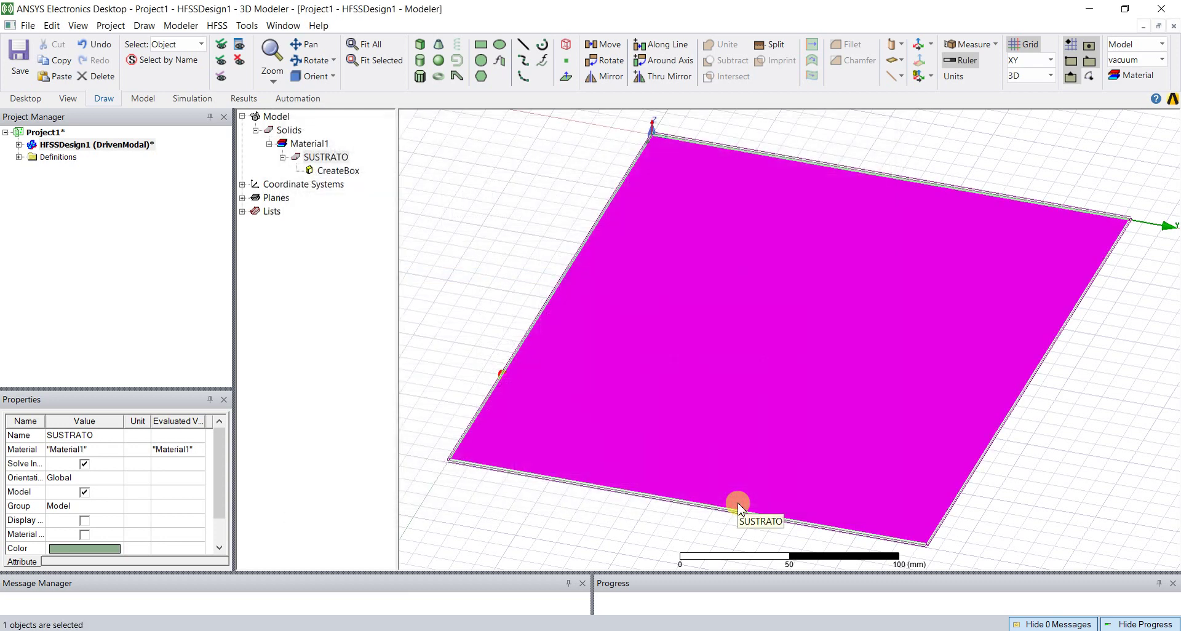
Change the colour of the SUSTRATO box to pure red
{"action": "left_click", "coordinate": [349, 216]}
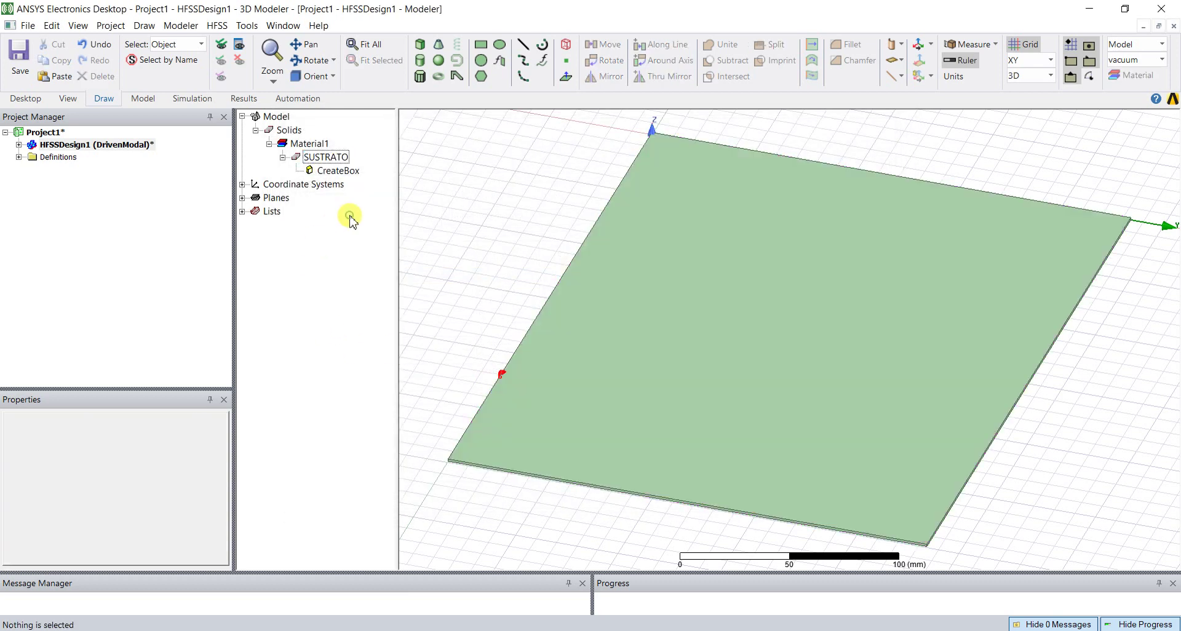
{"action": "left_click", "coordinate": [329, 159]}
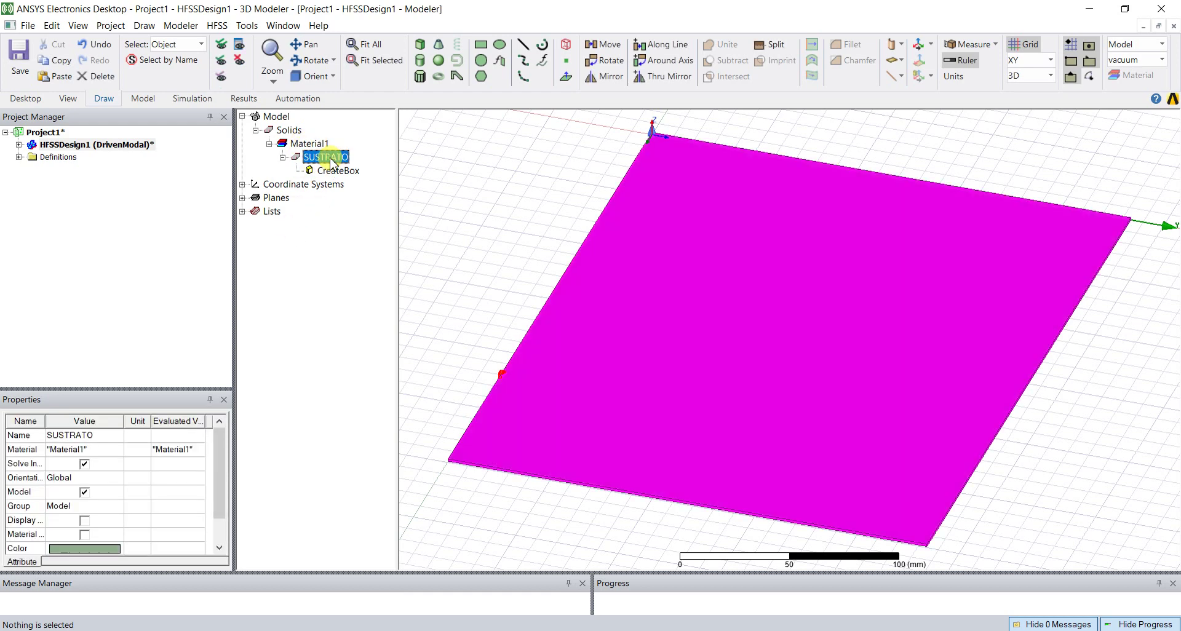
{"action": "left_click", "coordinate": [111, 549]}
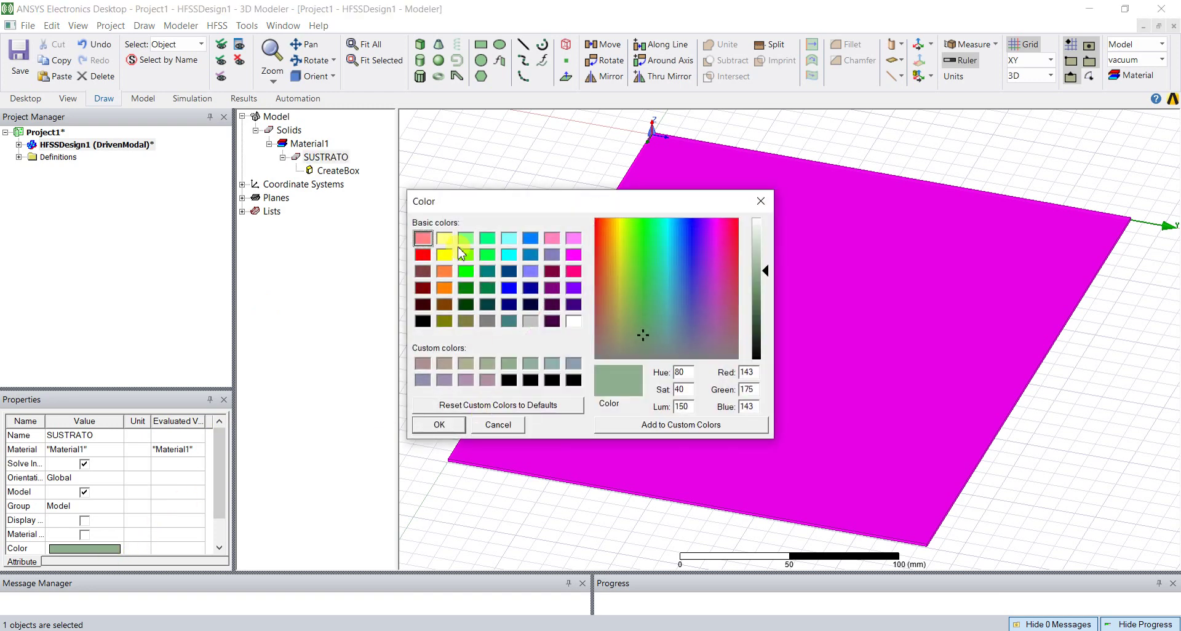
{"action": "left_click", "coordinate": [422, 255]}
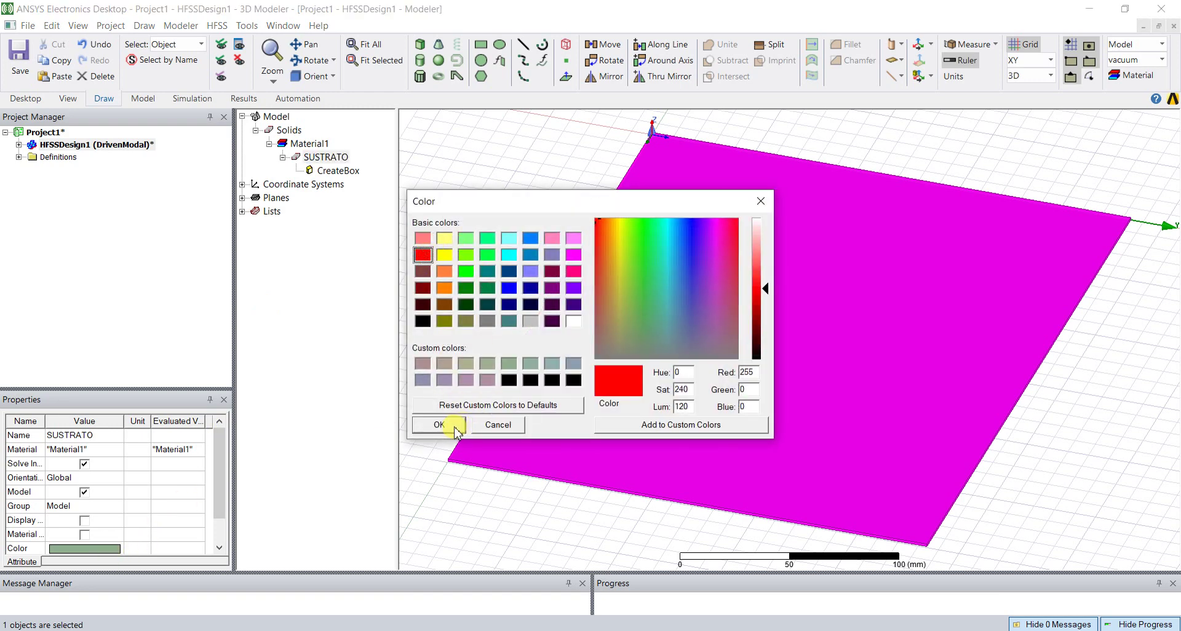
{"action": "left_click", "coordinate": [438, 424]}
Set the transparency of the SUSTRATO box to 0.6
{"action": "left_click", "coordinate": [219, 529]}
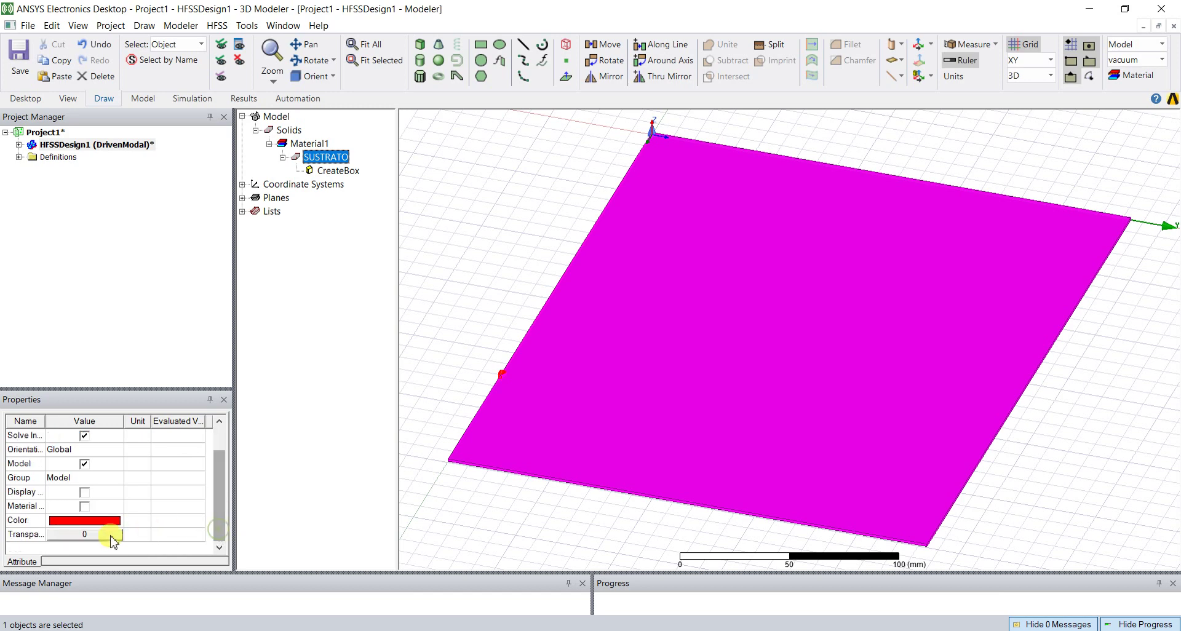
{"action": "left_click", "coordinate": [87, 535]}
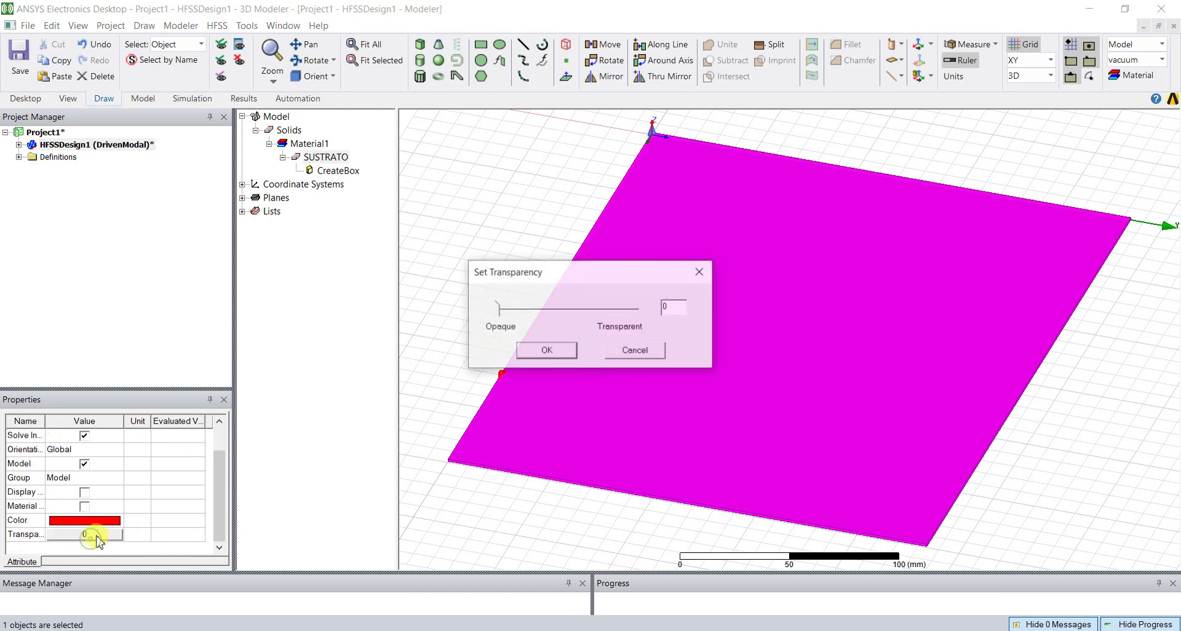
{"action": "left_click", "coordinate": [554, 310]}
{"action": "left_click", "coordinate": [555, 311]}
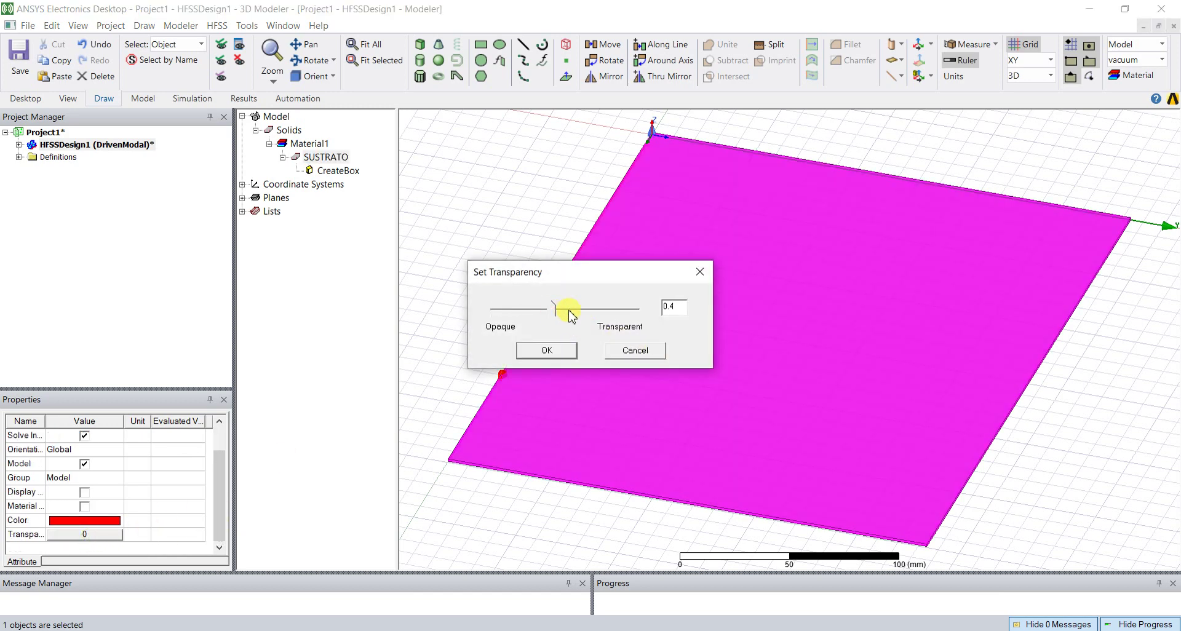
{"action": "left_click", "coordinate": [547, 351]}
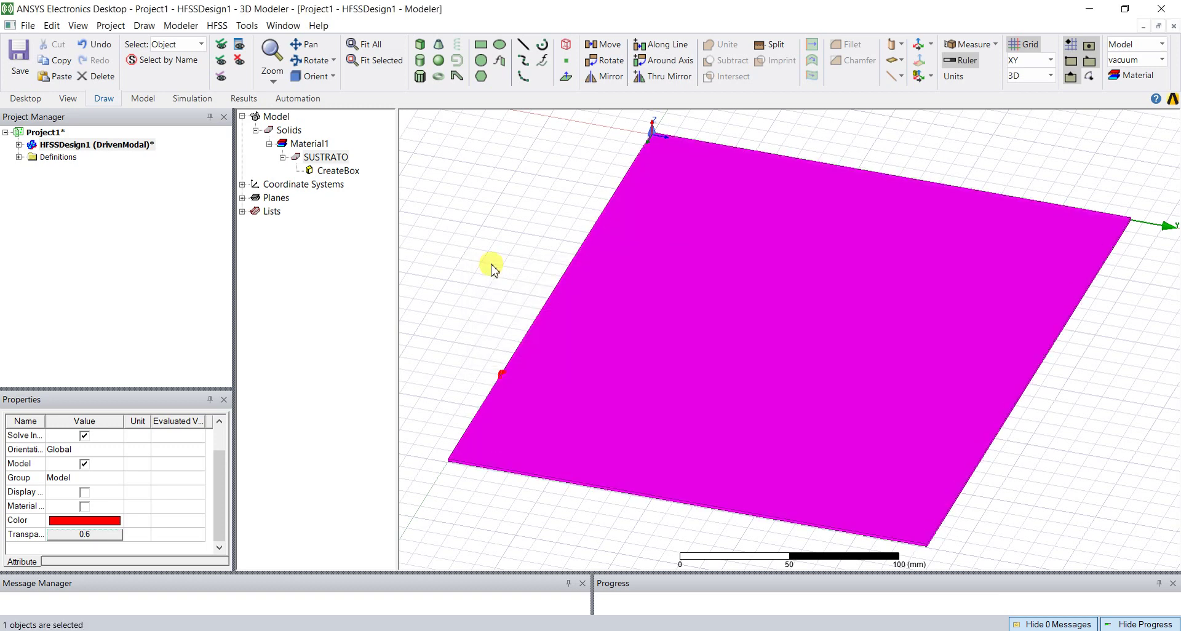
{"action": "left_click", "coordinate": [488, 263]}
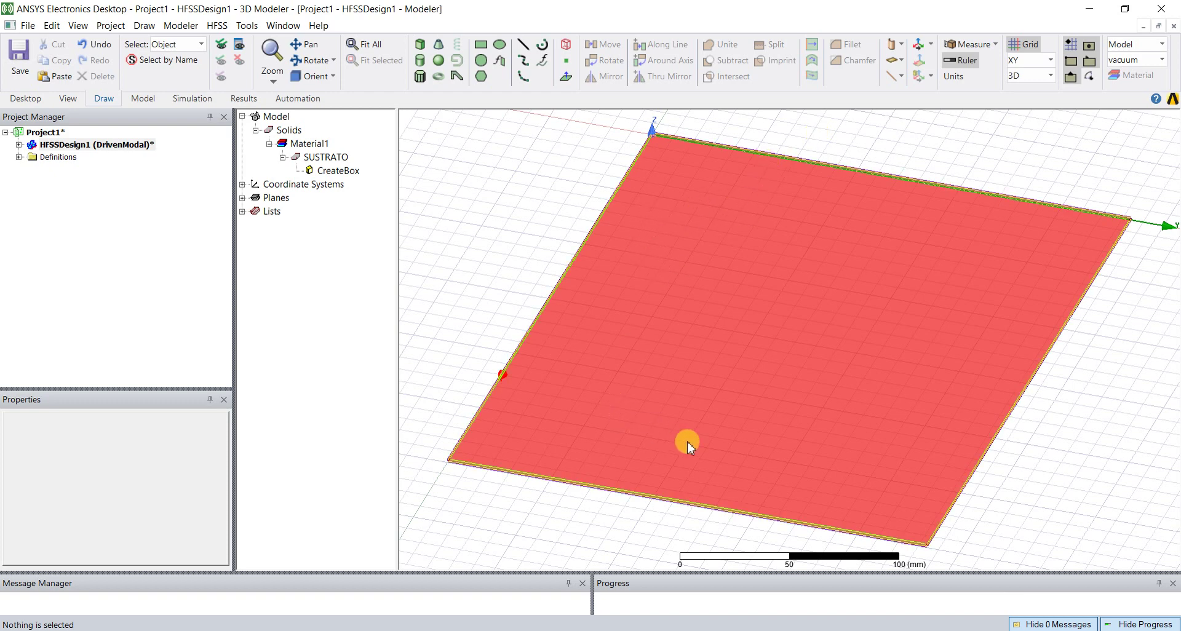
Switch to the Photos app to examine the antenna sketch's coordinates, and return to the HFSS model
{"action": "left_click", "coordinate": [847, 629]}
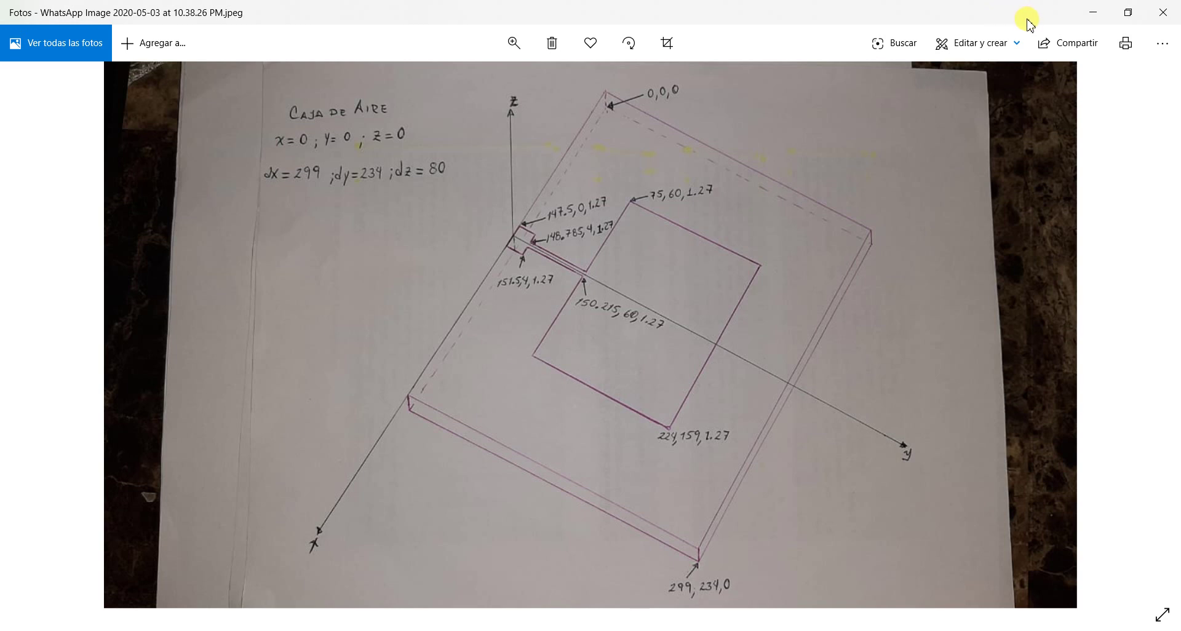
{"action": "left_click", "coordinate": [1093, 15]}
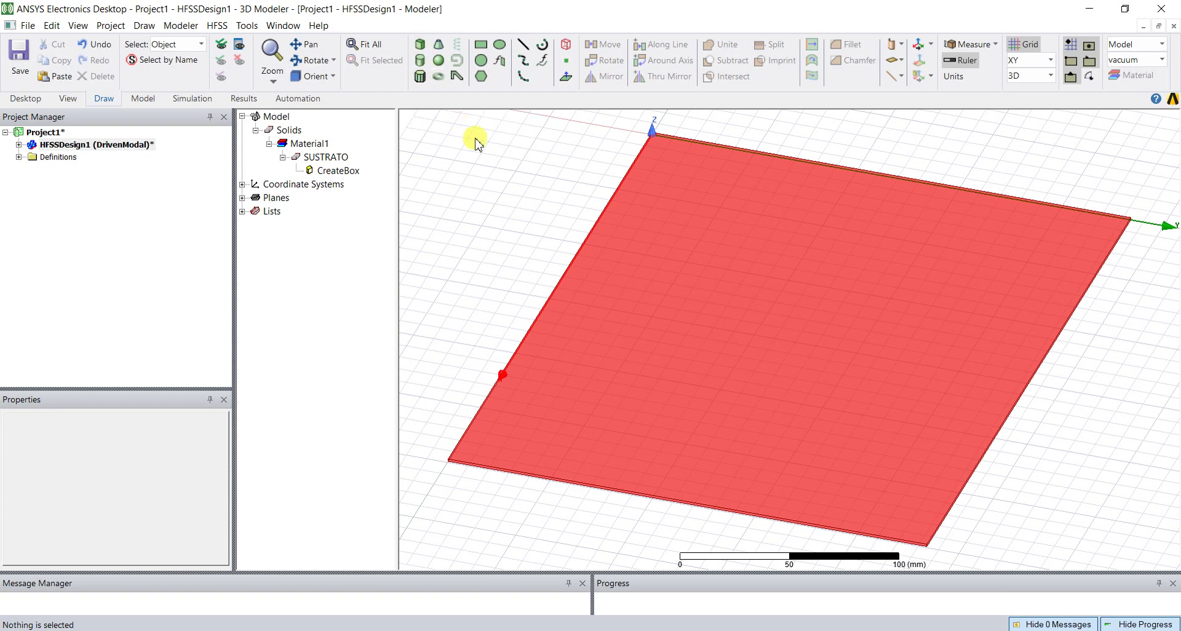
{"action": "left_click", "coordinate": [420, 47]}
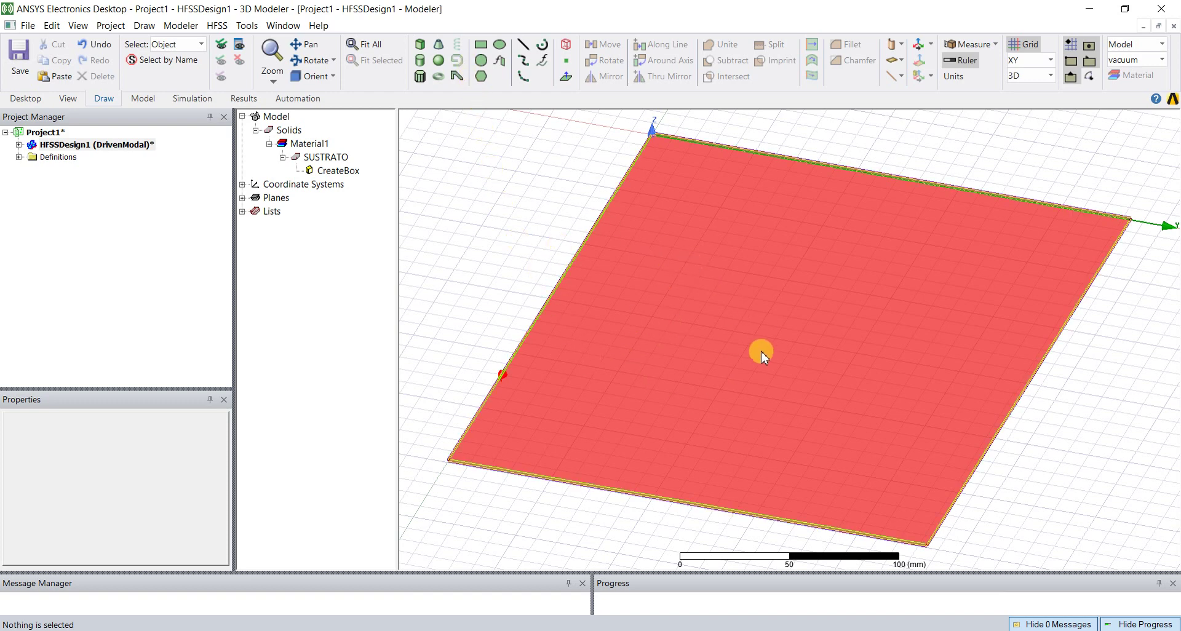
{"action": "left_click", "coordinate": [481, 45]}
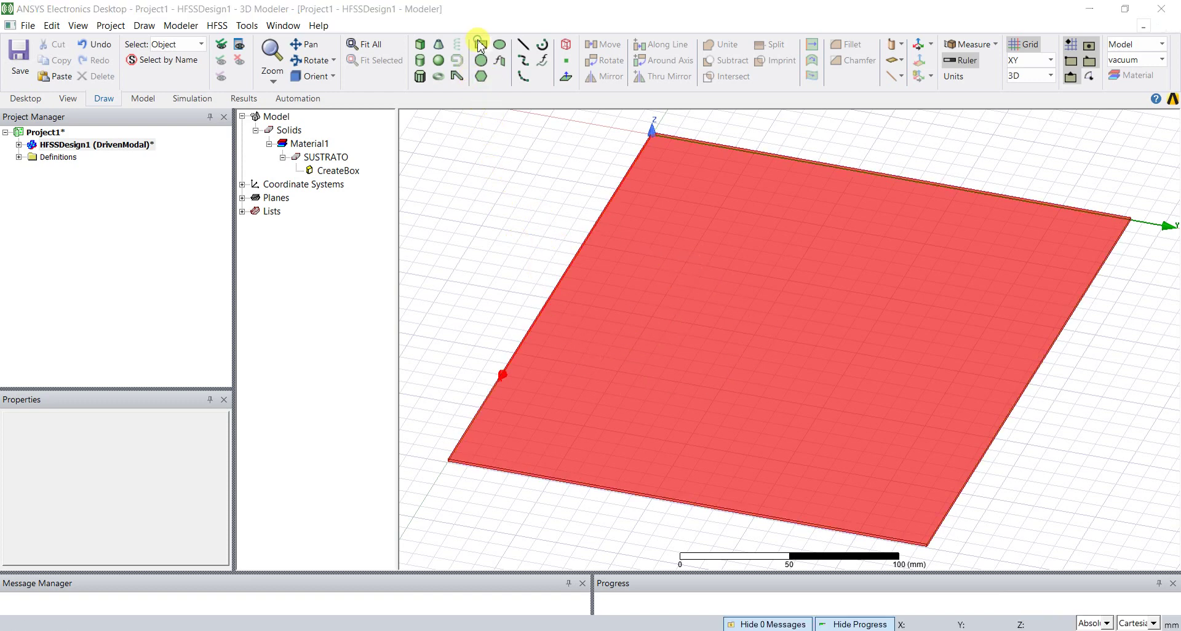
{"action": "left_click", "coordinate": [655, 138]}
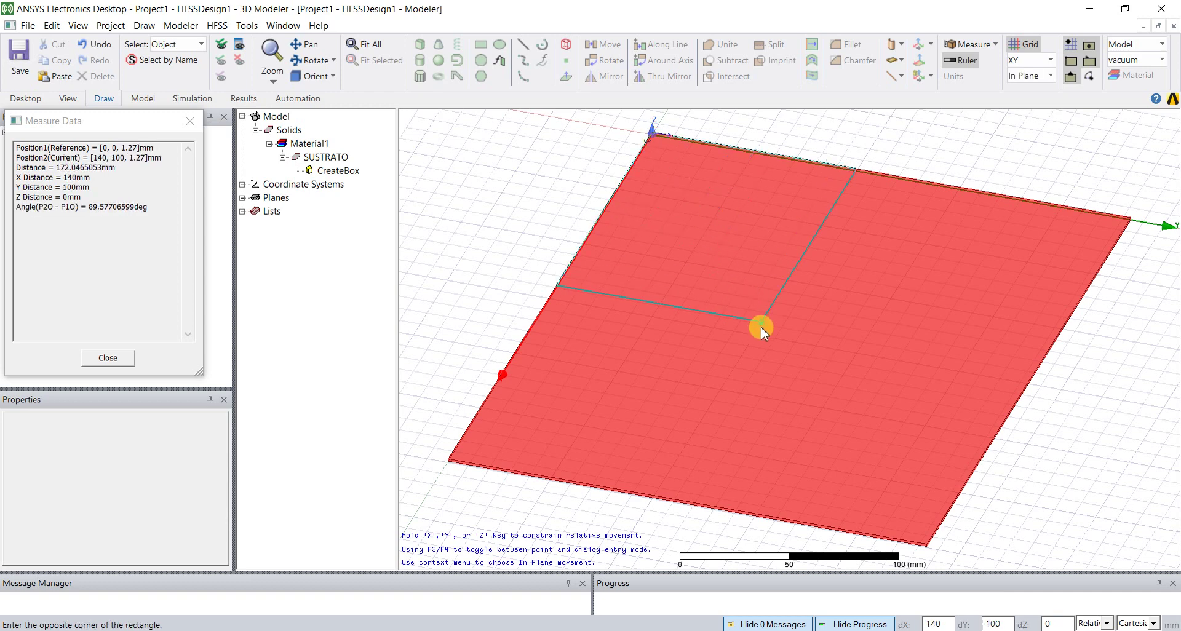
{"action": "key", "text": "Escape"}
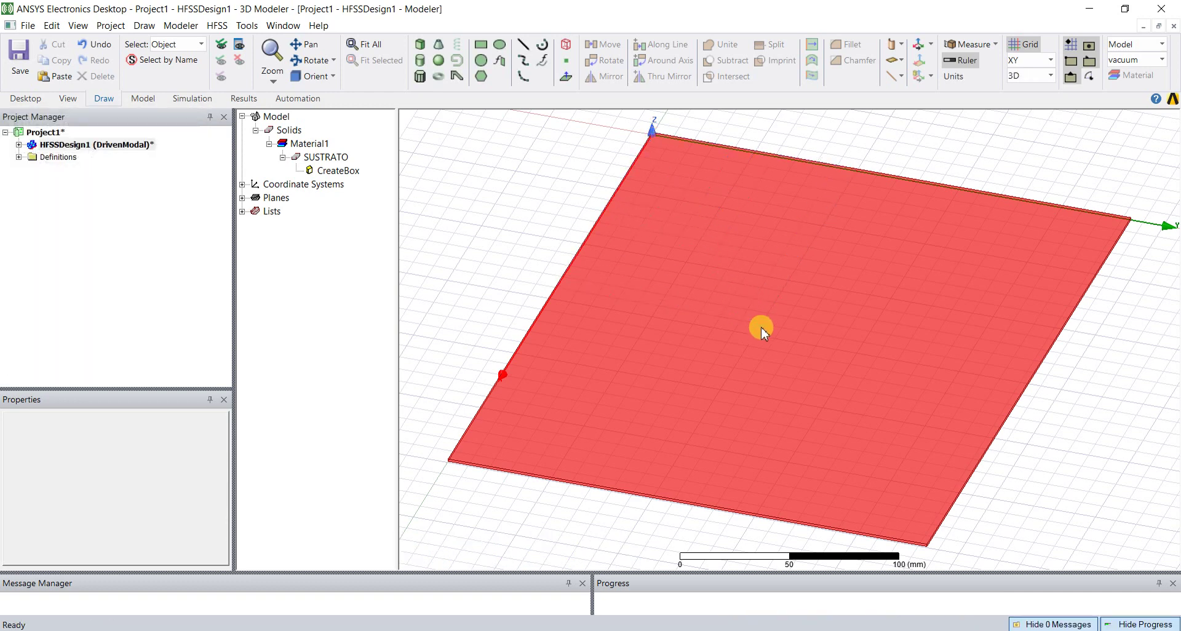
{"action": "left_click", "coordinate": [481, 48]}
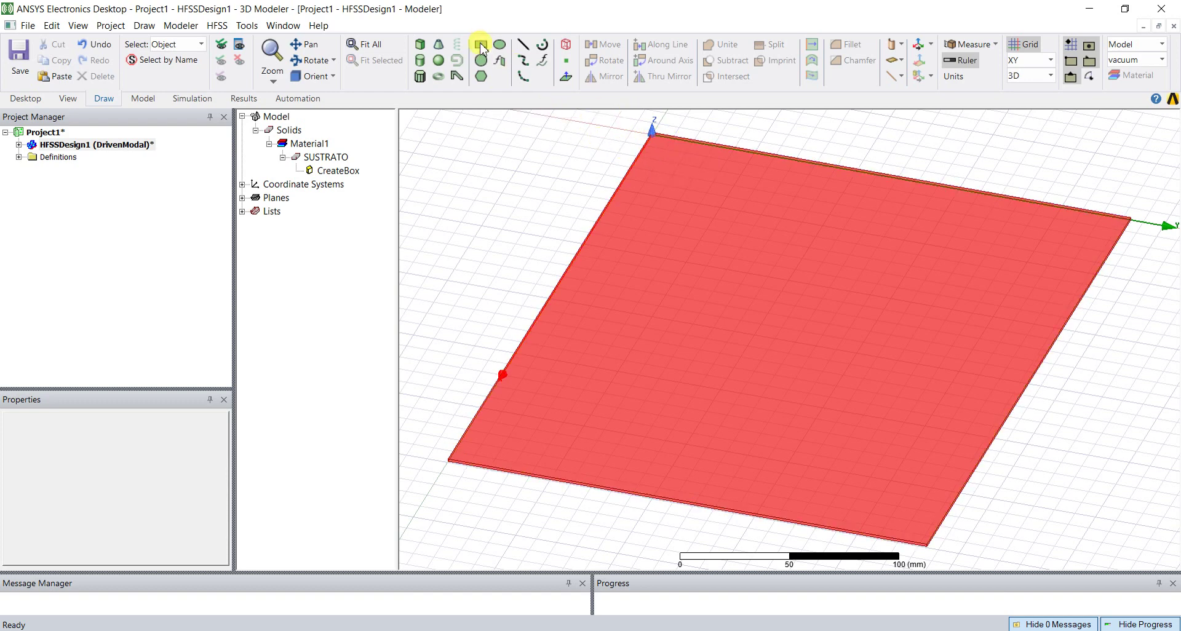
{"action": "left_click", "coordinate": [652, 133]}
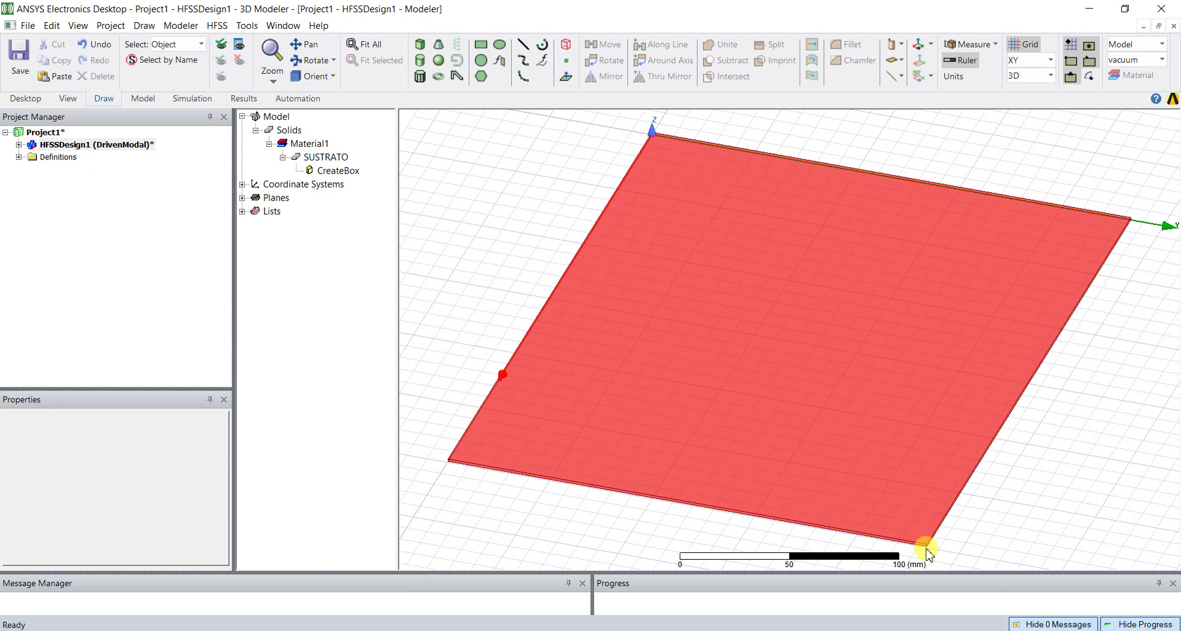
Draw a rectangle on the substrate's bottom face from the origin at Z 0 to the opposite corner, 299 mm in X by 234 mm in Y
{"action": "left_click", "coordinate": [481, 45]}
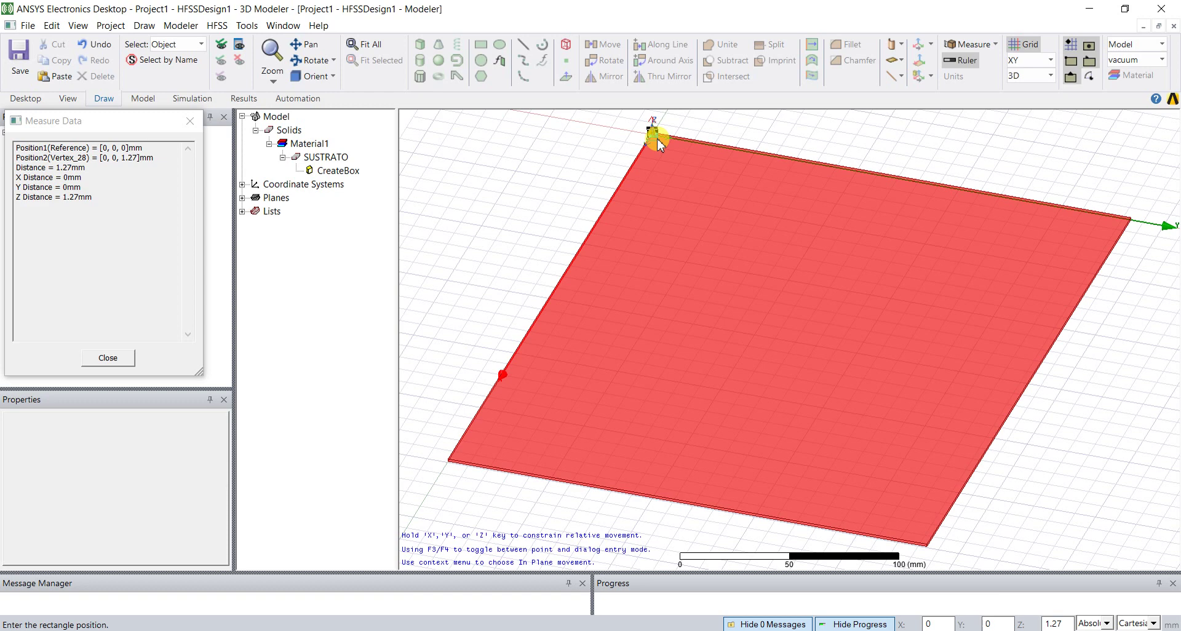
{"action": "key", "text": "Tab"}
{"action": "key", "text": "Tab"}
{"action": "key", "text": "Tab"}
{"action": "type", "text": "0"}
{"action": "key", "text": "Return"}
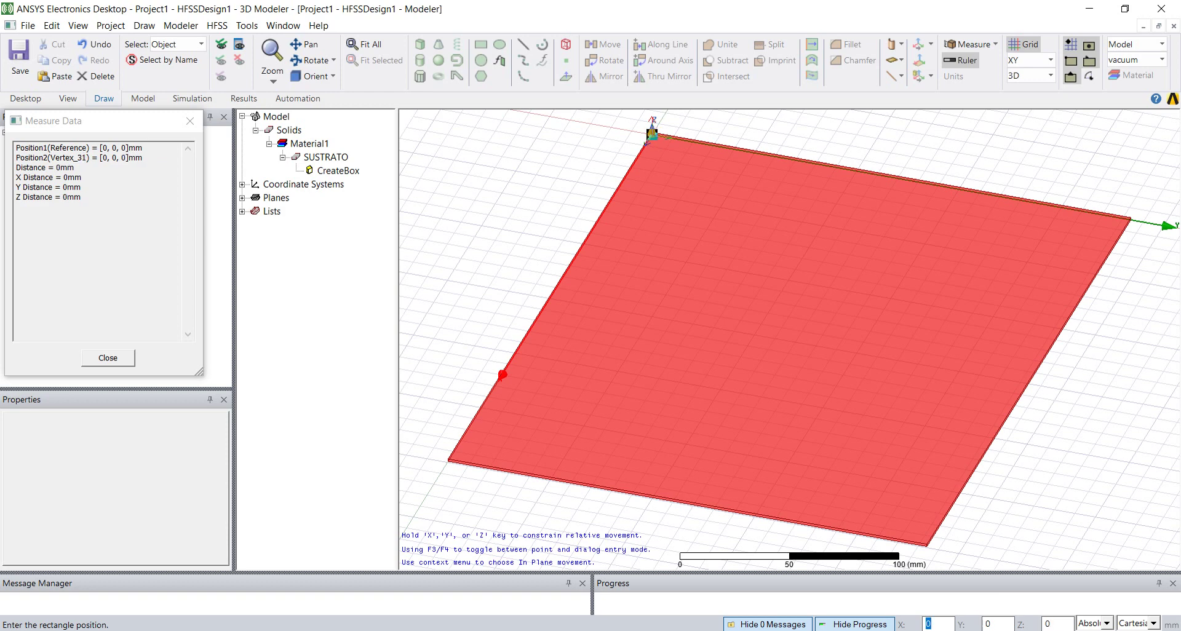
{"action": "key", "text": "Return"}
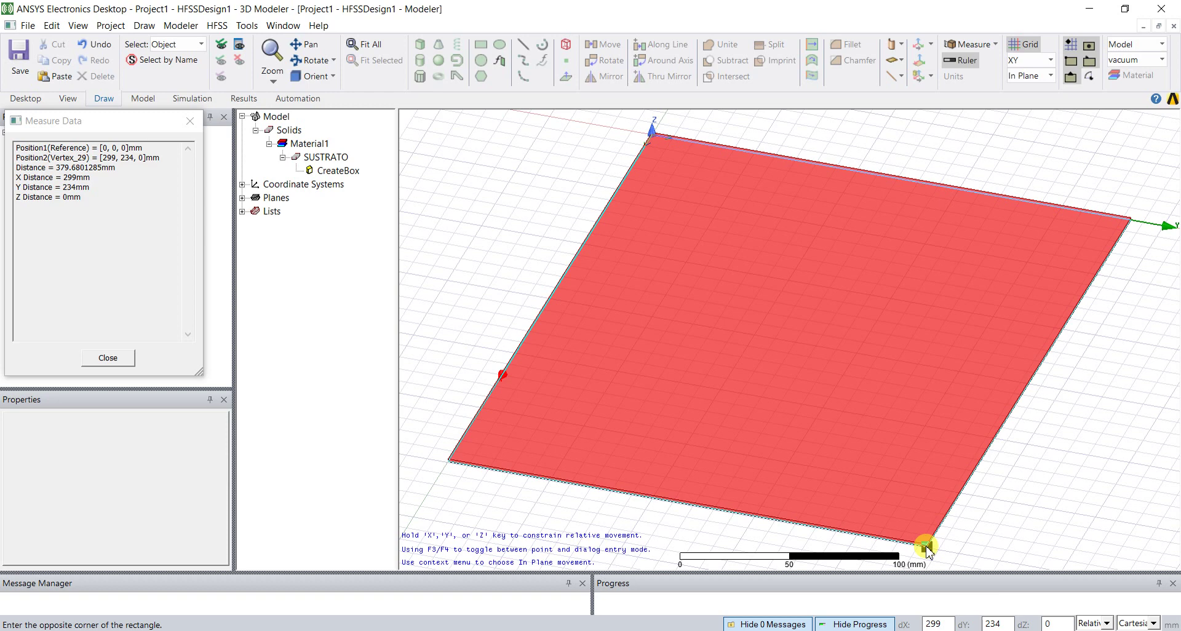
{"action": "left_click", "coordinate": [926, 547]}
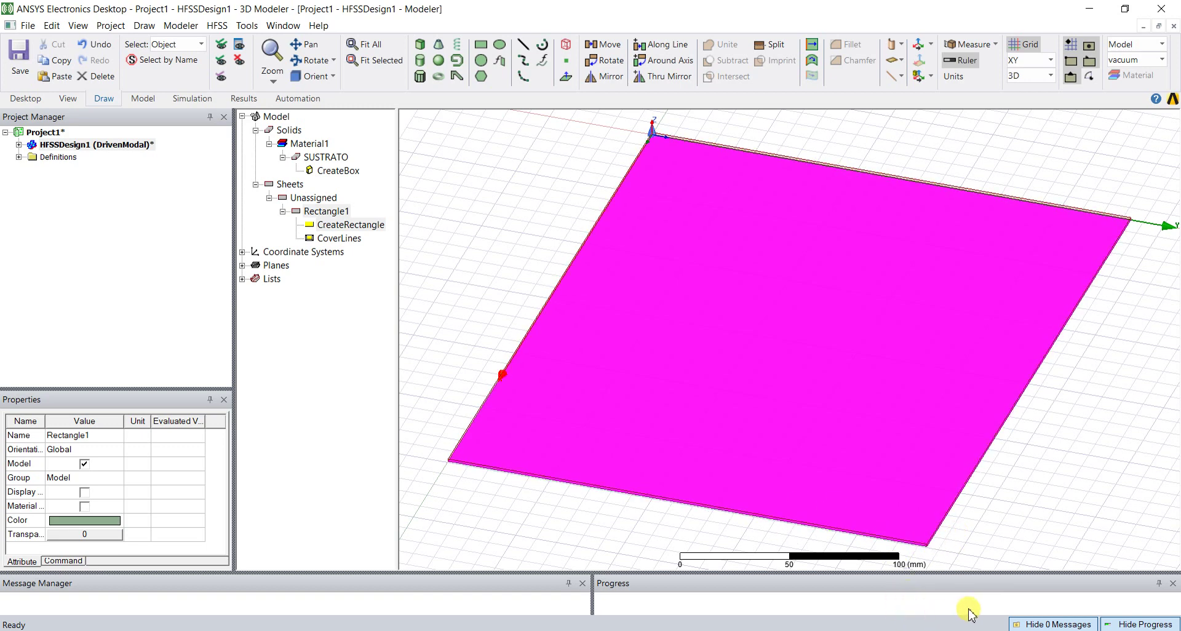
{"action": "left_click", "coordinate": [773, 490]}
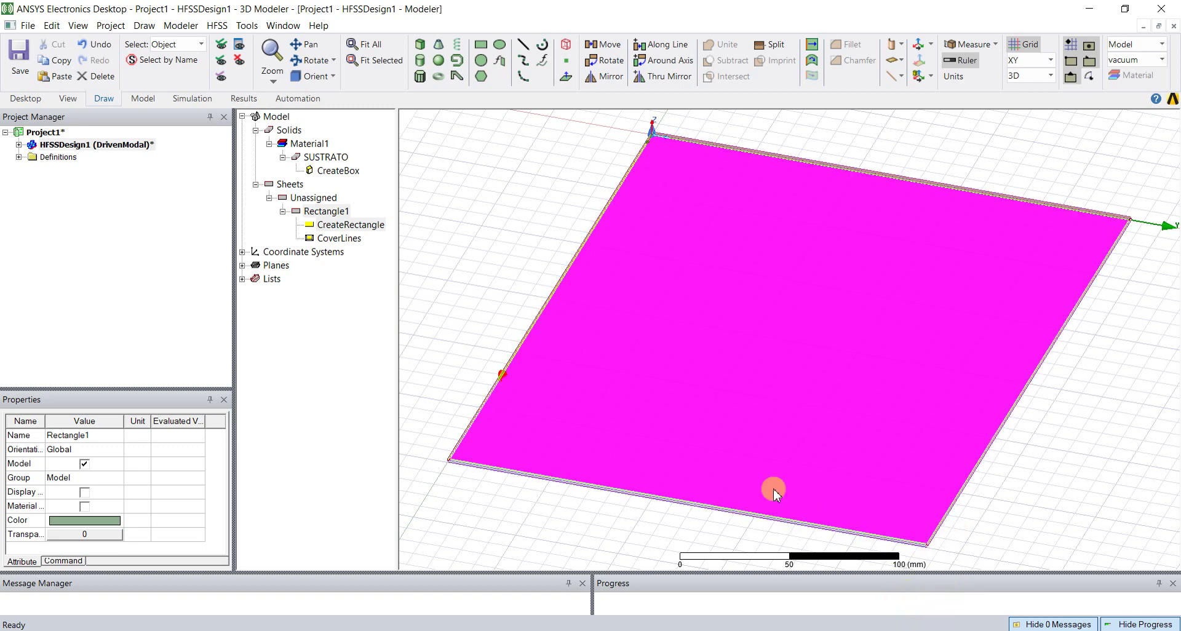
Rename the new rectangle as GND and change its colour to orange
{"action": "left_click", "coordinate": [327, 212]}
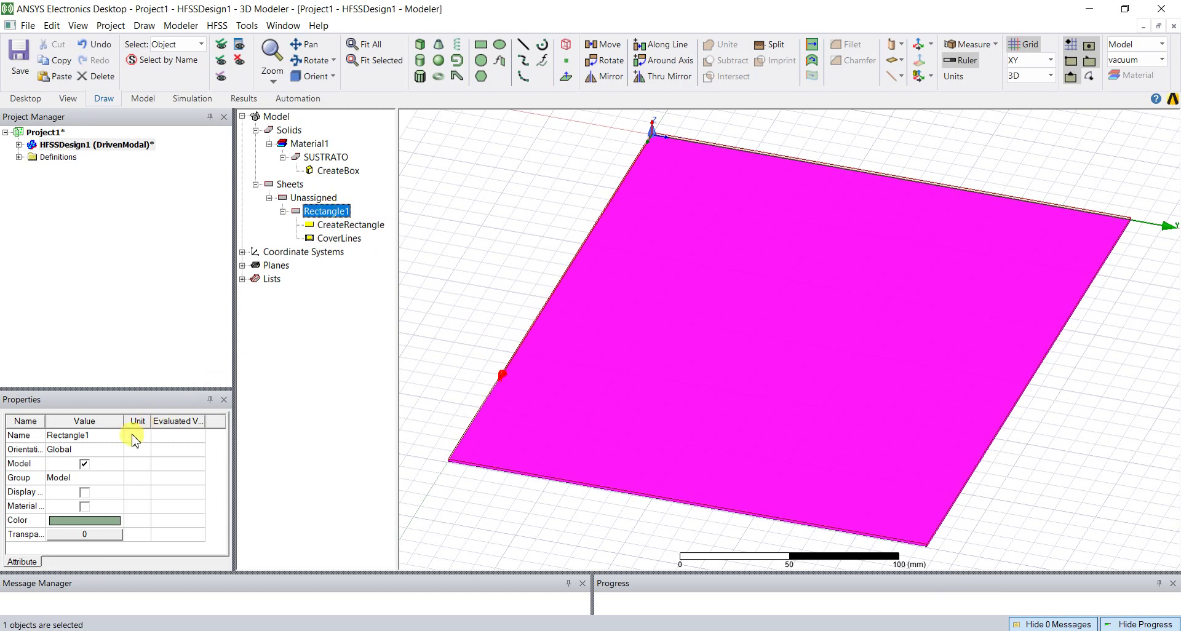
{"action": "left_click", "coordinate": [113, 436]}
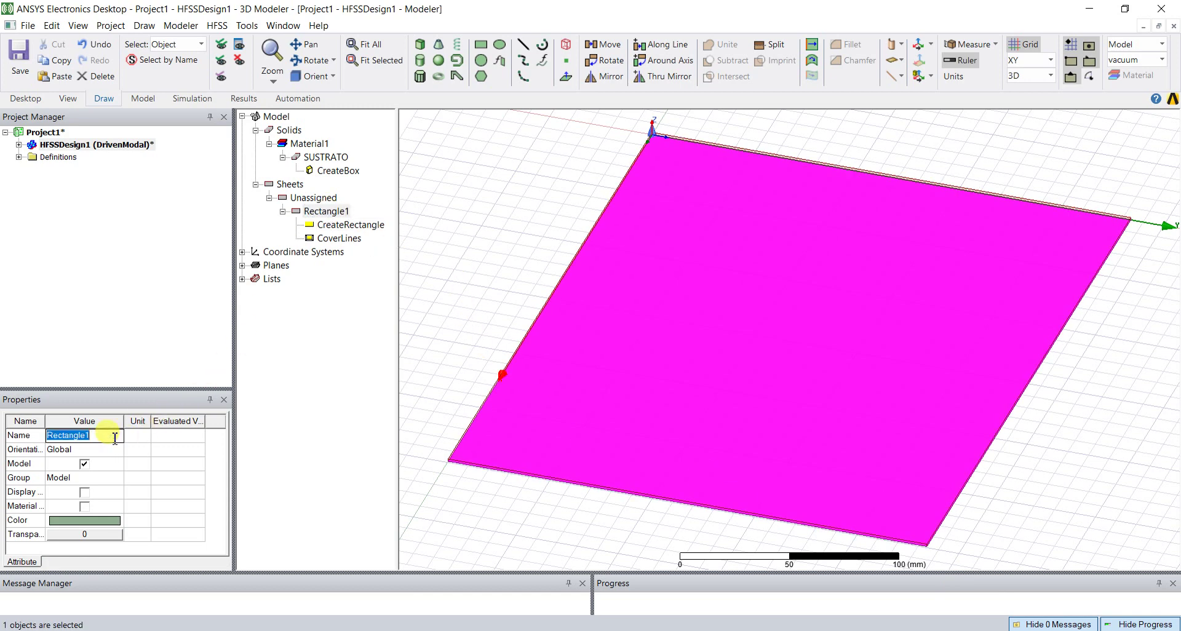
{"action": "type", "text": "GND"}
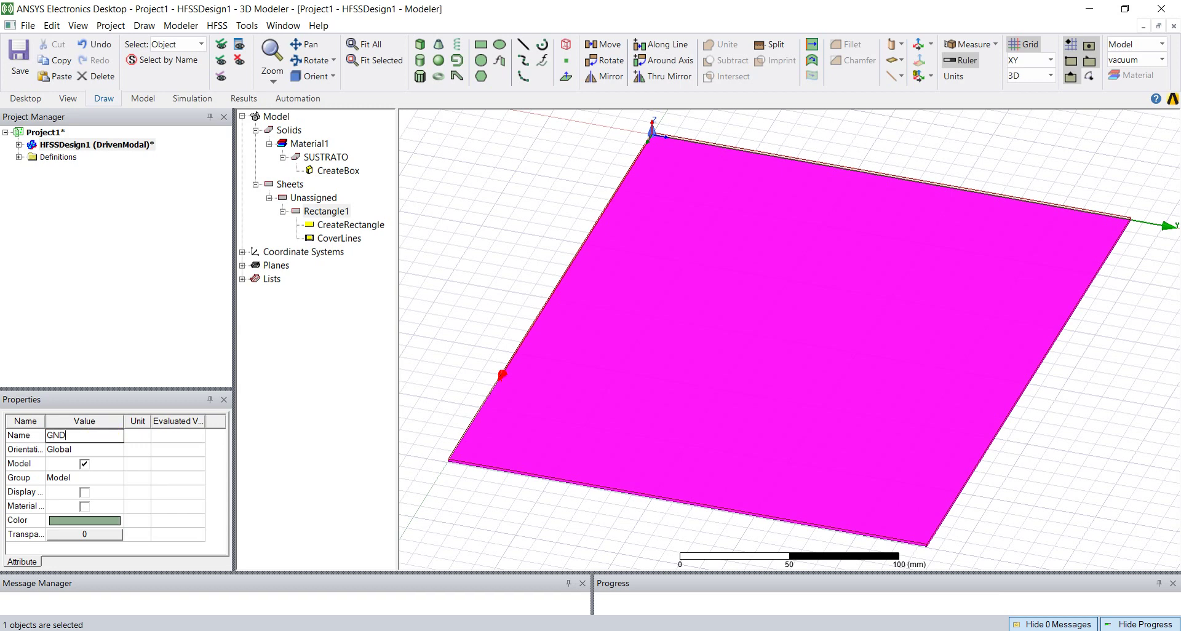
{"action": "left_click", "coordinate": [72, 519]}
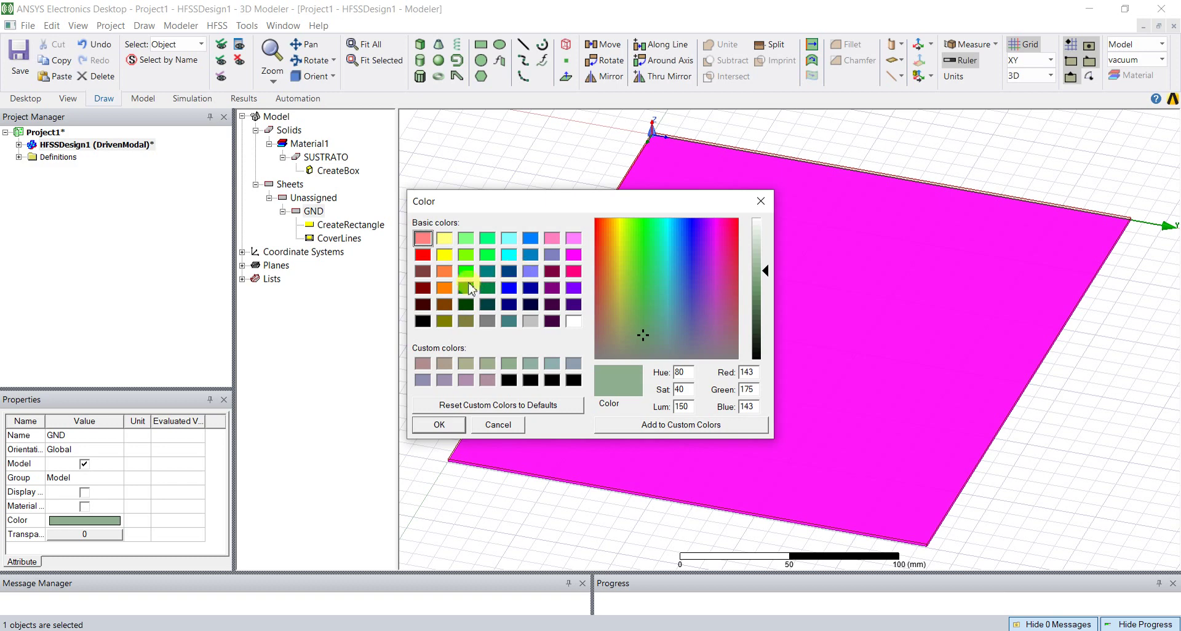
{"action": "left_click", "coordinate": [444, 271]}
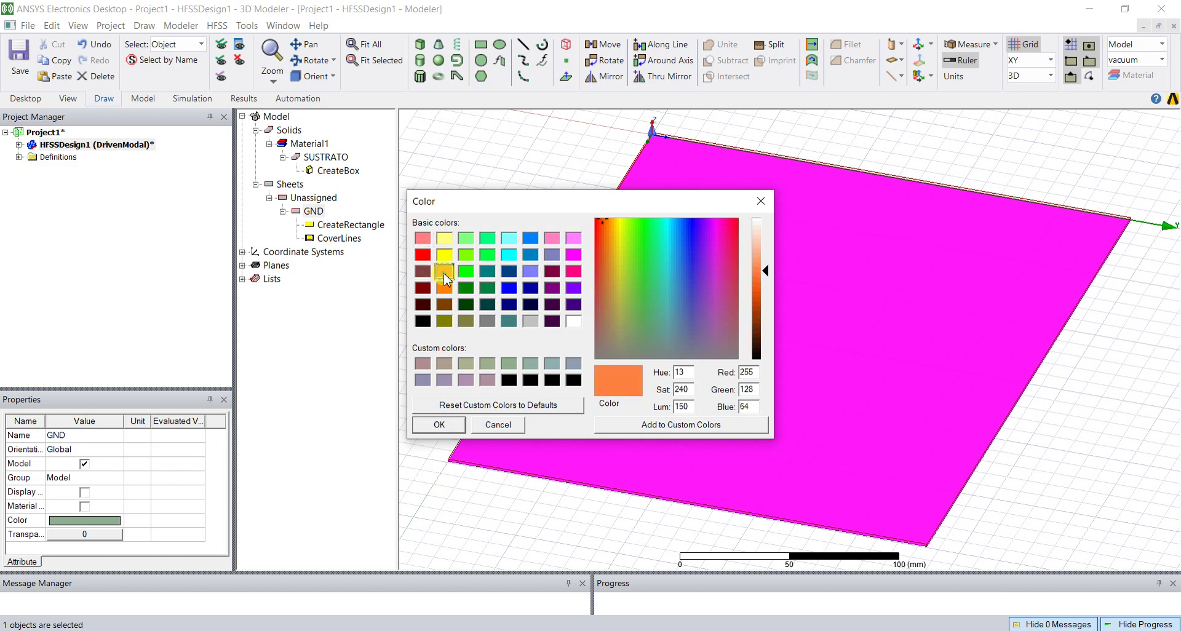
{"action": "left_click", "coordinate": [439, 424]}
{"action": "left_click", "coordinate": [448, 324]}
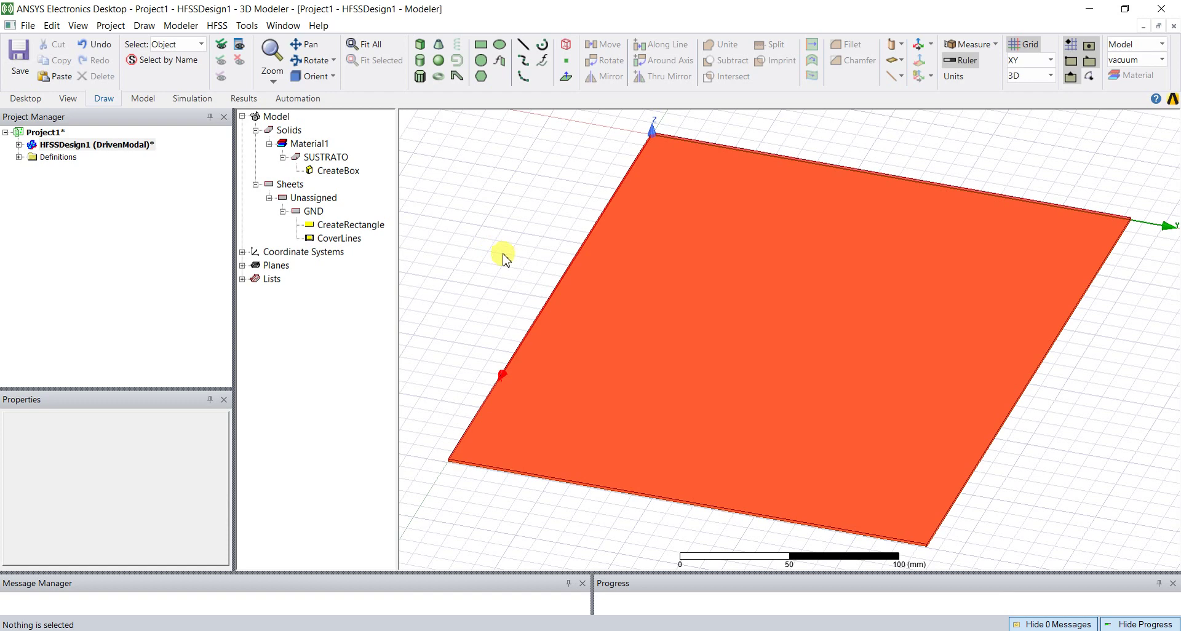
Consult the antenna sketch in Photos and draw the patch rectangle in HFSS from (75, 60, 1.27), 149 mm in X by 99 mm in Y
{"action": "key", "text": "alt+Tab"}
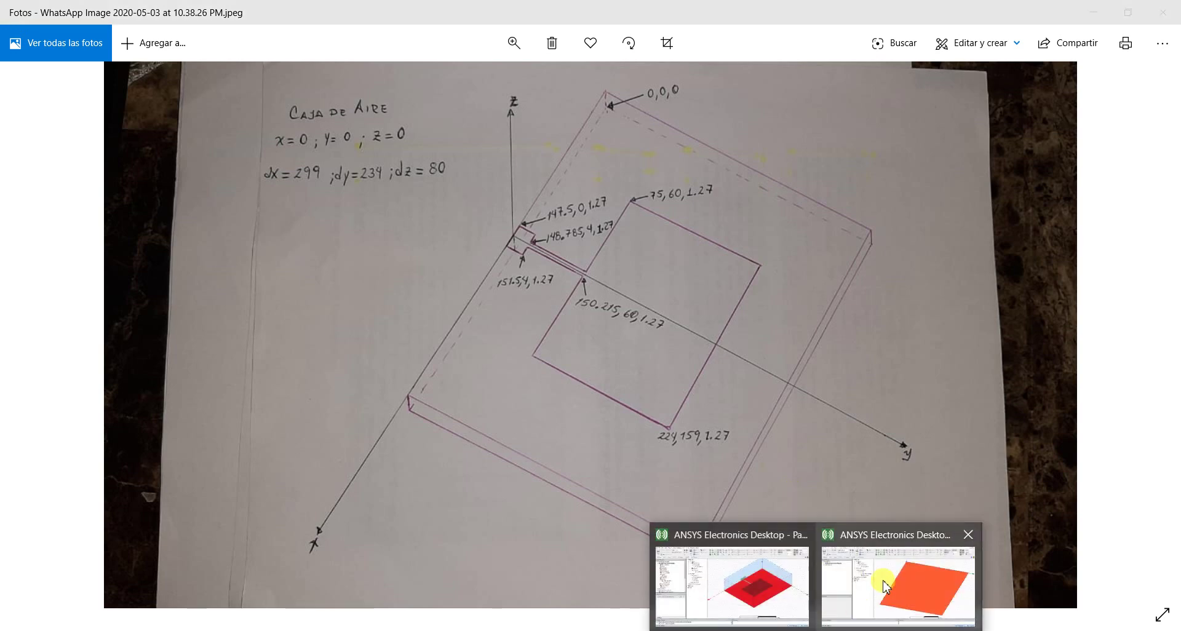
{"action": "left_click", "coordinate": [883, 578]}
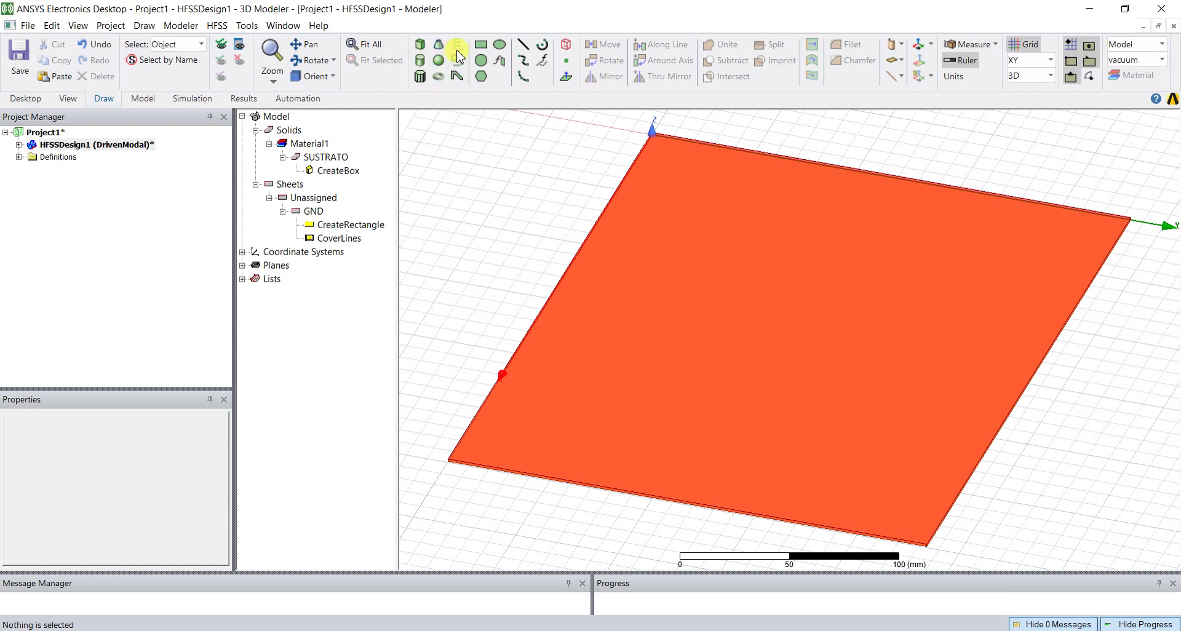
{"action": "left_click", "coordinate": [478, 48]}
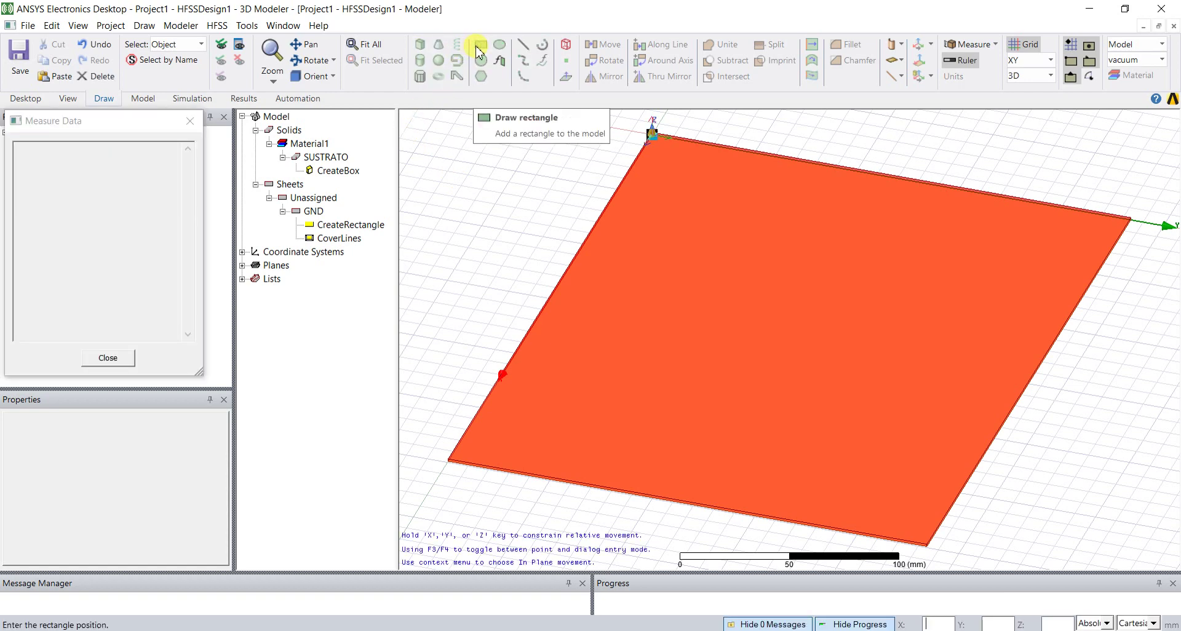
{"action": "type", "text": "75"}
{"action": "key", "text": "Tab"}
{"action": "type", "text": "60"}
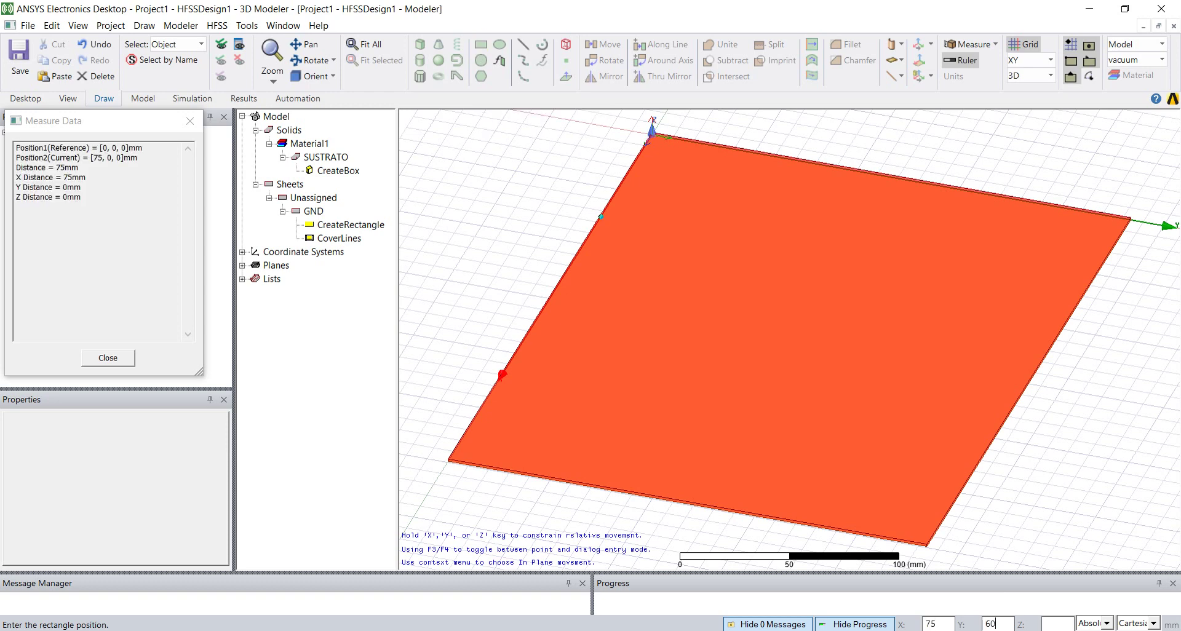
{"action": "key", "text": "Tab"}
{"action": "type", "text": "1.27"}
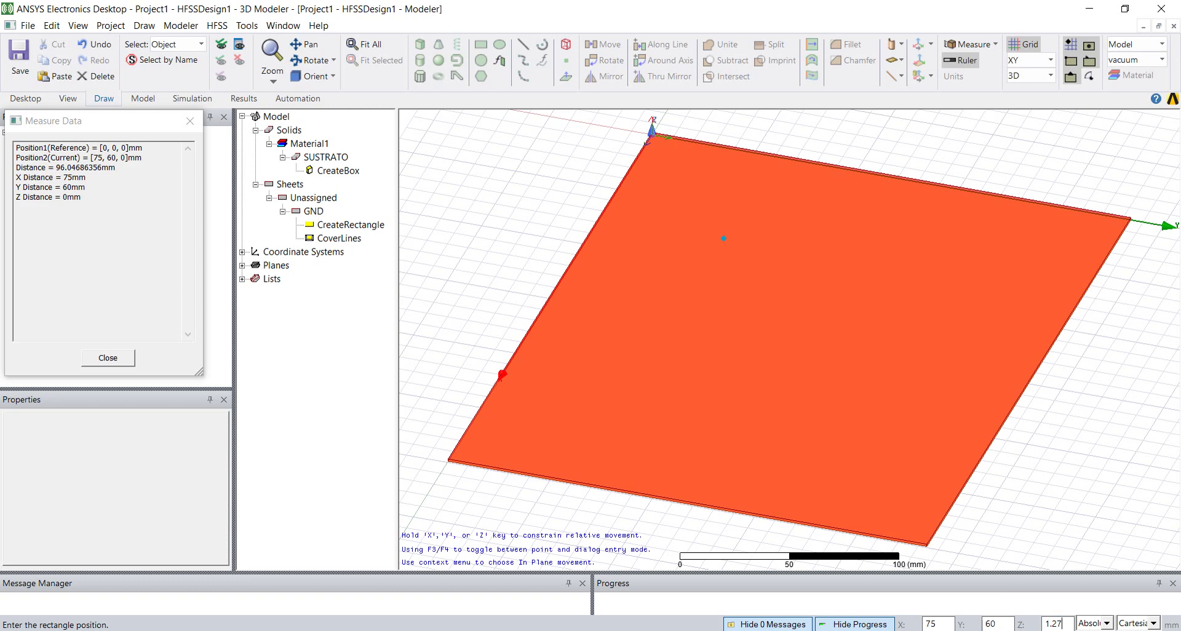
{"action": "key", "text": "Tab"}
{"action": "key", "text": "Return"}
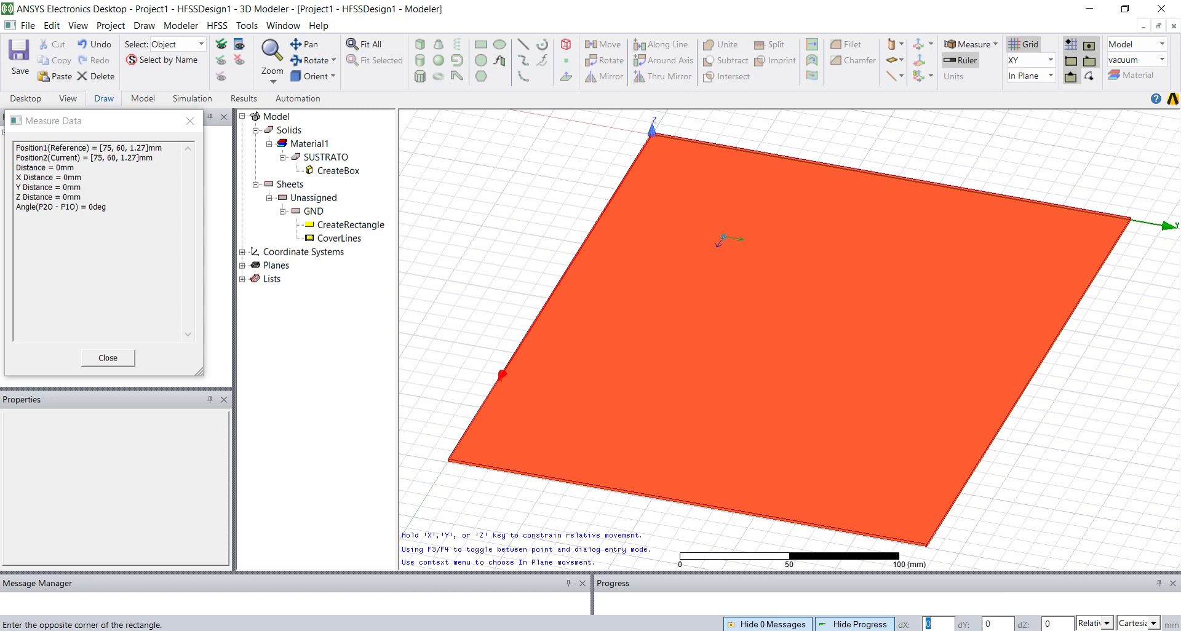
{"action": "type", "text": "149"}
{"action": "key", "text": "Tab"}
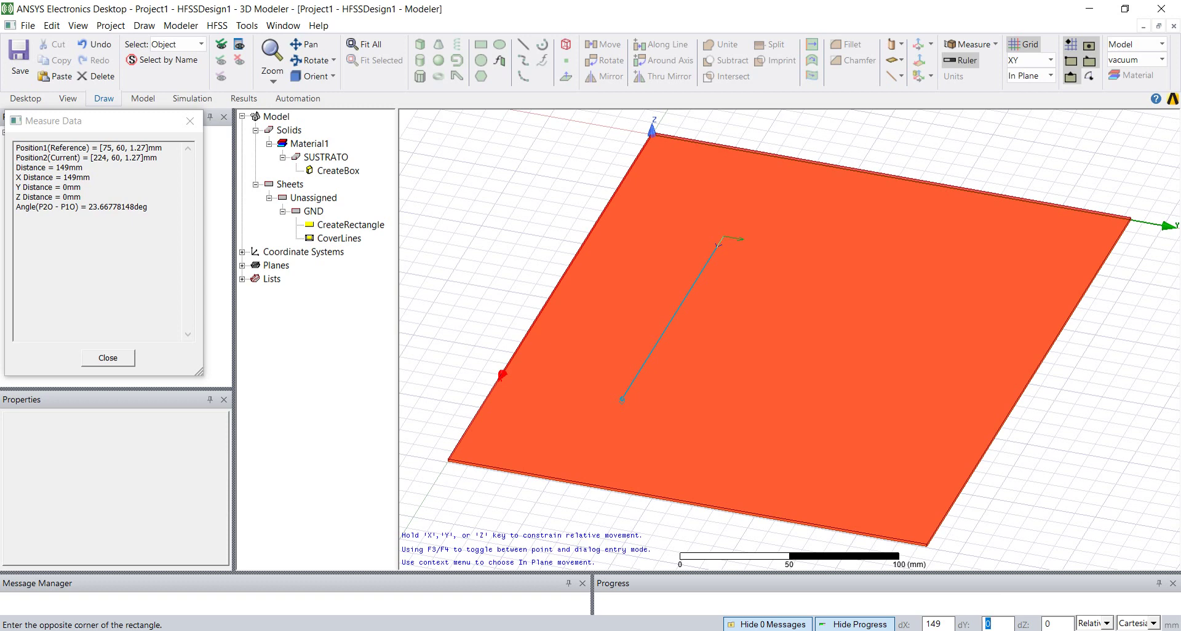
{"action": "type", "text": "99"}
{"action": "key", "text": "Tab"}
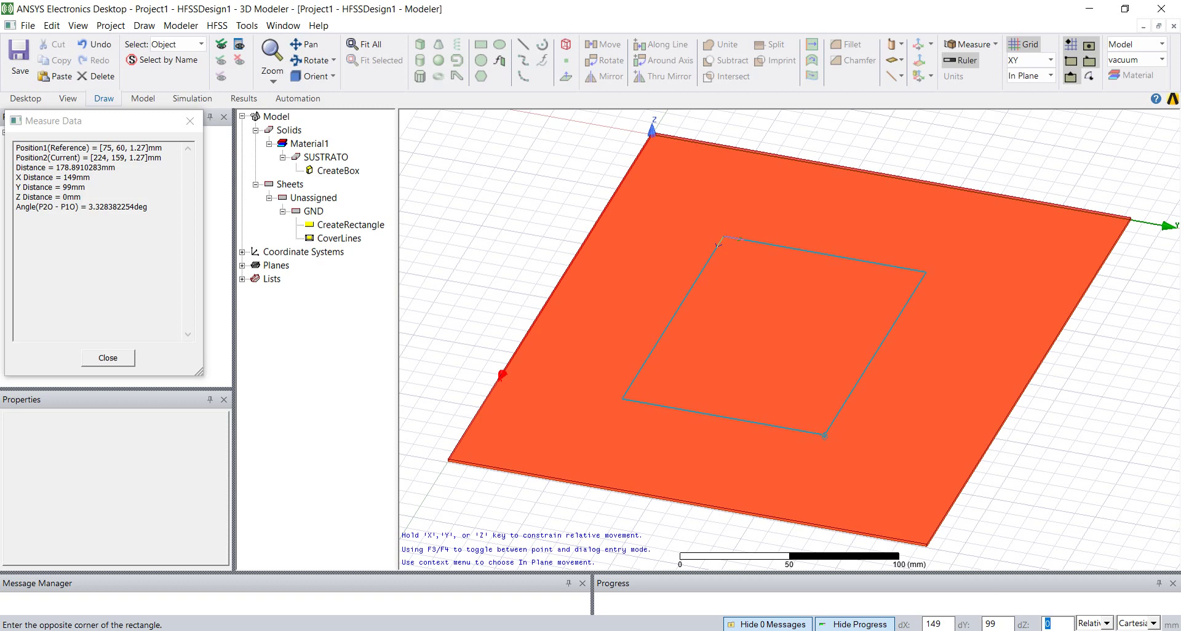
{"action": "key", "text": "Return"}
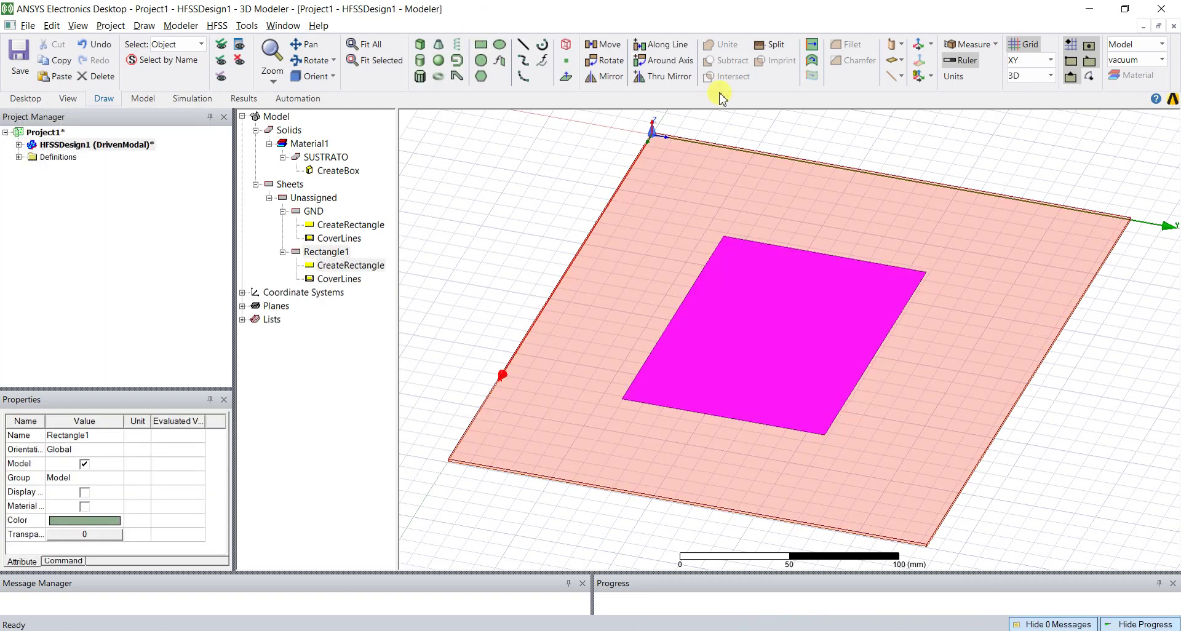
Rename the new patch rectangle as Parche and change its colour to orange (255, 128, 0)
{"action": "double_click", "coordinate": [769, 127], "text": "alt"}
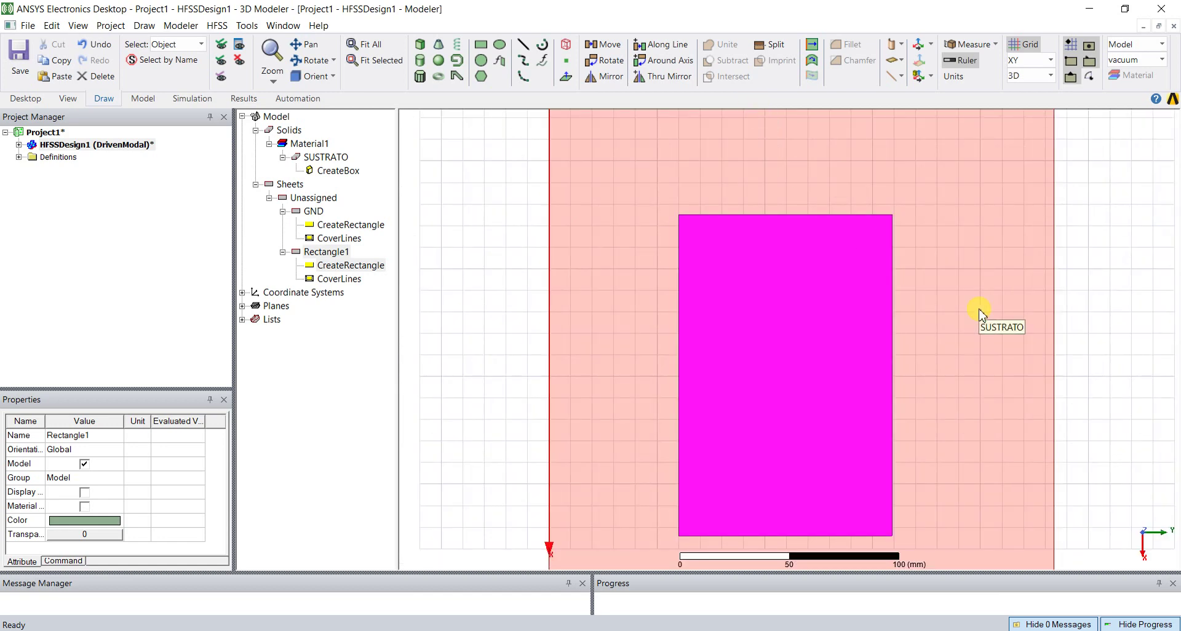
{"action": "key", "text": "ctrl+d"}
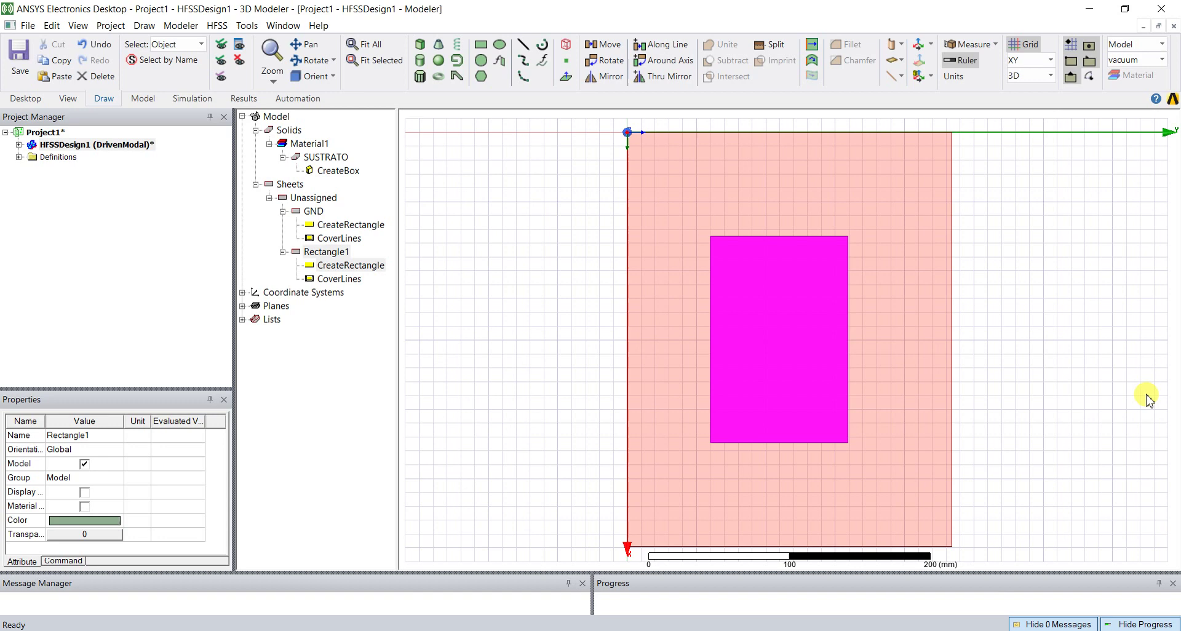
{"action": "left_click", "coordinate": [1063, 311]}
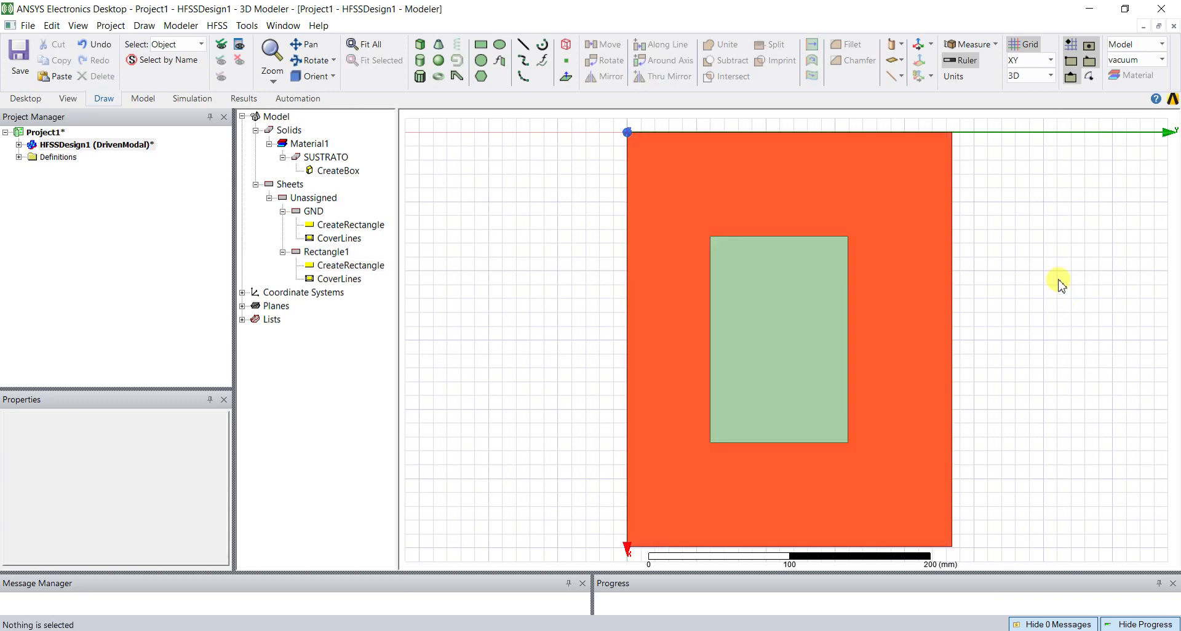
{"action": "double_click", "coordinate": [1158, 126], "text": "alt"}
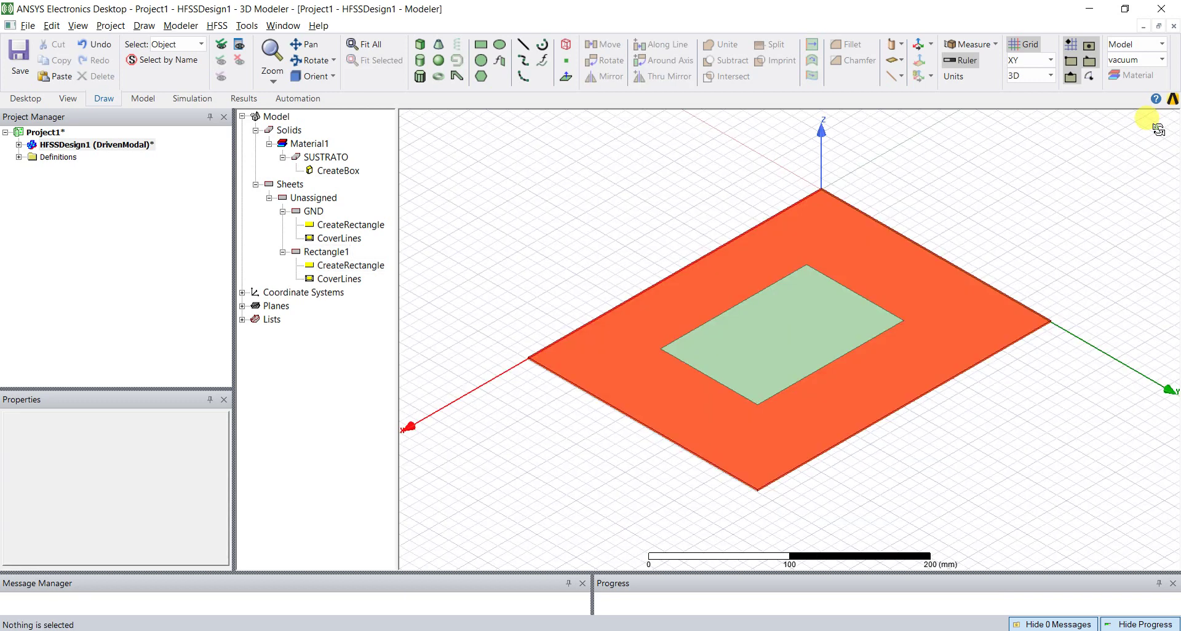
{"action": "left_click", "coordinate": [337, 252]}
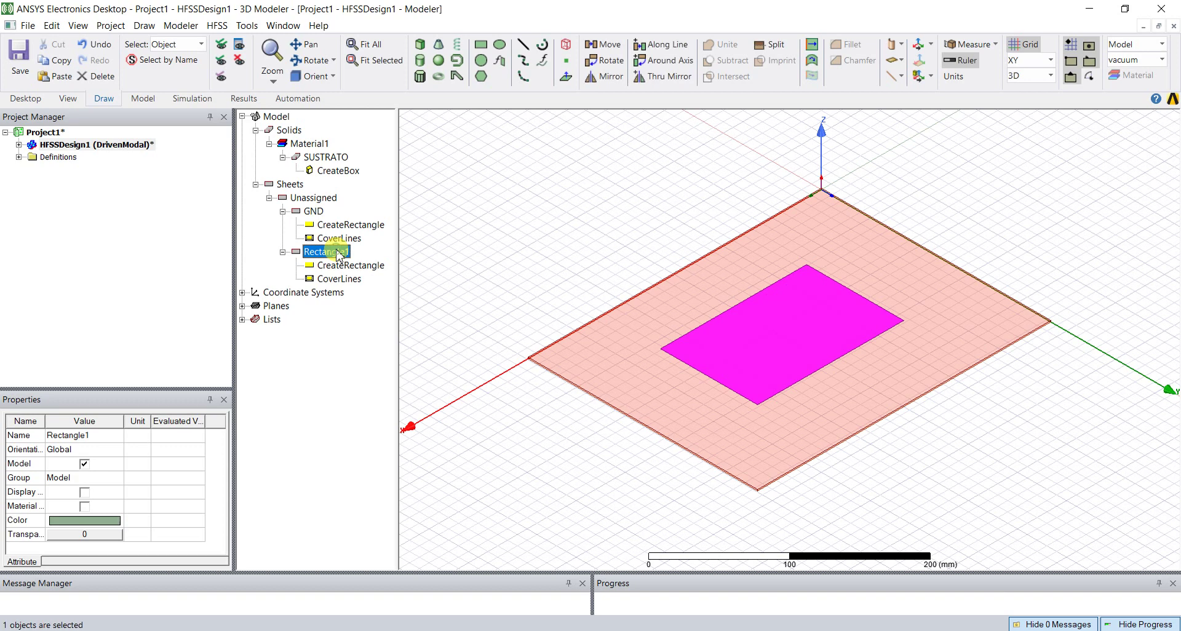
{"action": "left_click", "coordinate": [89, 435]}
{"action": "type", "text": "Parche"}
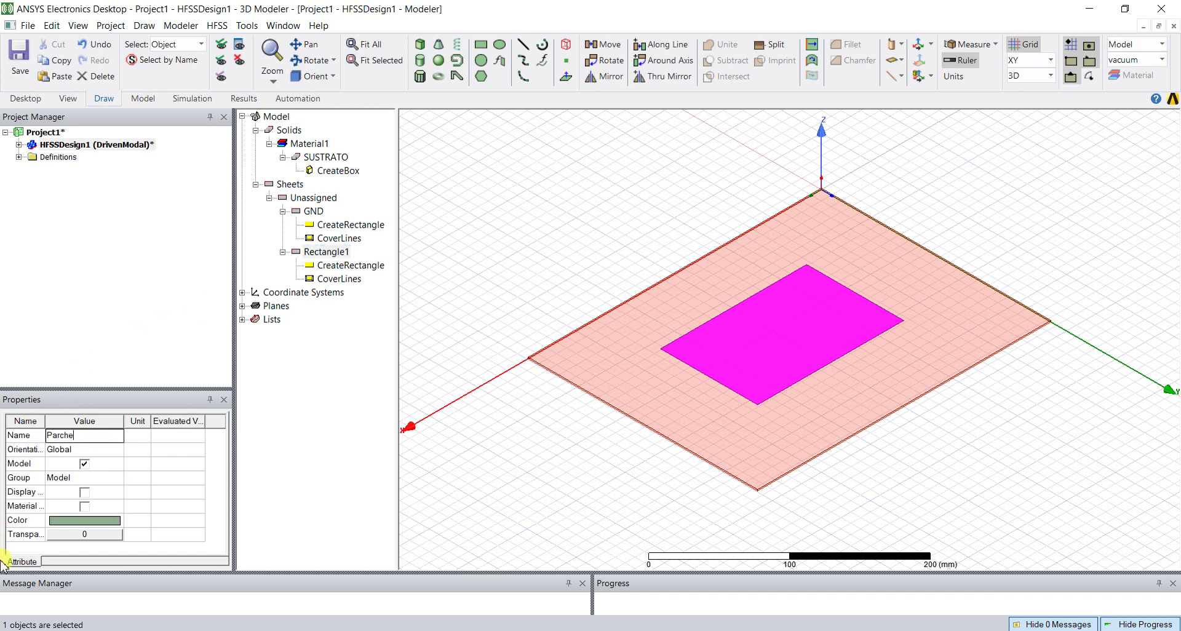
{"action": "left_click", "coordinate": [97, 522]}
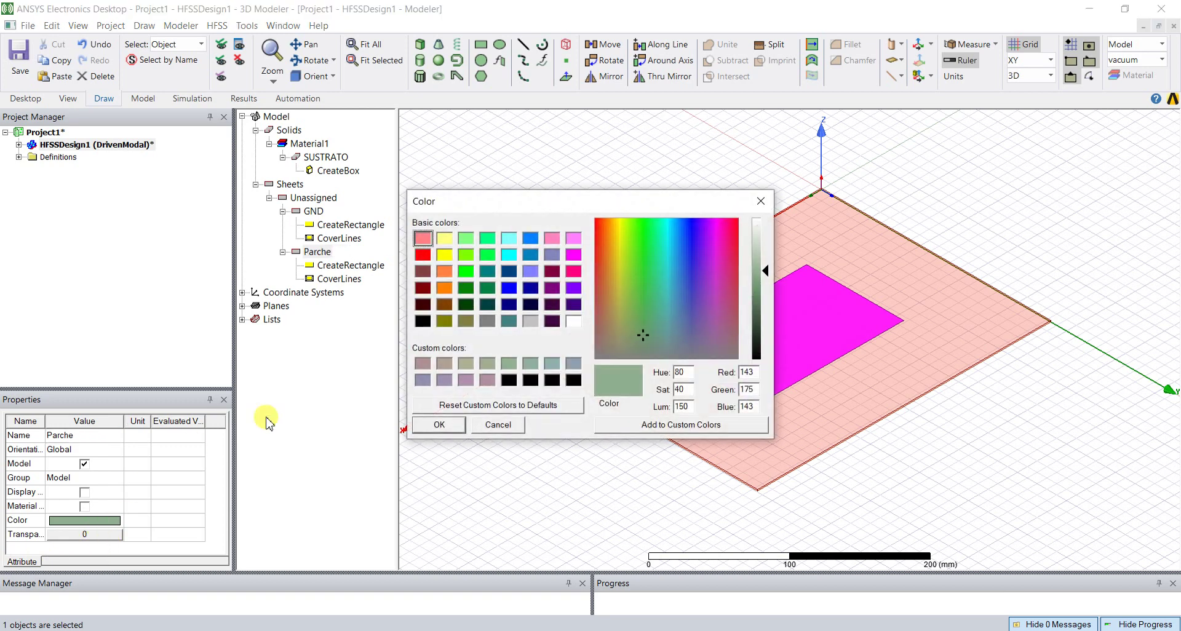
{"action": "left_click", "coordinate": [443, 286]}
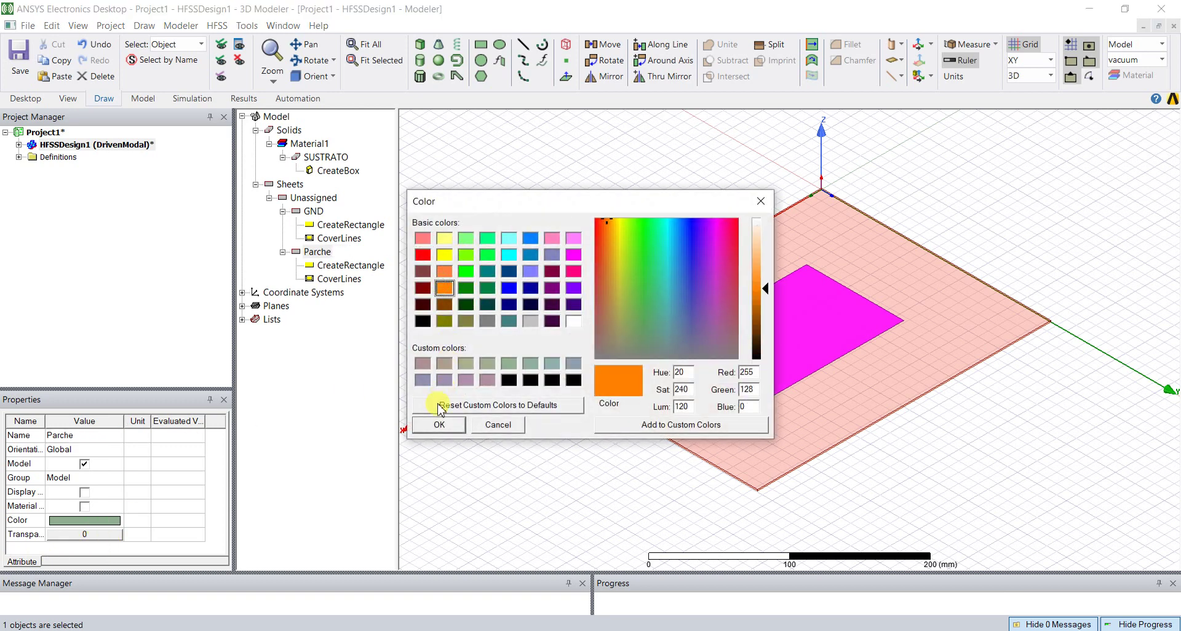
{"action": "left_click", "coordinate": [438, 424]}
{"action": "left_click", "coordinate": [497, 463]}
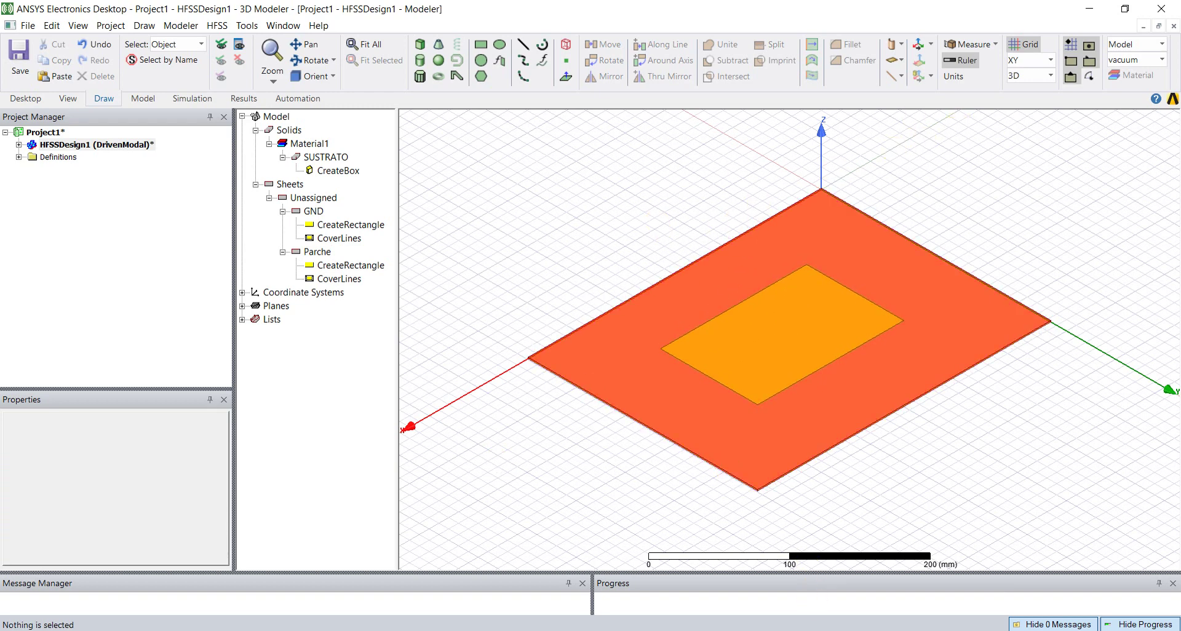
Check the sketch in Photos and draw the feed rectangle in HFSS from (147.5, 0, 1.27), 4 mm in X by 4 mm in Y
{"action": "key", "text": "alt+Tab"}
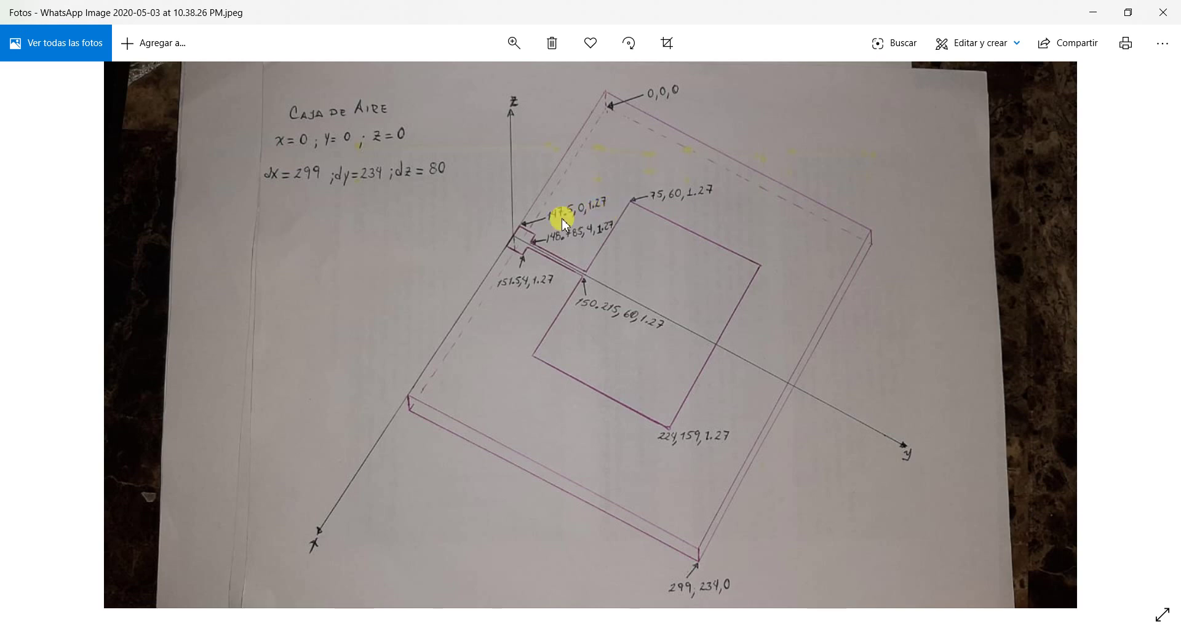
{"action": "key", "text": "alt+Tab"}
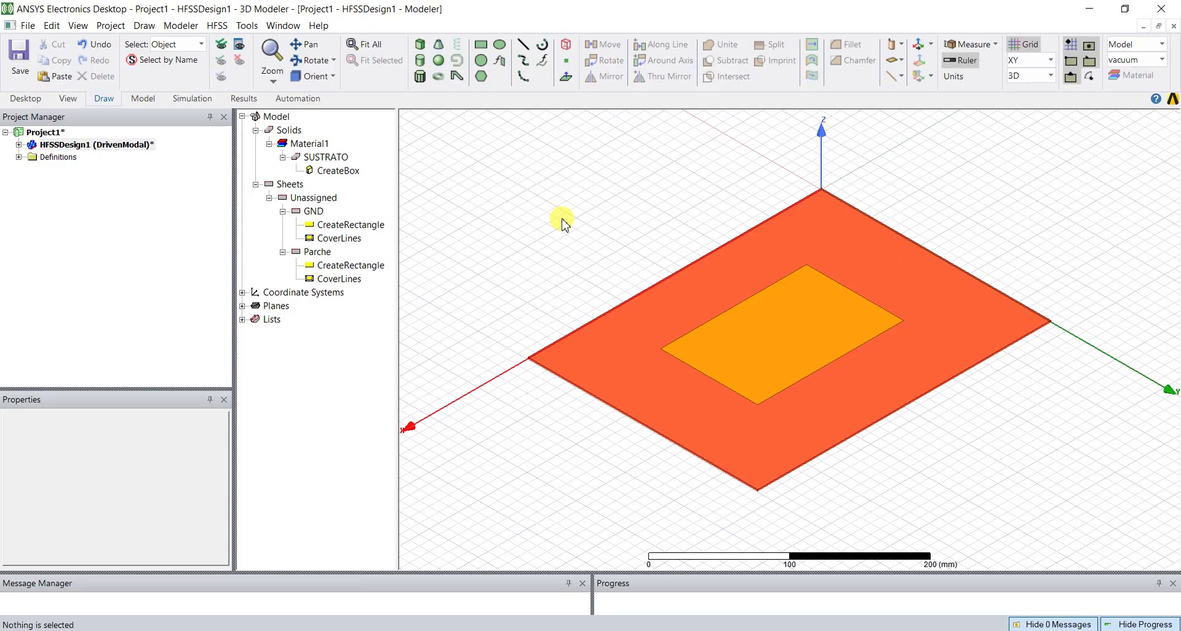
{"action": "left_click", "coordinate": [482, 45]}
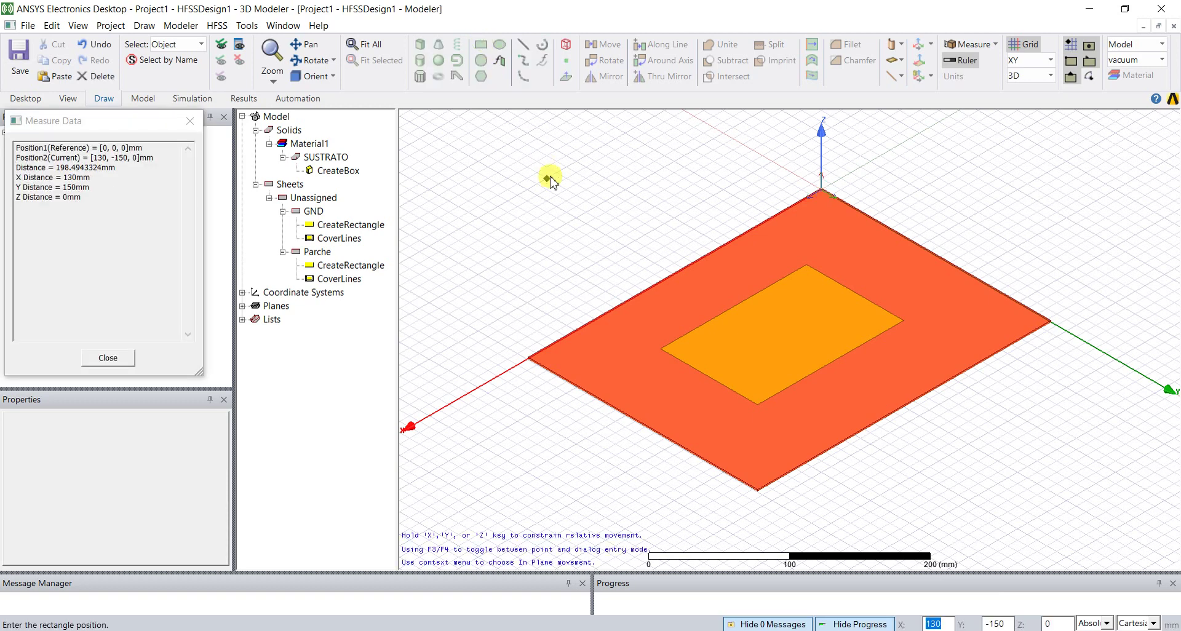
{"action": "type", "text": "147.5"}
{"action": "key", "text": "Tab"}
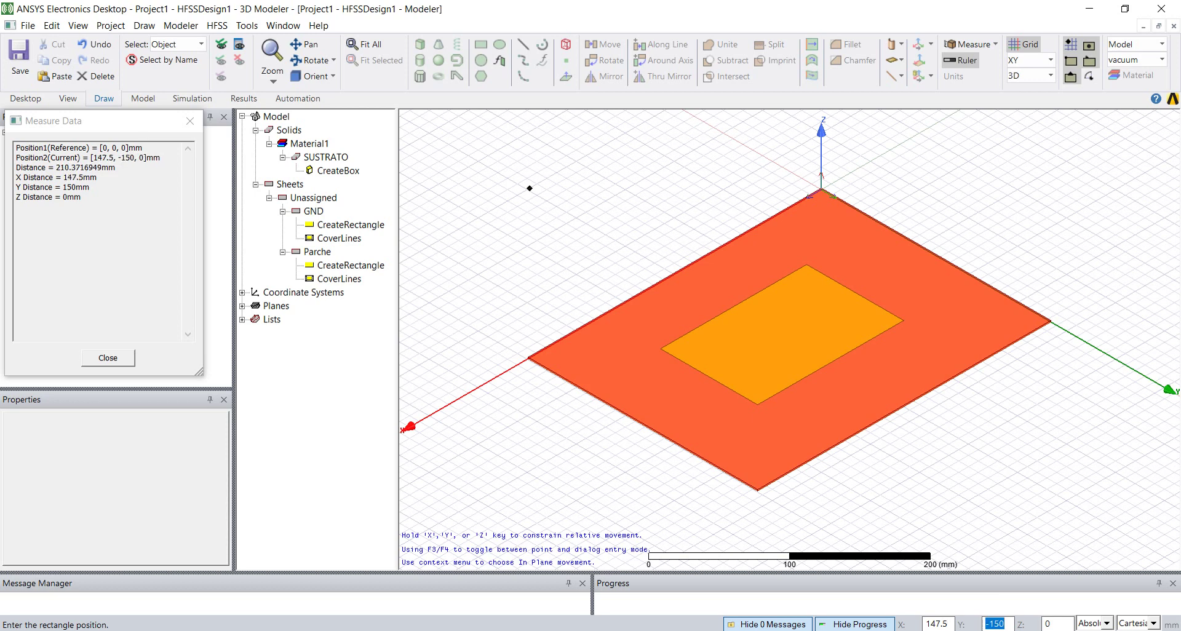
{"action": "type", "text": "0"}
{"action": "key", "text": "Tab"}
{"action": "type", "text": "1.27"}
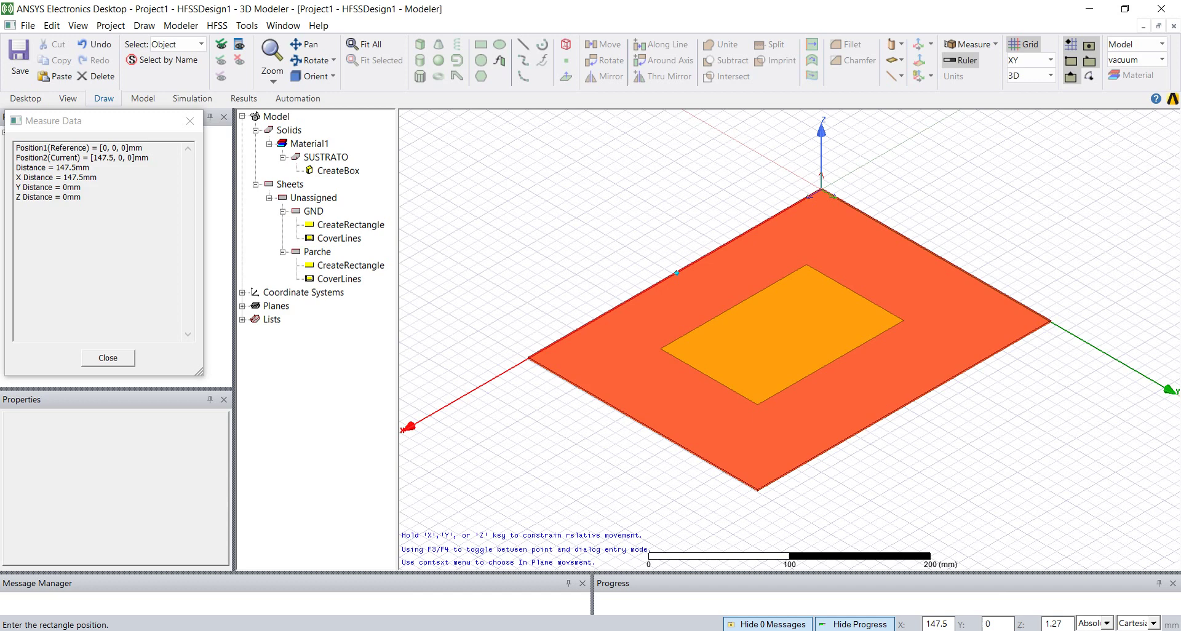
{"action": "key", "text": "Tab"}
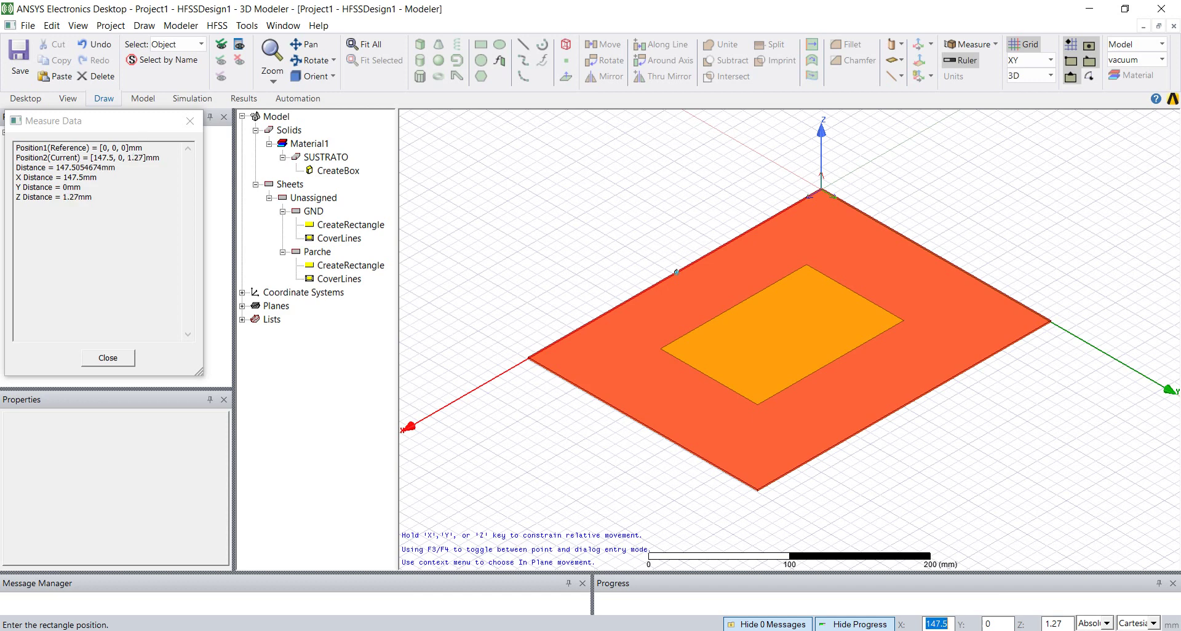
{"action": "key", "text": "Return"}
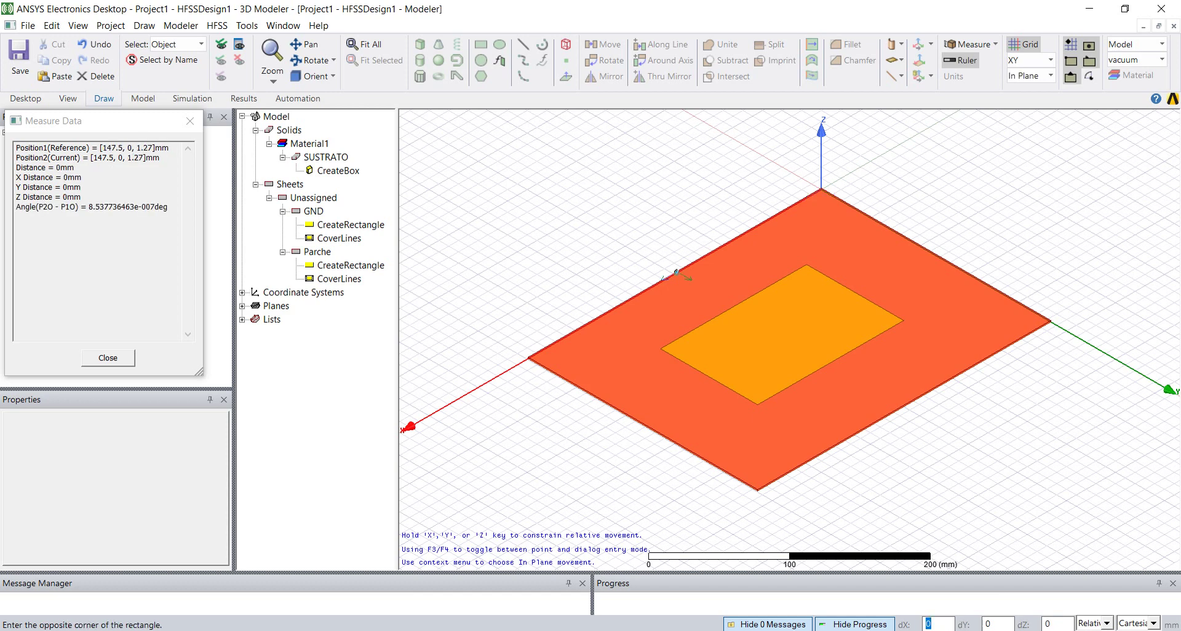
{"action": "type", "text": "4"}
{"action": "key", "text": "Tab"}
{"action": "type", "text": "4"}
{"action": "key", "text": "Tab"}
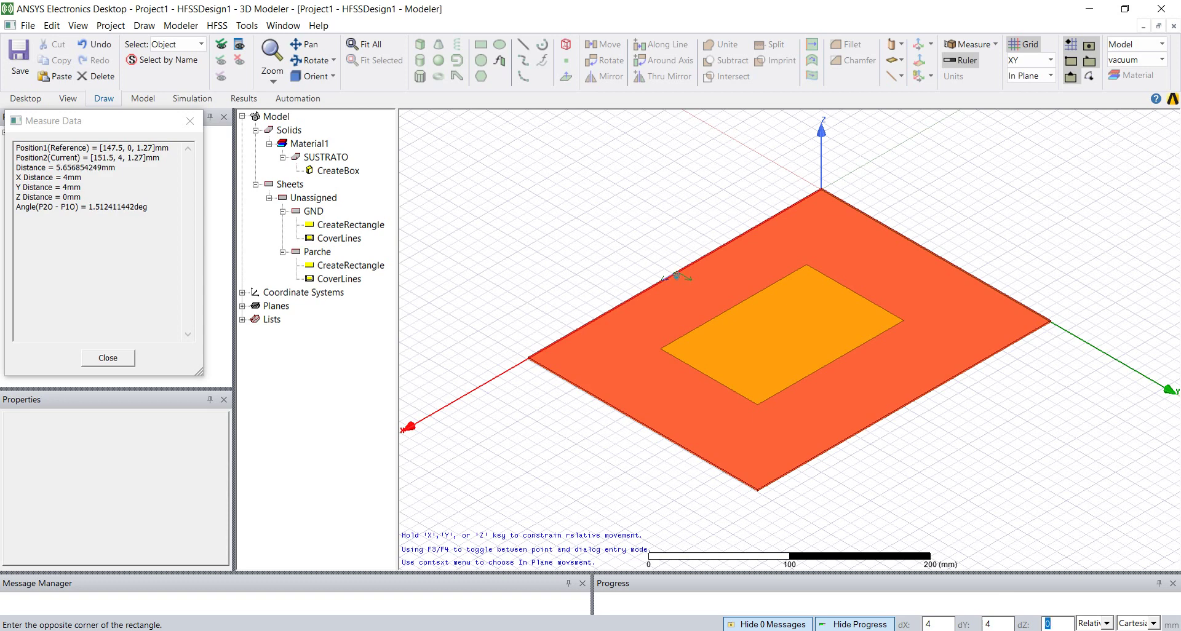
{"action": "key", "text": "Return"}
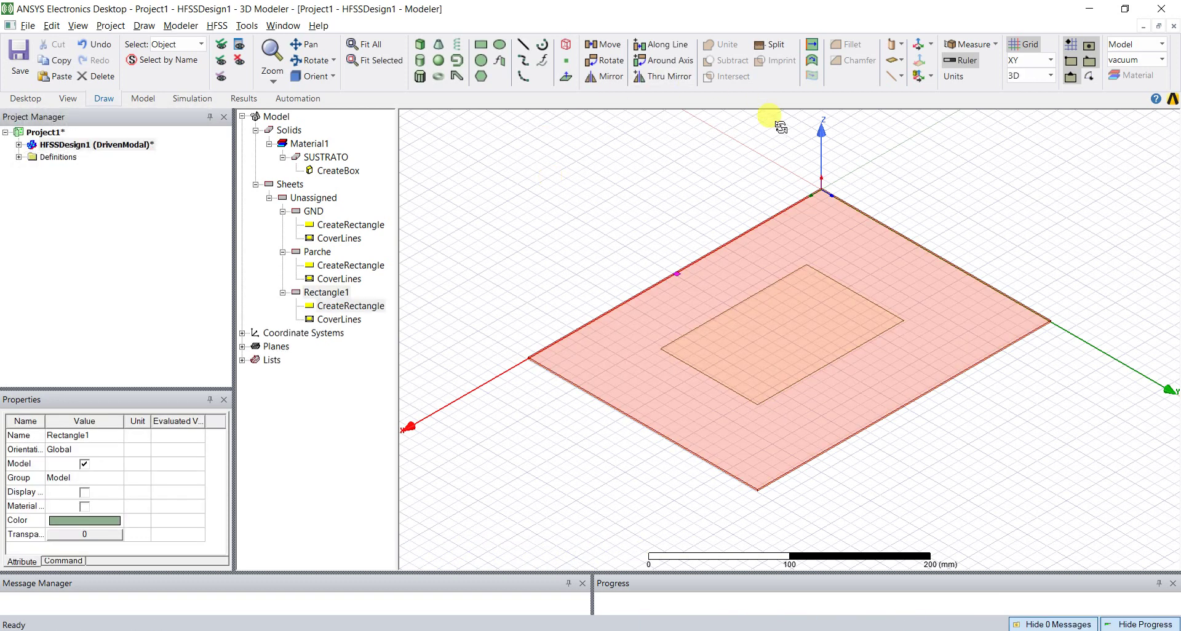
Examine the 4 mm feed square at the substrate edge up close from above
{"action": "double_click", "coordinate": [801, 124], "text": "alt"}
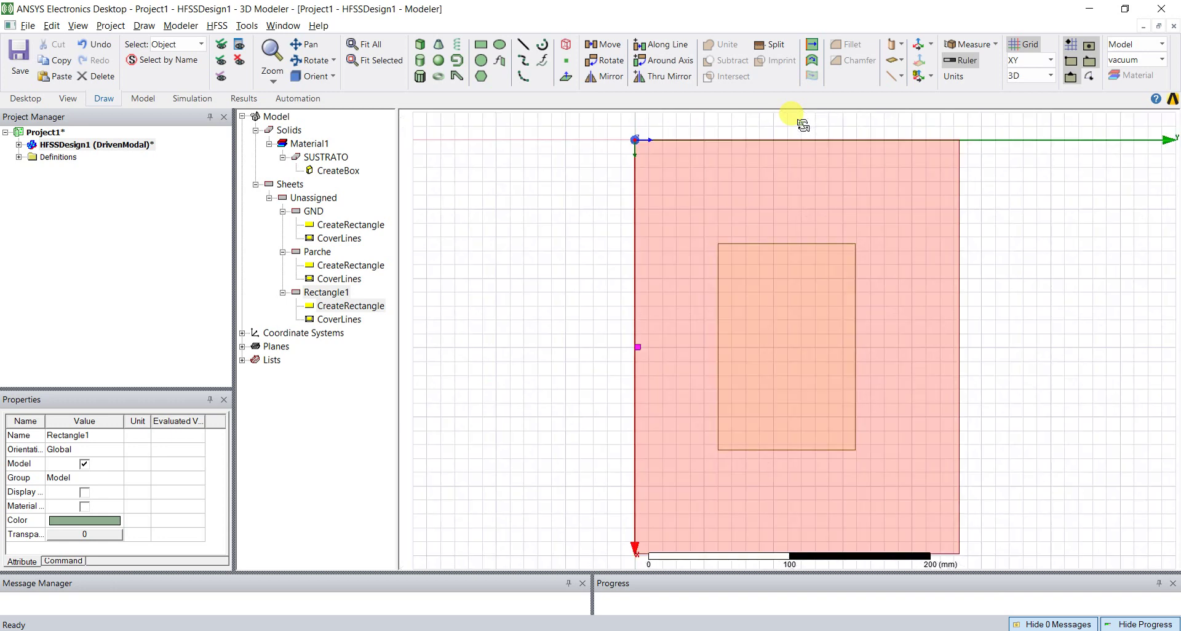
{"action": "left_click", "coordinate": [640, 348]}
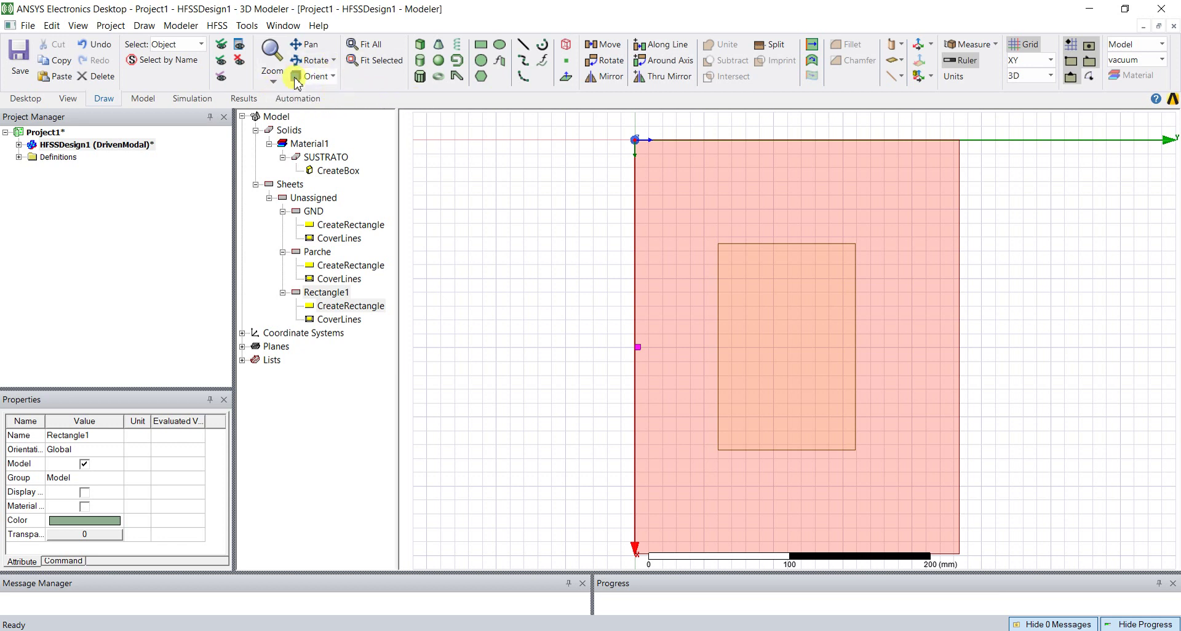
{"action": "left_click", "coordinate": [272, 78]}
{"action": "left_click", "coordinate": [294, 110]}
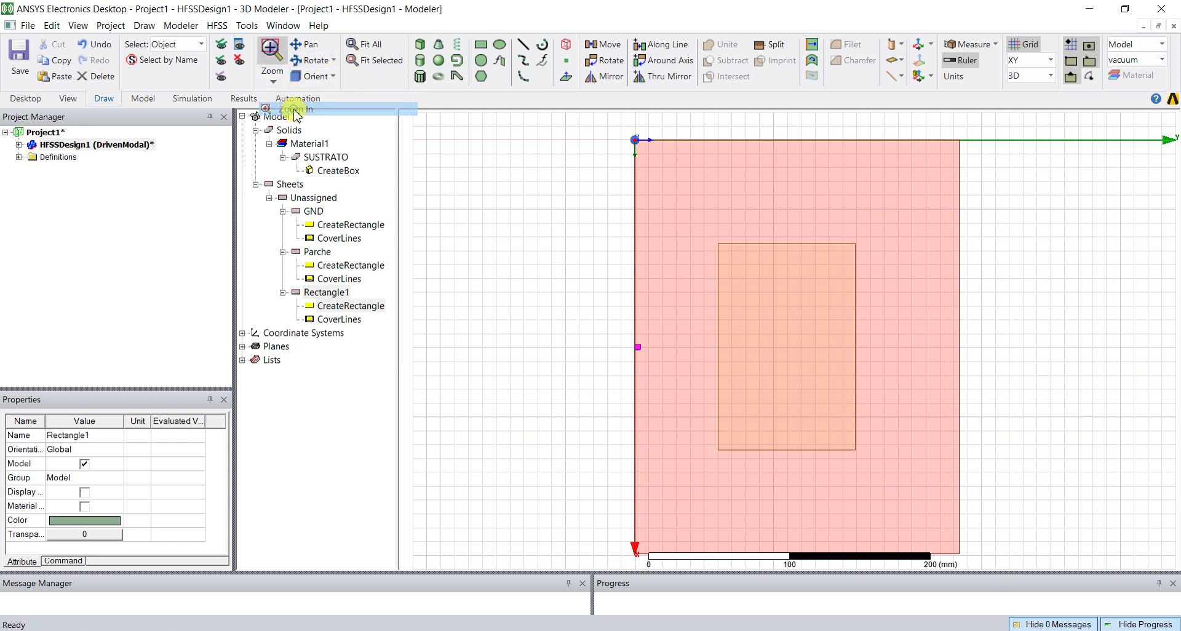
{"action": "left_click_drag", "start_coordinate": [633, 326], "coordinate": [738, 384]}
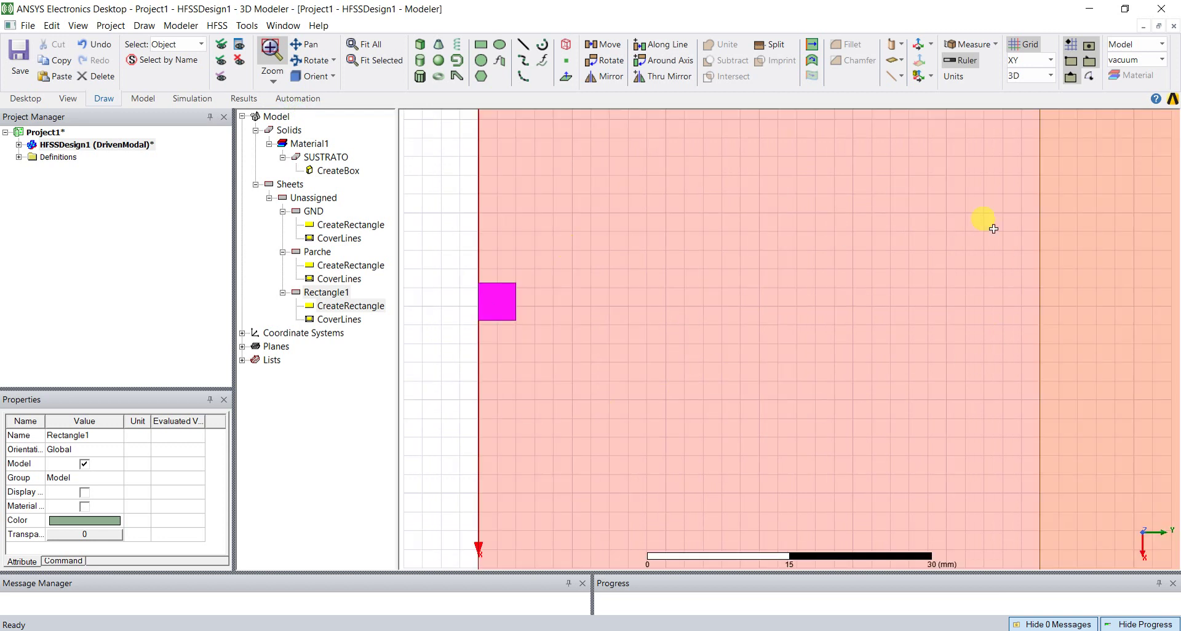
{"action": "key", "text": "Escape"}
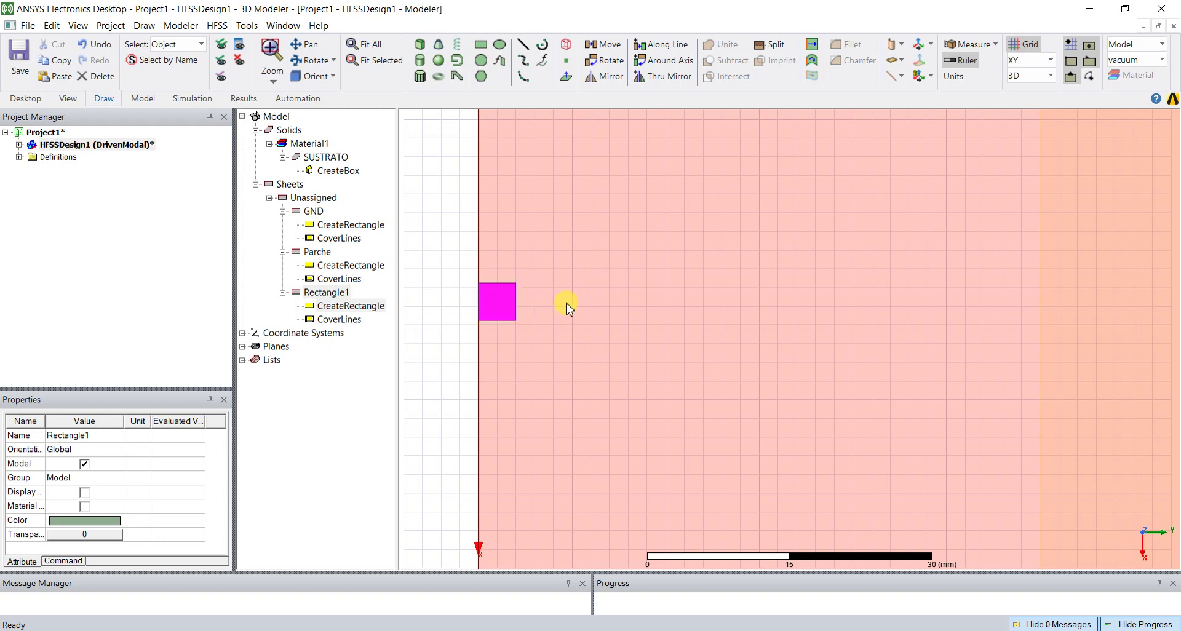
Check the sketch in Photos and draw the transformer line rectangle in HFSS from (148.785, 4, 1.27), 1.43 mm in X by 56 mm in Y
{"action": "key", "text": "alt+Tab"}
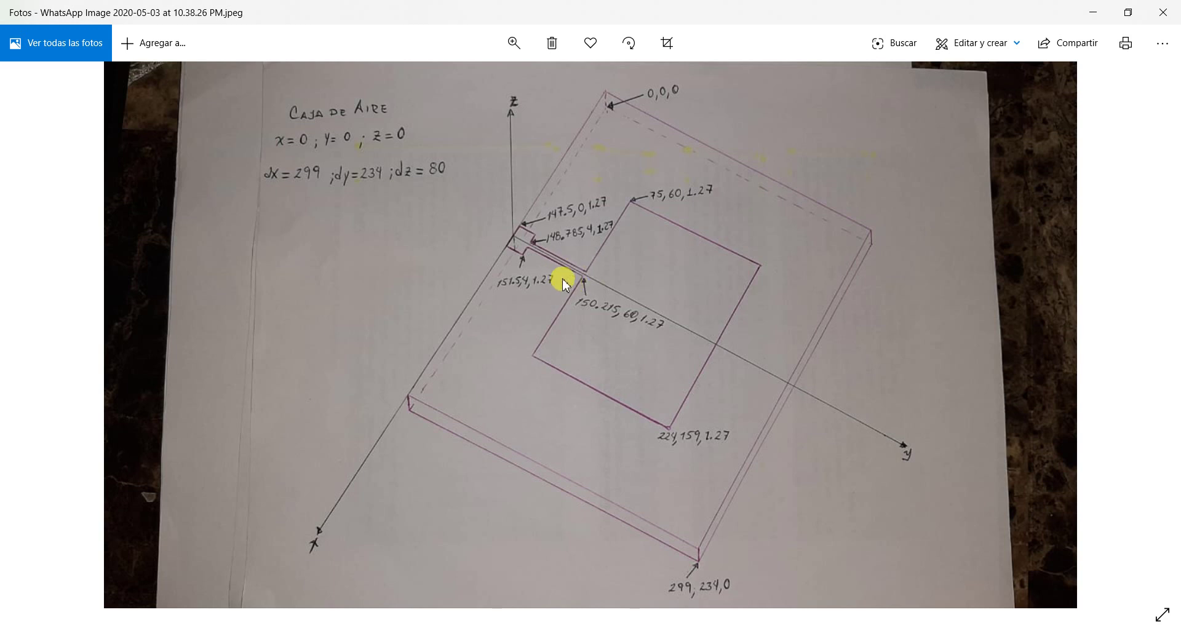
{"action": "key", "text": "alt+Tab"}
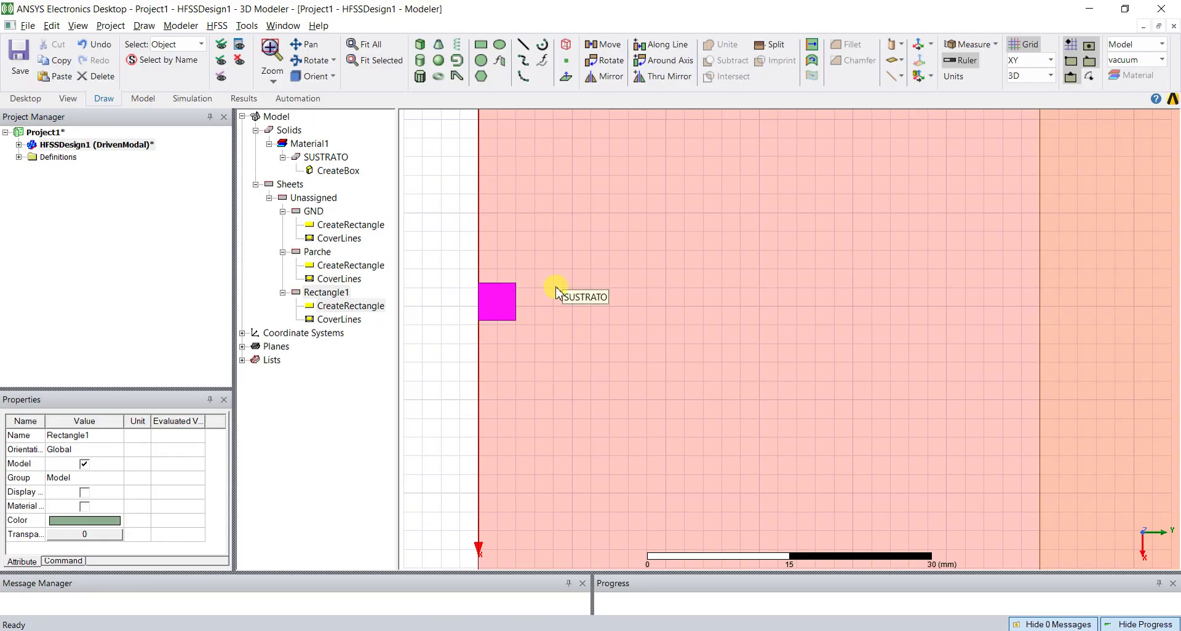
{"action": "left_click", "coordinate": [481, 46]}
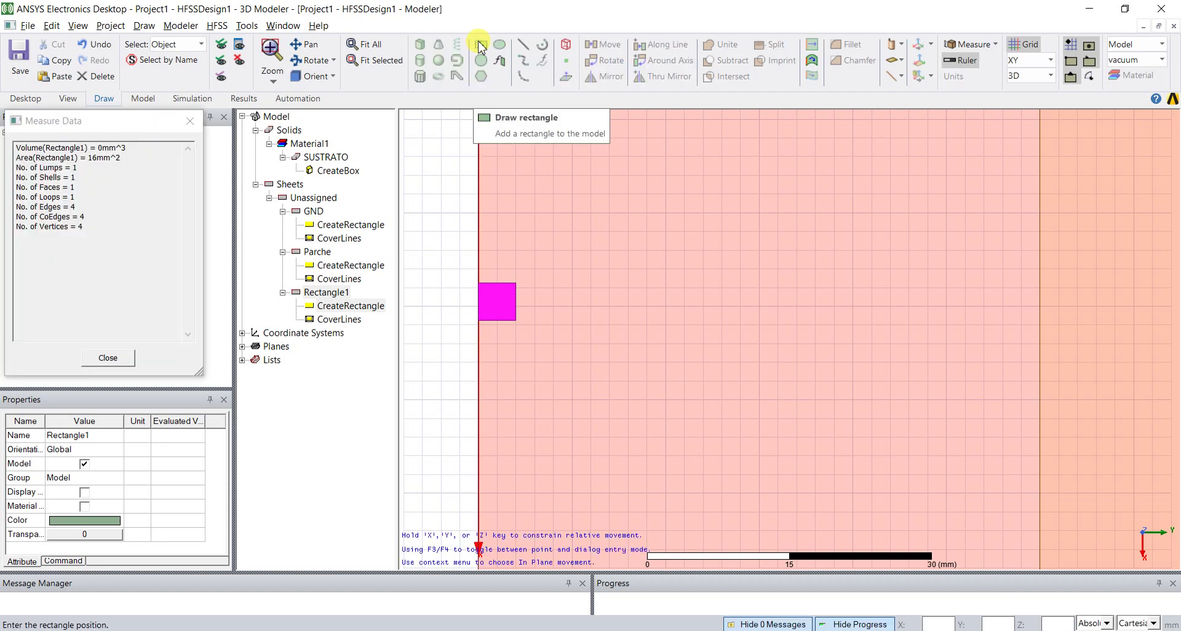
{"action": "type", "text": "148"}
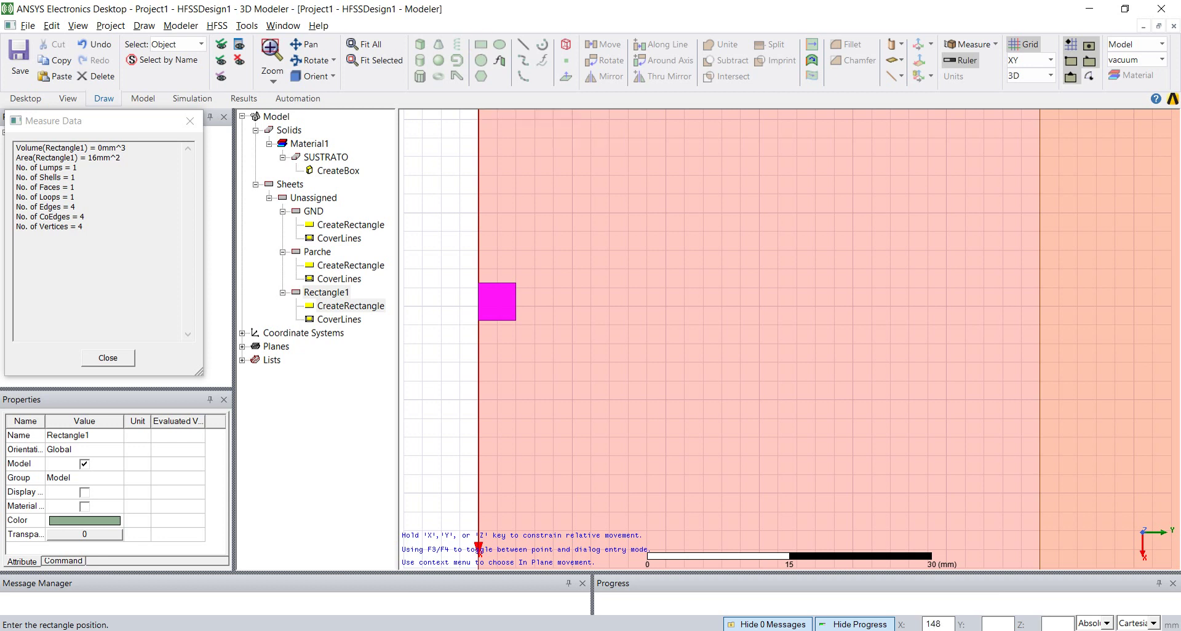
{"action": "type", "text": ".785"}
{"action": "key", "text": "Tab"}
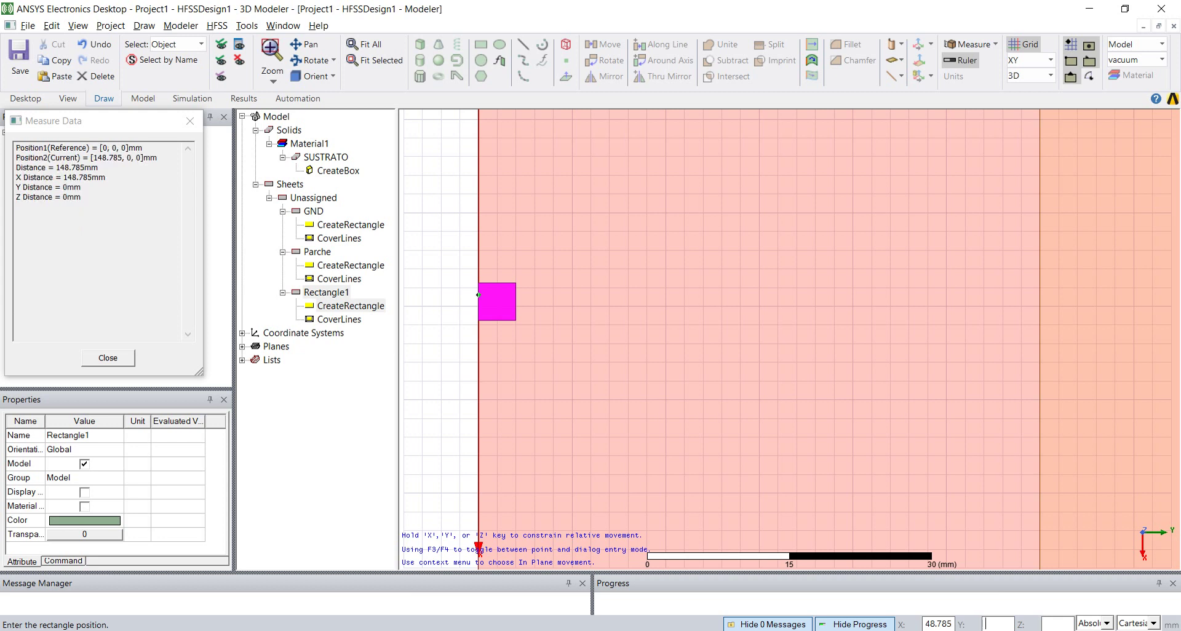
{"action": "type", "text": "4"}
{"action": "key", "text": "Tab"}
{"action": "type", "text": "1.27"}
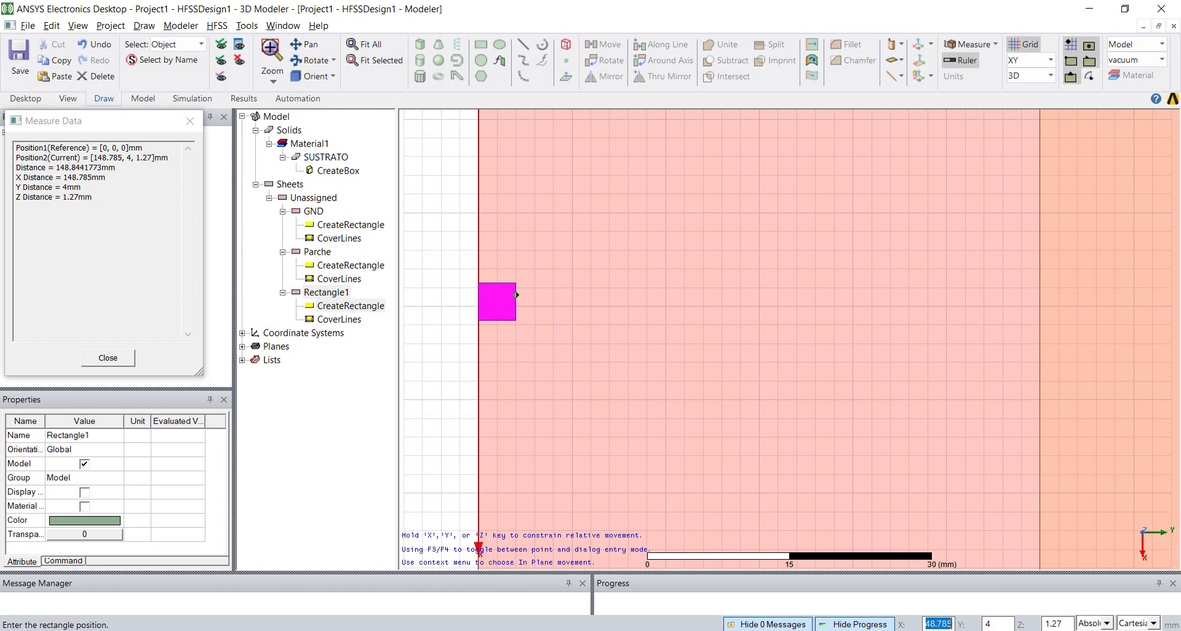
{"action": "key", "text": "Return"}
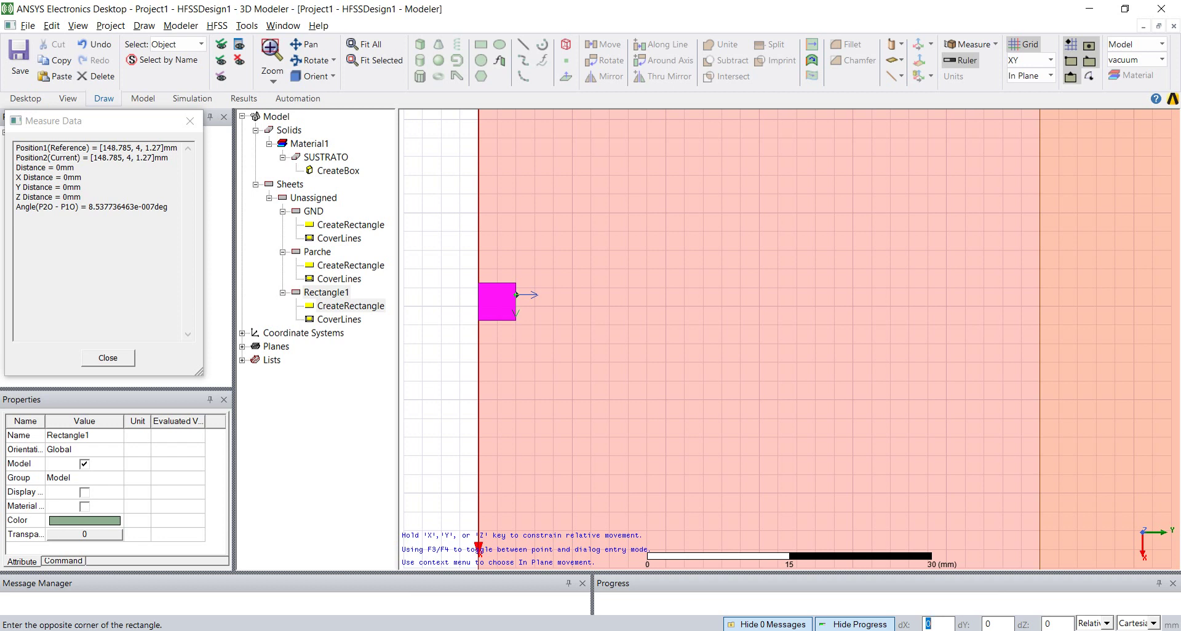
{"action": "type", "text": "1.43"}
{"action": "key", "text": "Tab"}
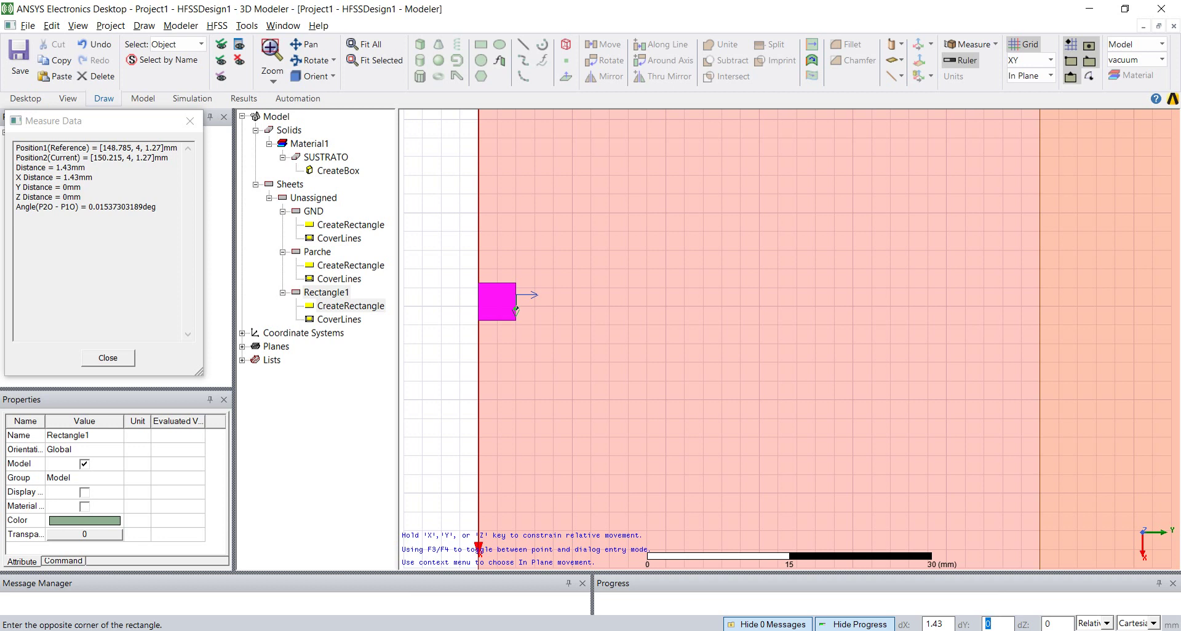
{"action": "type", "text": "56"}
{"action": "key", "text": "Tab"}
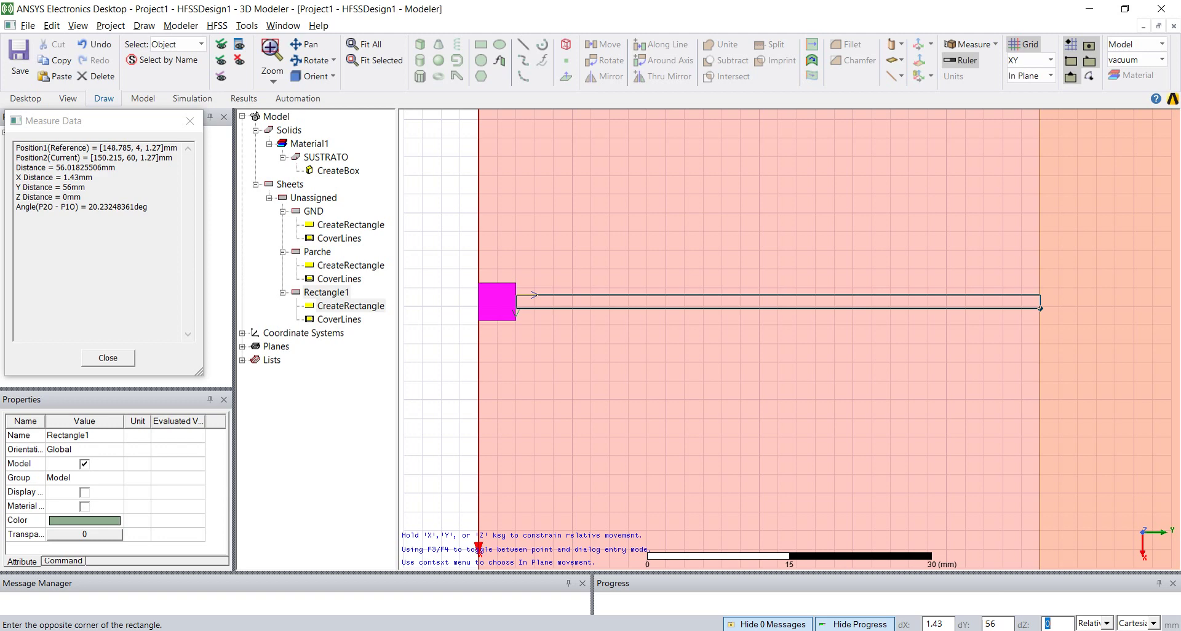
{"action": "key", "text": "Return"}
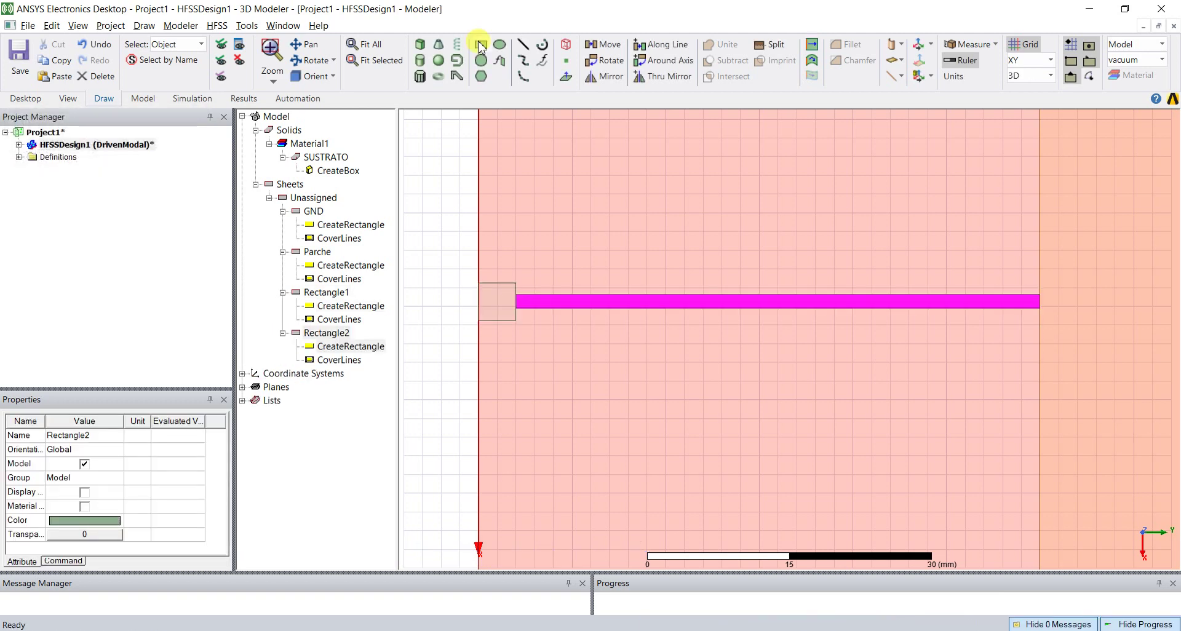
Unite the feed square Rectangle1 and the transformer line Rectangle2 into one sheet
{"action": "left_click", "coordinate": [1134, 142]}
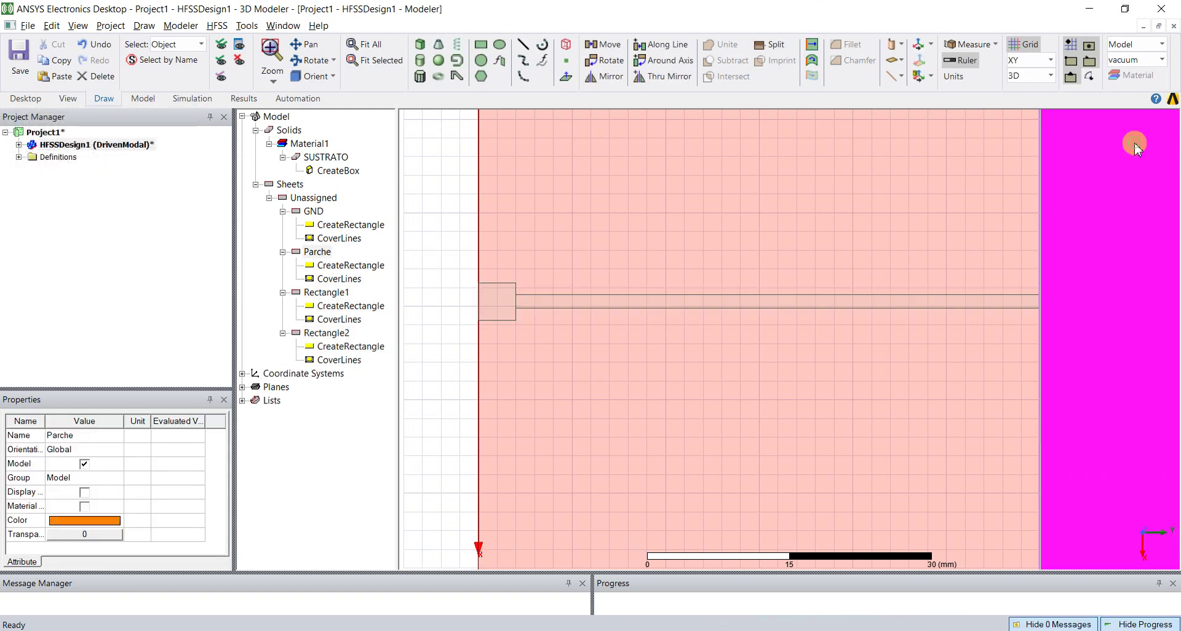
{"action": "left_click", "coordinate": [589, 287]}
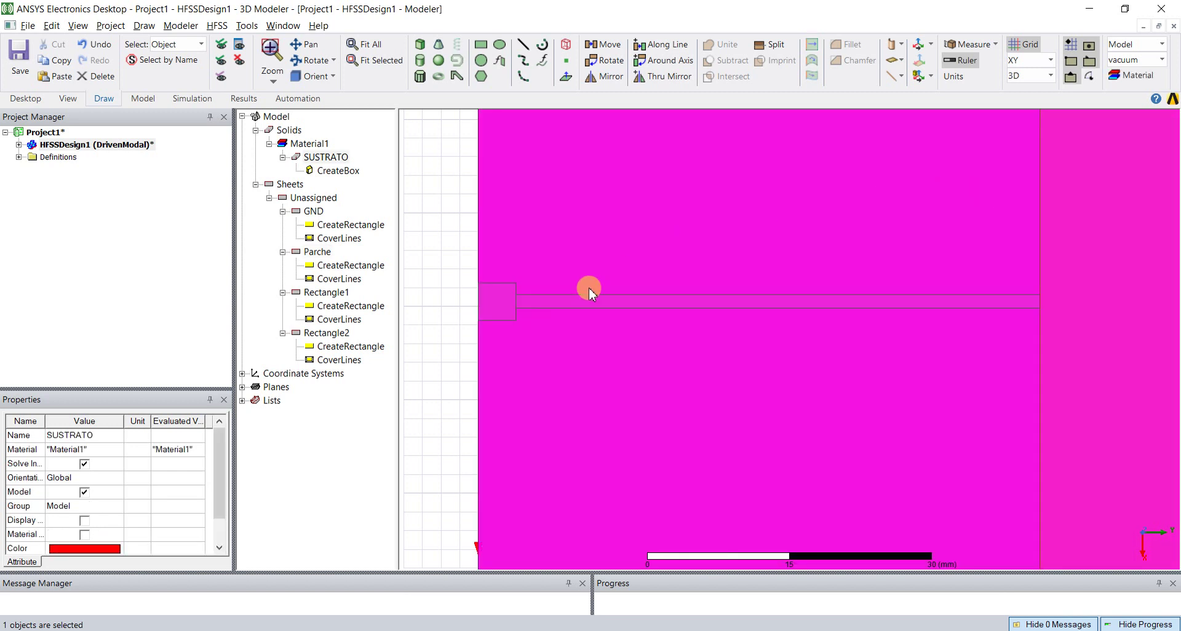
{"action": "left_click", "coordinate": [444, 350]}
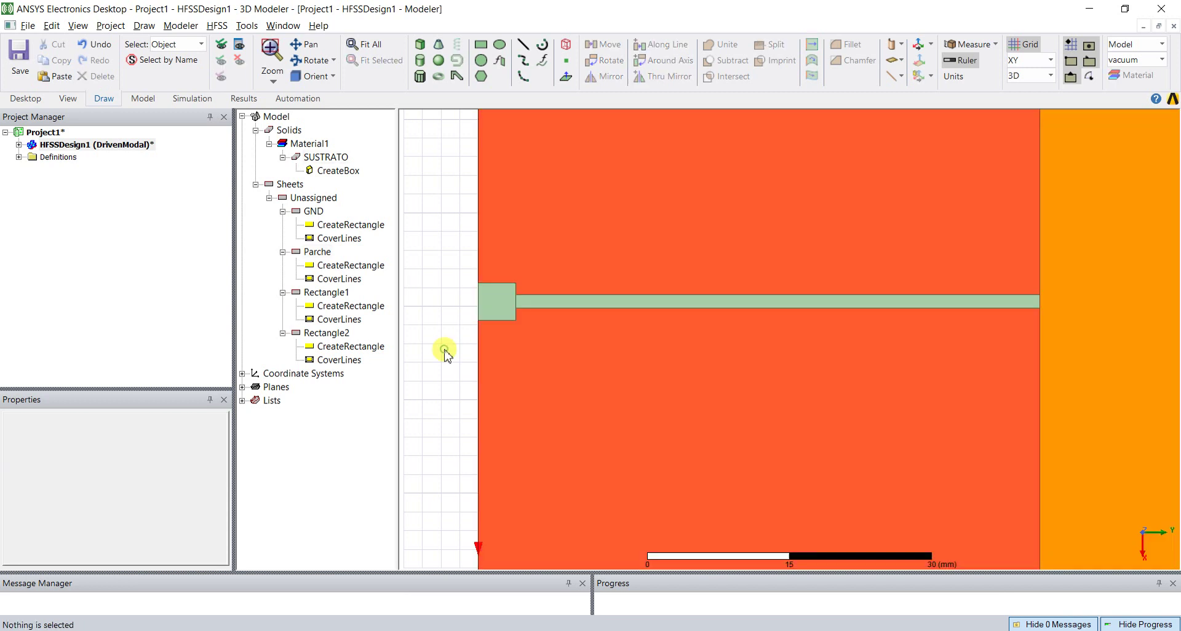
{"action": "double_click", "coordinate": [1138, 132], "text": "alt"}
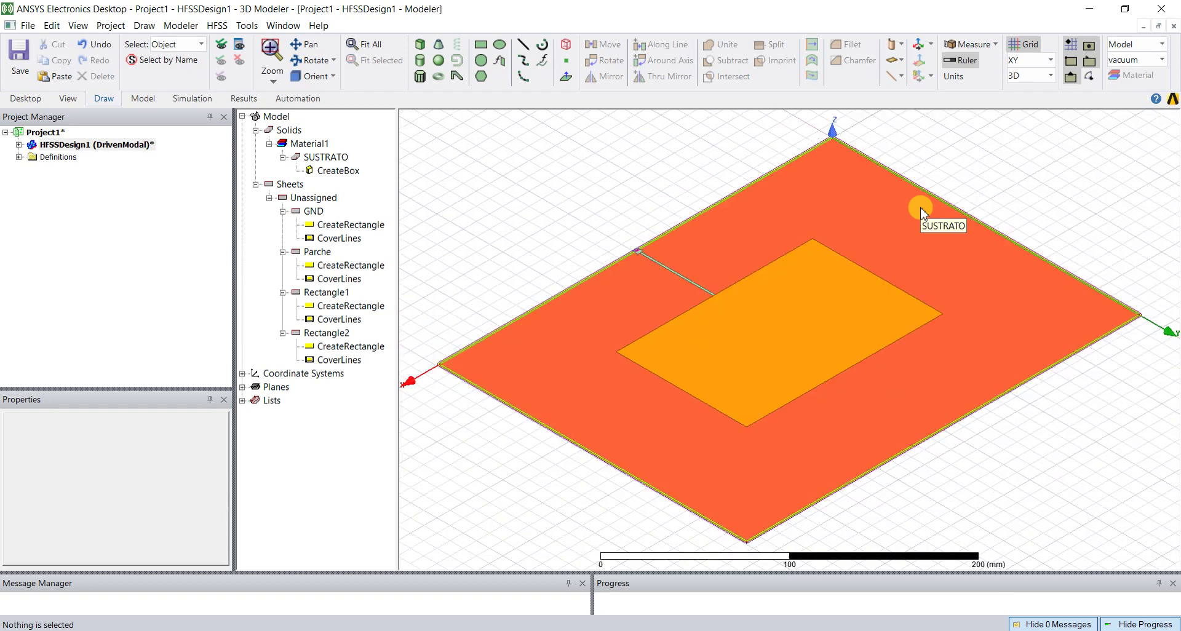
{"action": "key", "text": "ctrl+d"}
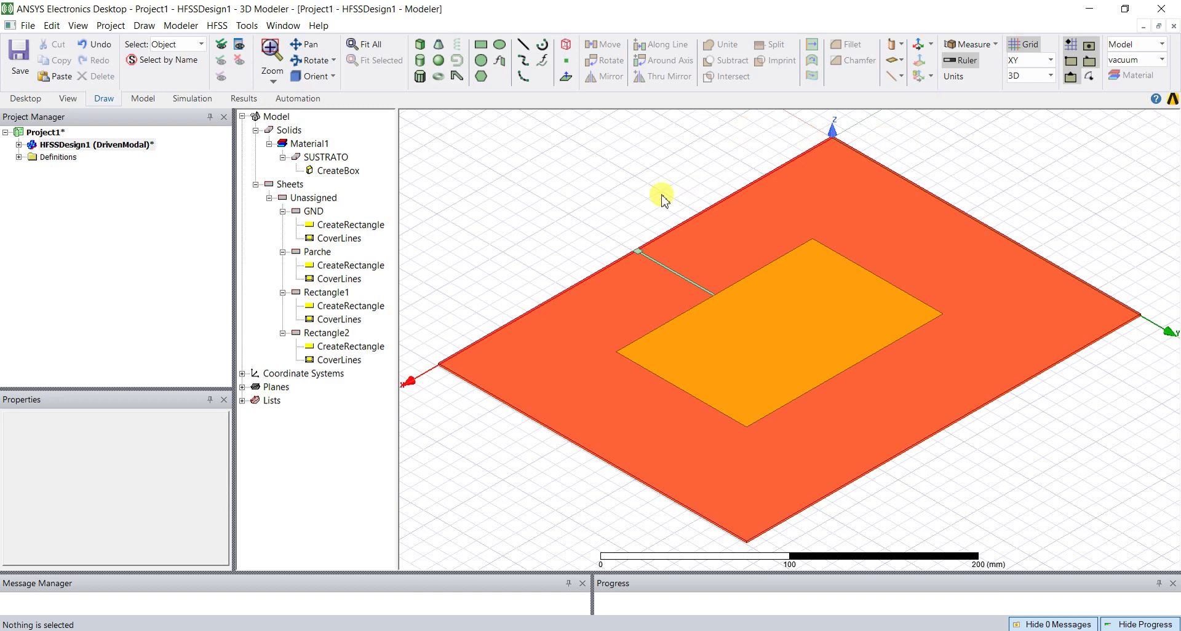
{"action": "left_click", "coordinate": [332, 296]}
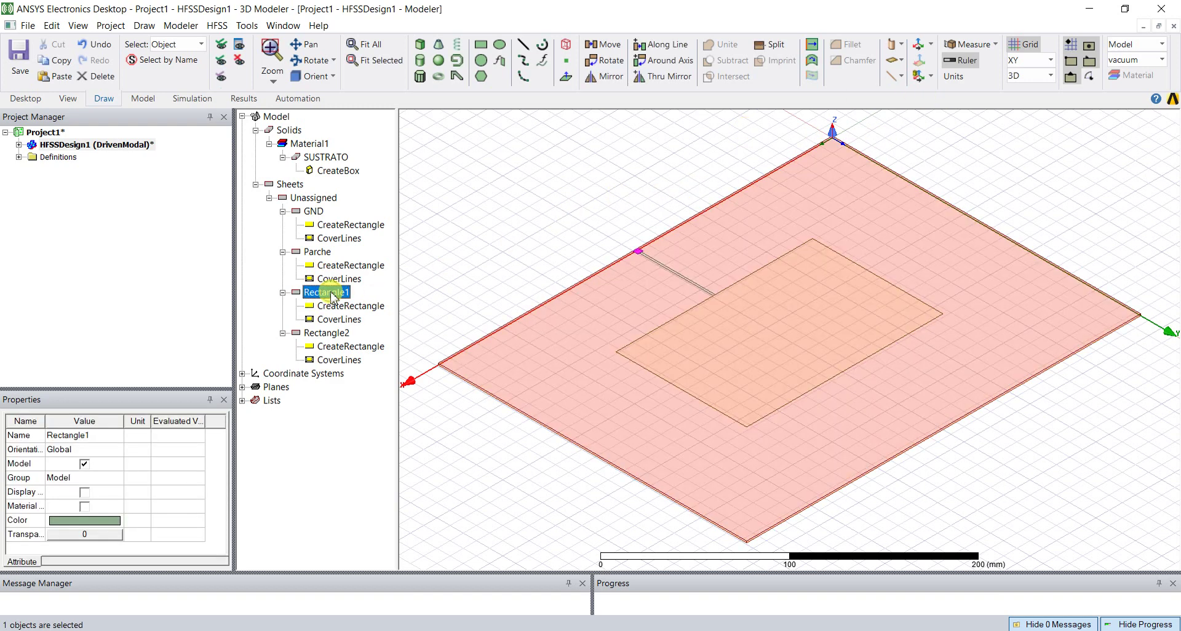
{"action": "left_click", "coordinate": [326, 332], "text": "ctrl"}
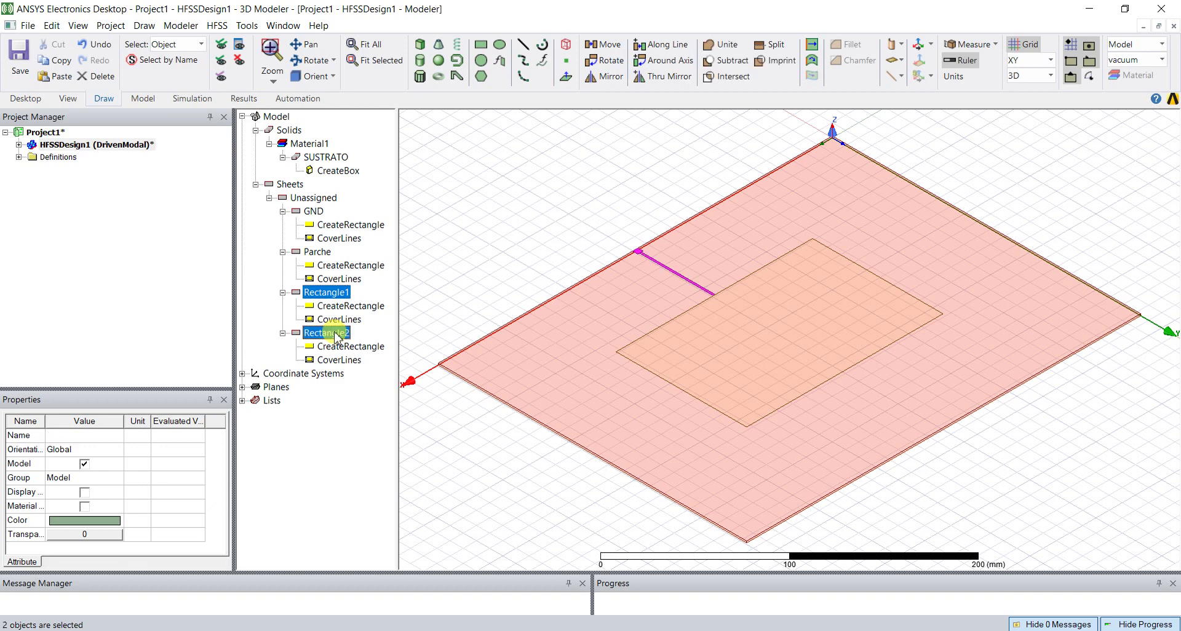
{"action": "left_click", "coordinate": [727, 50]}
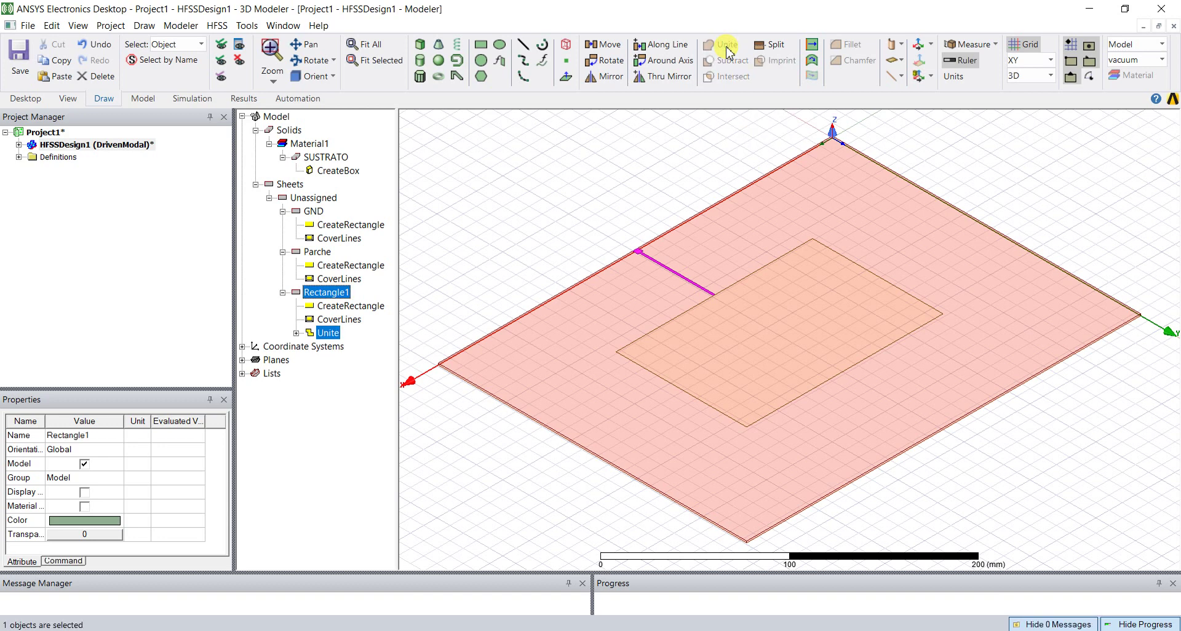
{"action": "left_click", "coordinate": [558, 211]}
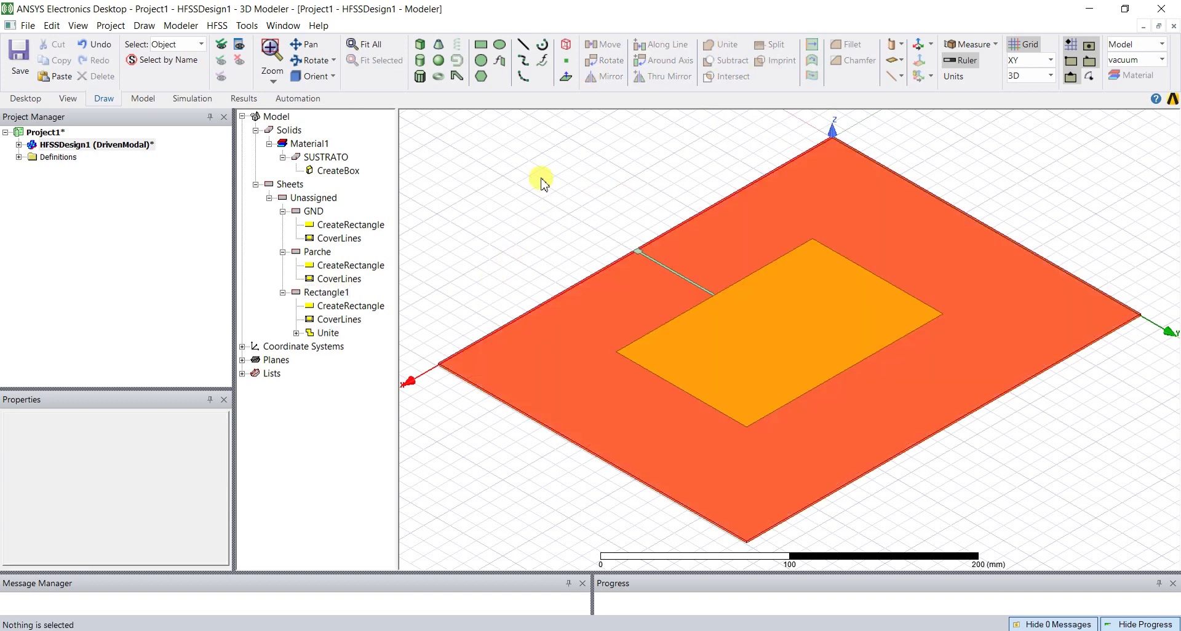
{"action": "left_click", "coordinate": [144, 27]}
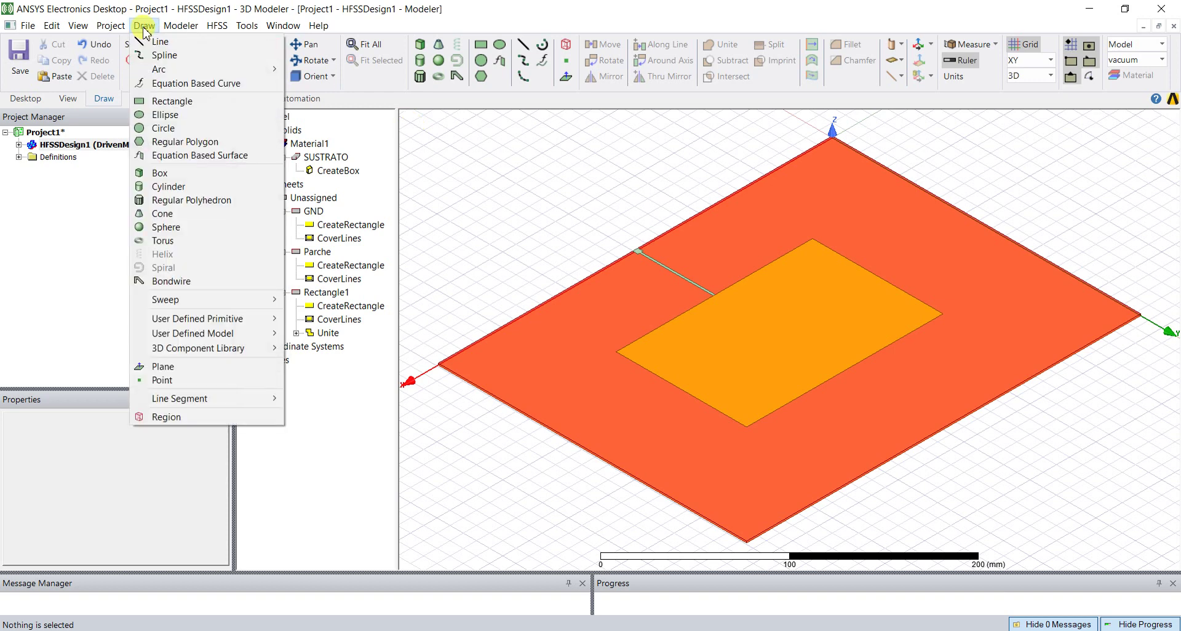
{"action": "mouse_move", "coordinate": [174, 27]}
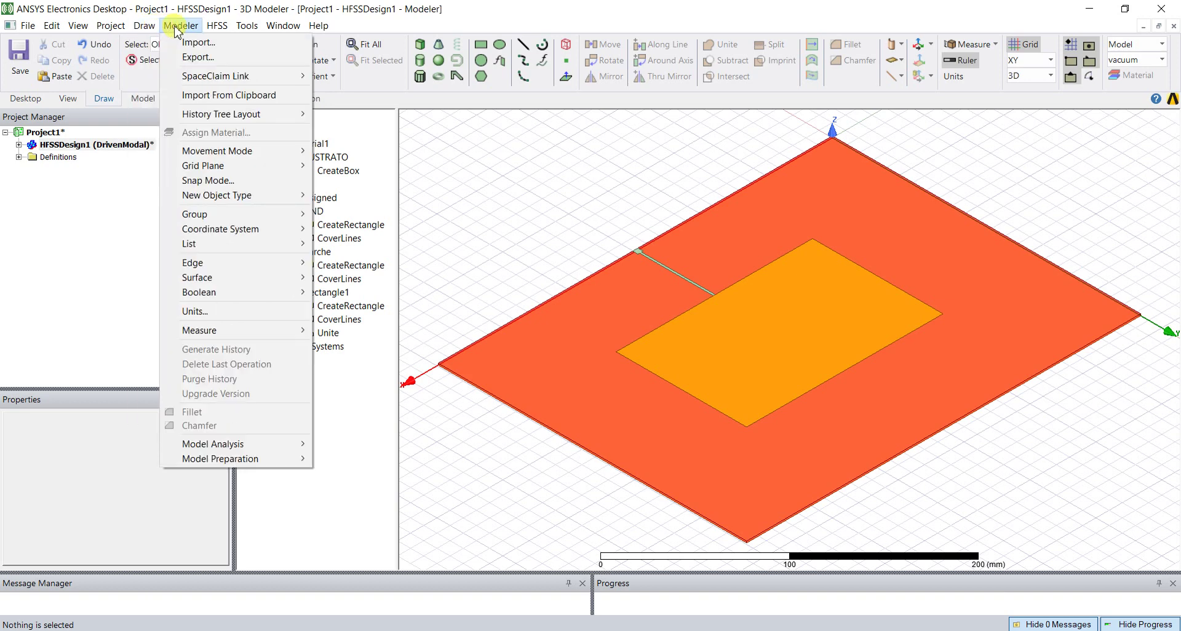
{"action": "mouse_move", "coordinate": [111, 25]}
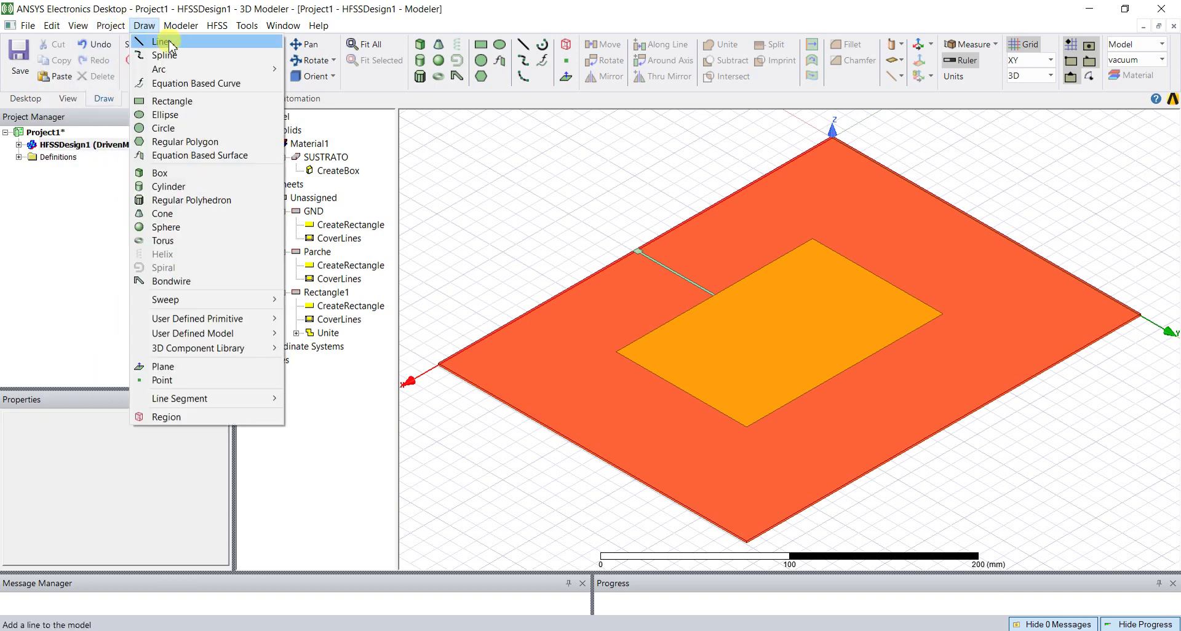
{"action": "mouse_move", "coordinate": [253, 28]}
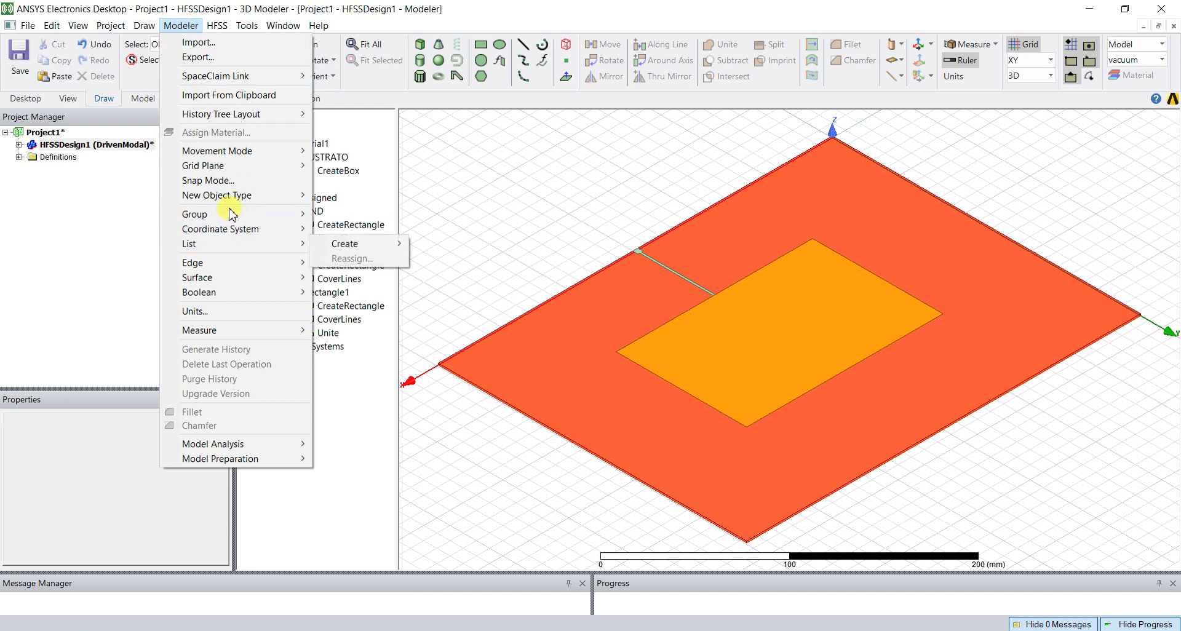
{"action": "mouse_move", "coordinate": [235, 295]}
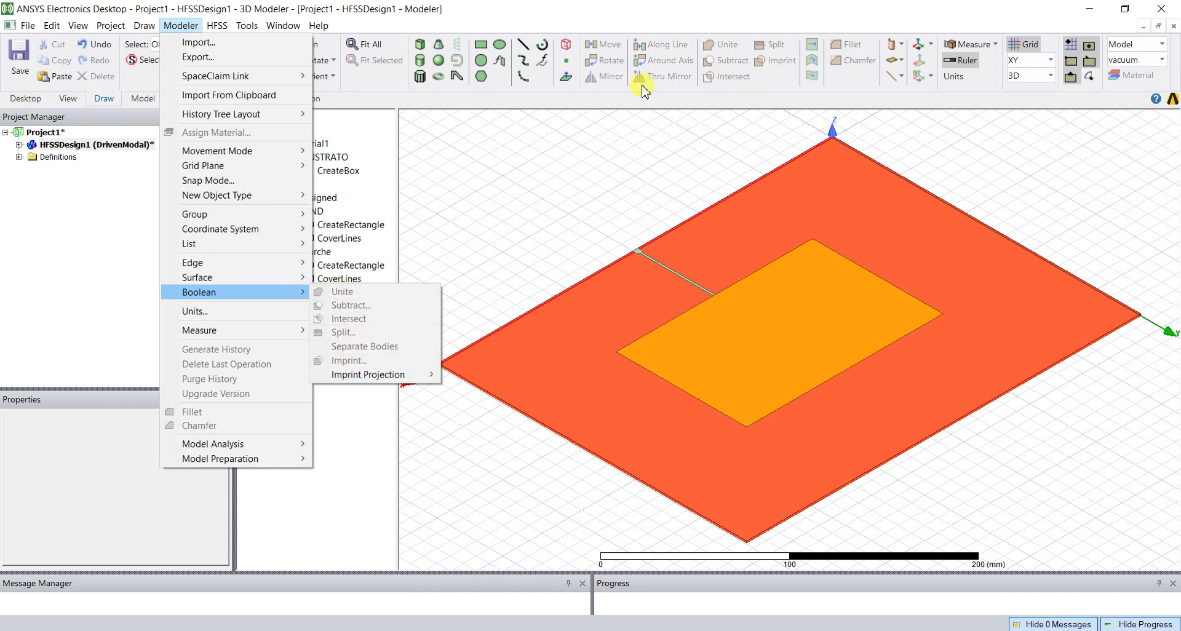
{"action": "left_click", "coordinate": [492, 252]}
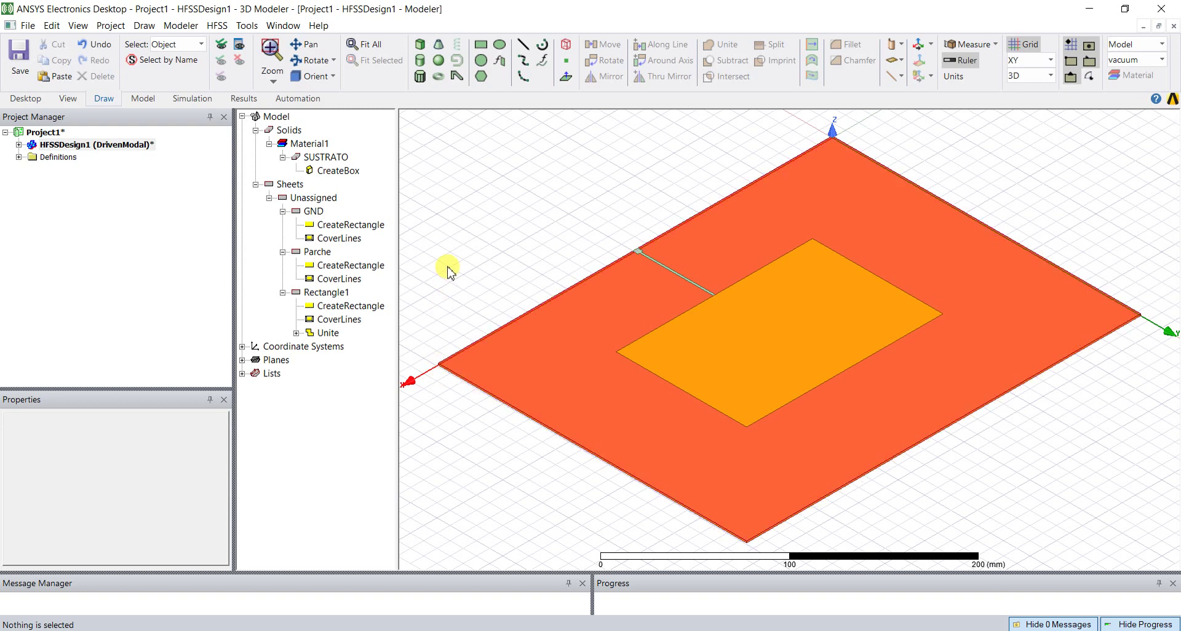
Draw the air box from the origin (0, 0, 0), 299 mm in X by 234 mm in Y by 80 mm in Z
{"action": "left_click", "coordinate": [420, 45]}
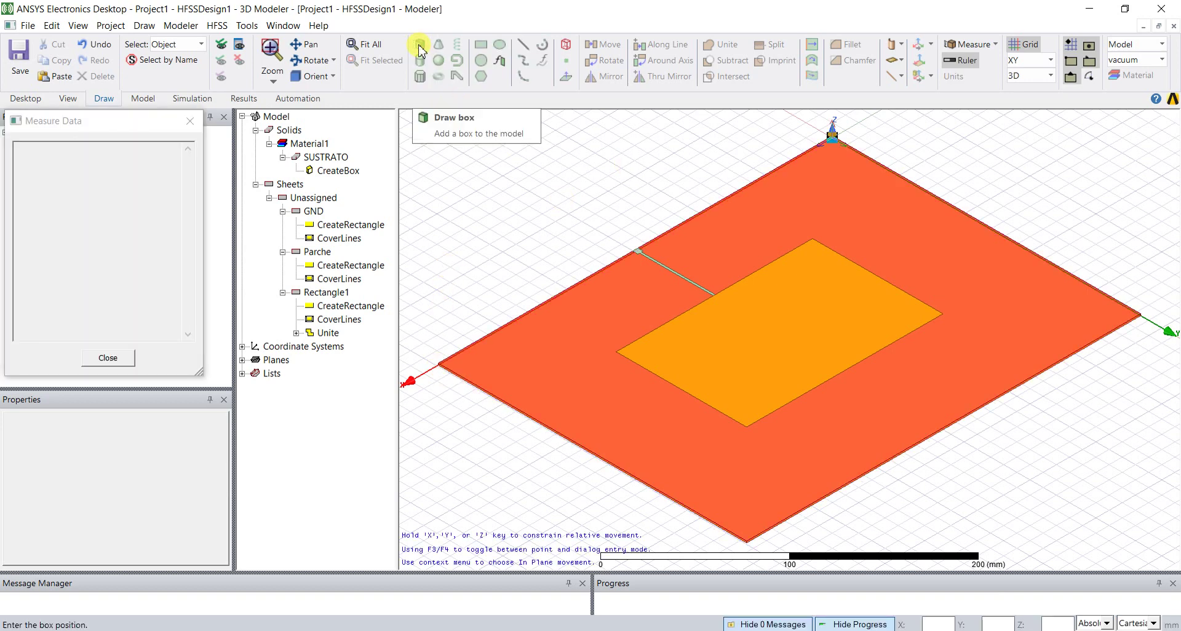
{"action": "type", "text": "00"}
{"action": "key", "text": "Tab"}
{"action": "type", "text": "0"}
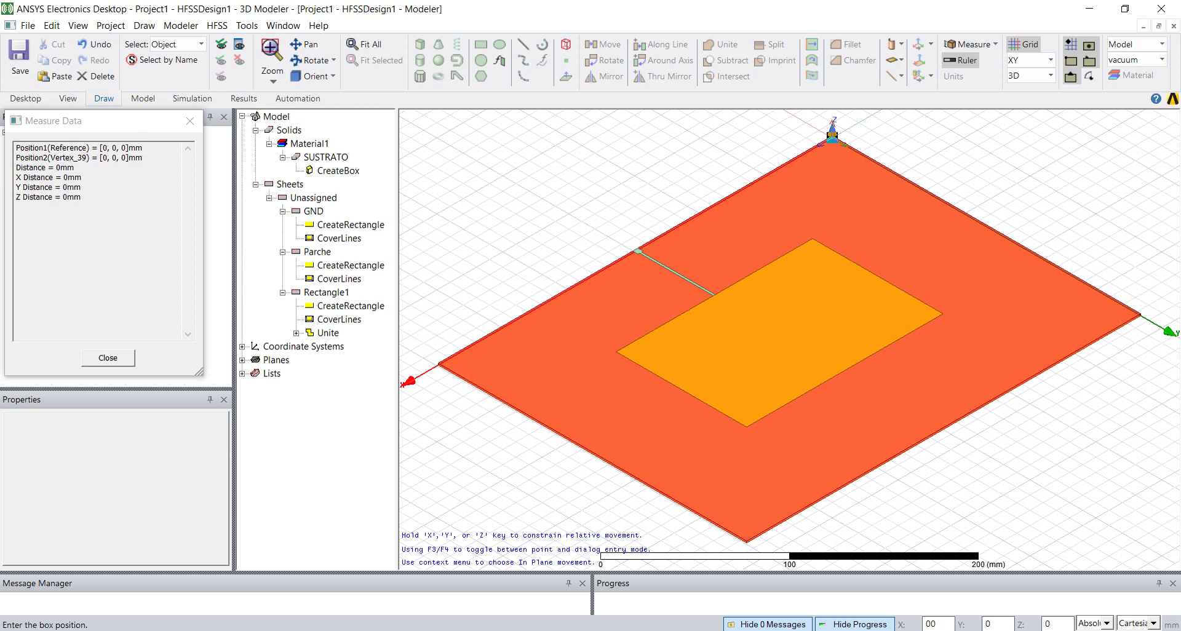
{"action": "key", "text": "Return"}
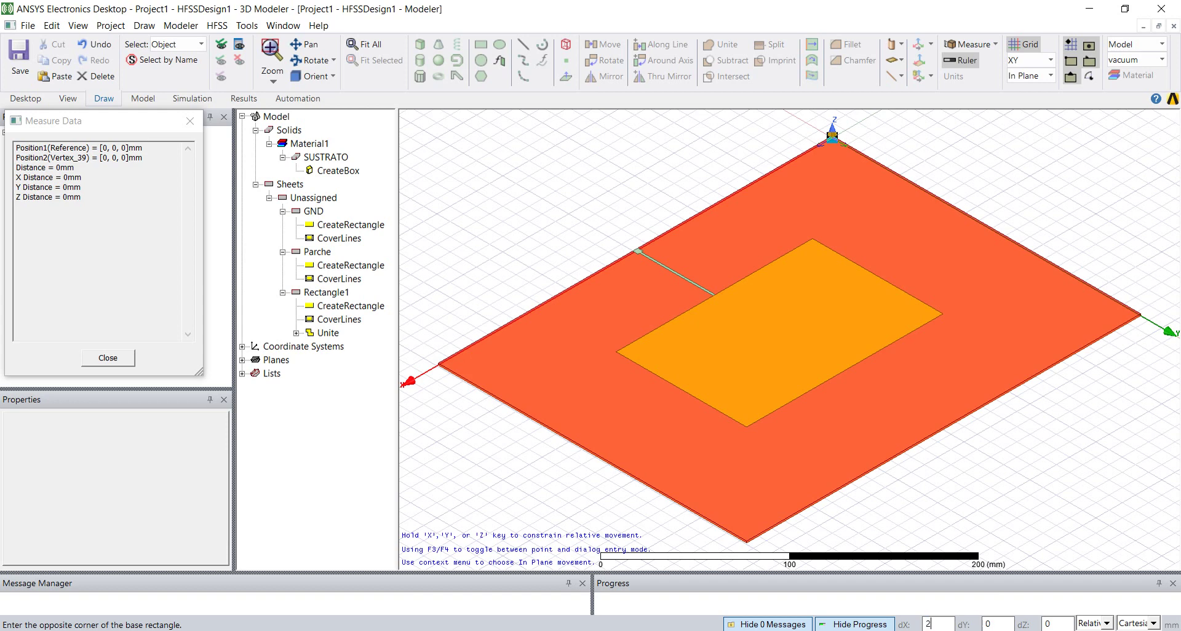
{"action": "type", "text": "299"}
{"action": "key", "text": "Tab"}
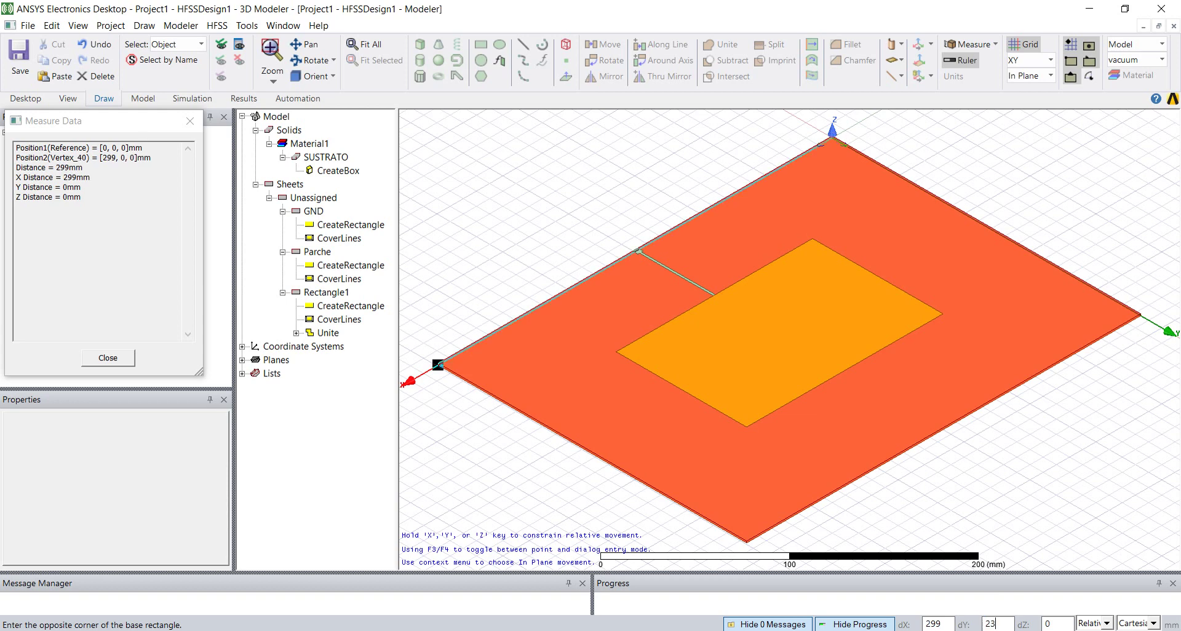
{"action": "key", "text": "Tab"}
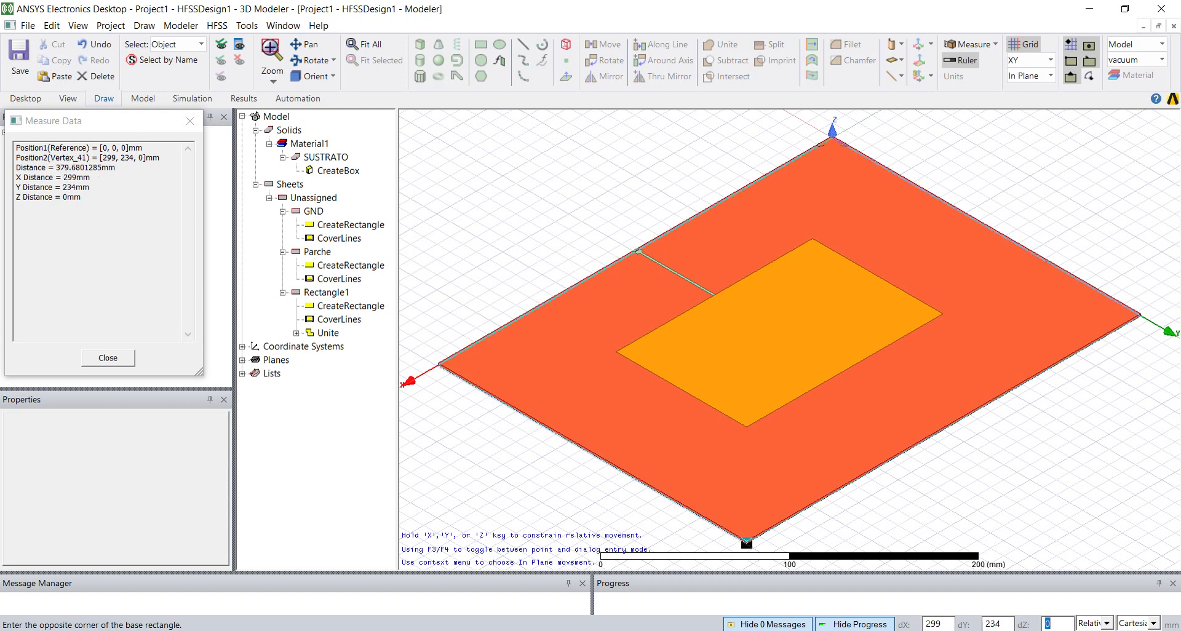
{"action": "key", "text": "Tab"}
{"action": "key", "text": "Tab"}
{"action": "key", "text": "Tab"}
{"action": "key", "text": "Tab"}
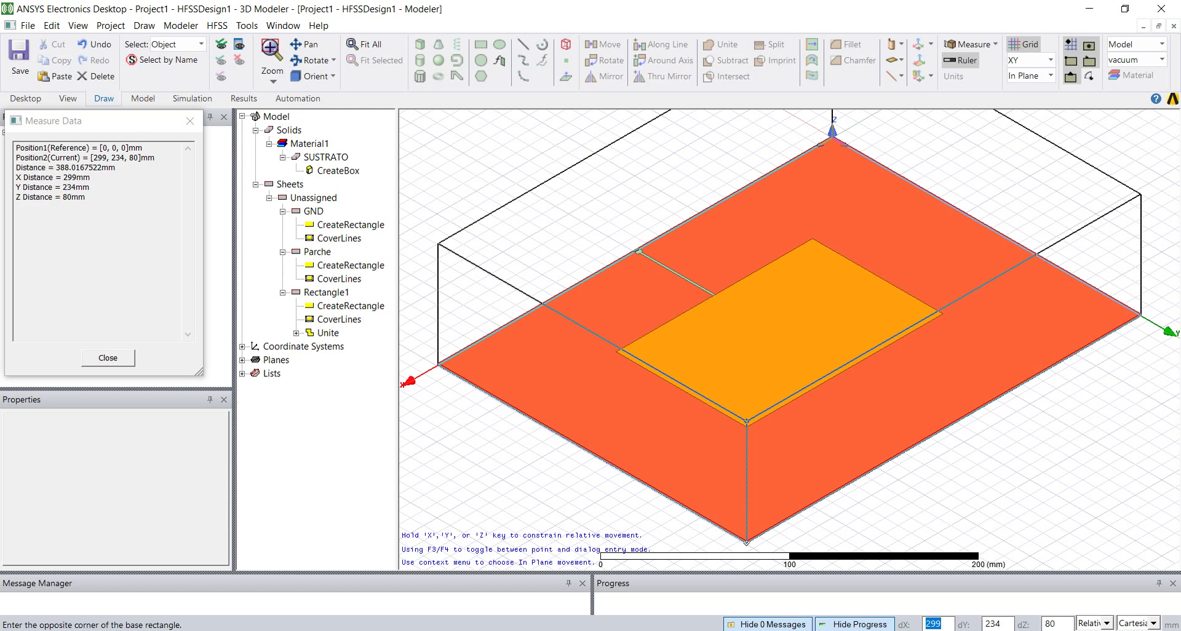
{"action": "key", "text": "Return"}
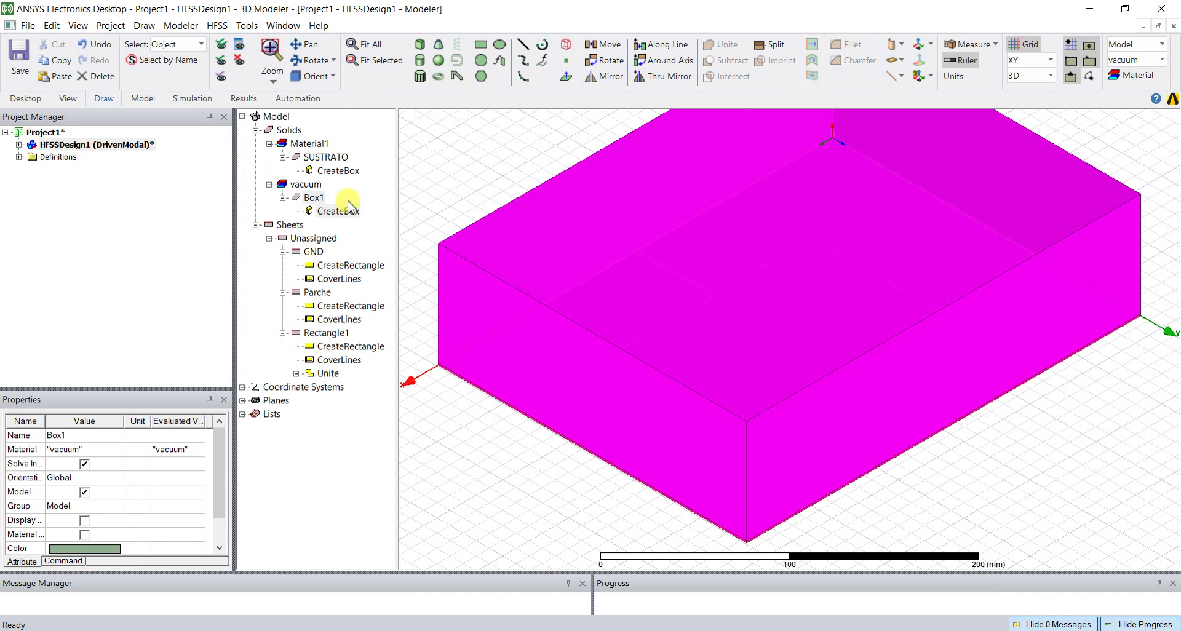
Rename the new vacuum box as Aire and set its color to blue
{"action": "left_click", "coordinate": [315, 198]}
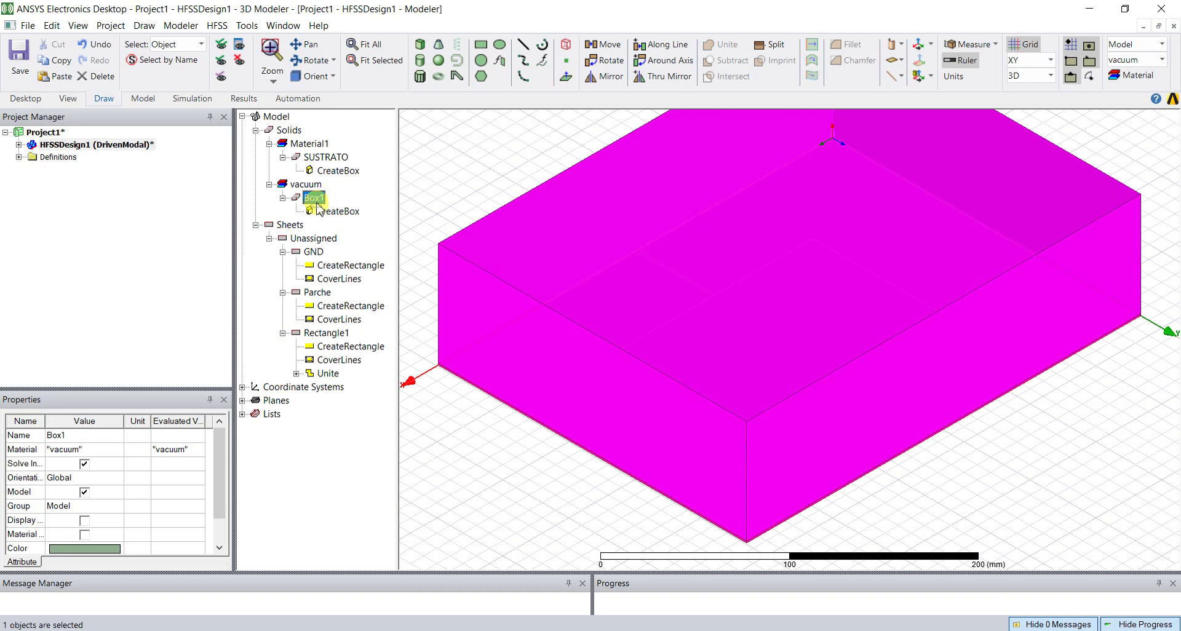
{"action": "left_click", "coordinate": [86, 437]}
{"action": "type", "text": "Aire"}
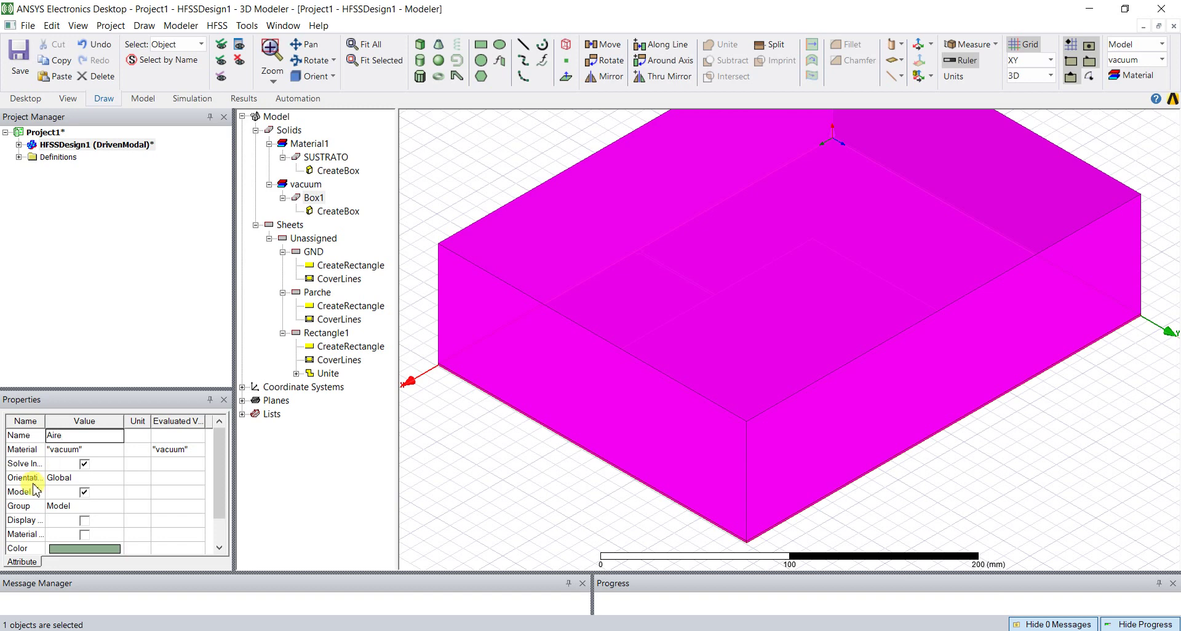
{"action": "left_click", "coordinate": [87, 548]}
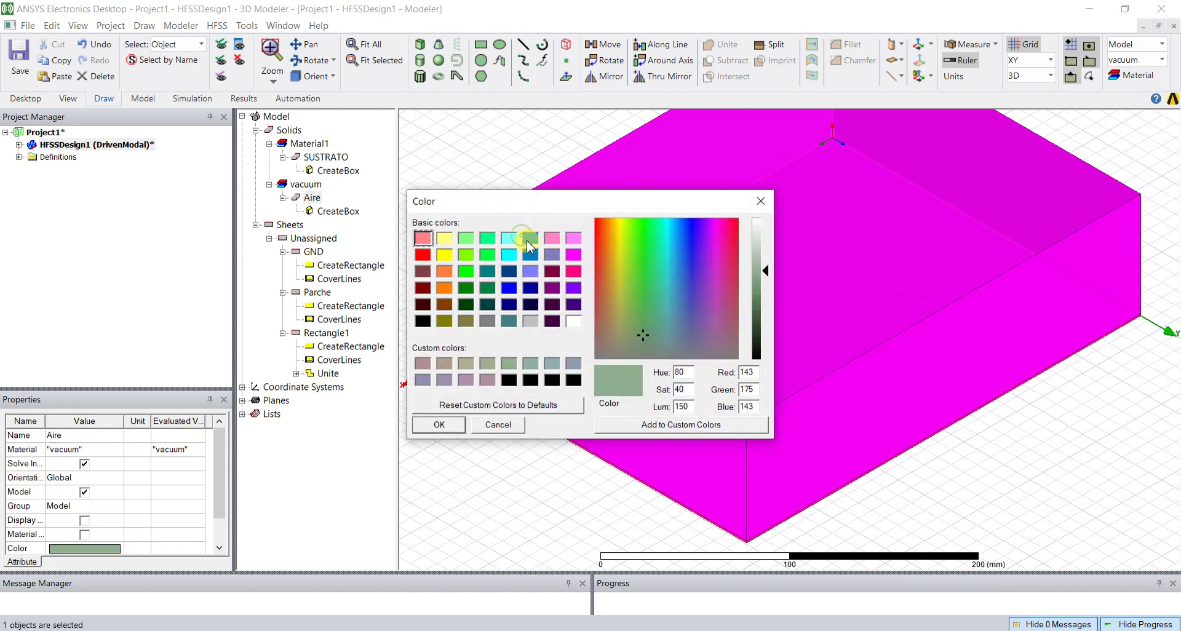
{"action": "left_click", "coordinate": [527, 240]}
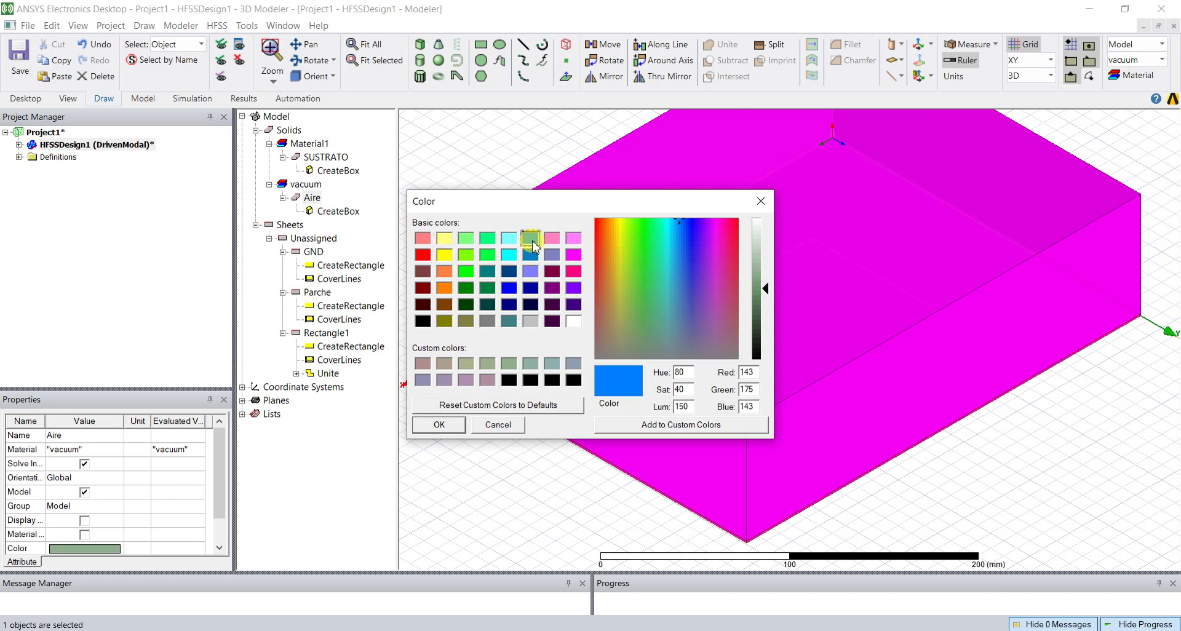
{"action": "left_click", "coordinate": [439, 425]}
Set the transparency of the Aire box to 0.9 and deselect it
{"action": "scroll", "coordinate": [220, 533], "scroll_direction": "down", "scroll_amount": 2}
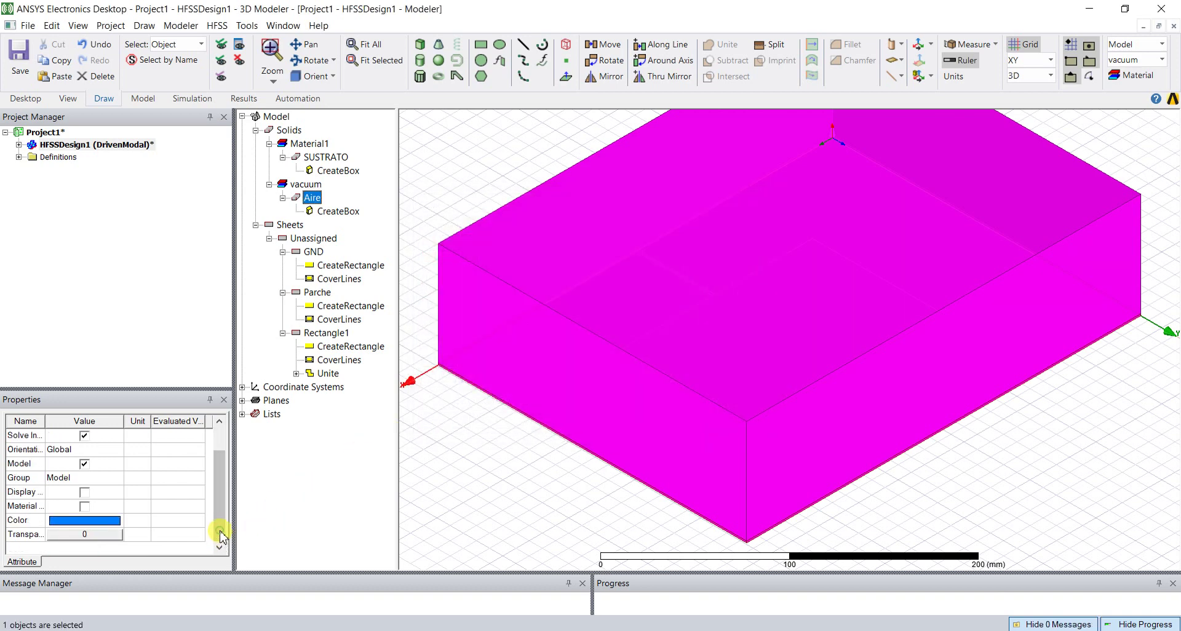
{"action": "left_click", "coordinate": [97, 536]}
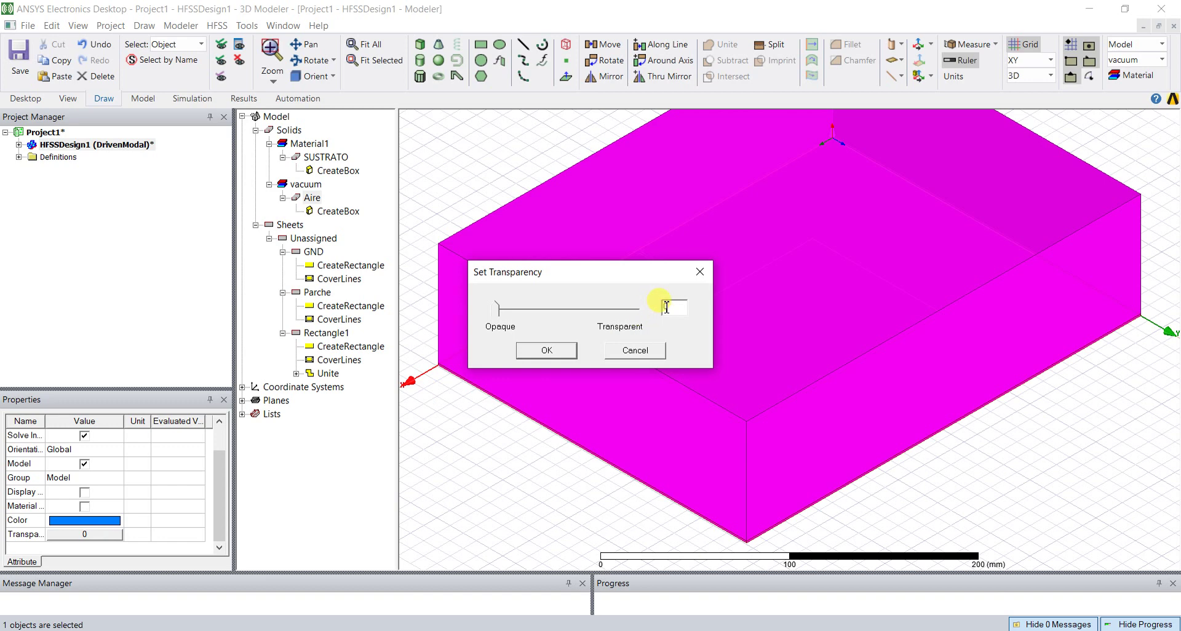
{"action": "type", "text": ".9"}
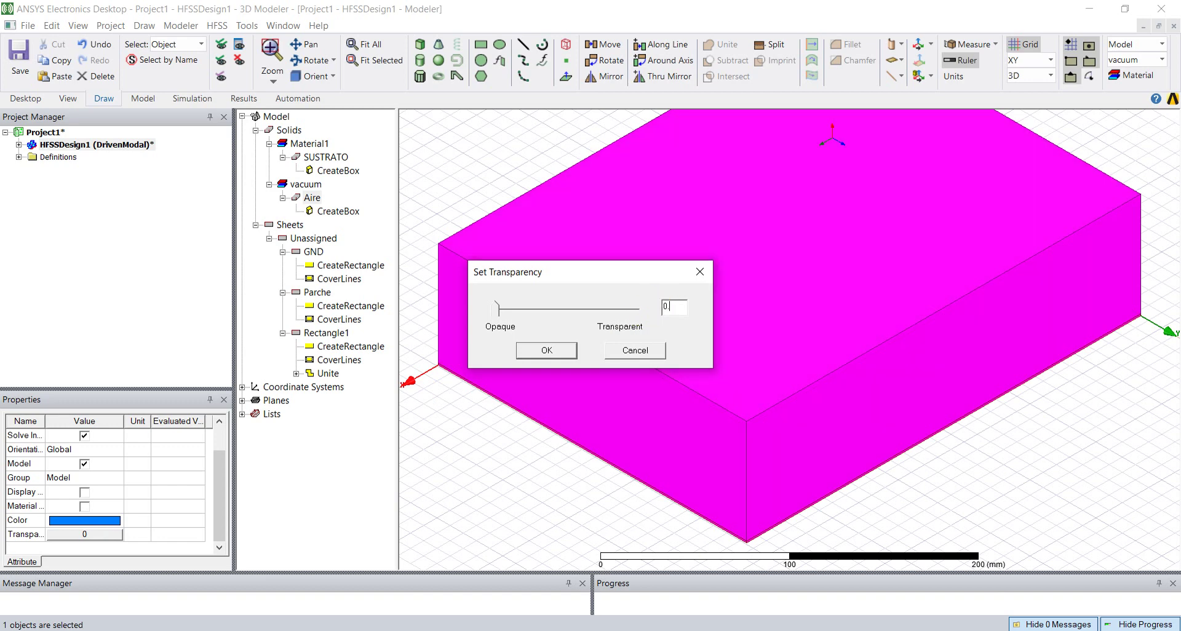
{"action": "left_click", "coordinate": [545, 350]}
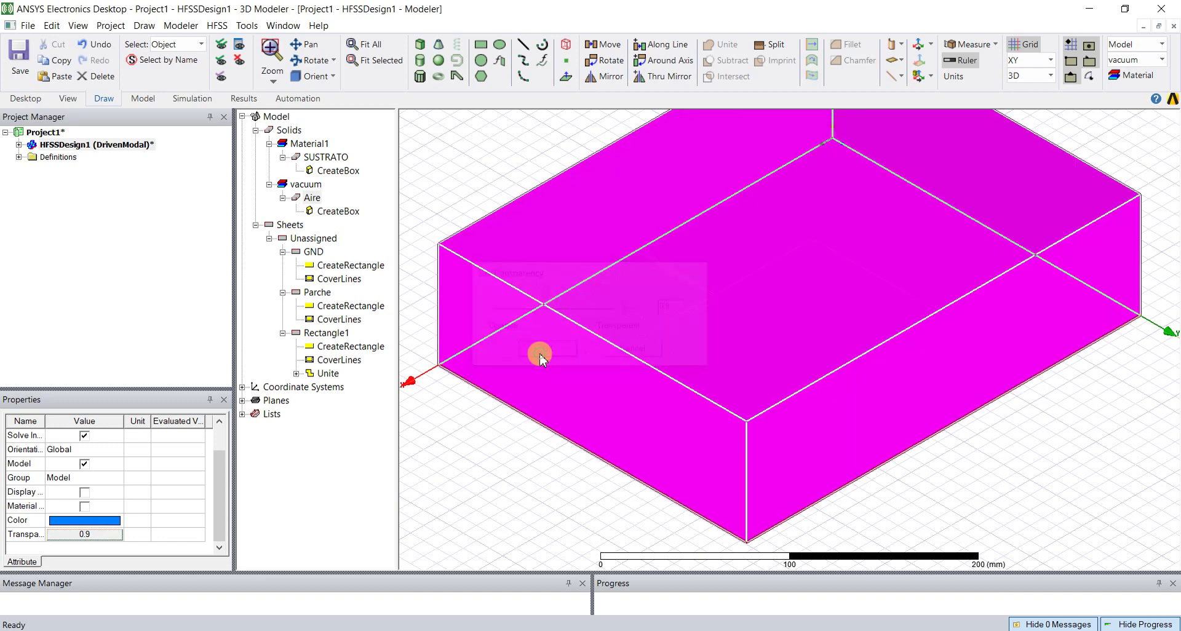
{"action": "left_click", "coordinate": [1071, 427]}
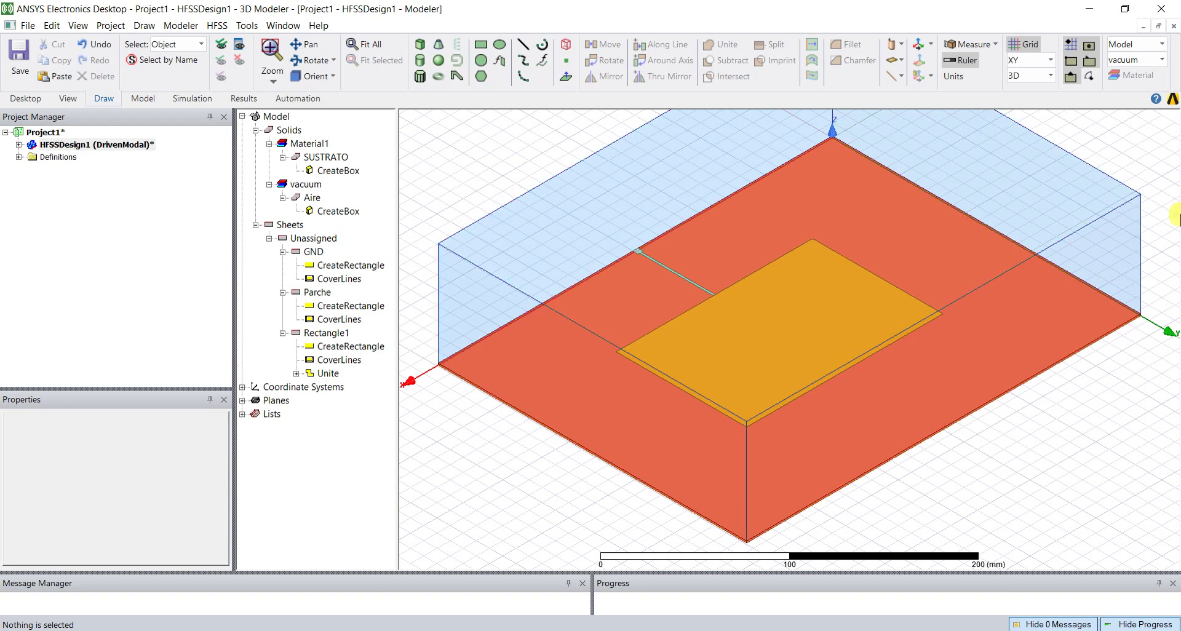
Examine the air box from the side and above, and the feed square at the substrate edge up close
{"action": "key", "text": "alt"}
{"action": "scroll", "coordinate": [471, 200], "scroll_direction": "down", "scroll_amount": 2}
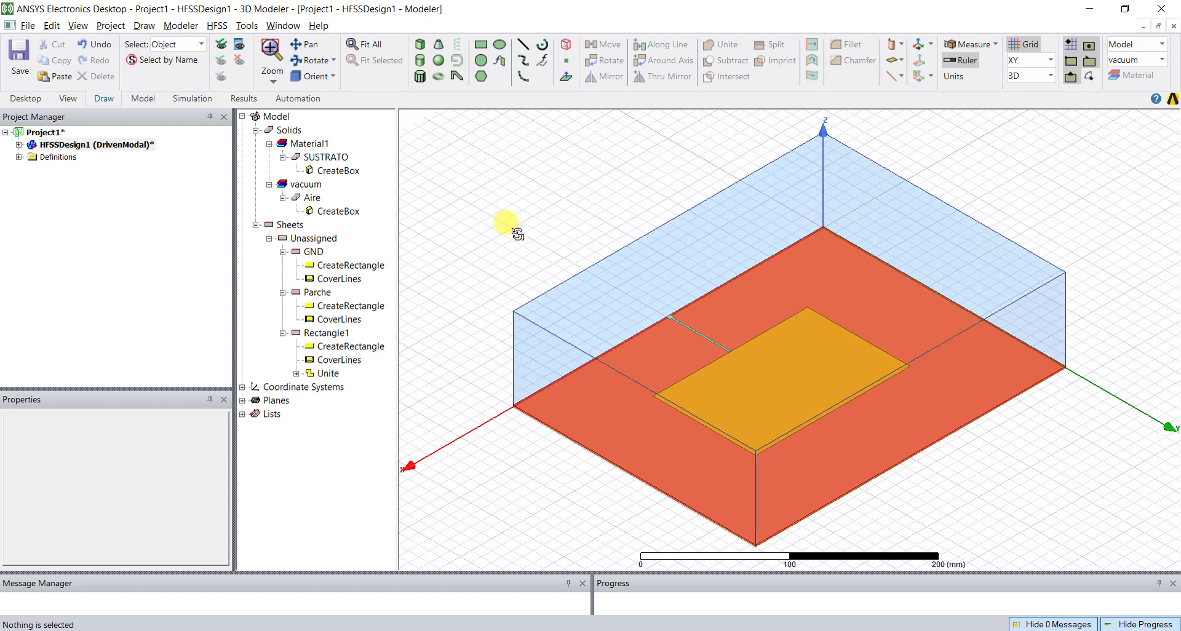
{"action": "key", "text": "alt"}
{"action": "double_click", "coordinate": [444, 288], "text": "alt"}
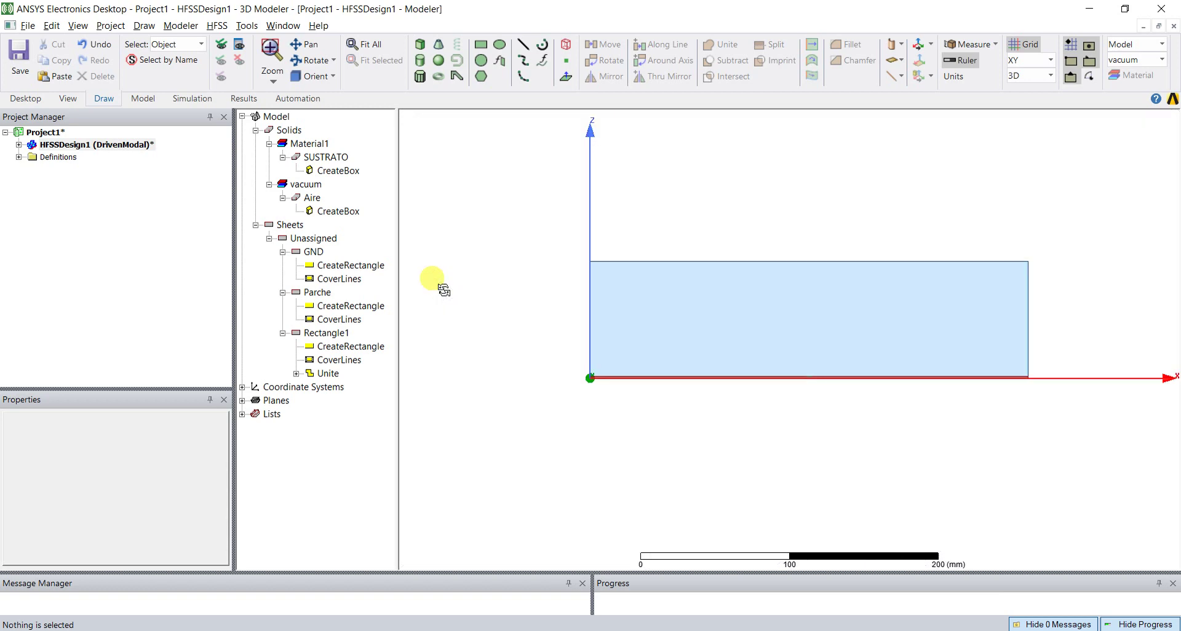
{"action": "double_click", "coordinate": [760, 148], "text": "alt"}
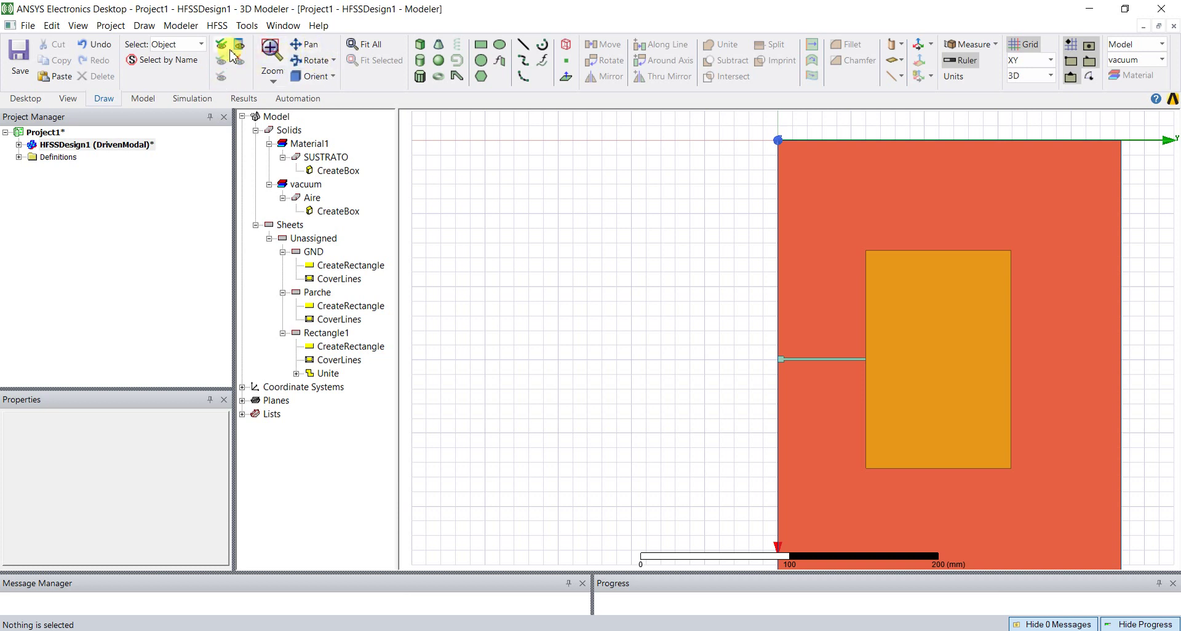
{"action": "left_click", "coordinate": [274, 82]}
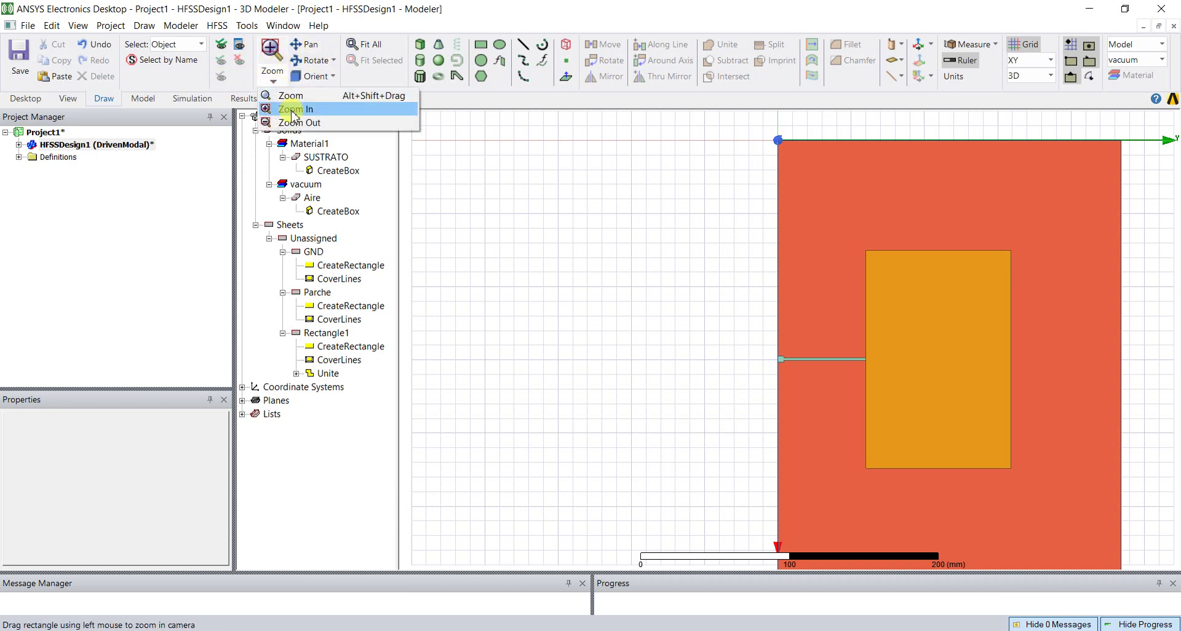
{"action": "left_click", "coordinate": [294, 109]}
{"action": "left_click_drag", "start_coordinate": [765, 344], "coordinate": [804, 387]}
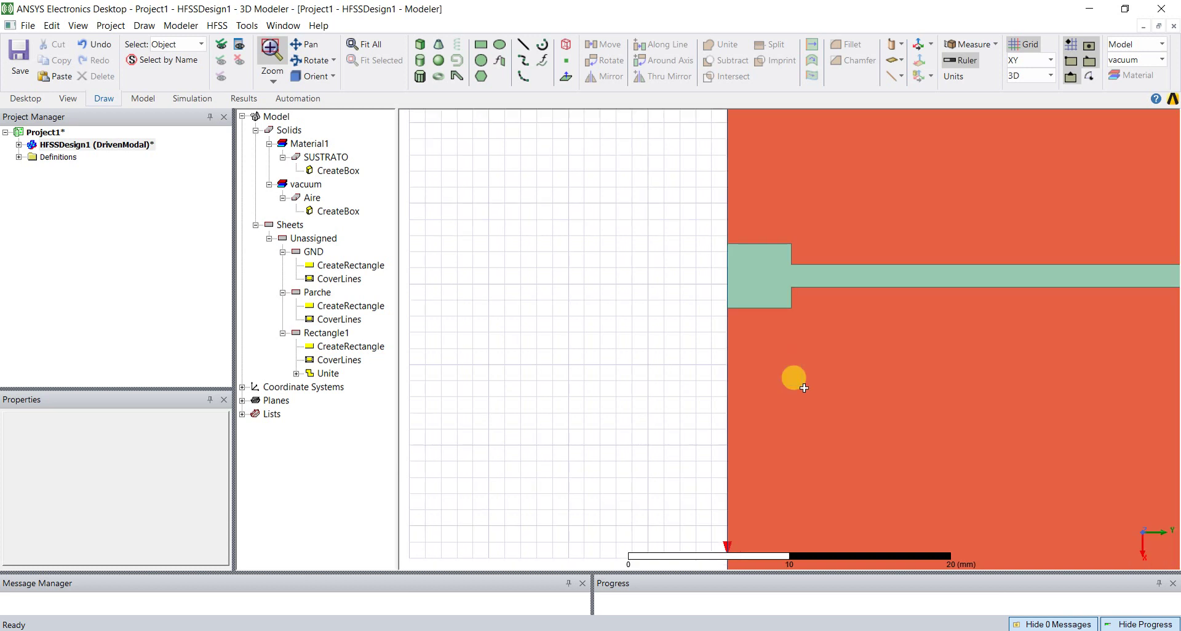
{"action": "key", "text": "Escape"}
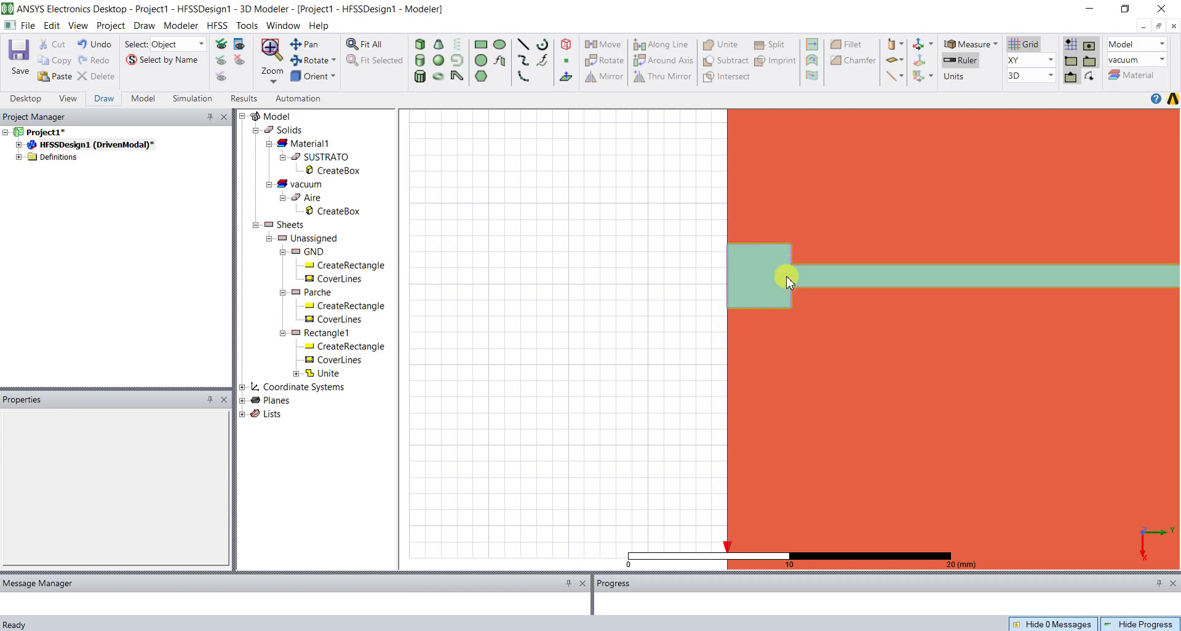
{"action": "double_click", "coordinate": [1122, 141], "text": "alt"}
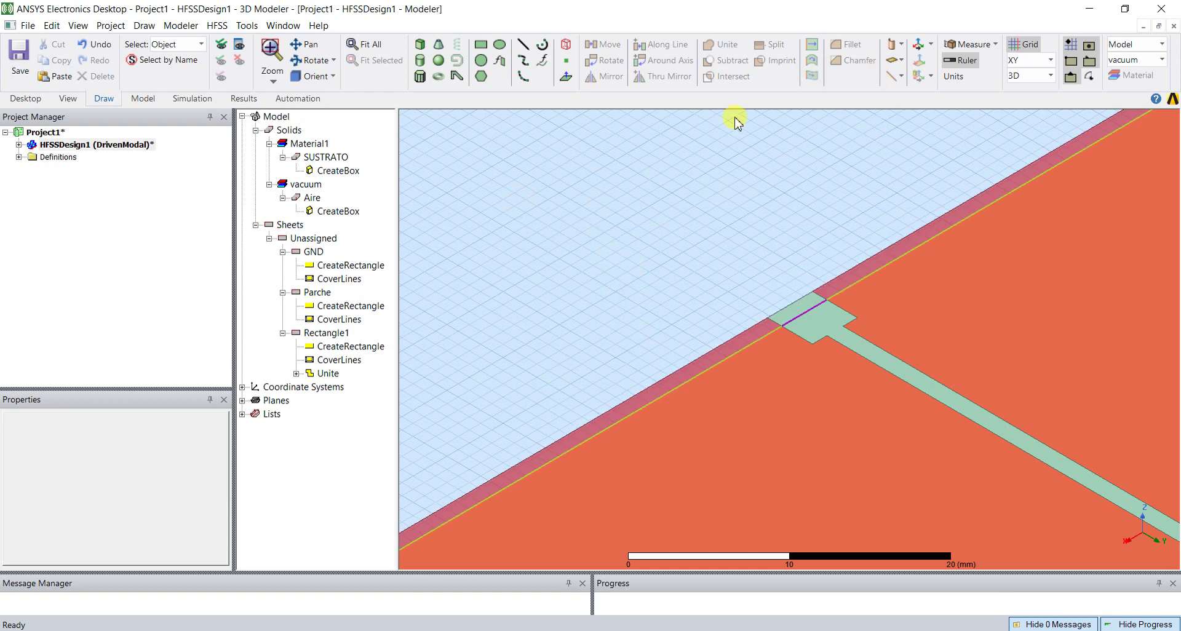
{"action": "key", "text": "alt"}
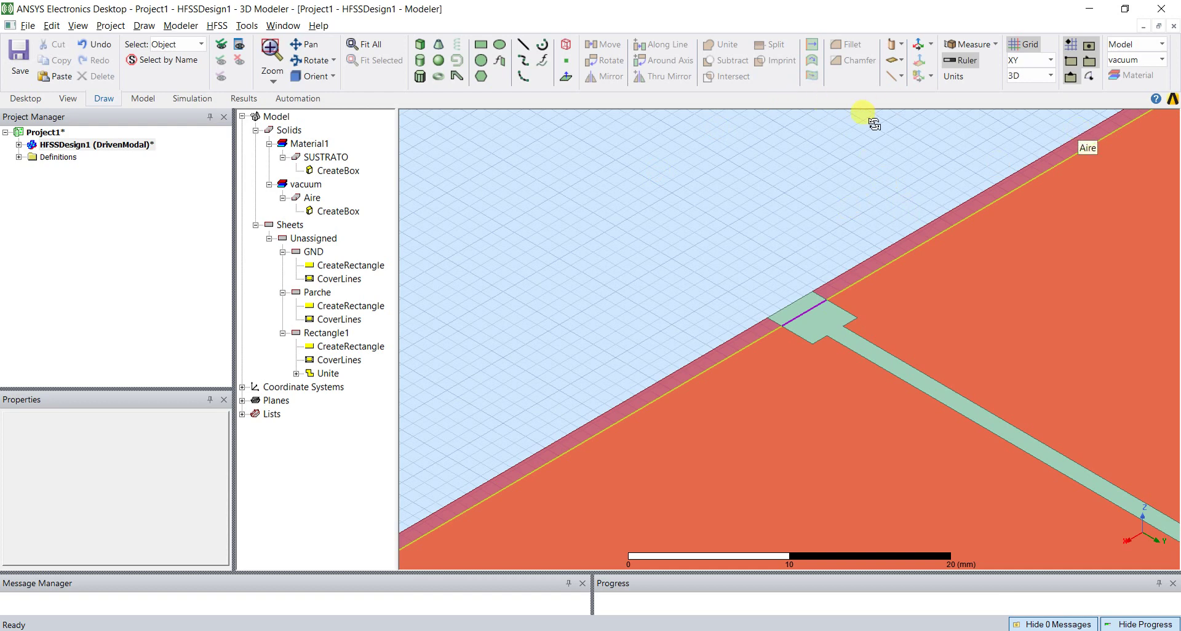
{"action": "double_click", "coordinate": [855, 131], "text": "alt"}
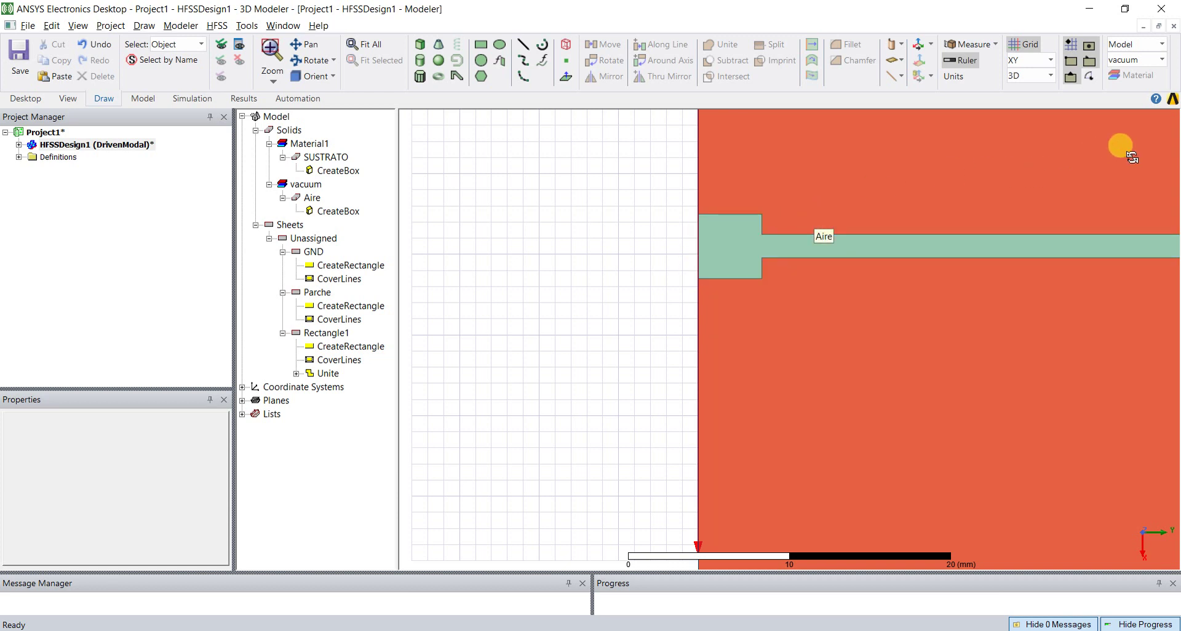
{"action": "double_click", "coordinate": [1129, 136], "text": "alt"}
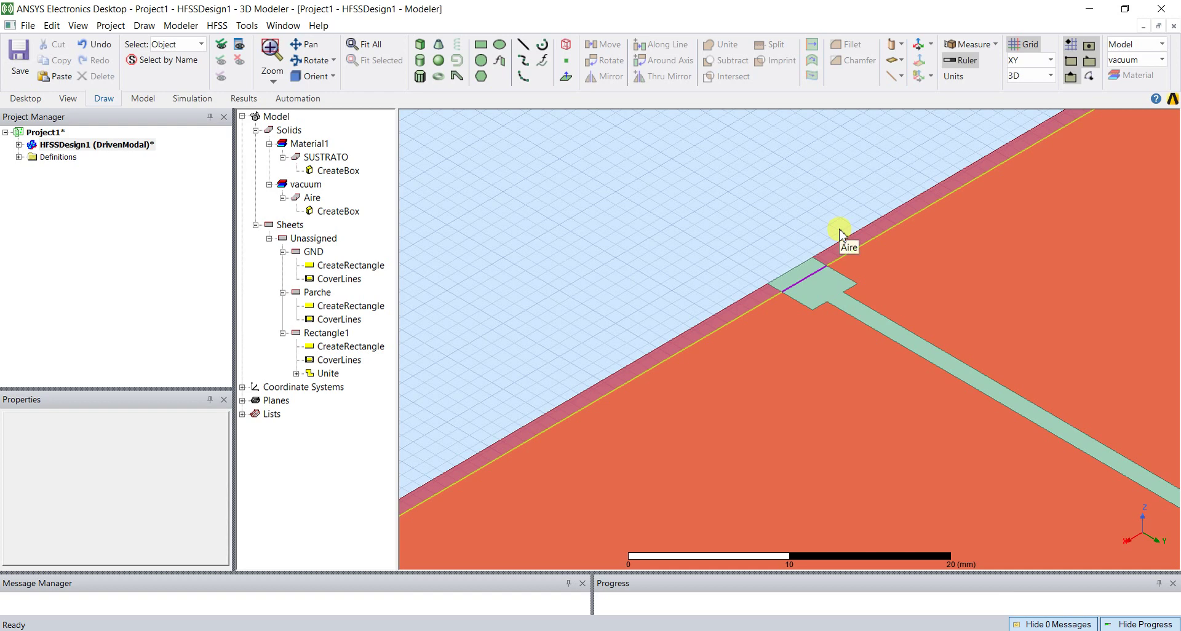
{"action": "key", "text": "ctrl+d"}
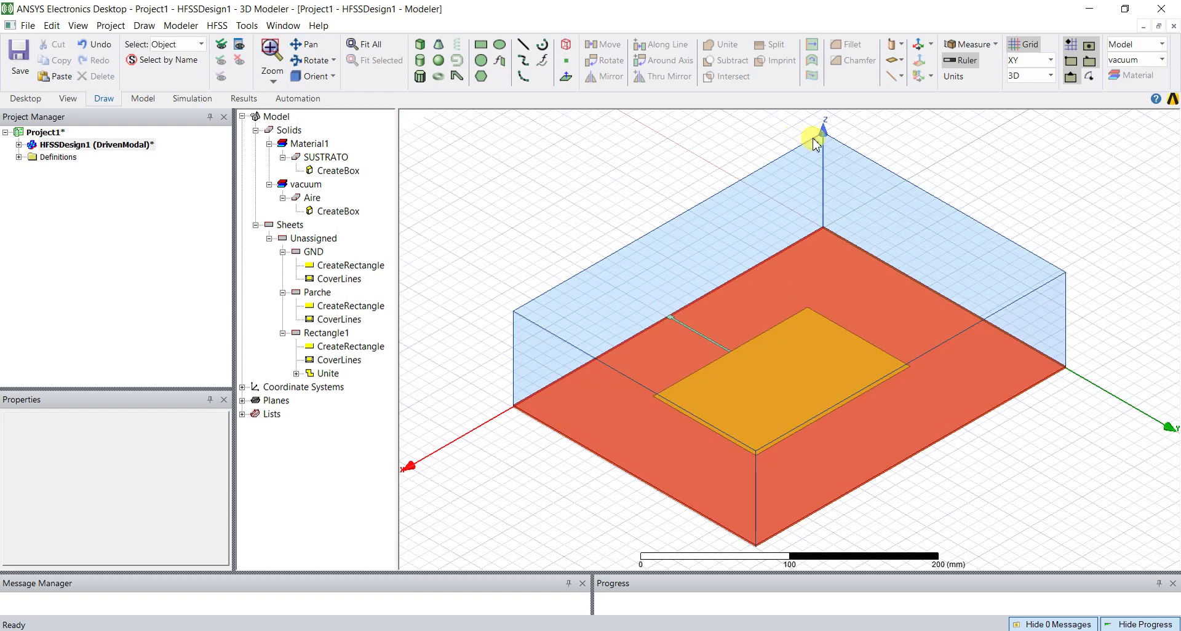
Set the drawing plane to ZX
{"action": "left_click", "coordinate": [1024, 59]}
{"action": "left_click", "coordinate": [1018, 105]}
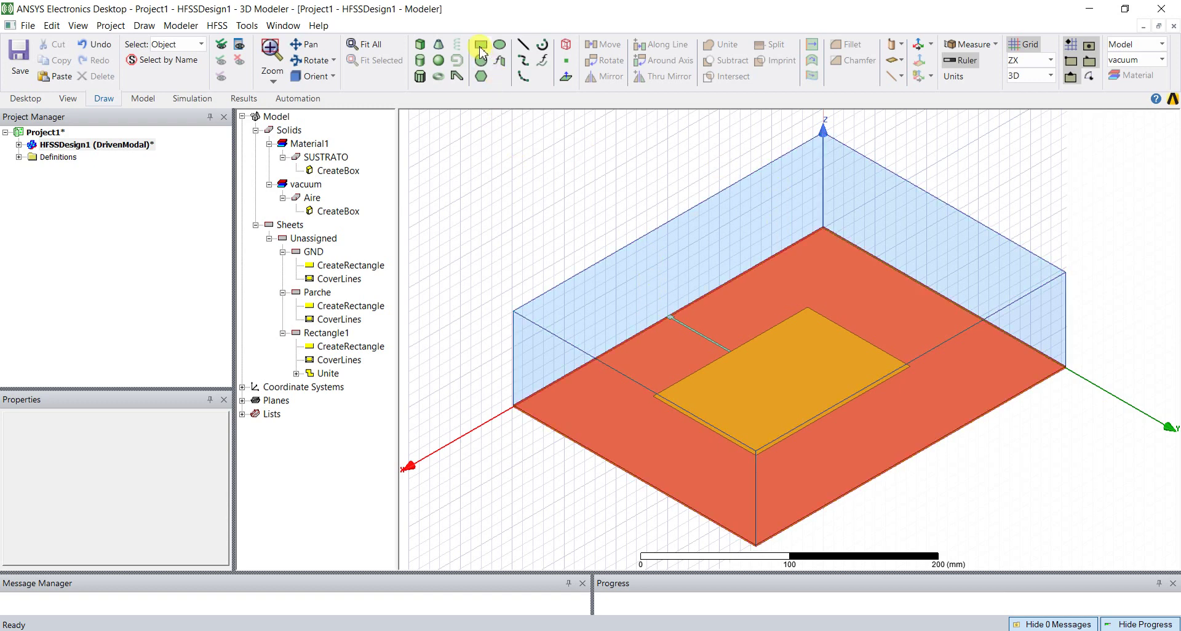
{"action": "left_click", "coordinate": [481, 44]}
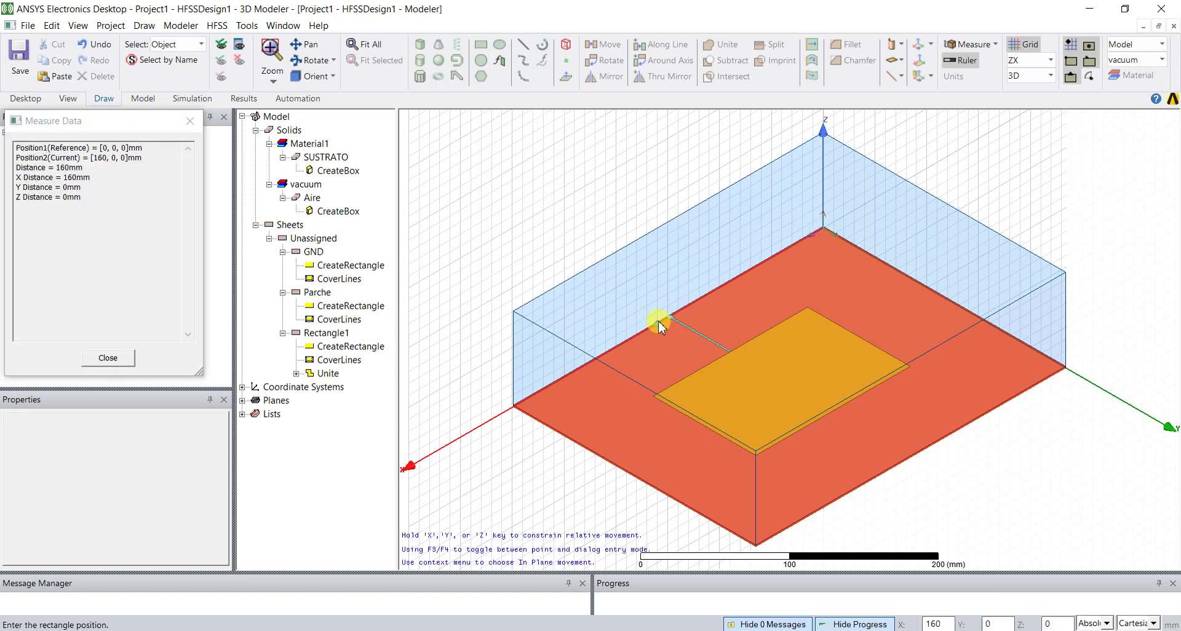
{"action": "left_click", "coordinate": [581, 371]}
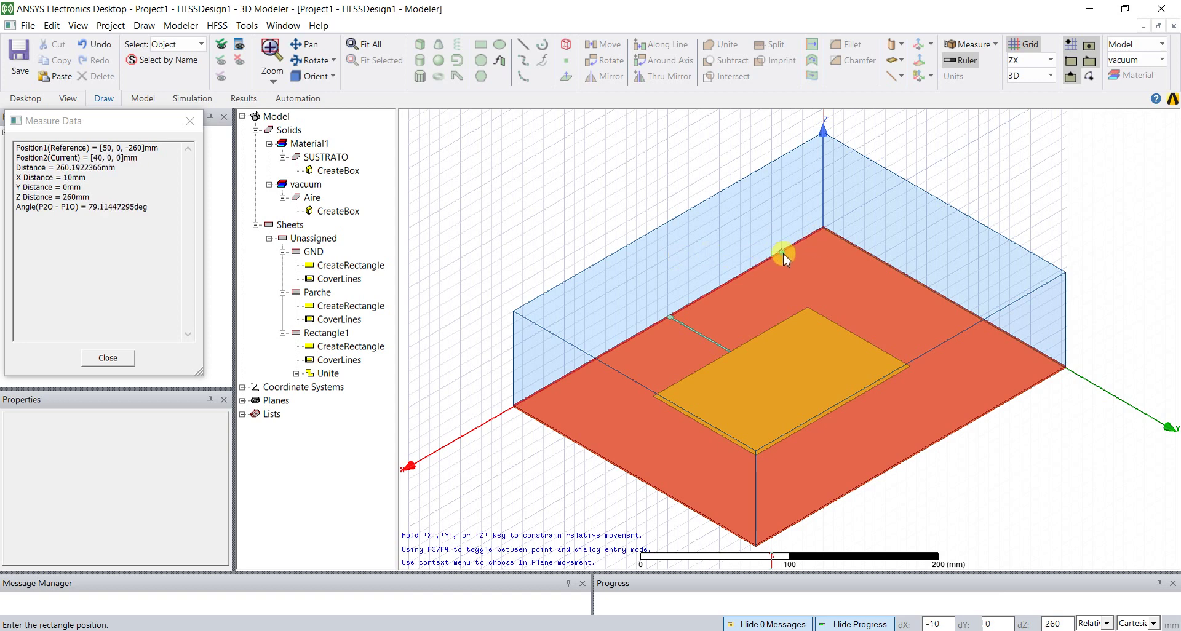
{"action": "key", "text": "Tab"}
{"action": "type", "text": "1"}
{"action": "key", "text": "Escape"}
{"action": "key", "text": "Escape"}
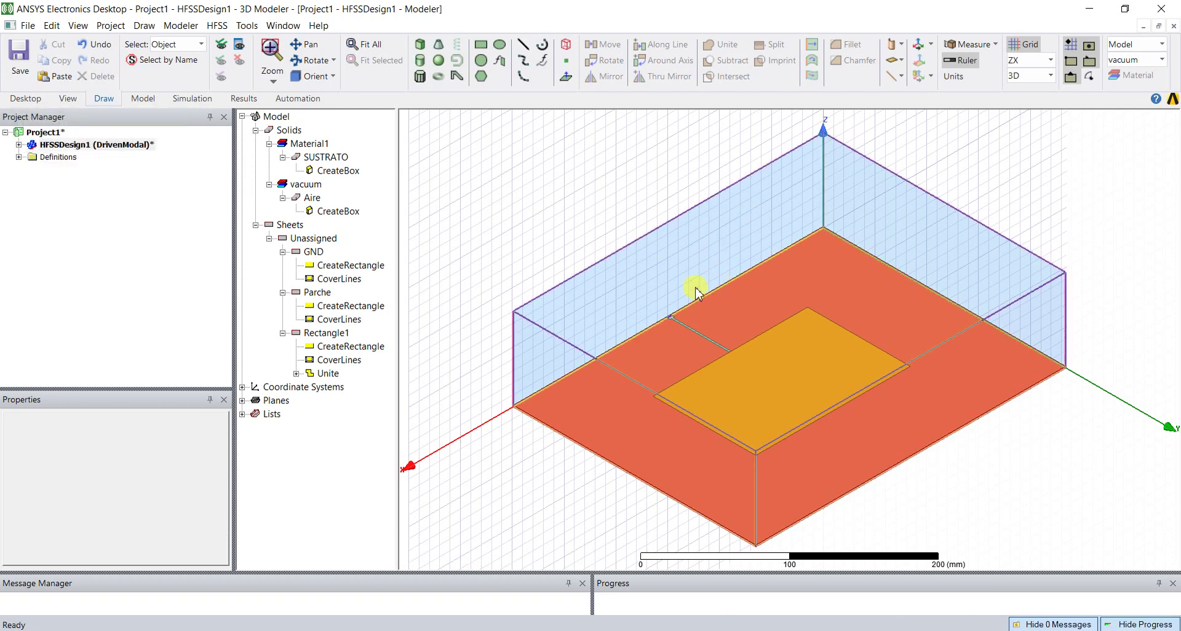
Try to draw a rectangle from (129.5, 0, 0) mm with offsets of 40 mm in X, 15 mm in Y and 0 in Z
{"action": "left_click", "coordinate": [483, 45]}
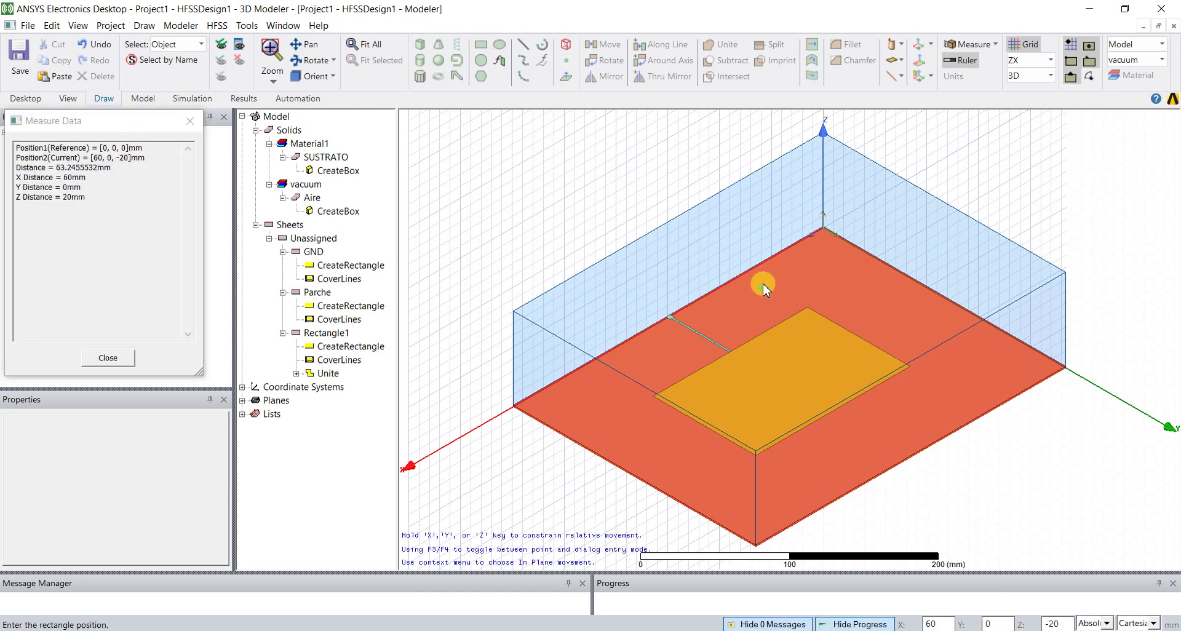
{"action": "key", "text": "Tab"}
{"action": "type", "text": "1"}
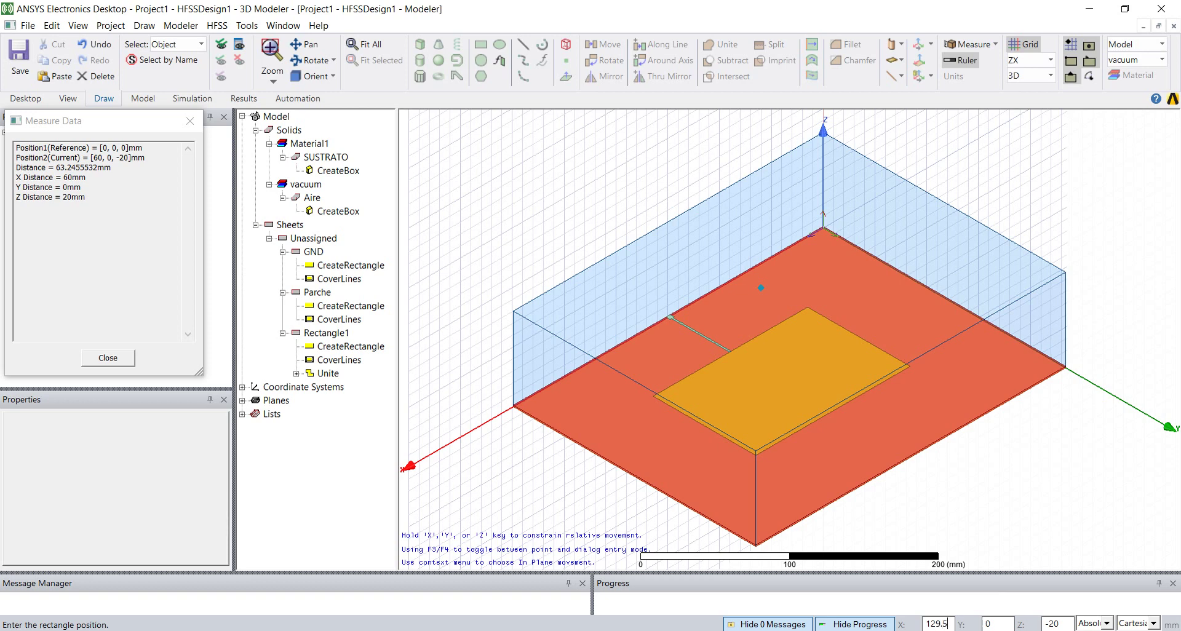
{"action": "key", "text": "Tab"}
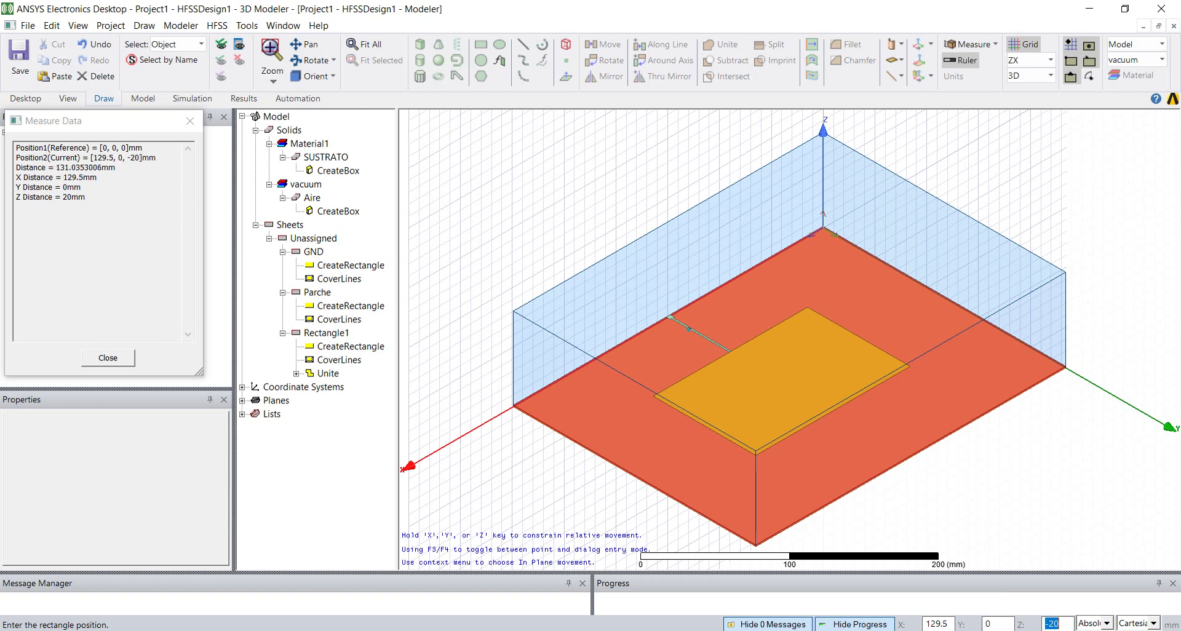
{"action": "type", "text": "0"}
{"action": "key", "text": "Tab"}
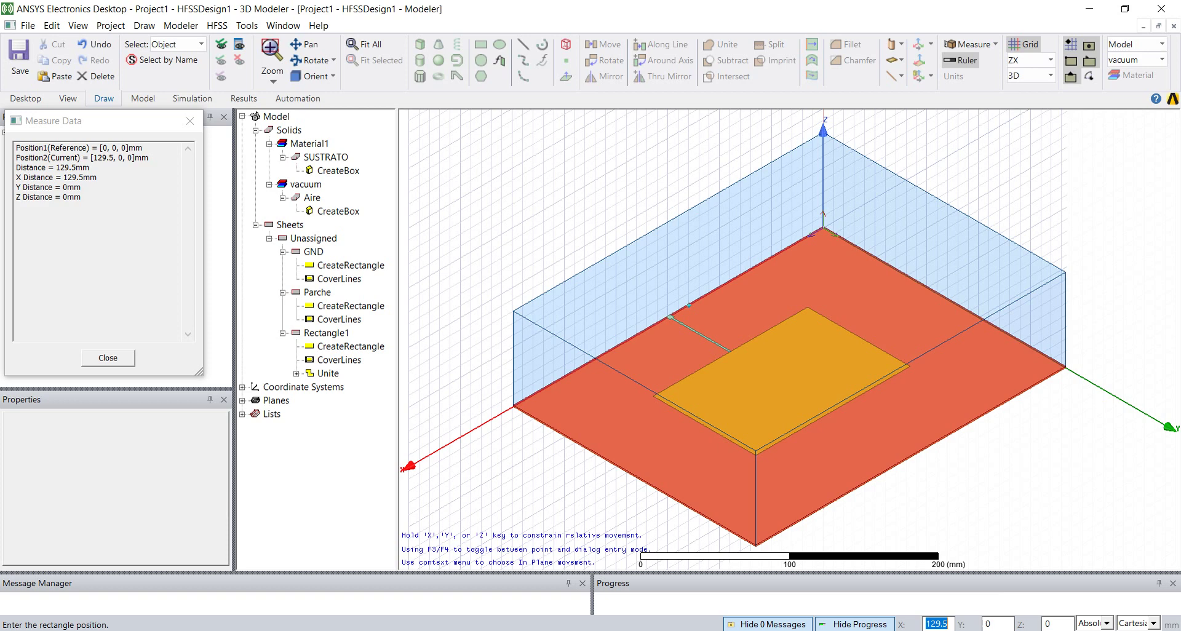
{"action": "key", "text": "Return"}
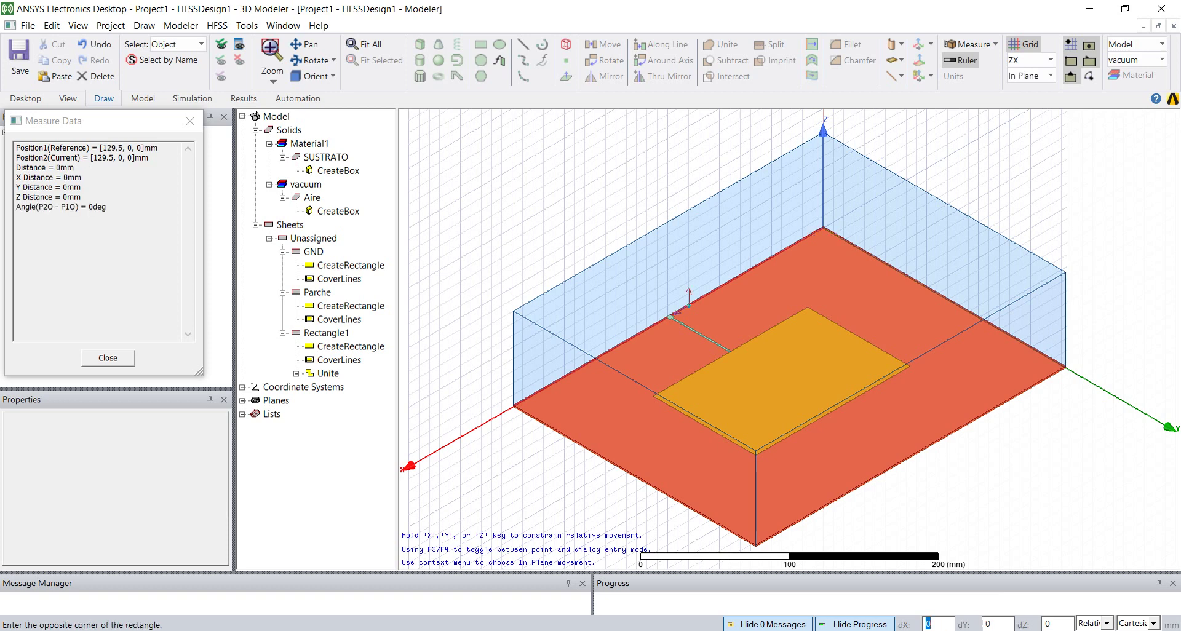
{"action": "key", "text": "Tab"}
{"action": "key", "text": "Tab"}
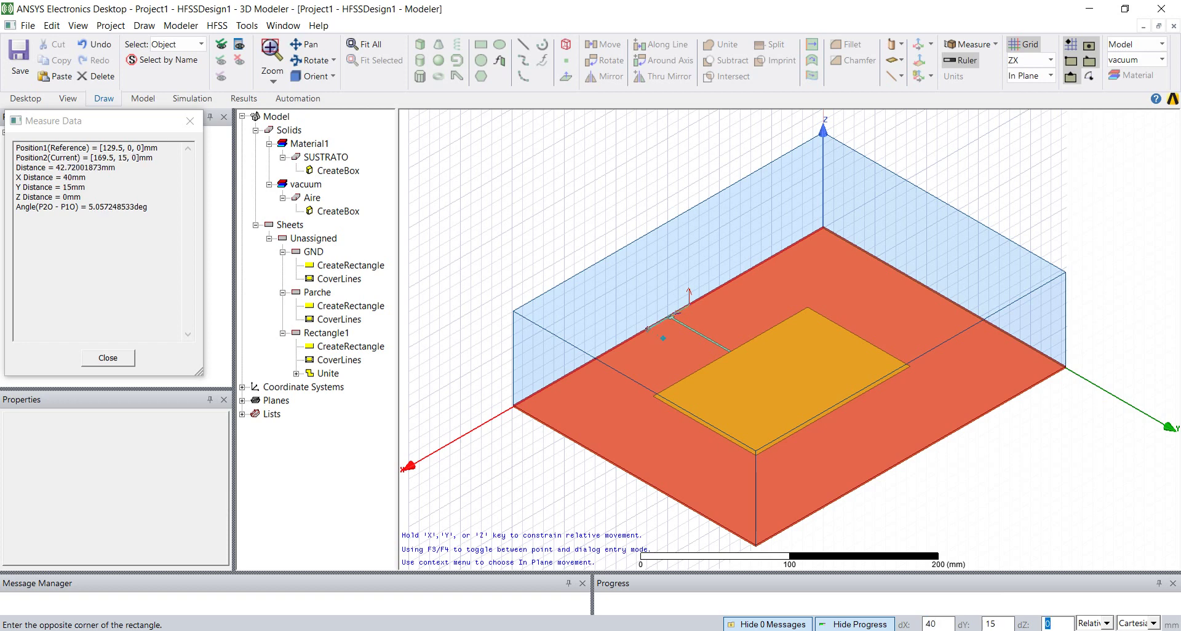
{"action": "key", "text": "Return"}
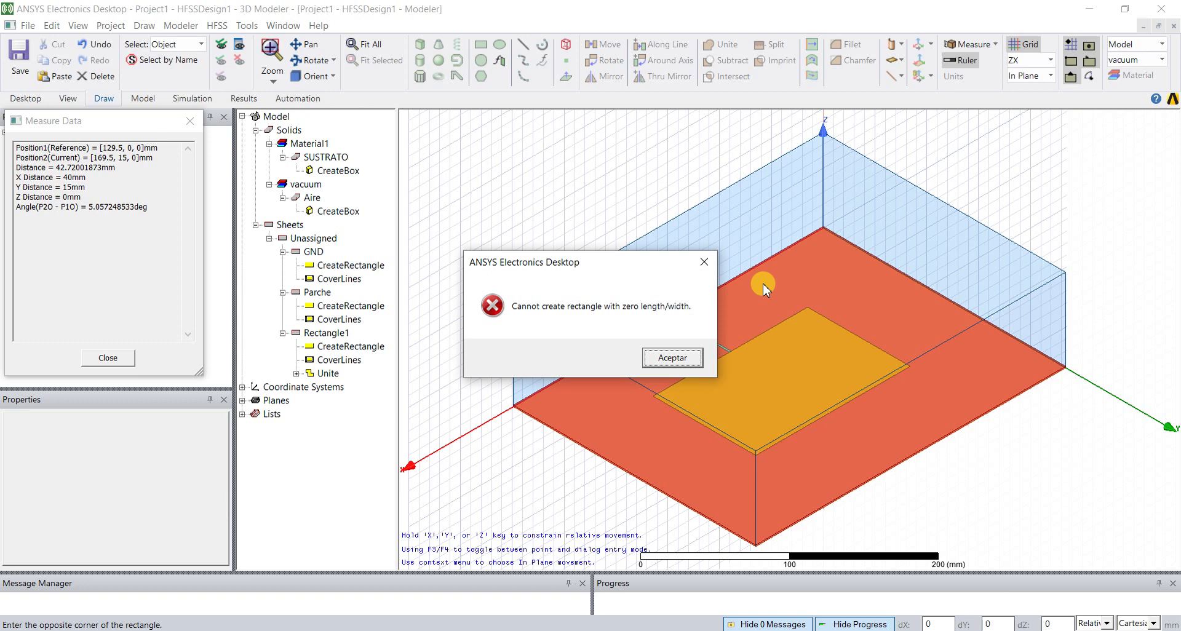
{"action": "left_click", "coordinate": [673, 357]}
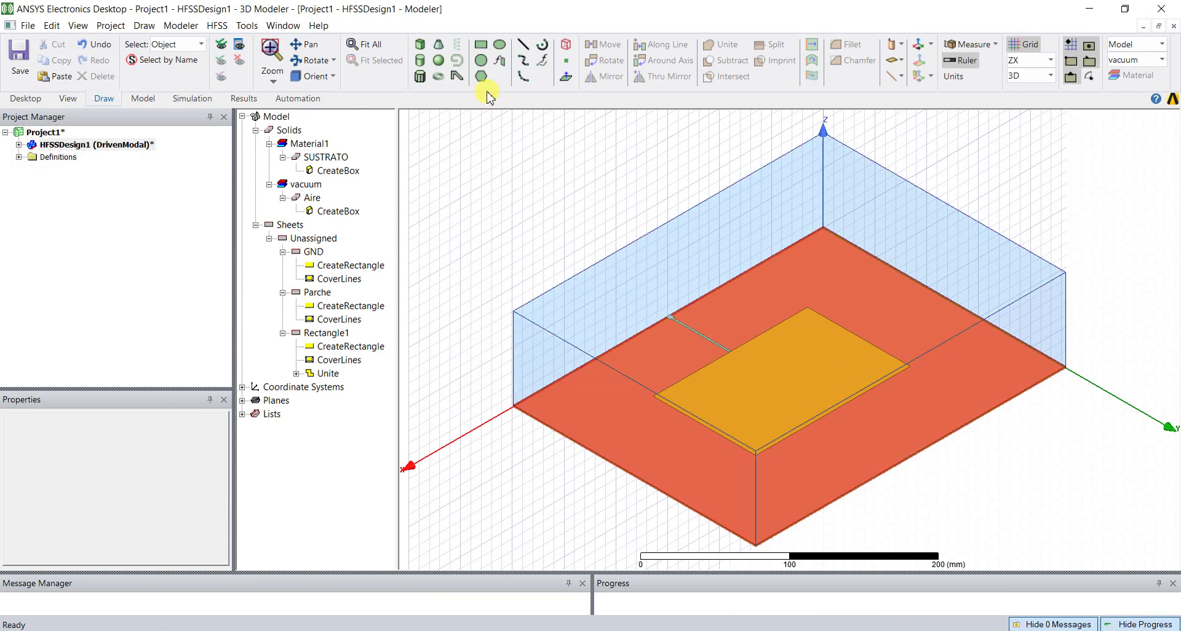
Draw a ZX-plane rectangle from (129.5, 0, 0) mm at the feed edge, extending 40 mm in X and 15 mm in Z
{"action": "left_click", "coordinate": [481, 45]}
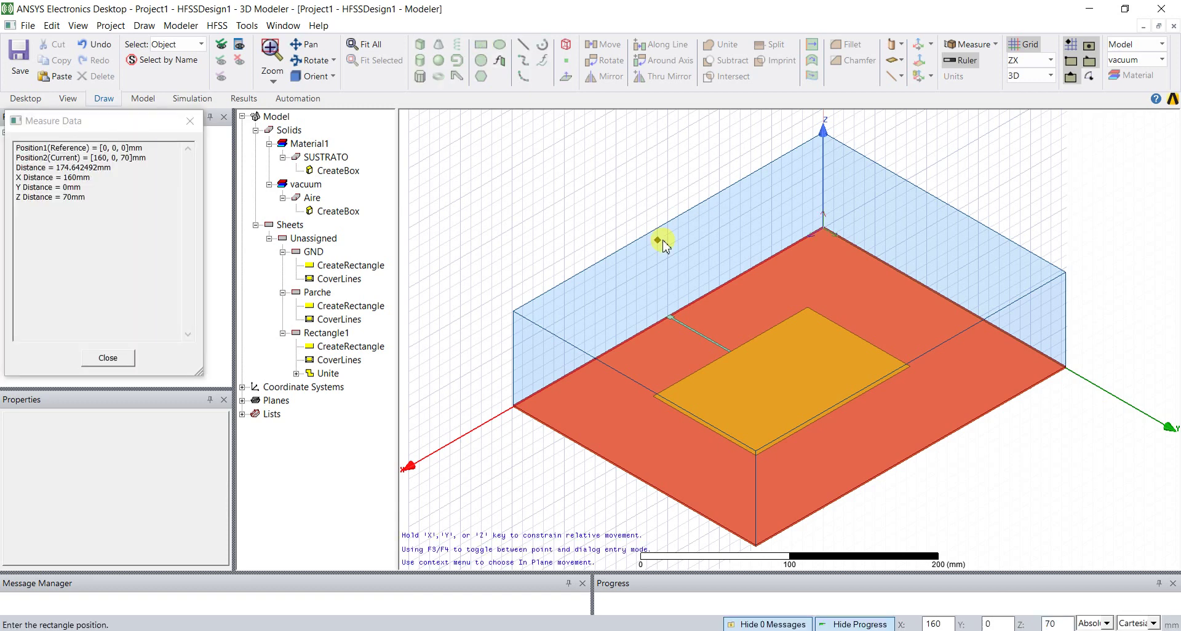
{"action": "key", "text": "Tab"}
{"action": "type", "text": "129.5"}
{"action": "key", "text": "Tab"}
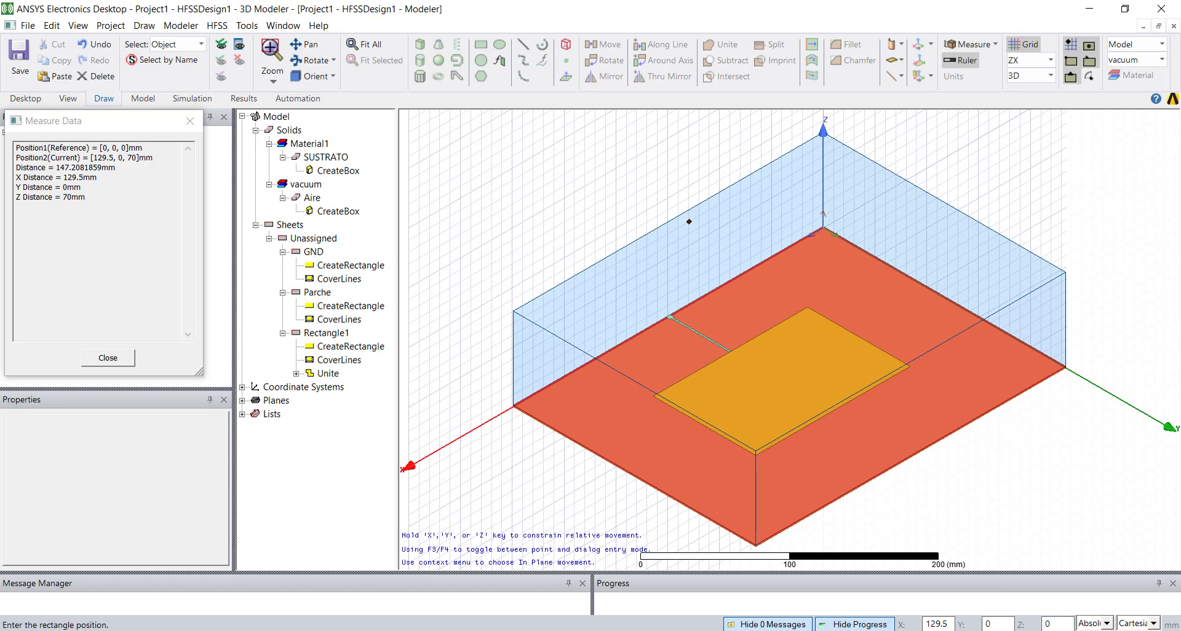
{"action": "key", "text": "Tab"}
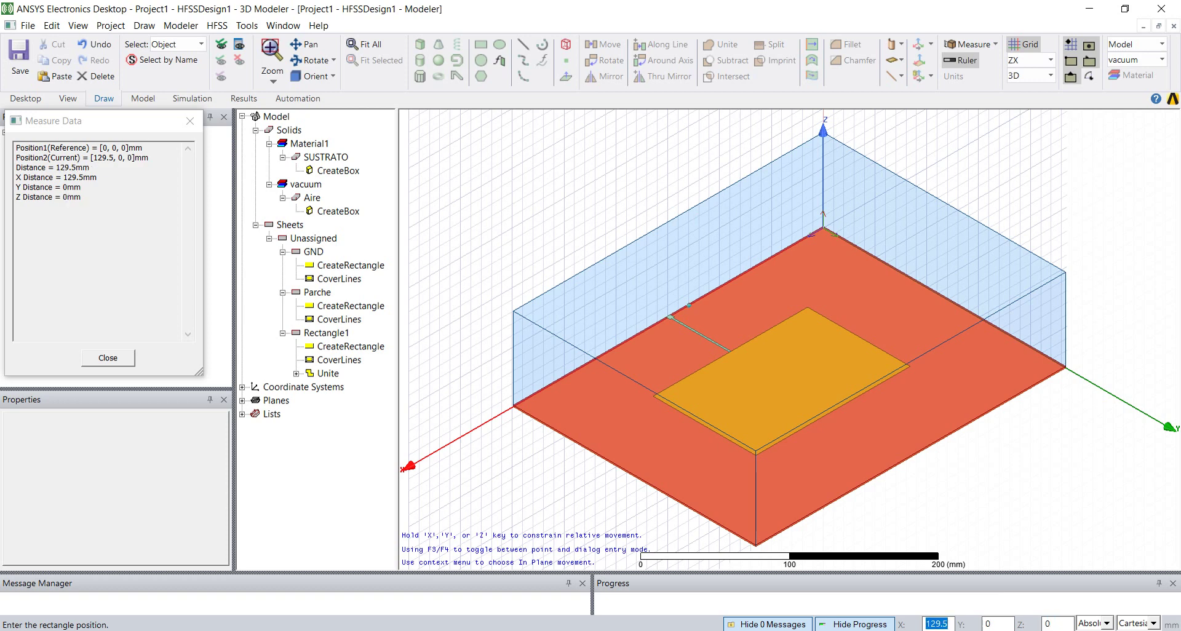
{"action": "key", "text": "Return"}
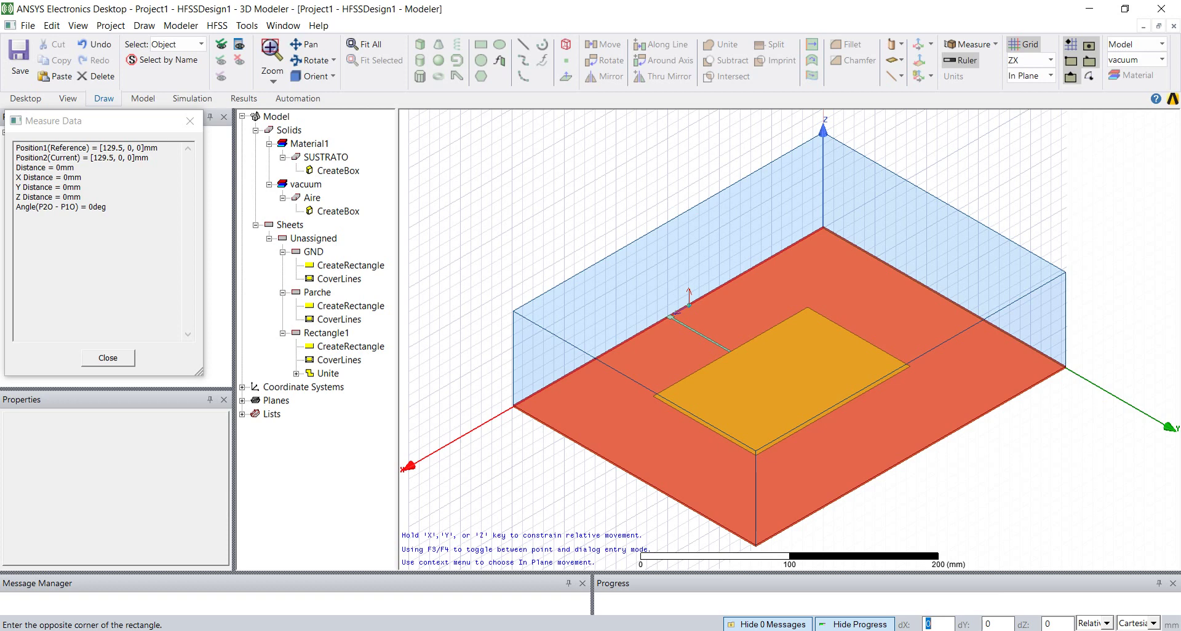
{"action": "key", "text": "Tab"}
{"action": "key", "text": "Tab"}
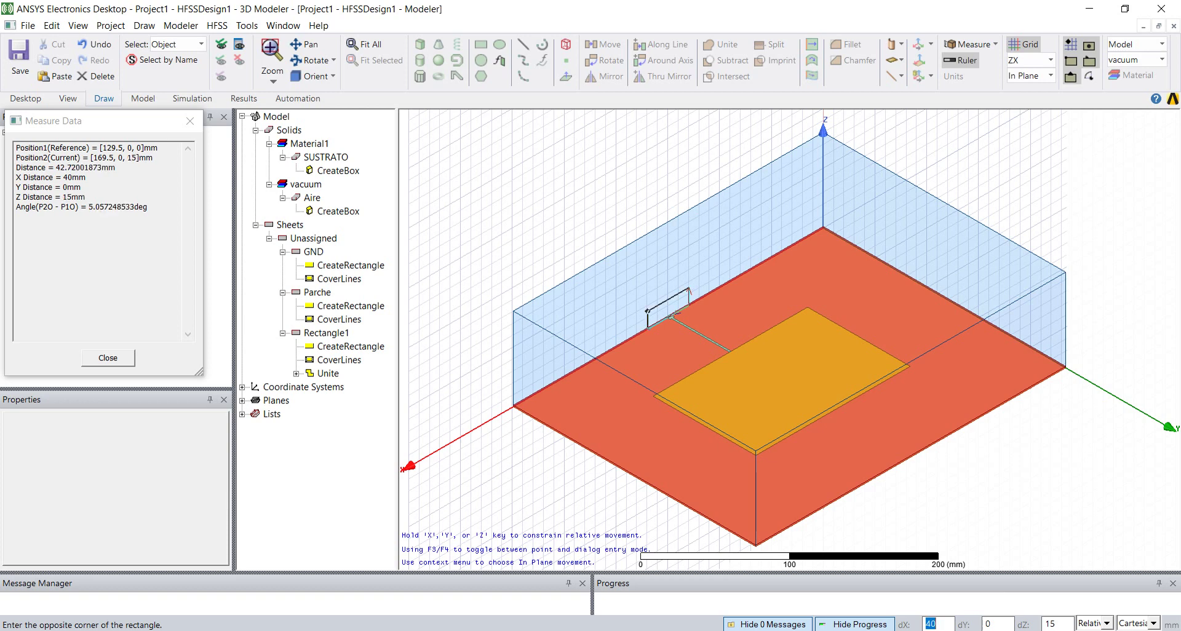
{"action": "key", "text": "Return"}
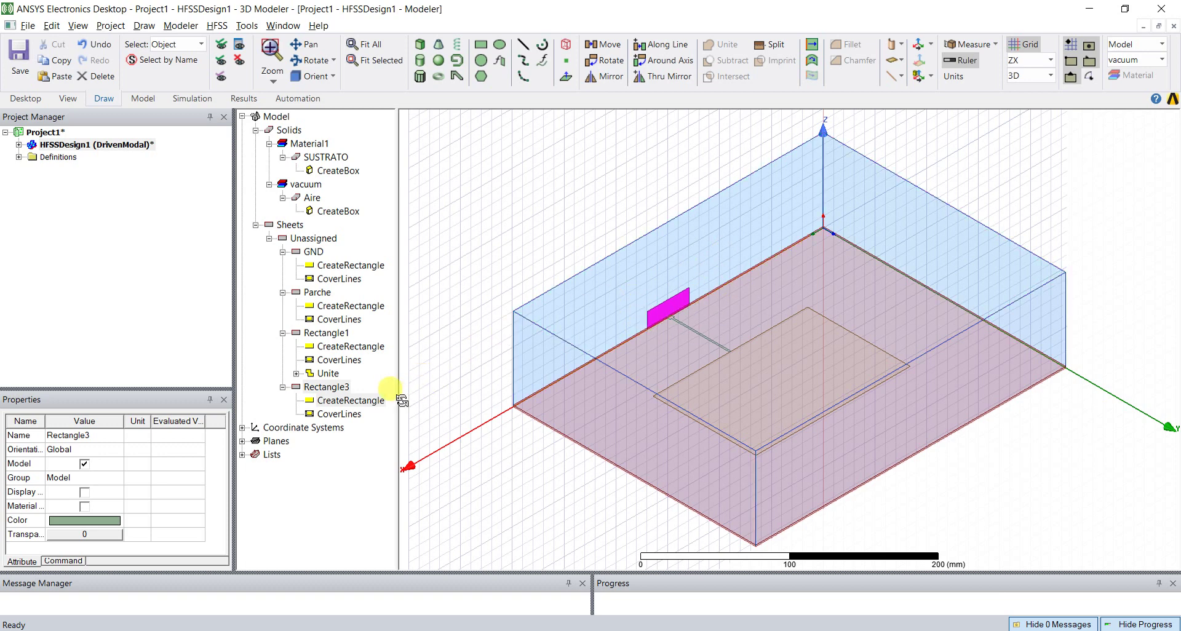
Rename the new ZX-plane rectangle at the feed edge as Puerto
{"action": "double_click", "coordinate": [411, 376], "text": "alt"}
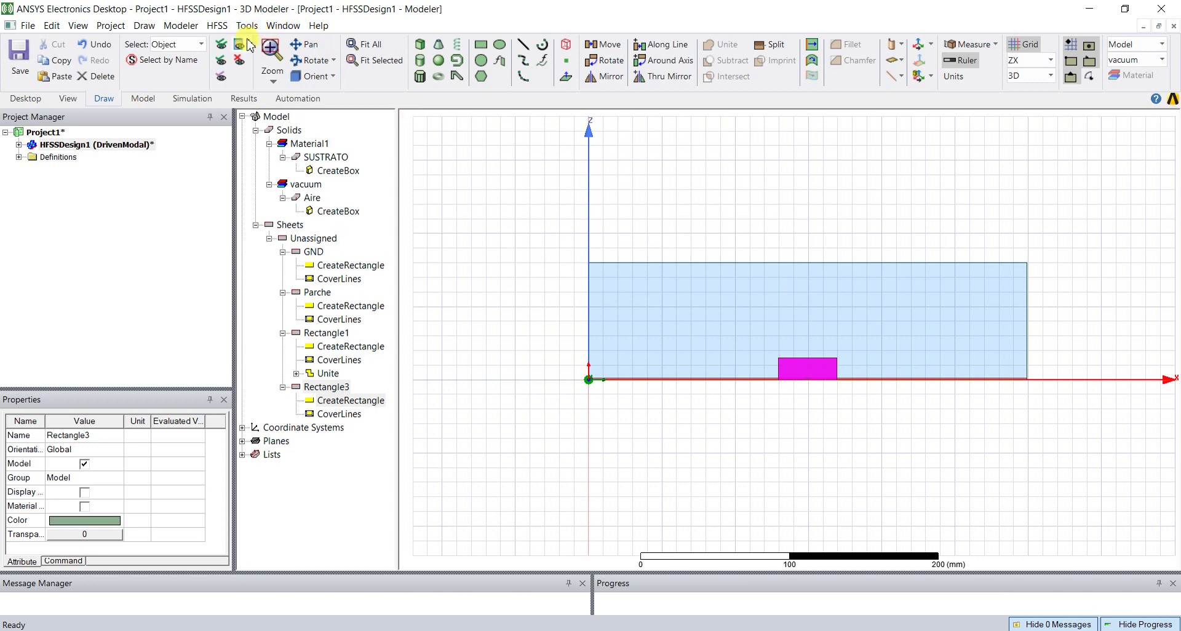
{"action": "left_click", "coordinate": [273, 81]}
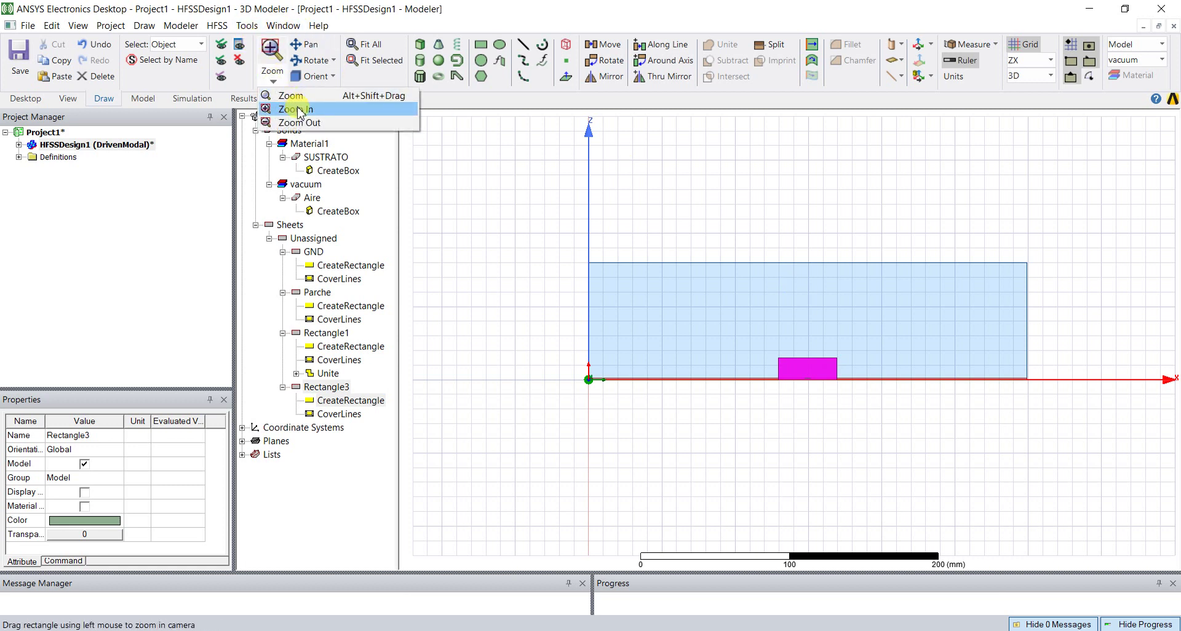
{"action": "left_click", "coordinate": [291, 98]}
{"action": "left_click_drag", "start_coordinate": [774, 353], "coordinate": [850, 396]}
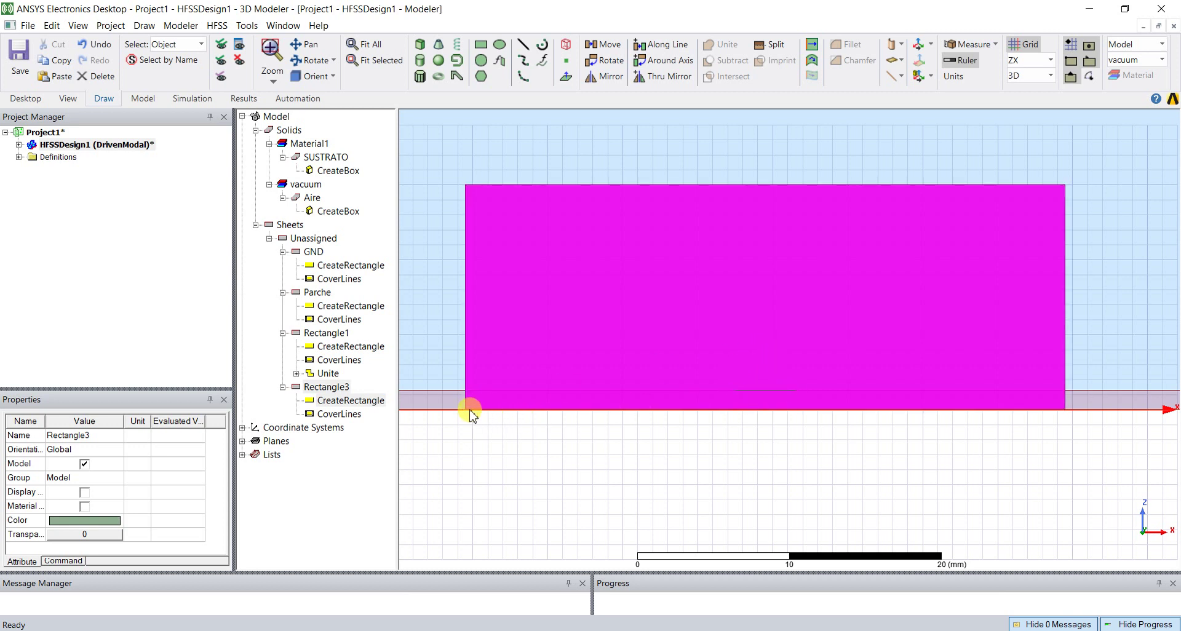
{"action": "left_click", "coordinate": [597, 385]}
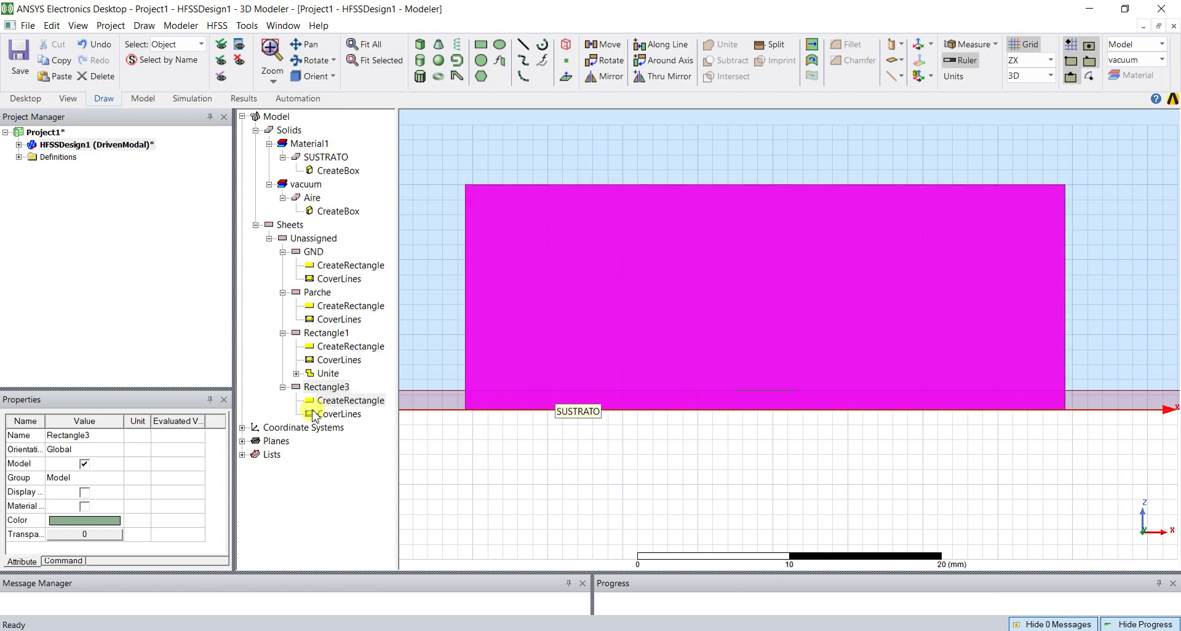
{"action": "left_click", "coordinate": [329, 389]}
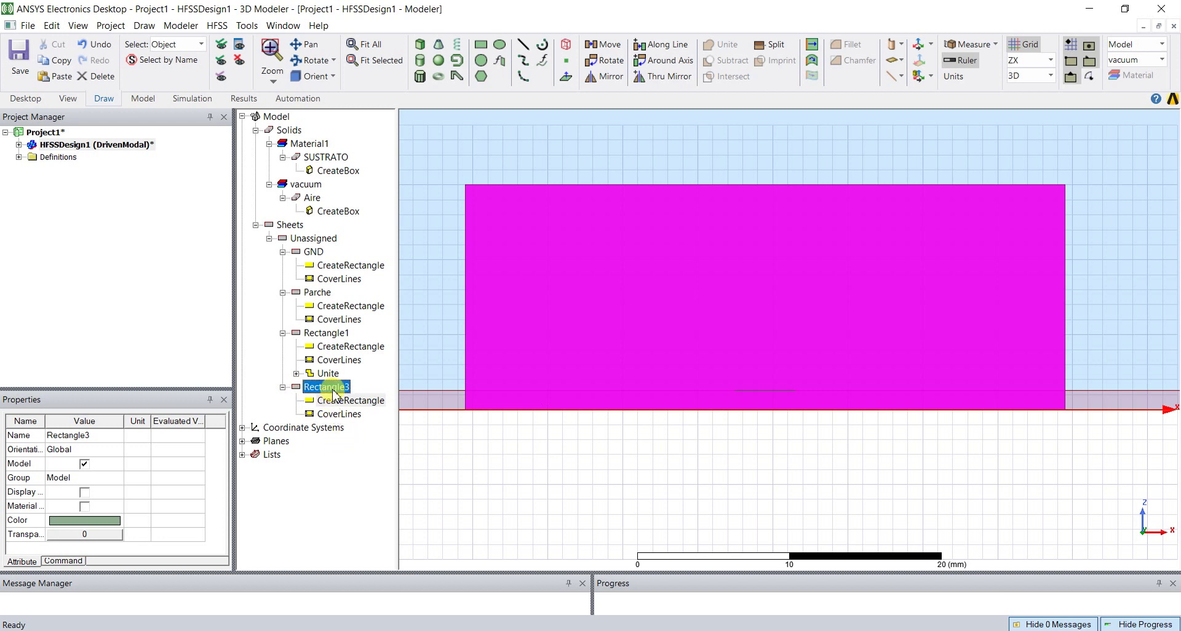
{"action": "left_click", "coordinate": [105, 437]}
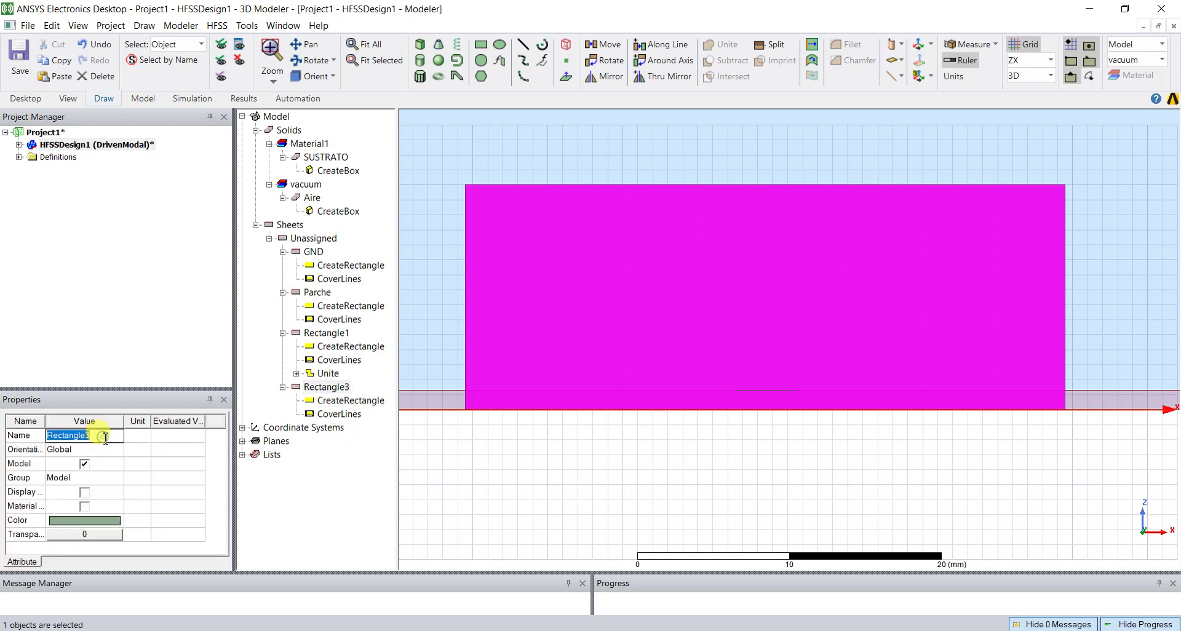
{"action": "type", "text": "Puerto"}
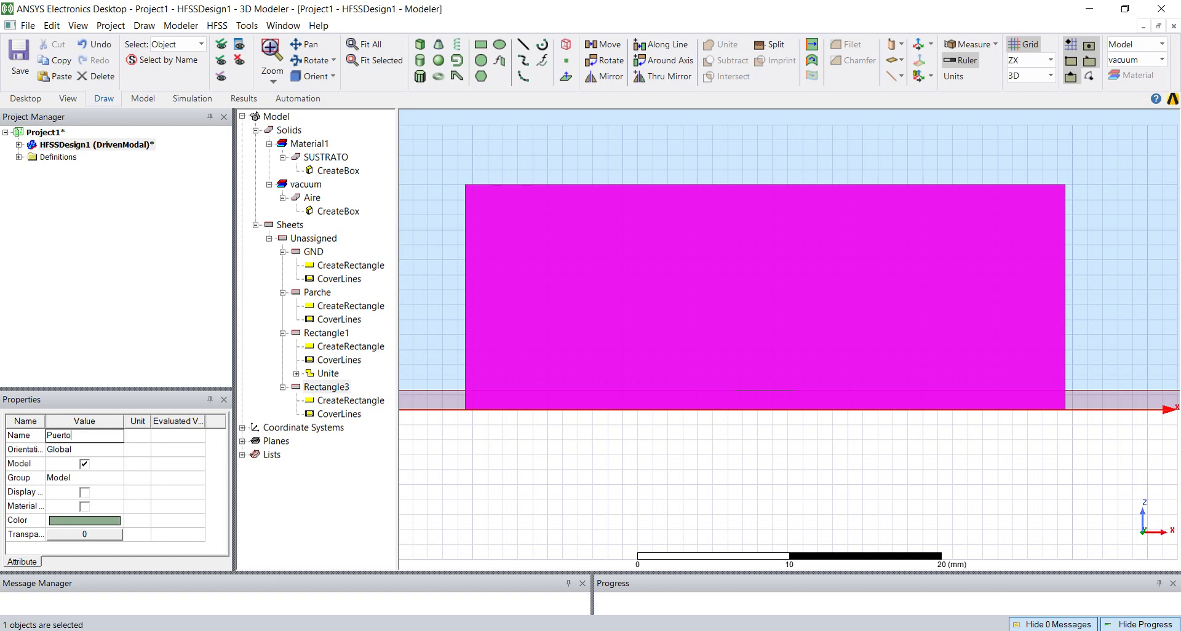
Set the color of the Puerto rectangle to teal, deselect it and restore the isometric view of the whole model
{"action": "left_click", "coordinate": [84, 519]}
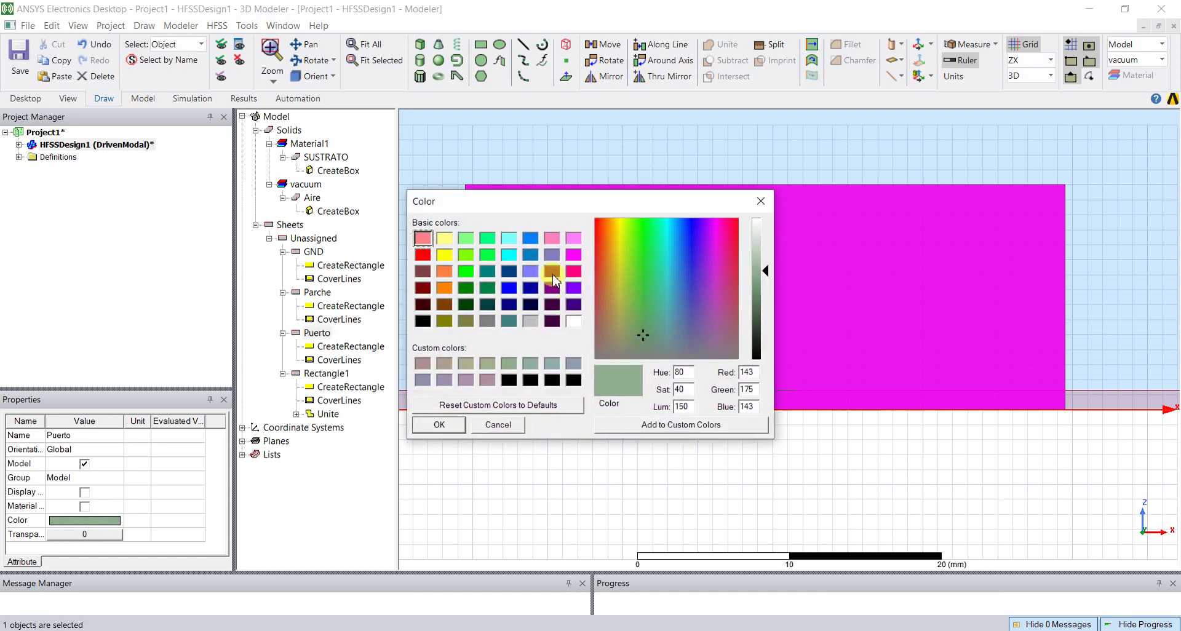
{"action": "left_click", "coordinate": [487, 270]}
{"action": "left_click", "coordinate": [445, 428]}
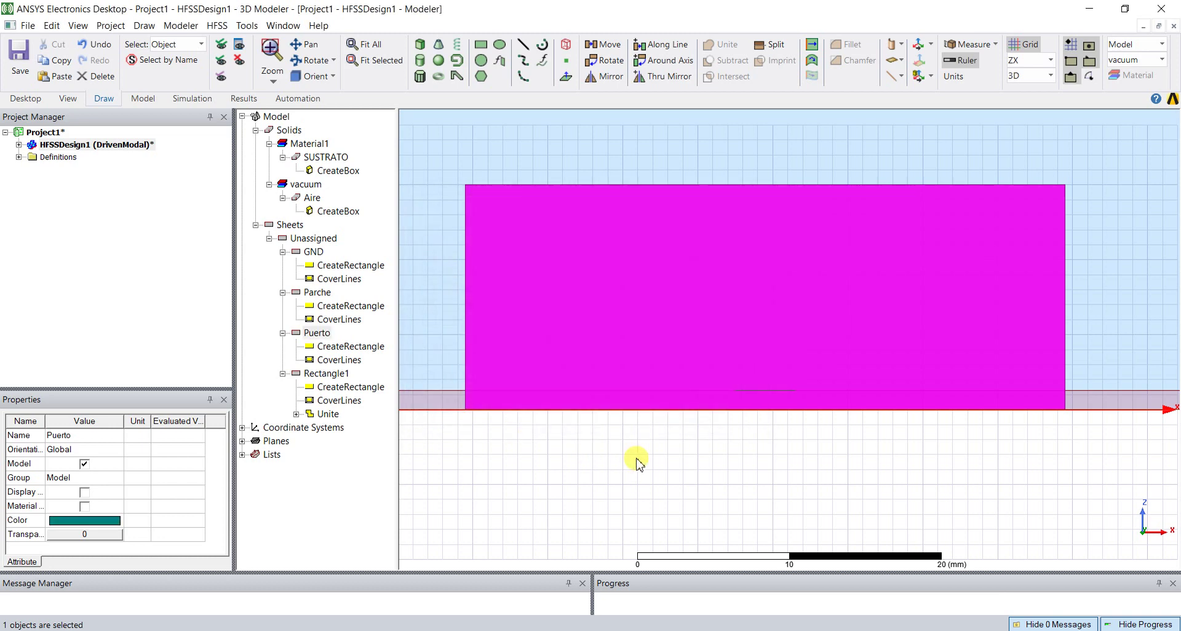
{"action": "left_click", "coordinate": [633, 462]}
{"action": "key", "text": "alt"}
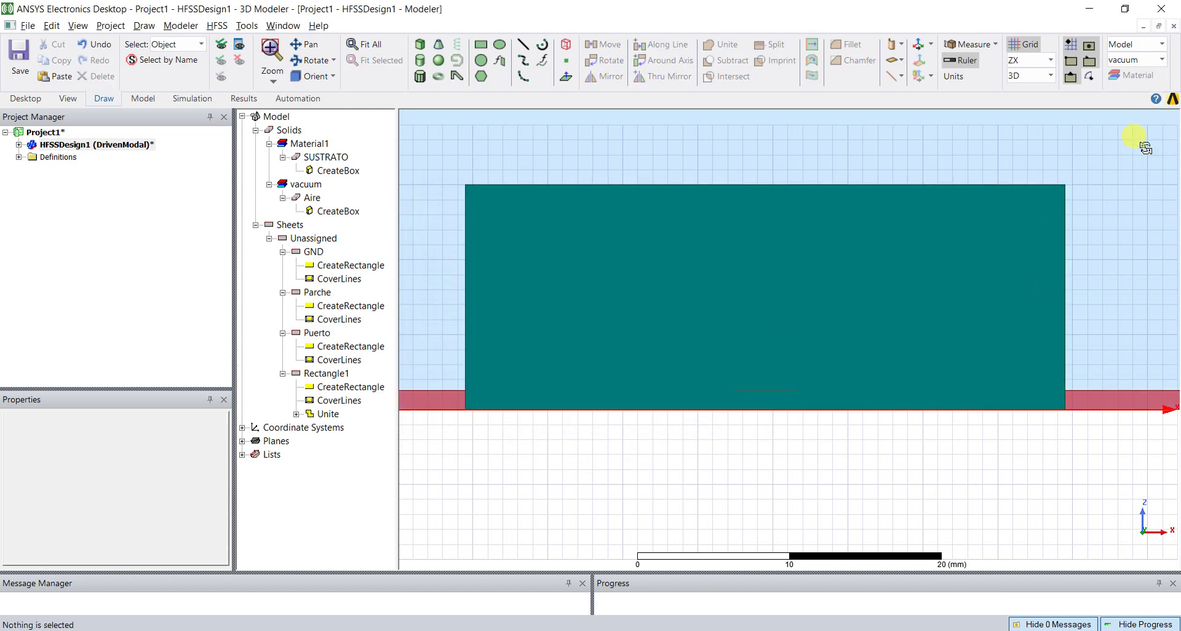
{"action": "double_click", "coordinate": [1145, 148], "text": "alt"}
{"action": "key", "text": "ctrl+d"}
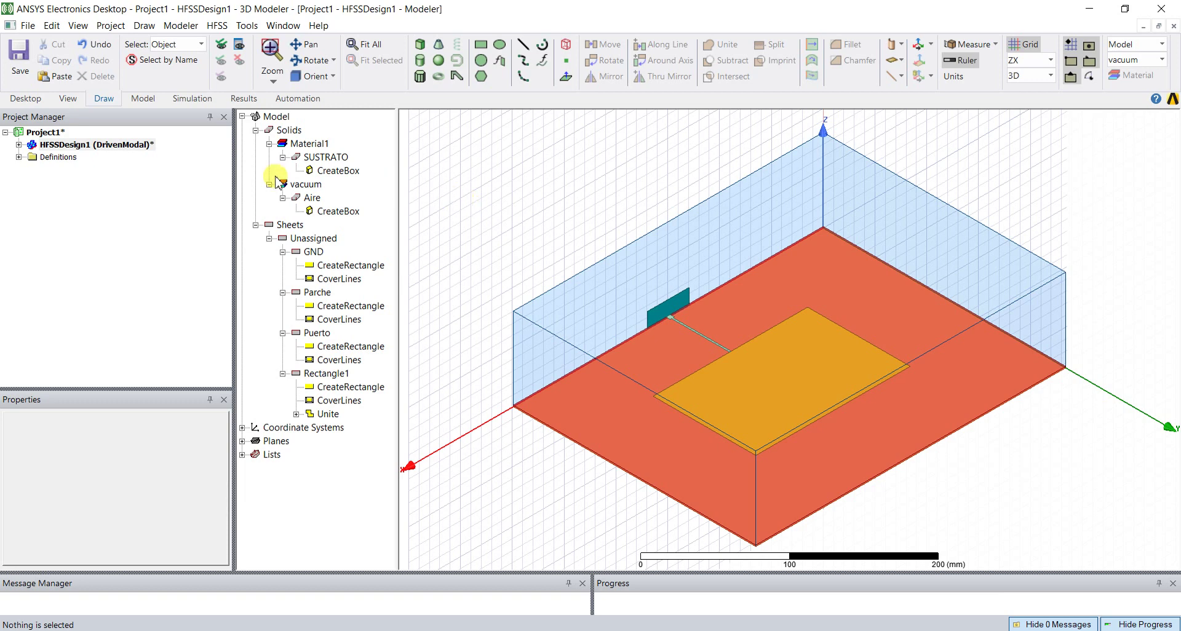
Save the project as "Parche curso transformador" in the Ansoft folder
{"action": "left_click", "coordinate": [21, 56]}
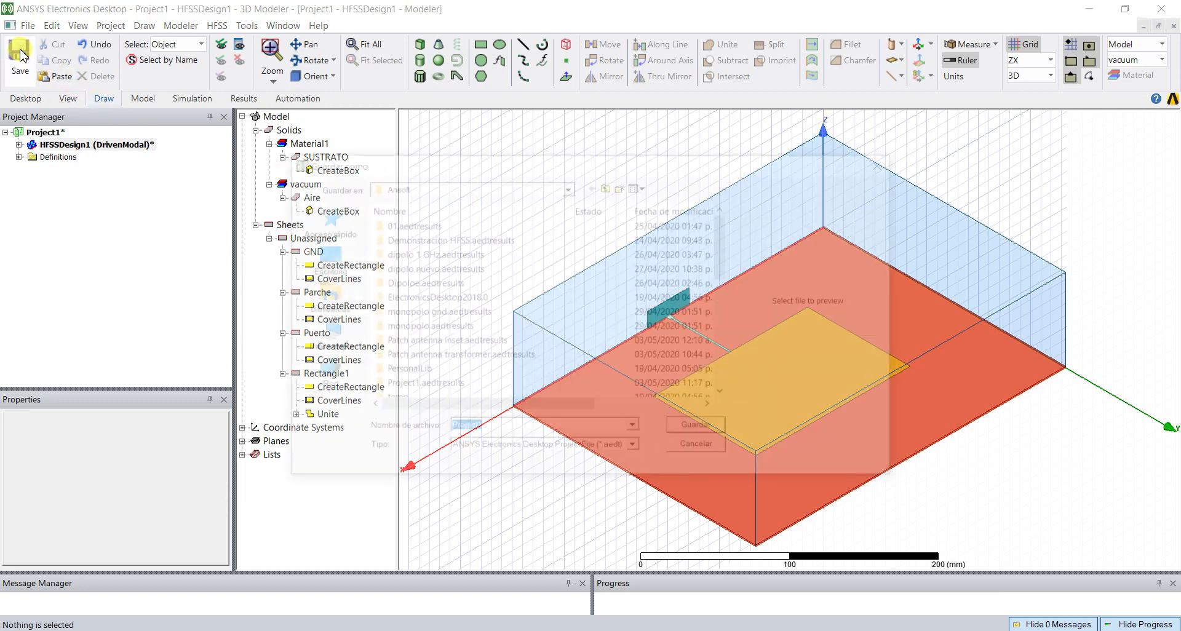
{"action": "type", "text": "Parche curso transformador"}
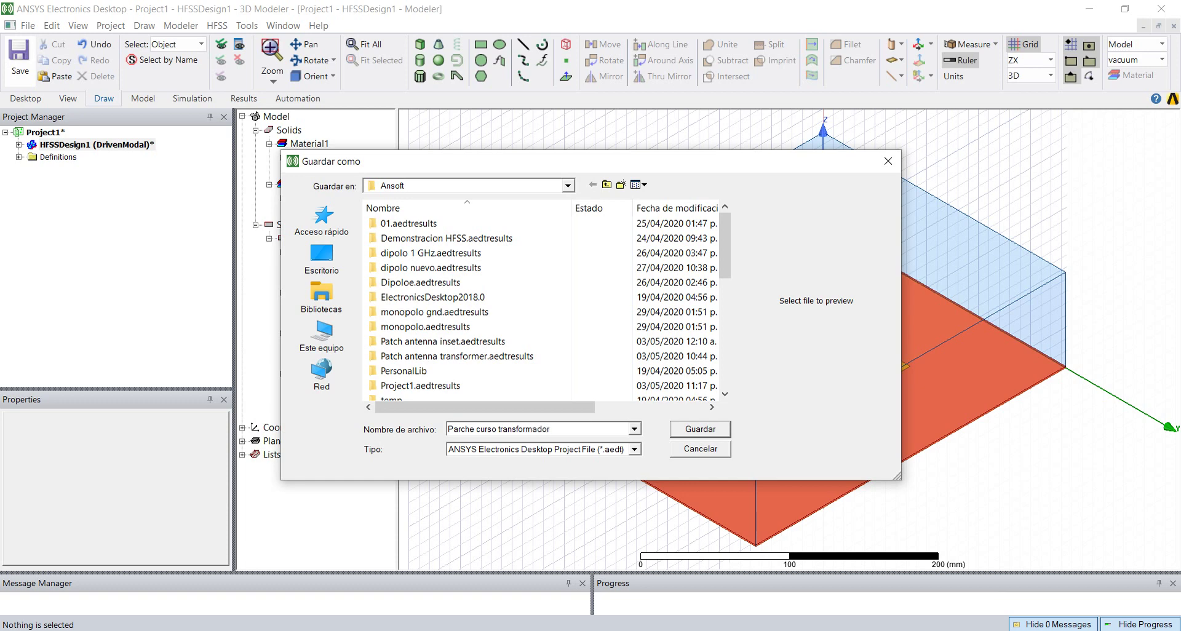
{"action": "key", "text": "Return"}
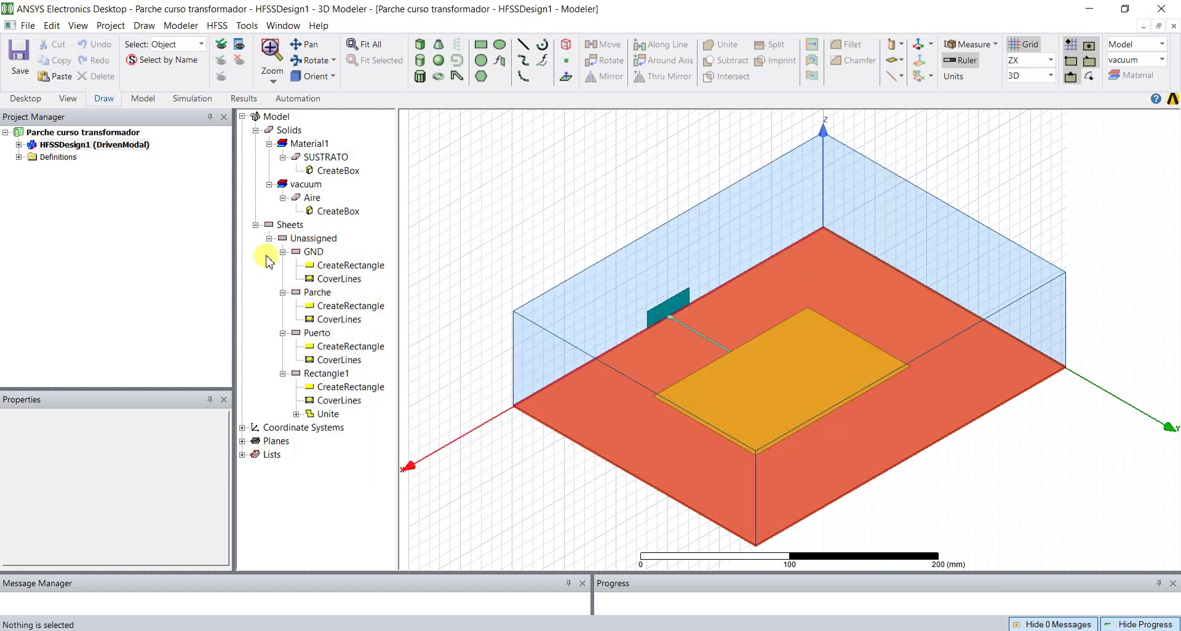
Switch the selection mode to faces and assign a radiation boundary to the Aire box with the default name
{"action": "right_click", "coordinate": [520, 196]}
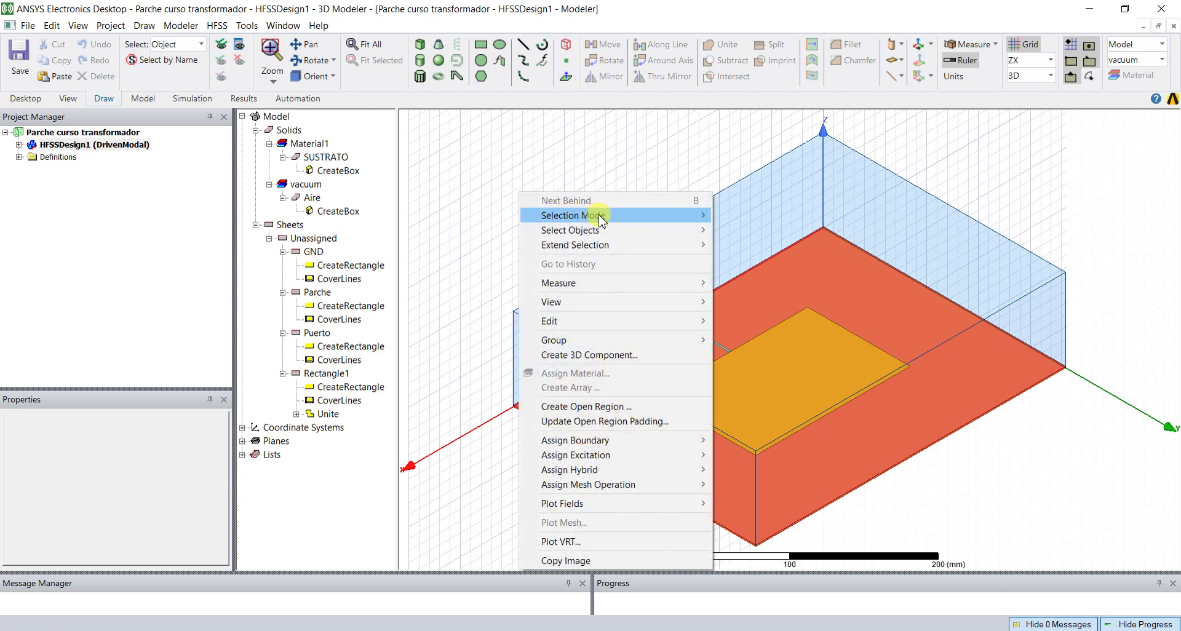
{"action": "mouse_move", "coordinate": [622, 222]}
{"action": "left_click", "coordinate": [755, 264]}
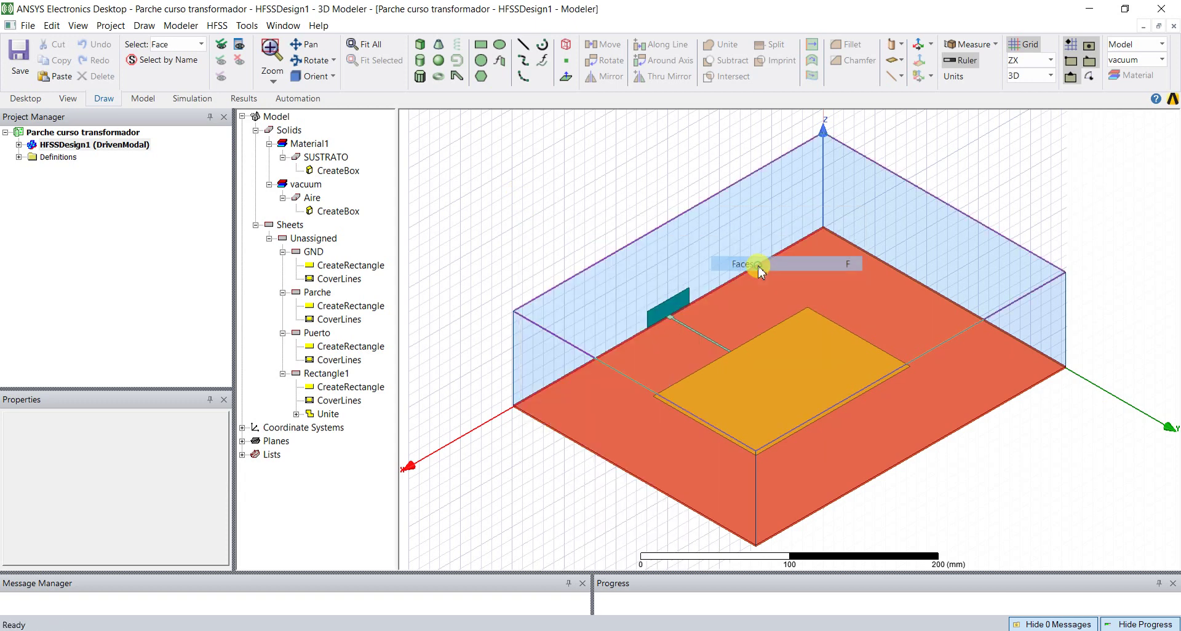
{"action": "left_click", "coordinate": [311, 197]}
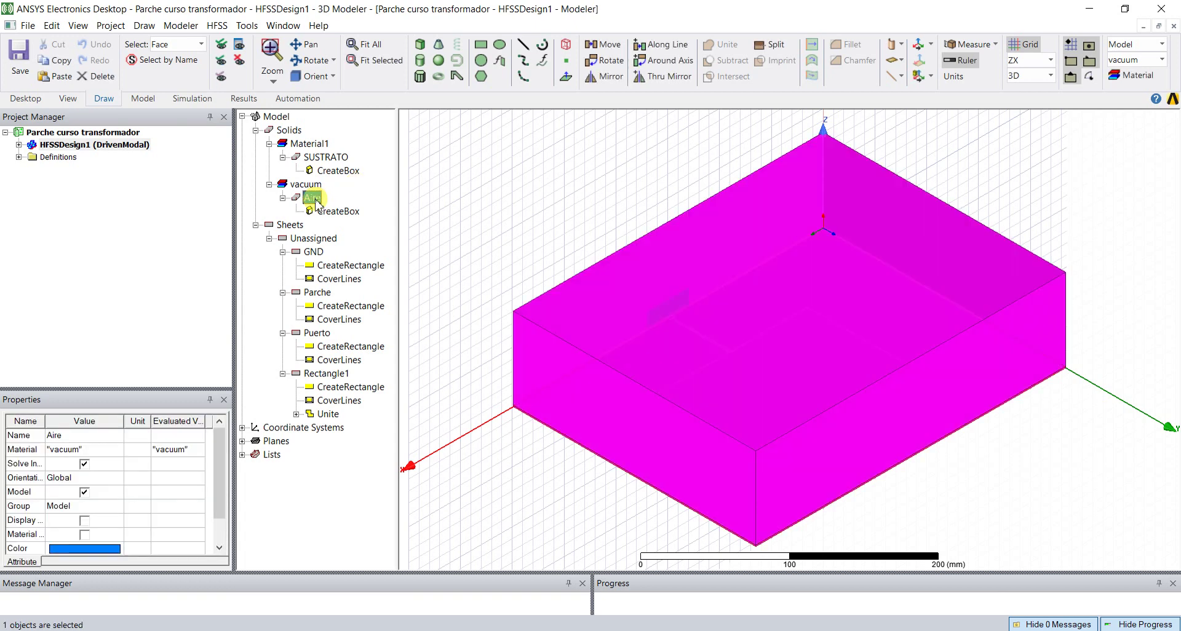
{"action": "right_click", "coordinate": [564, 178]}
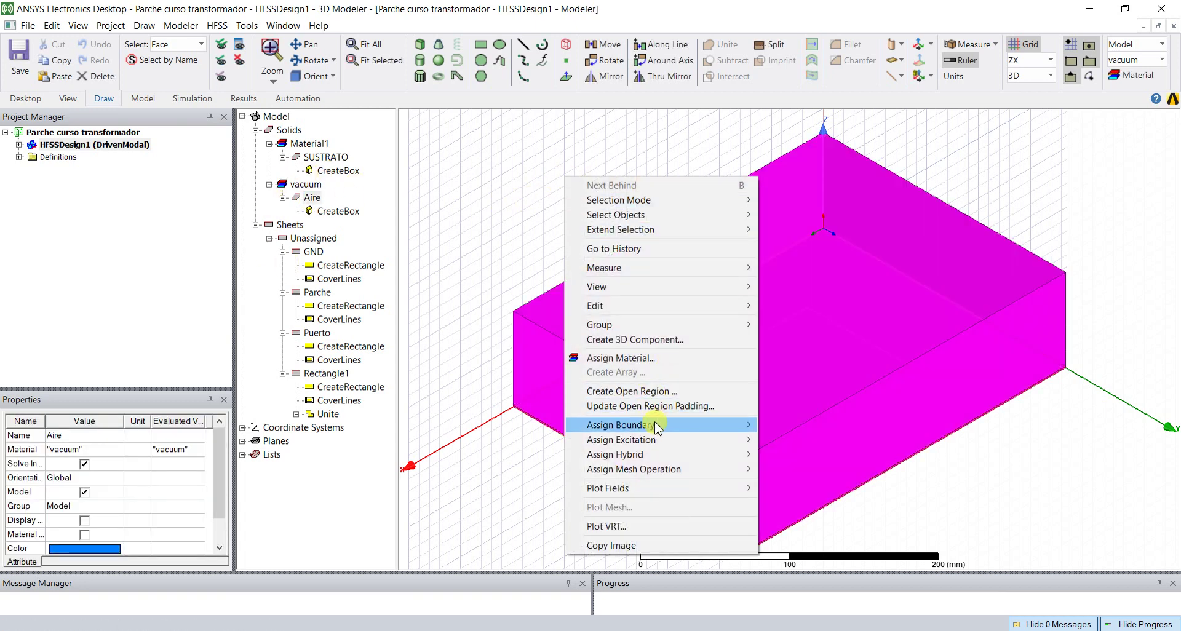
{"action": "mouse_move", "coordinate": [668, 429]}
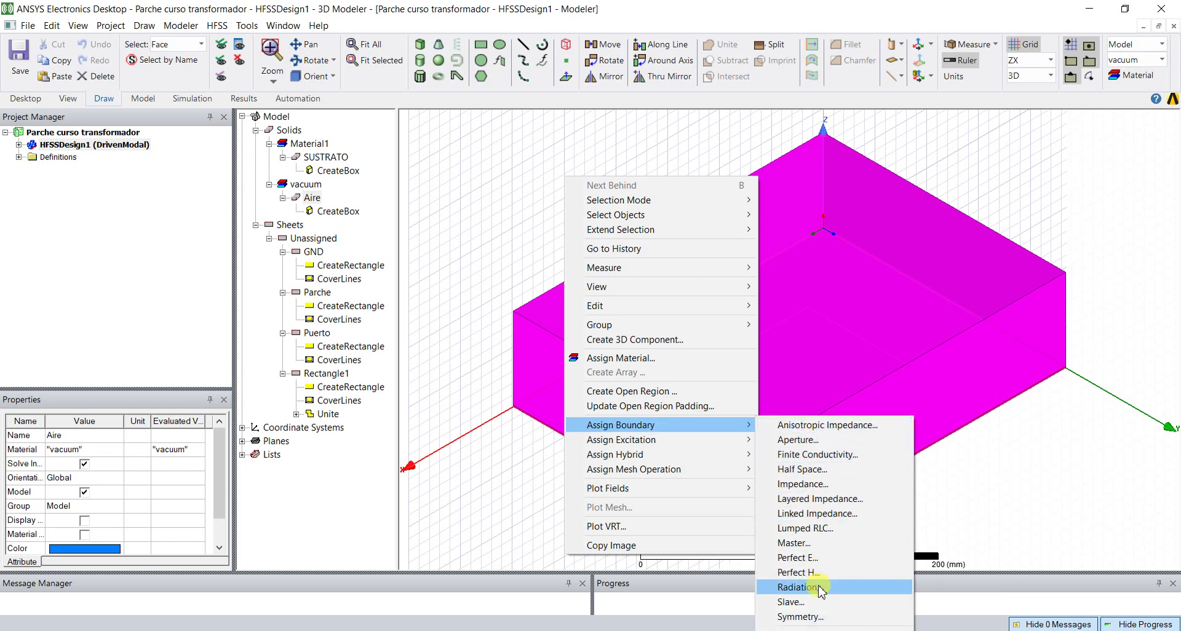
{"action": "left_click", "coordinate": [799, 588]}
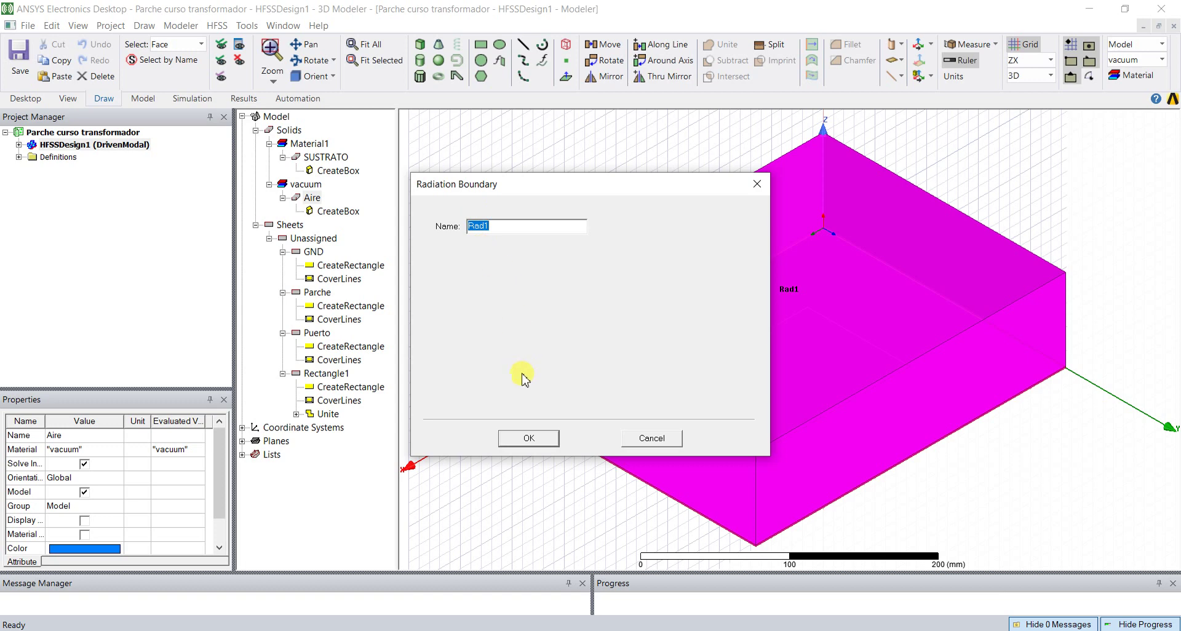
{"action": "left_click", "coordinate": [530, 440]}
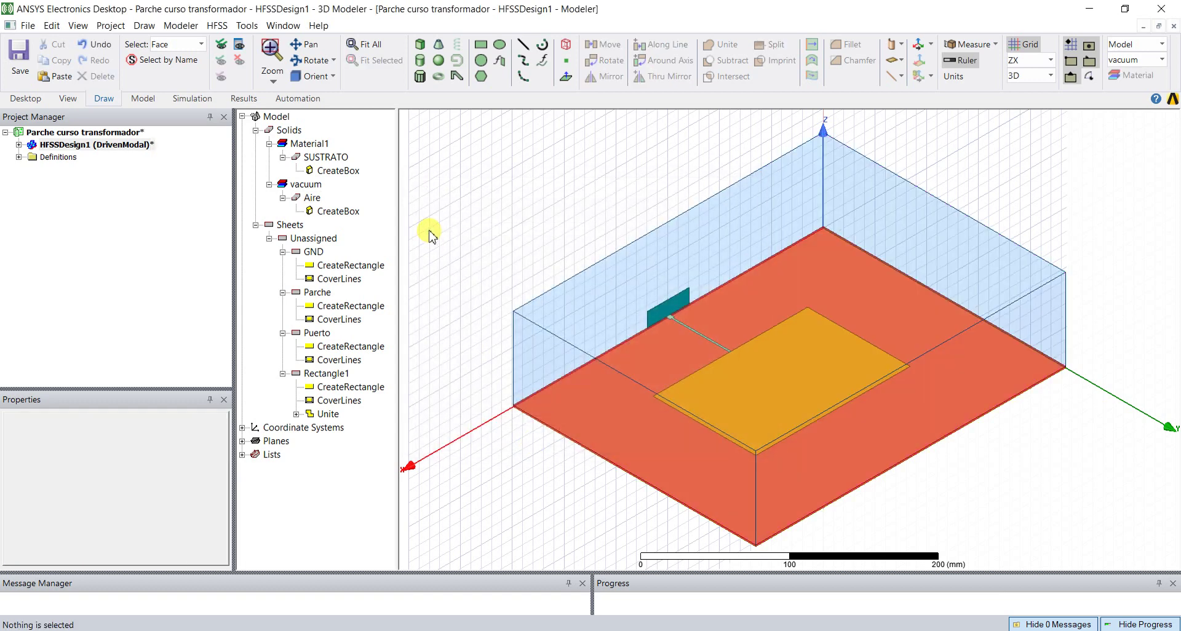
Assign a Perfect E boundary named "parche" to the GND sheet, leaving the infinite ground plane option off
{"action": "left_click", "coordinate": [312, 253]}
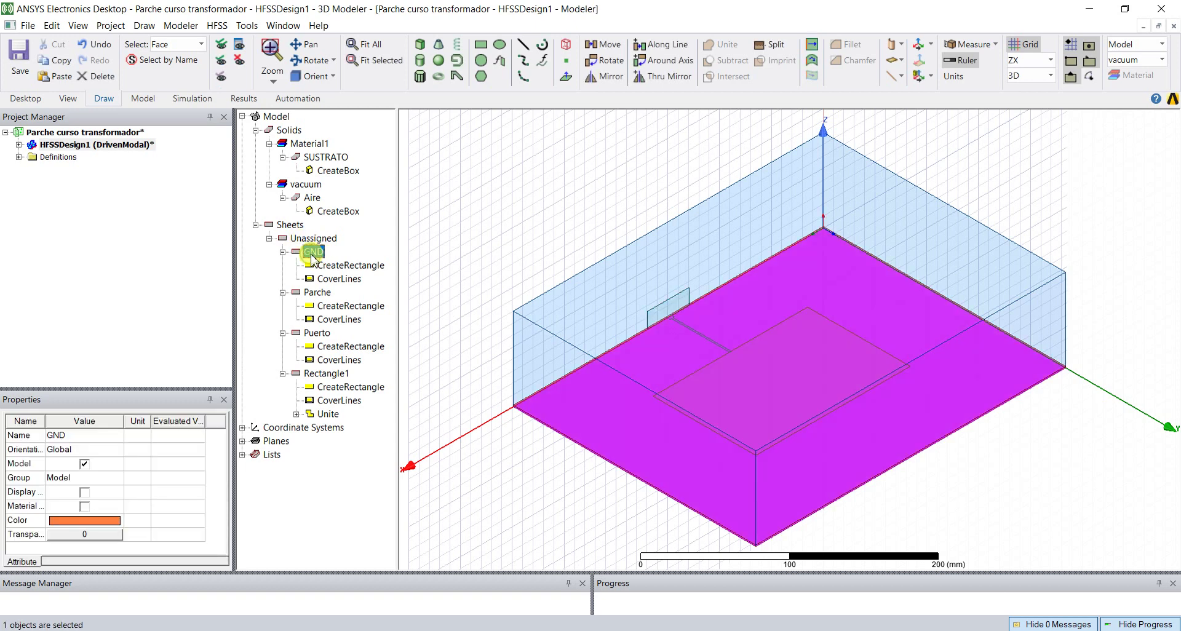
{"action": "left_click", "coordinate": [318, 293]}
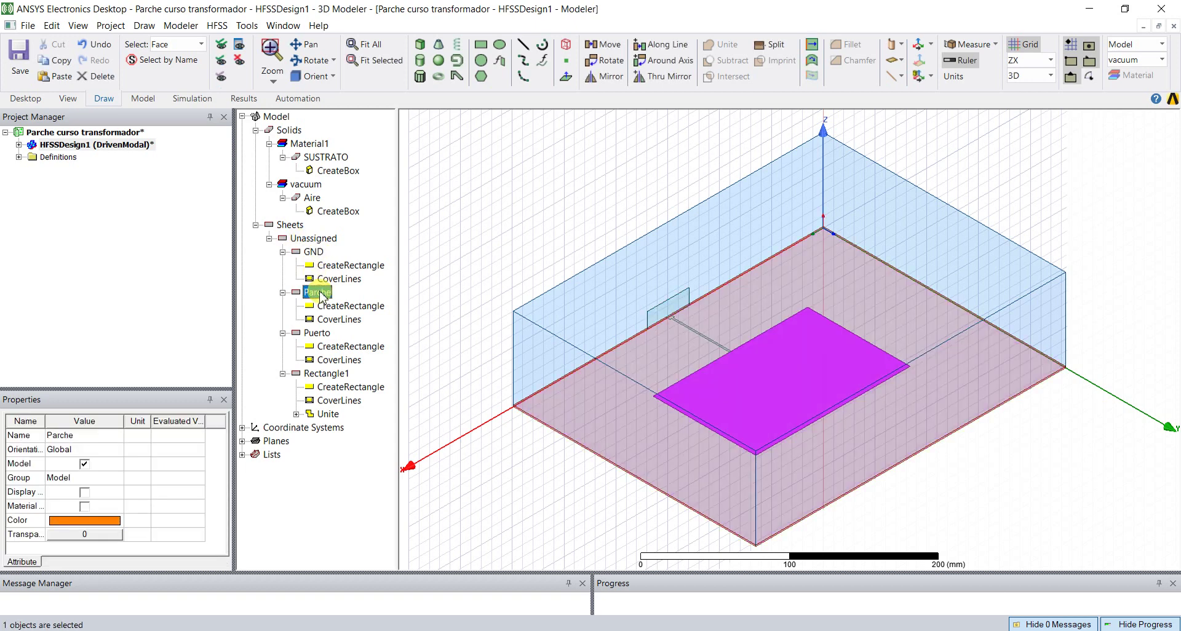
{"action": "left_click", "coordinate": [317, 333]}
{"action": "left_click", "coordinate": [337, 375]}
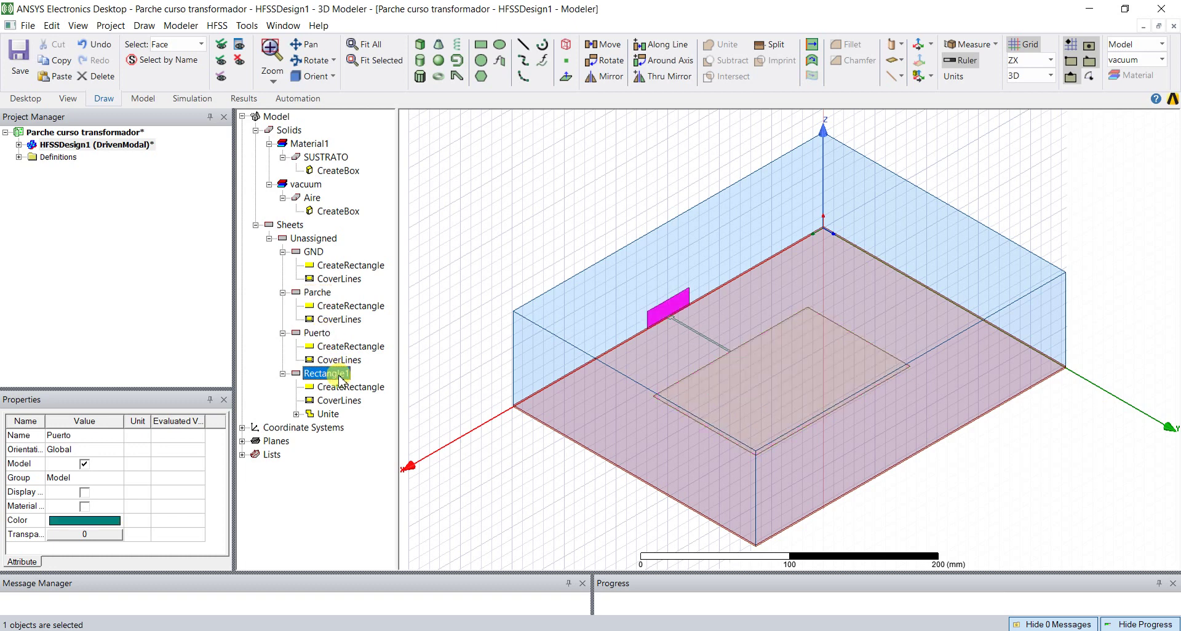
{"action": "left_click", "coordinate": [313, 253]}
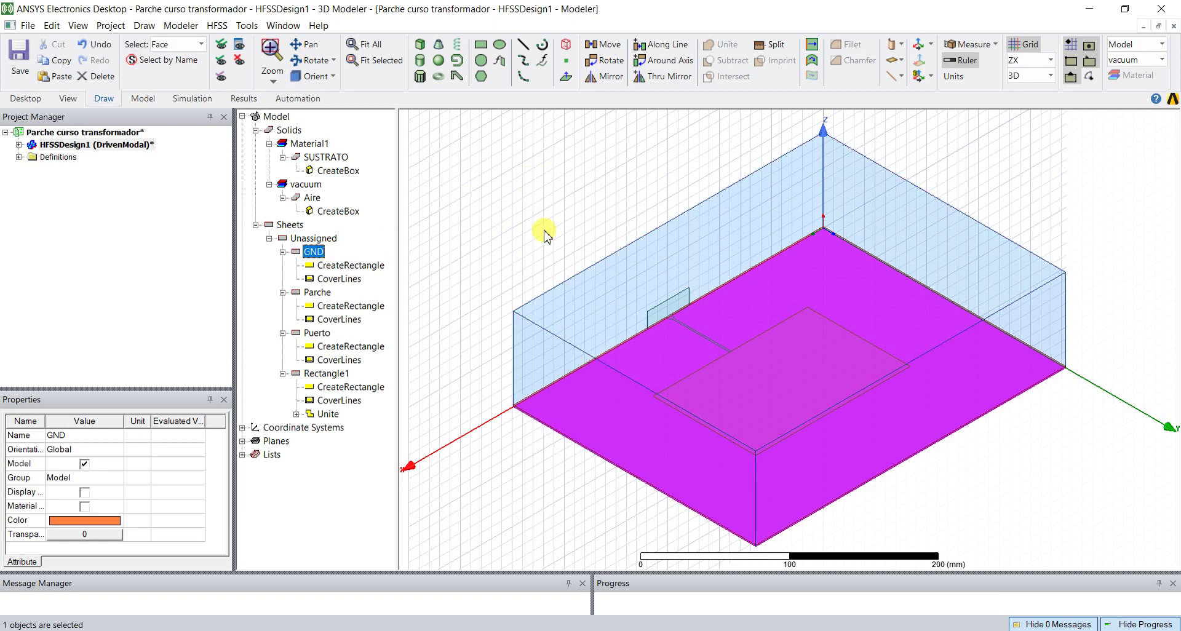
{"action": "right_click", "coordinate": [541, 194]}
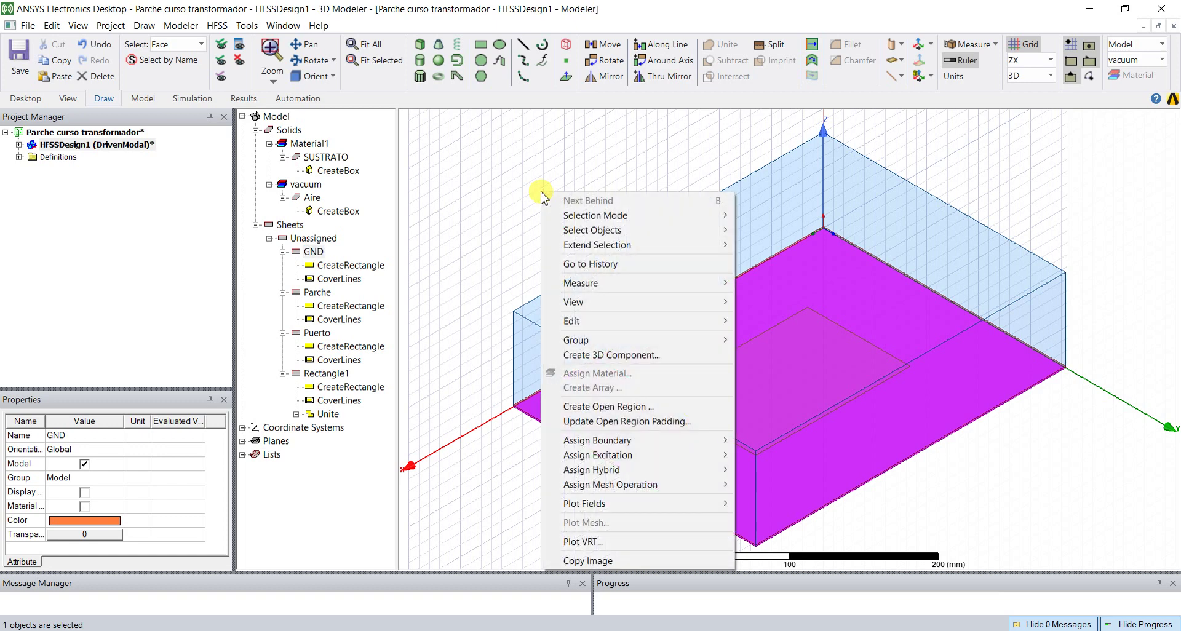
{"action": "mouse_move", "coordinate": [614, 441]}
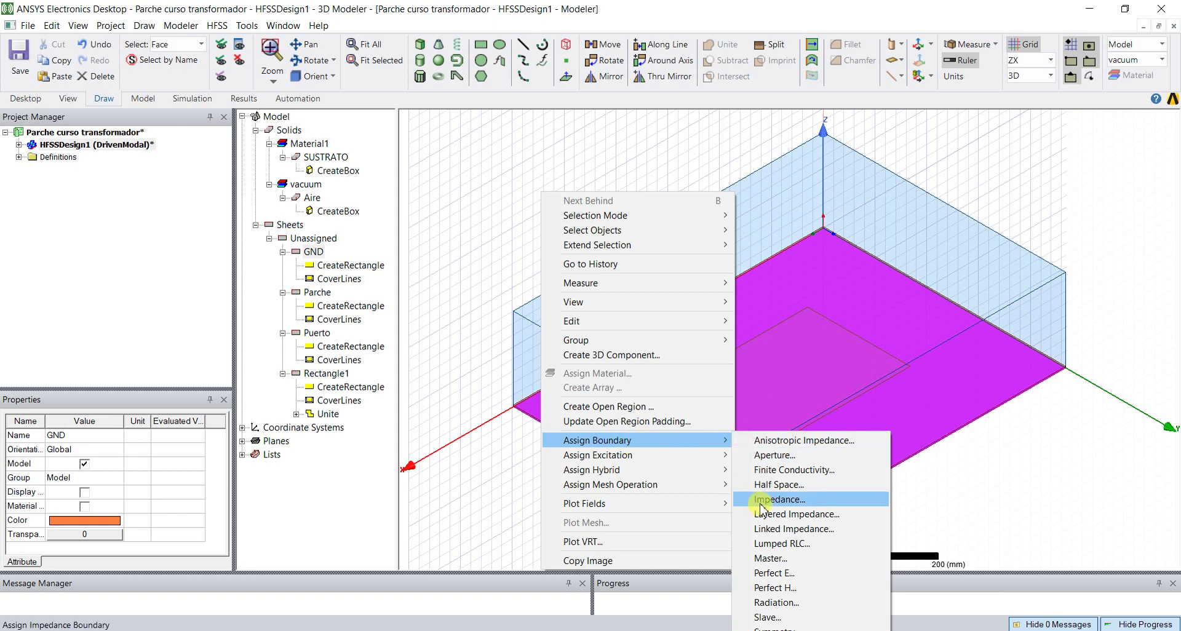
{"action": "left_click", "coordinate": [800, 577]}
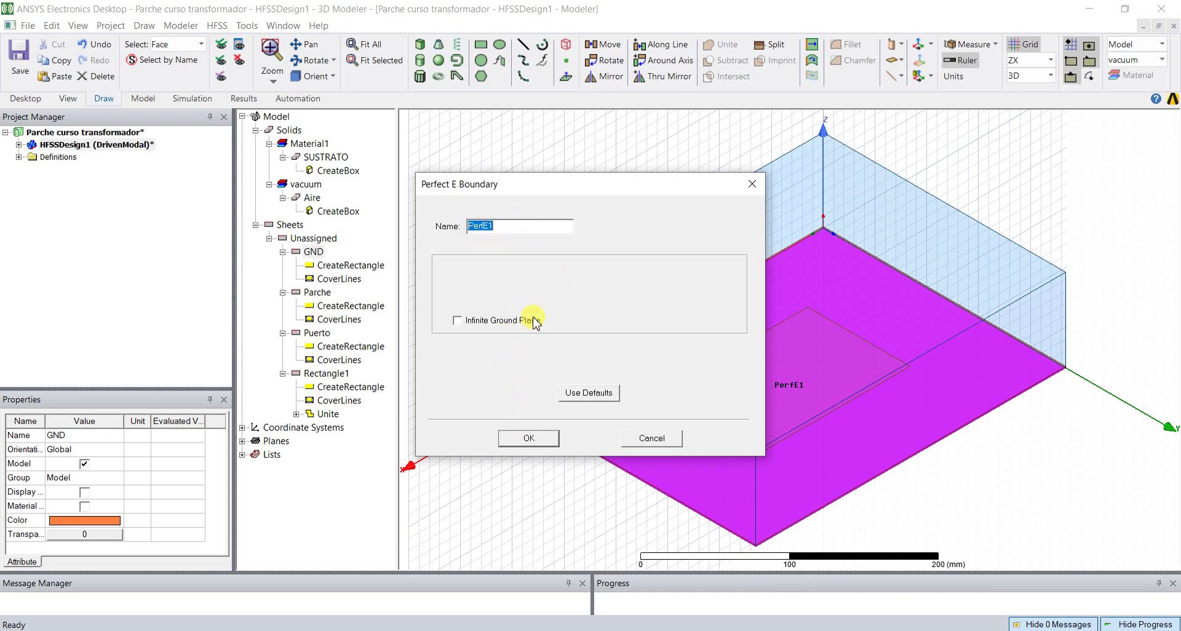
{"action": "type", "text": "parche"}
{"action": "left_click", "coordinate": [527, 439]}
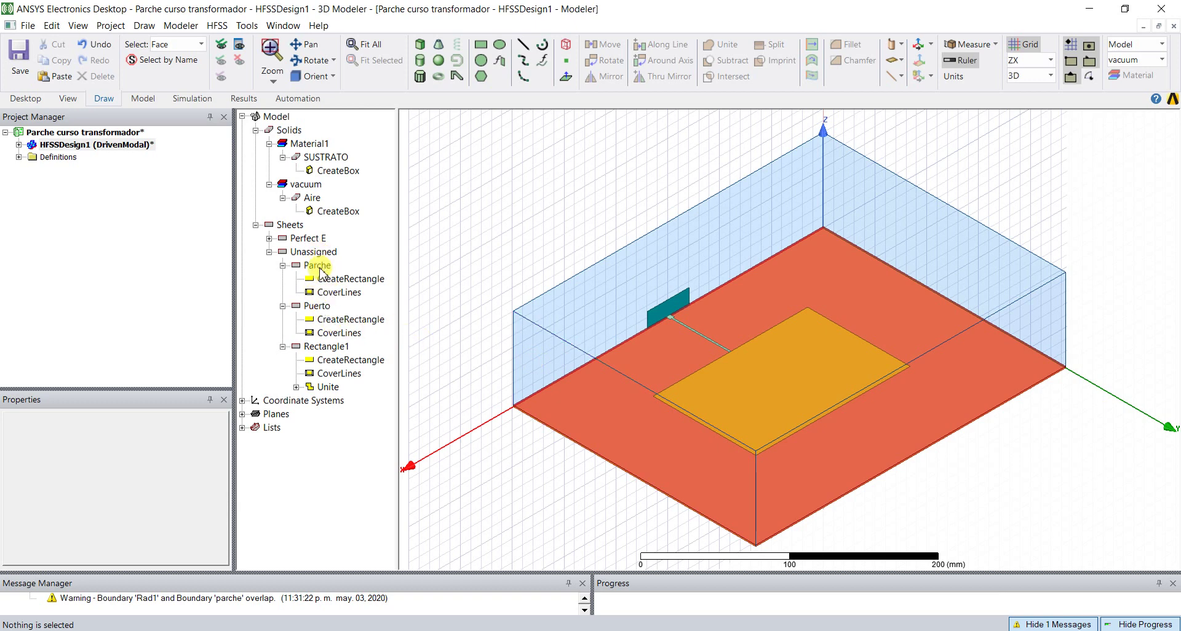
Rename the Perfect E boundary assigned to the ground sheet as GND
{"action": "left_click", "coordinate": [317, 266]}
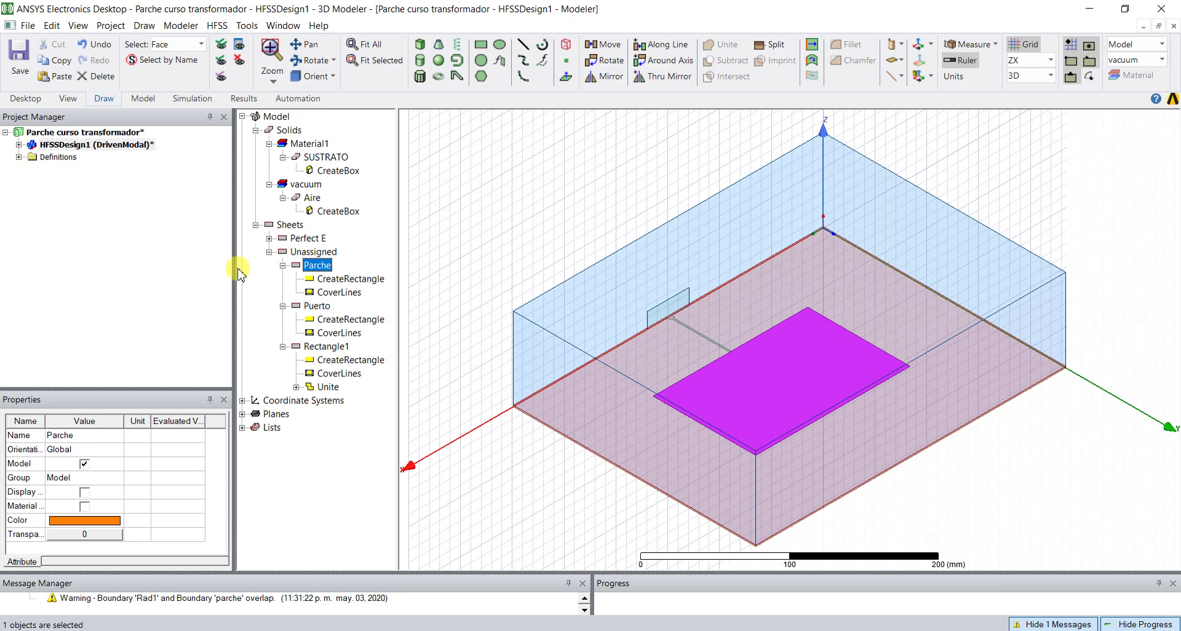
{"action": "left_click", "coordinate": [268, 239]}
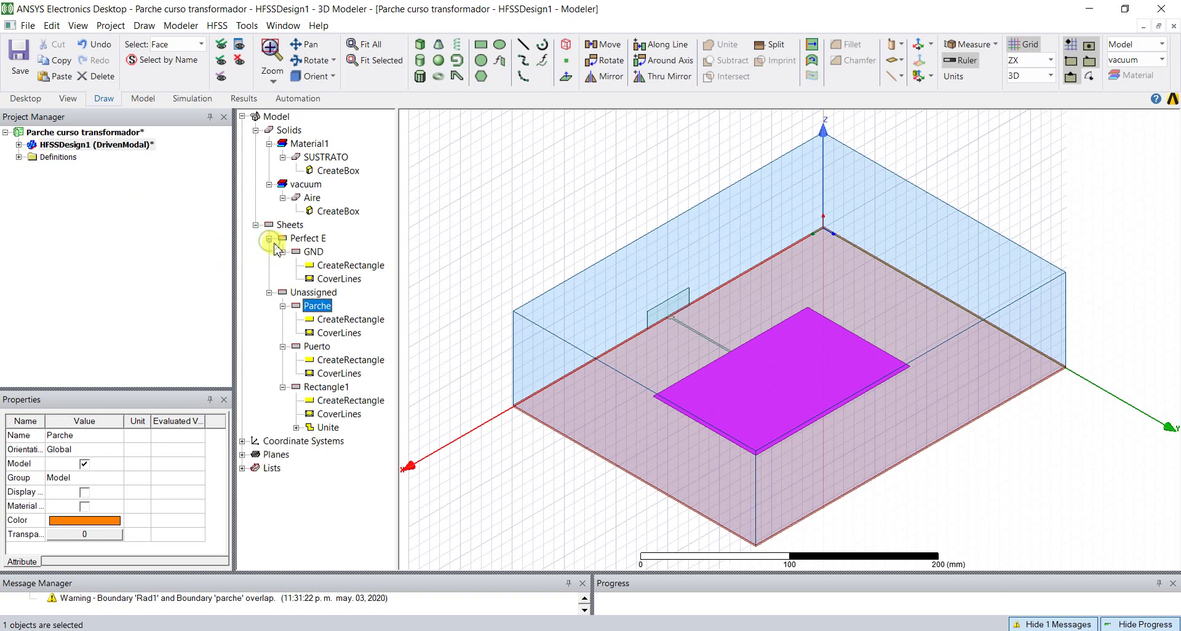
{"action": "left_click", "coordinate": [313, 253]}
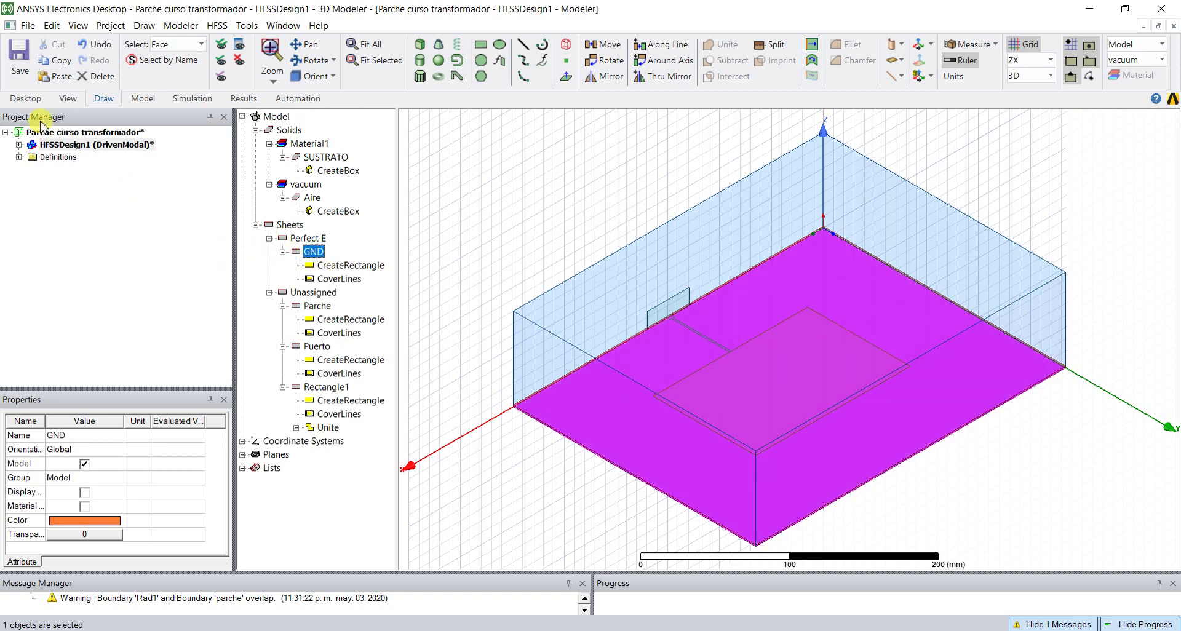
{"action": "left_click", "coordinate": [18, 145]}
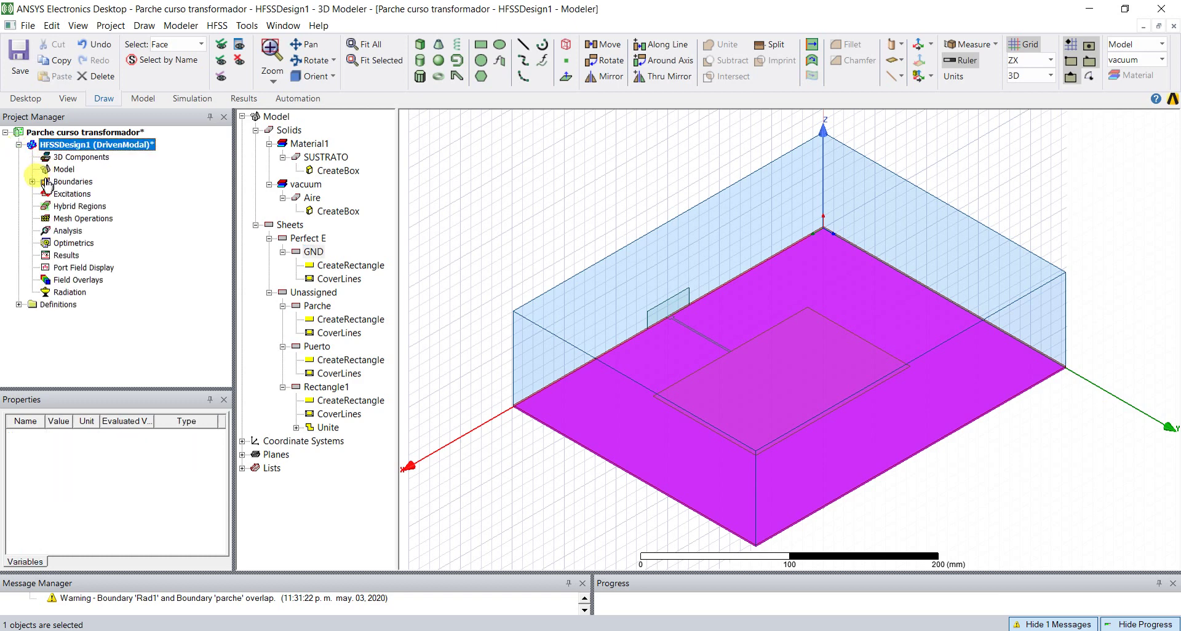
{"action": "left_click", "coordinate": [33, 182]}
{"action": "left_click", "coordinate": [79, 194]}
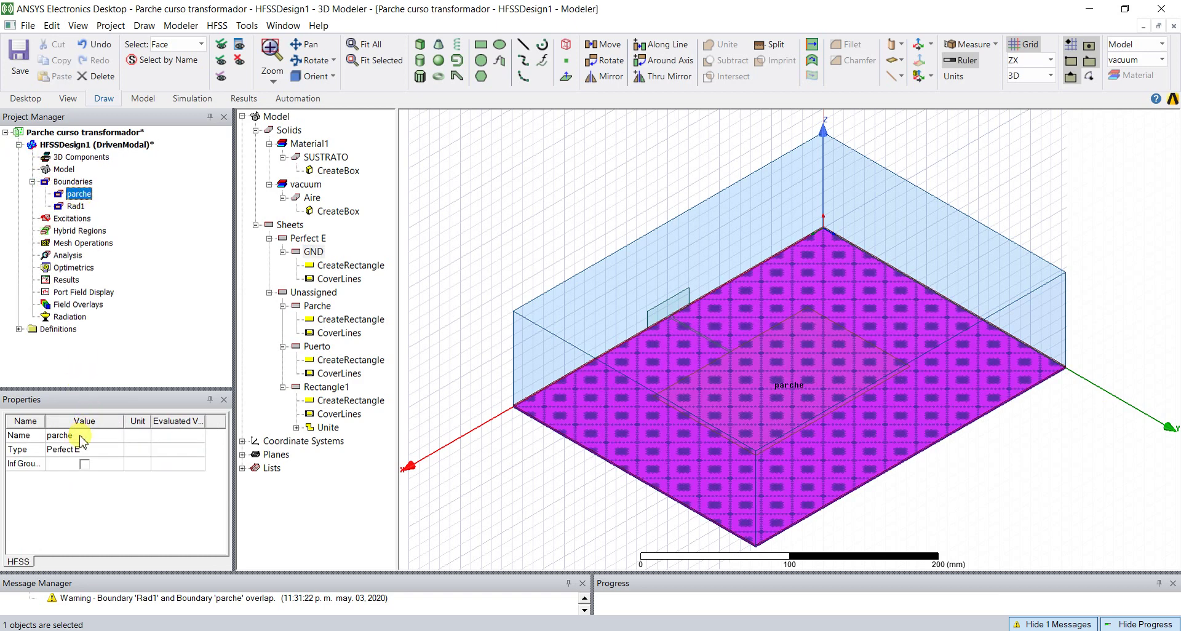
{"action": "left_click", "coordinate": [80, 435]}
{"action": "type", "text": "GND"}
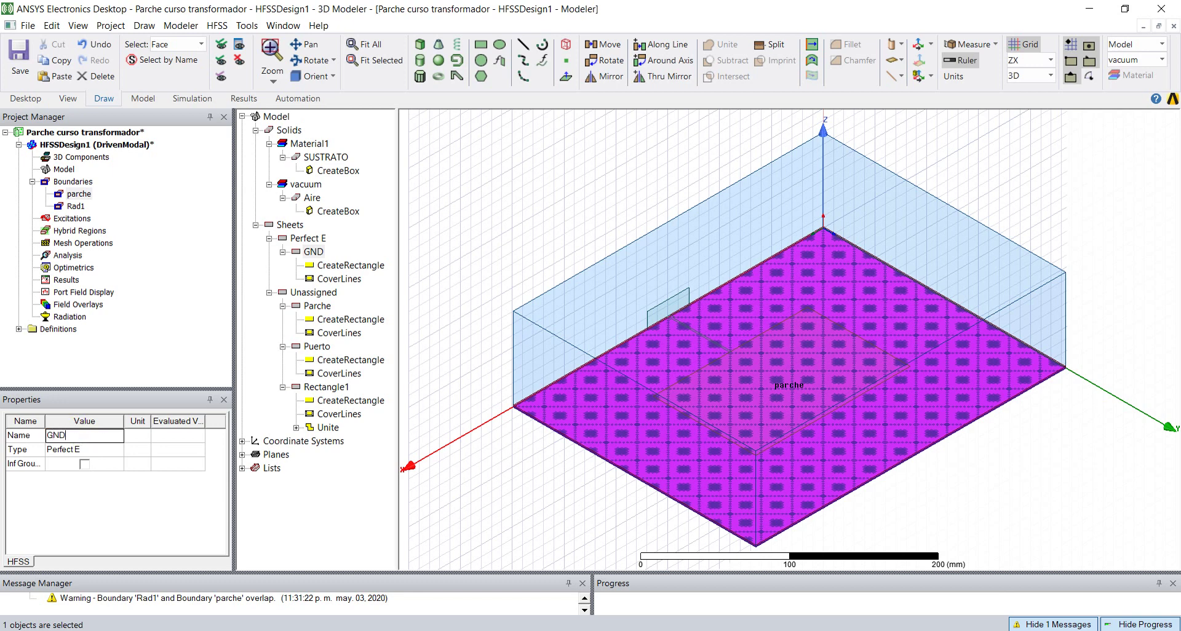
{"action": "key", "text": "Return"}
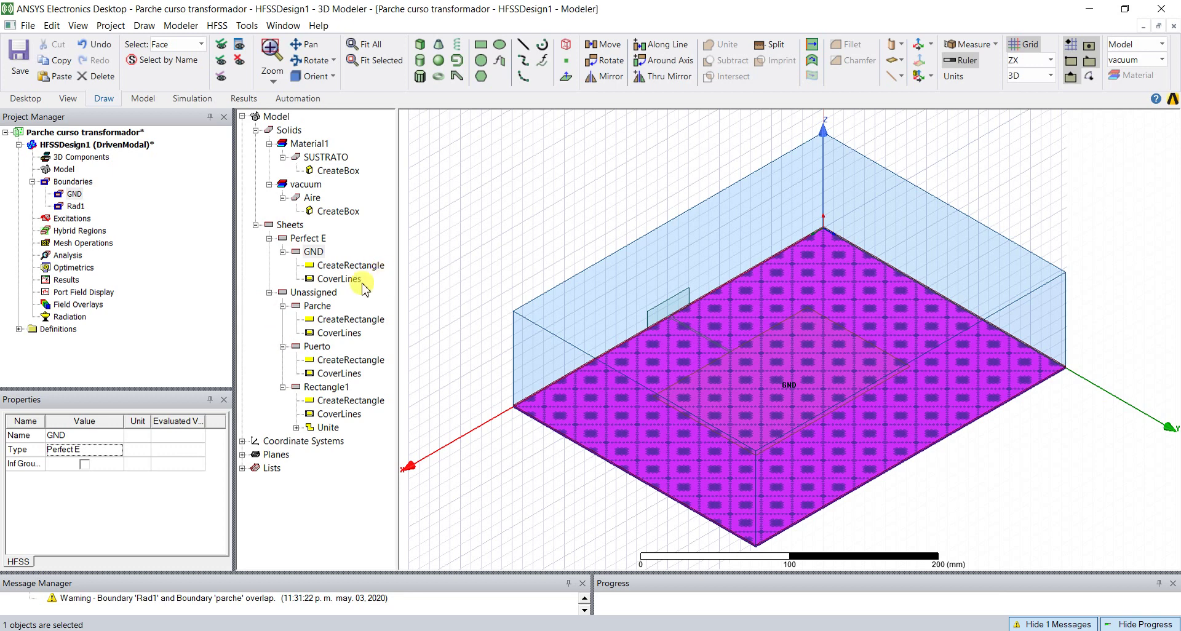
Assign a Perfect E boundary named "Parche" to the Parche sheet
{"action": "left_click", "coordinate": [322, 310]}
{"action": "left_click", "coordinate": [495, 247]}
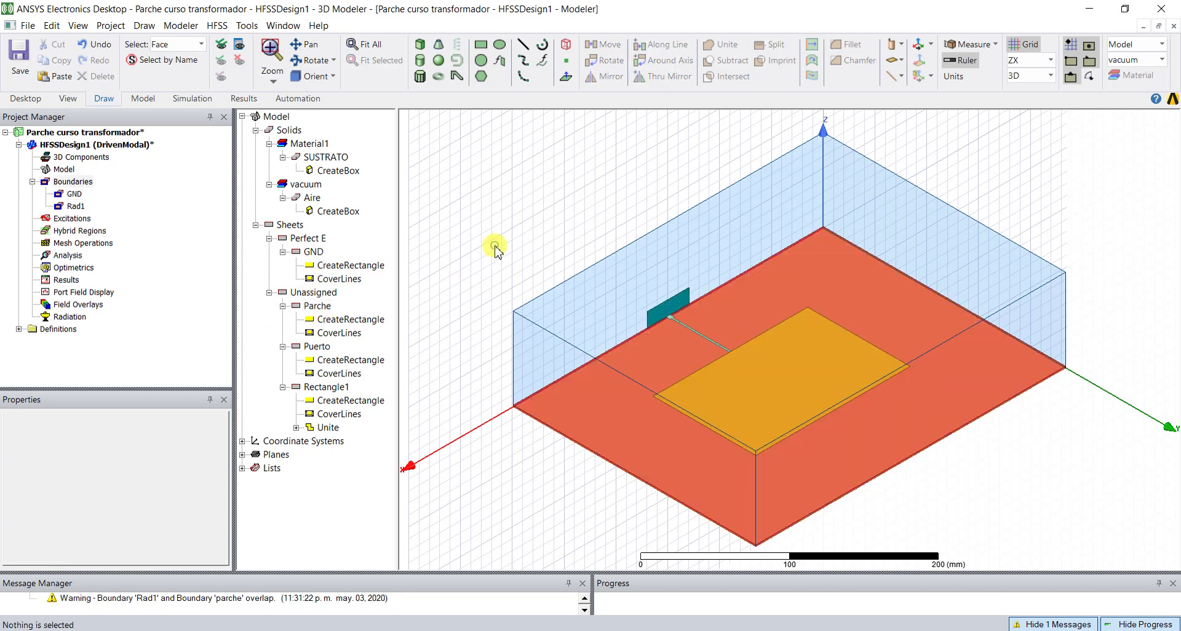
{"action": "left_click", "coordinate": [317, 306]}
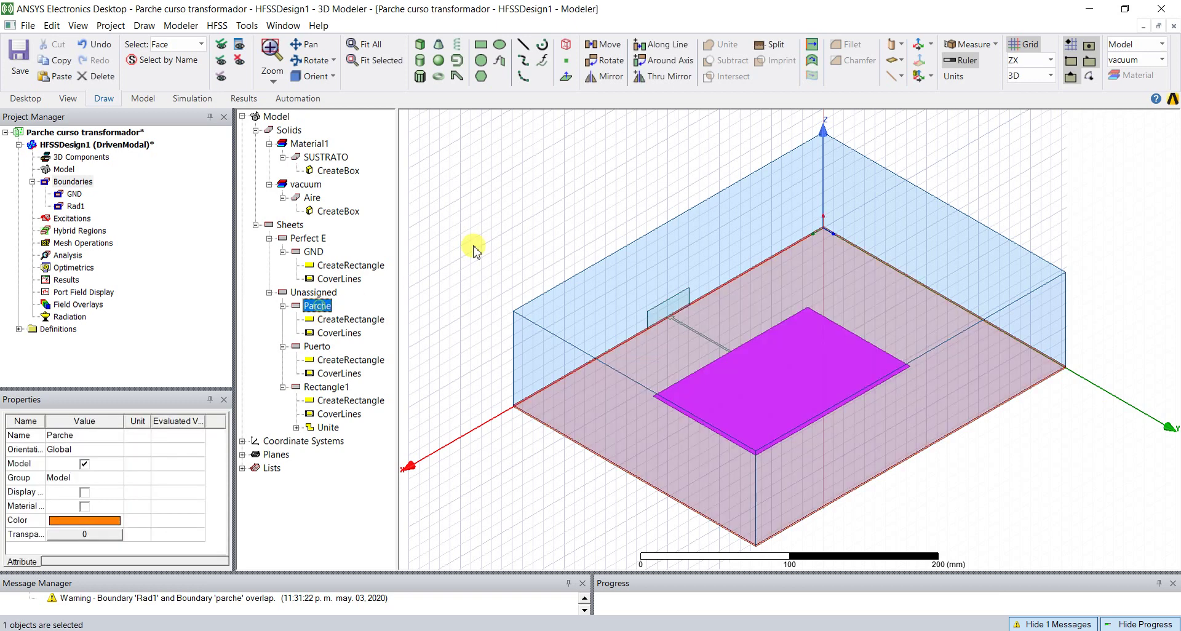
{"action": "right_click", "coordinate": [528, 207]}
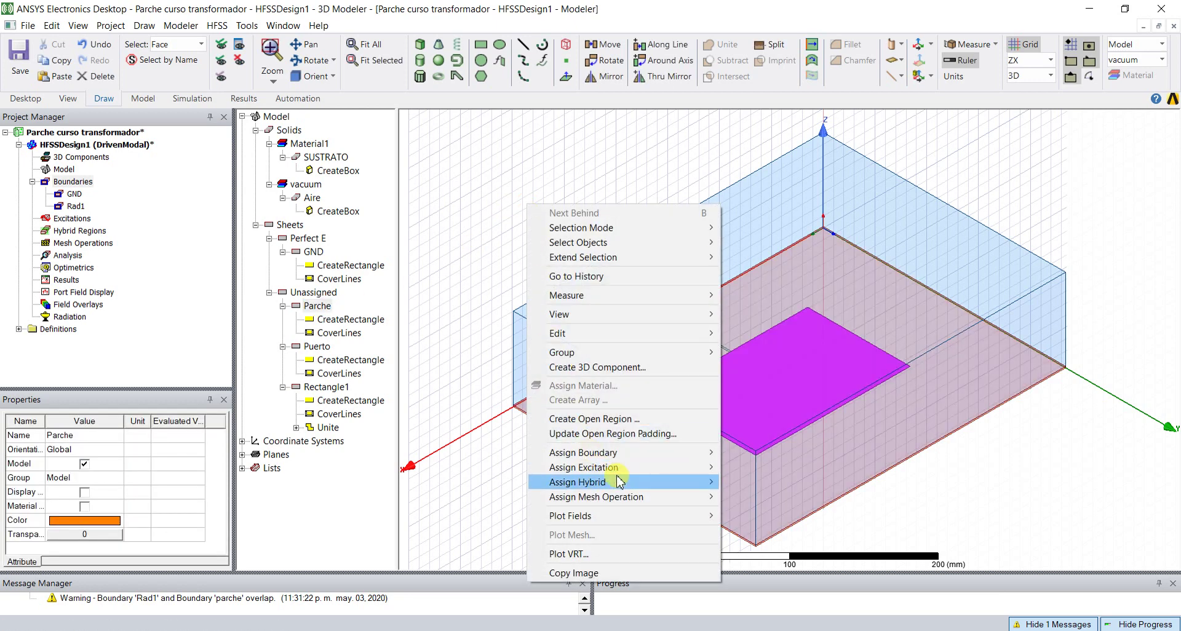
{"action": "mouse_move", "coordinate": [640, 469]}
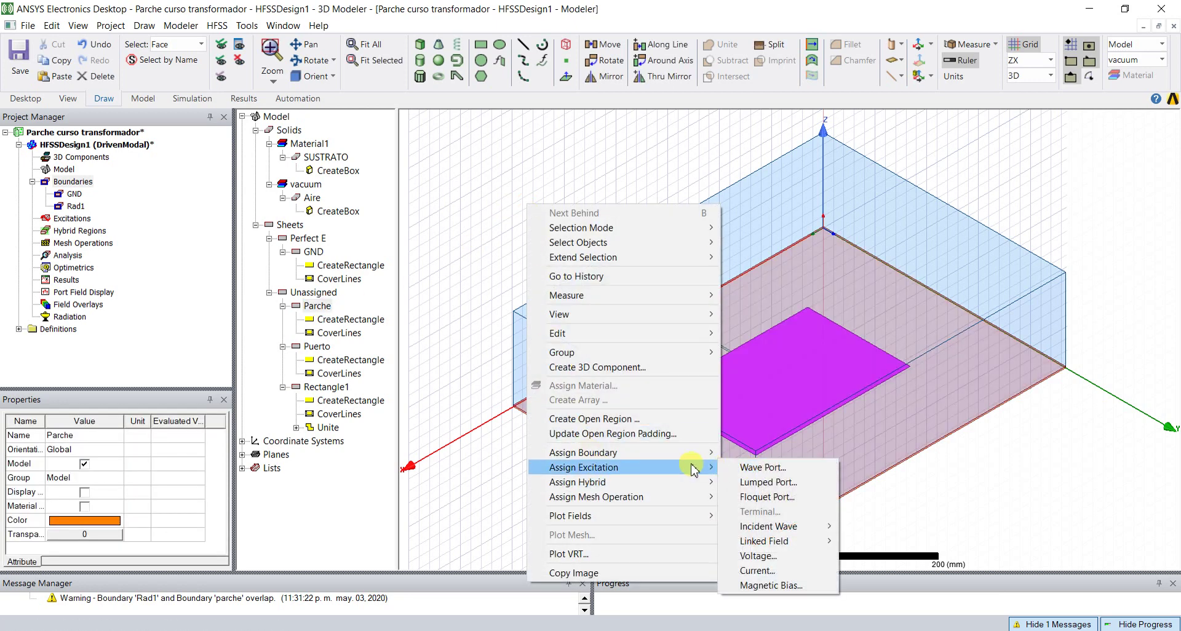
{"action": "mouse_move", "coordinate": [701, 452]}
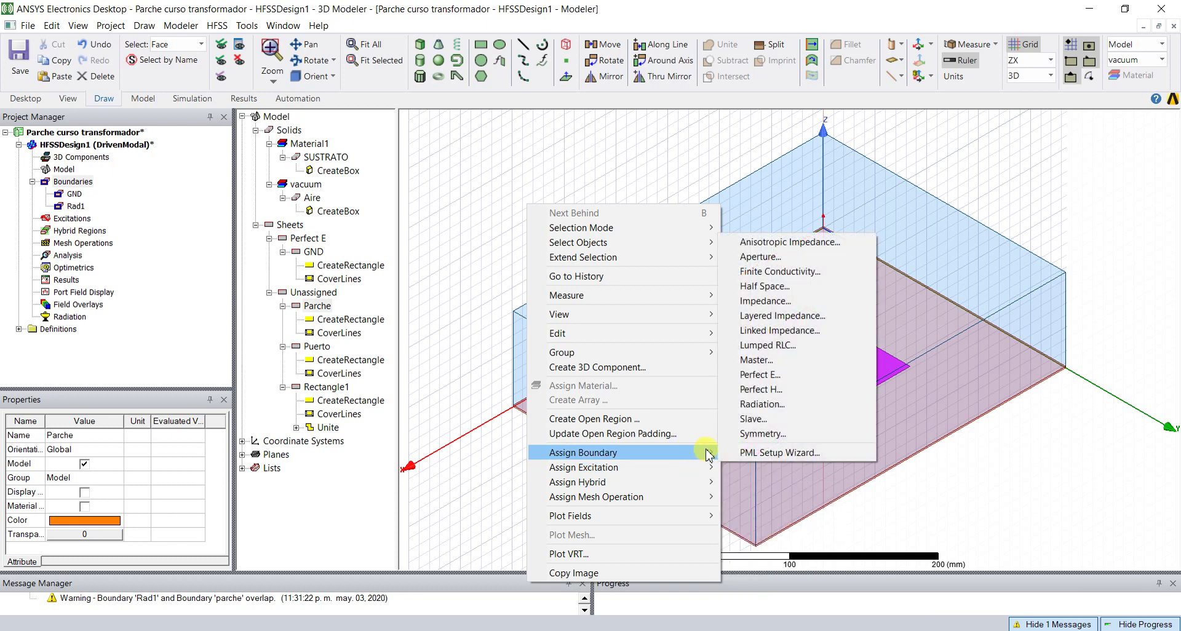
{"action": "left_click", "coordinate": [788, 378]}
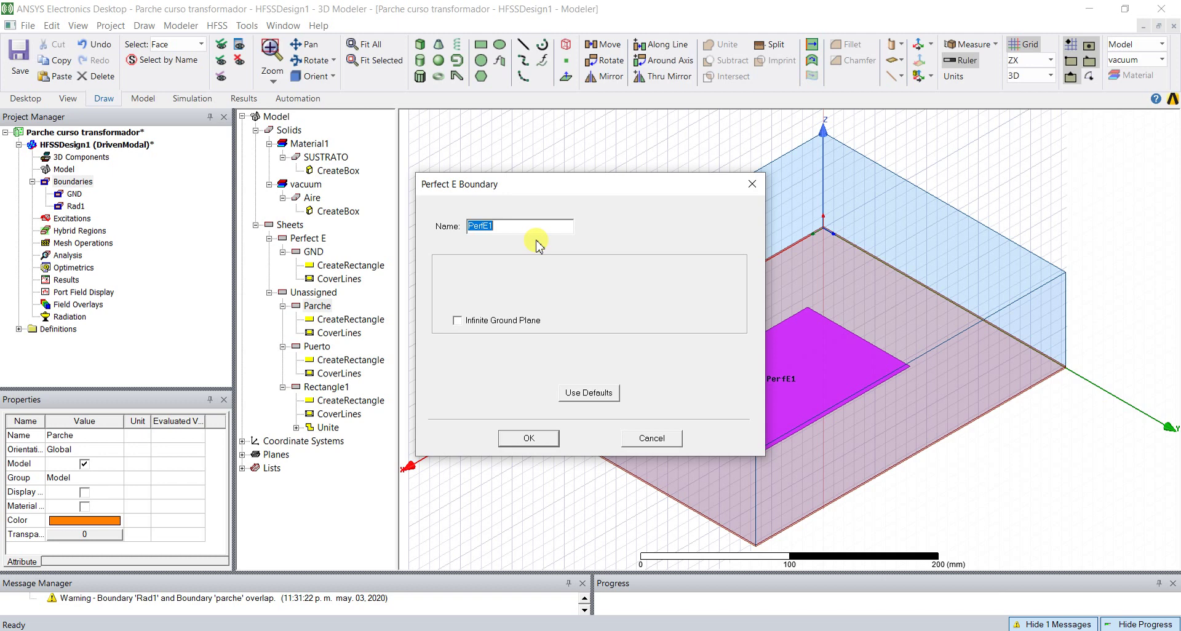
{"action": "type", "text": "Parche"}
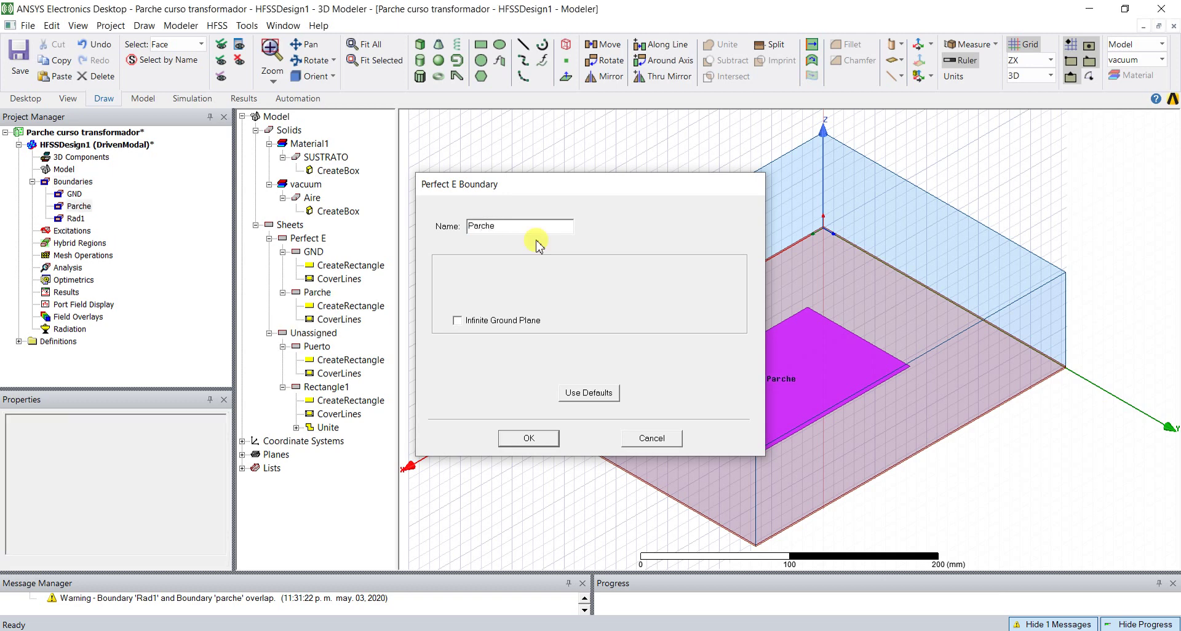
{"action": "key", "text": "Return"}
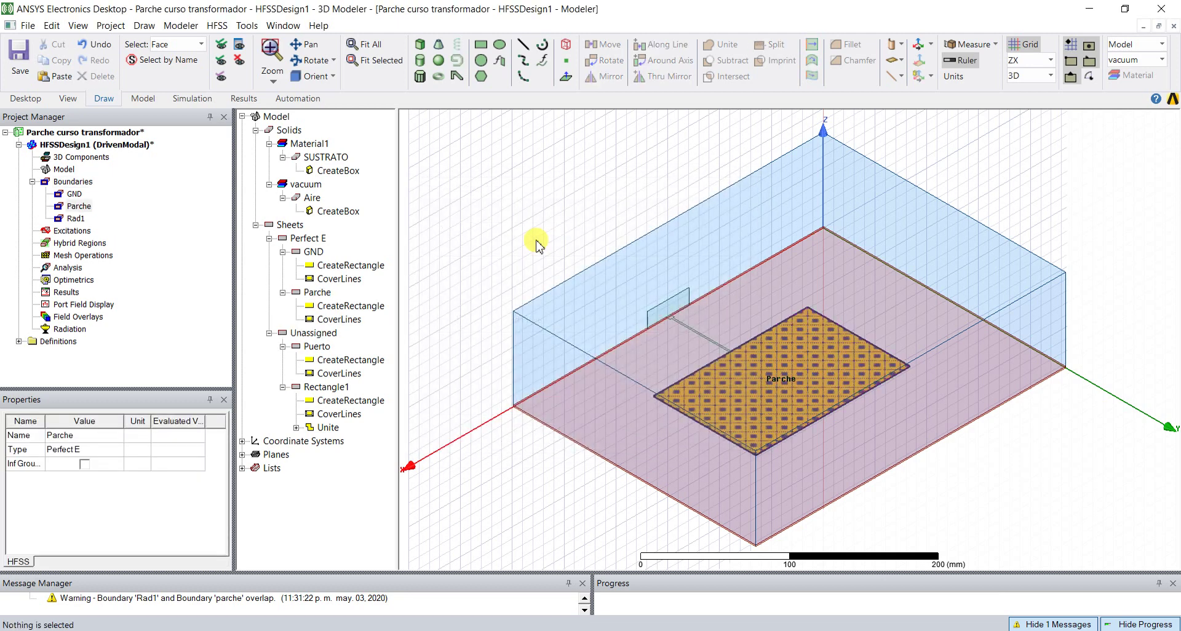
Rename the feed line sheet Rectangle1 as Alimentacion
{"action": "left_click", "coordinate": [326, 387]}
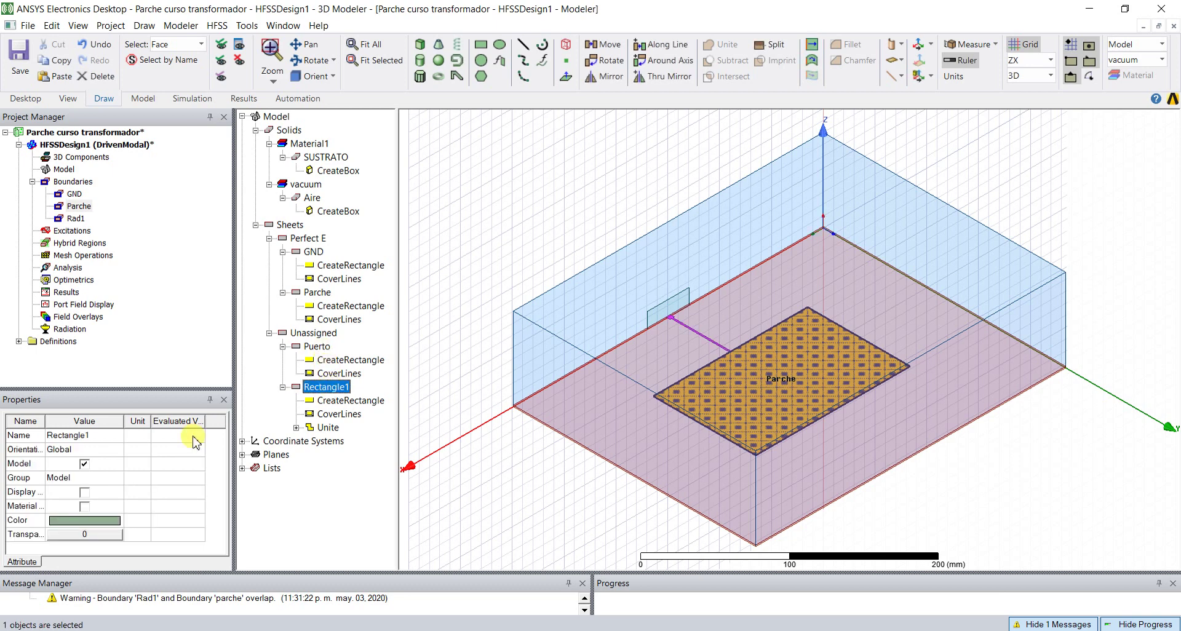
{"action": "left_click", "coordinate": [102, 434]}
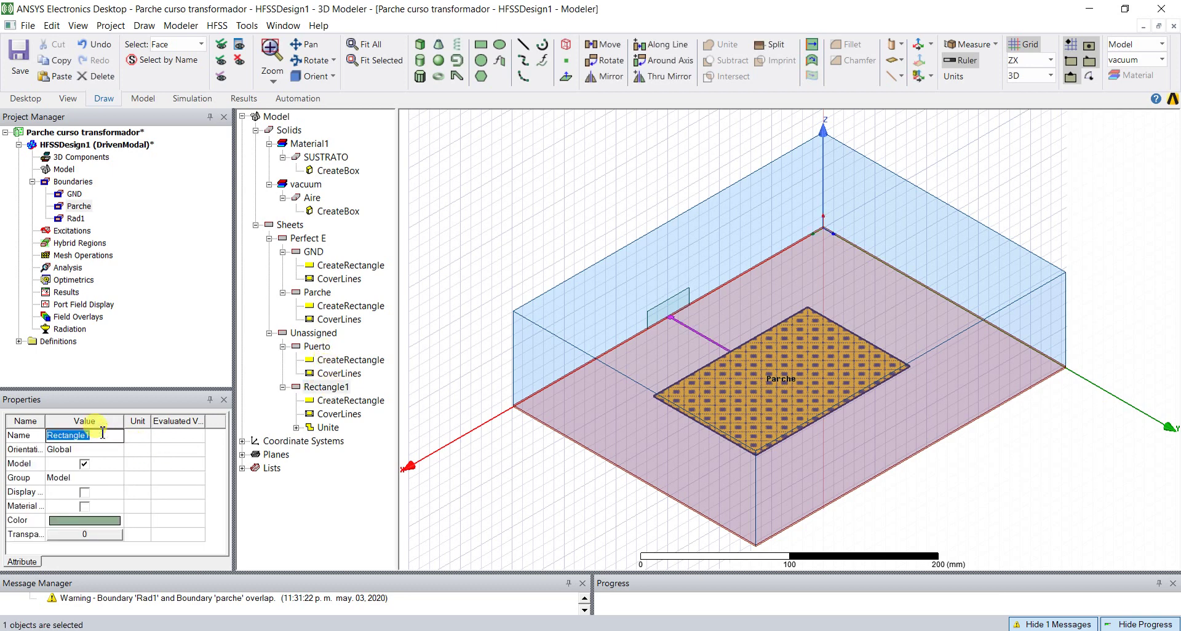
{"action": "type", "text": "Alimentacion"}
{"action": "key", "text": "Return"}
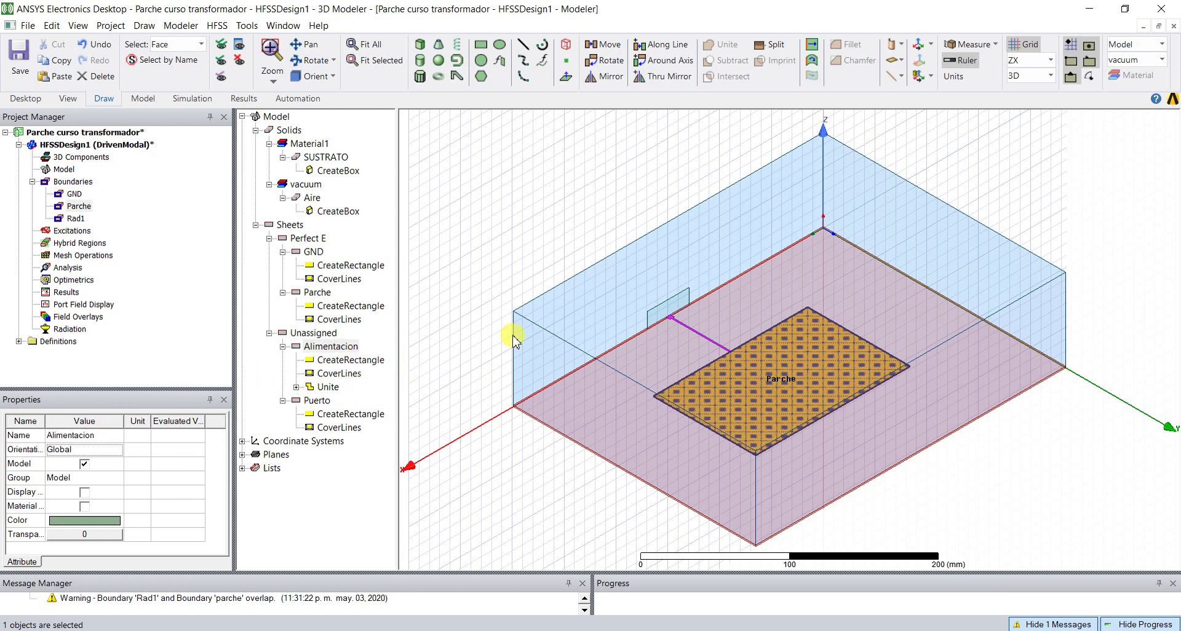
Assign a Perfect E boundary named "Alimentacion" to the feed line sheet
{"action": "right_click", "coordinate": [462, 255]}
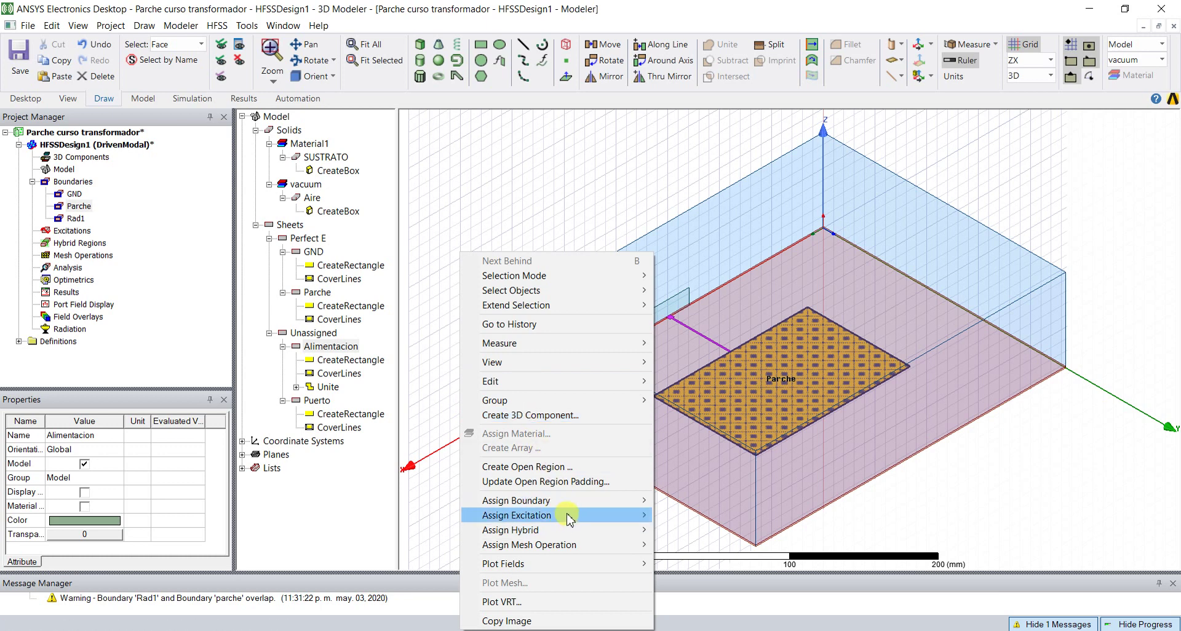
{"action": "mouse_move", "coordinate": [590, 501]}
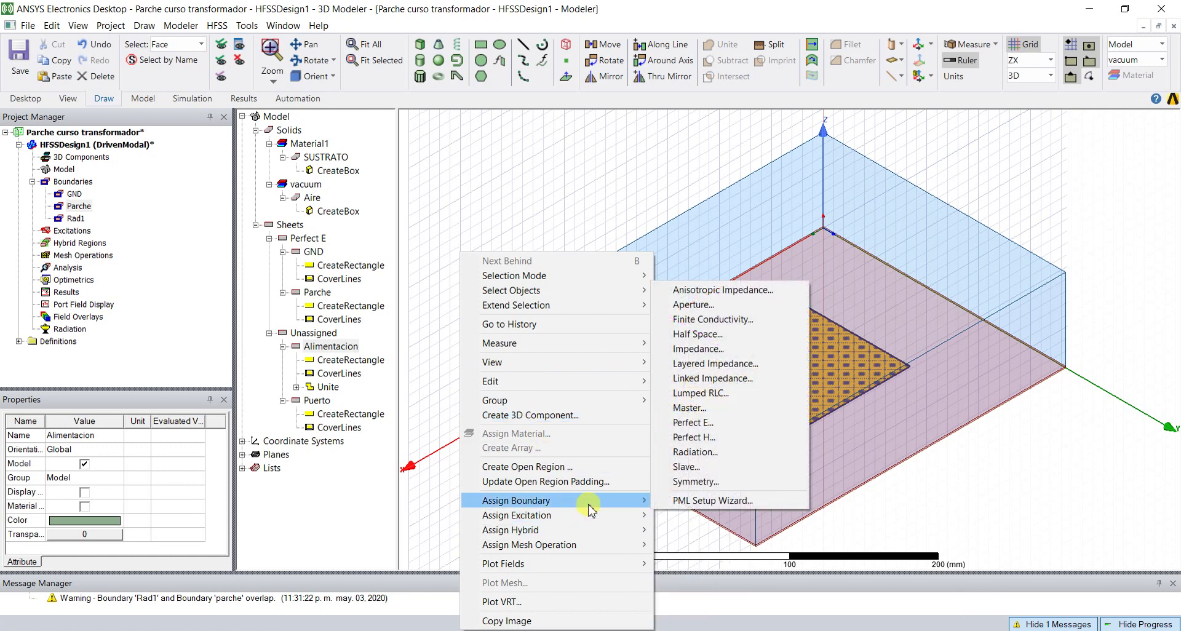
{"action": "left_click", "coordinate": [703, 424]}
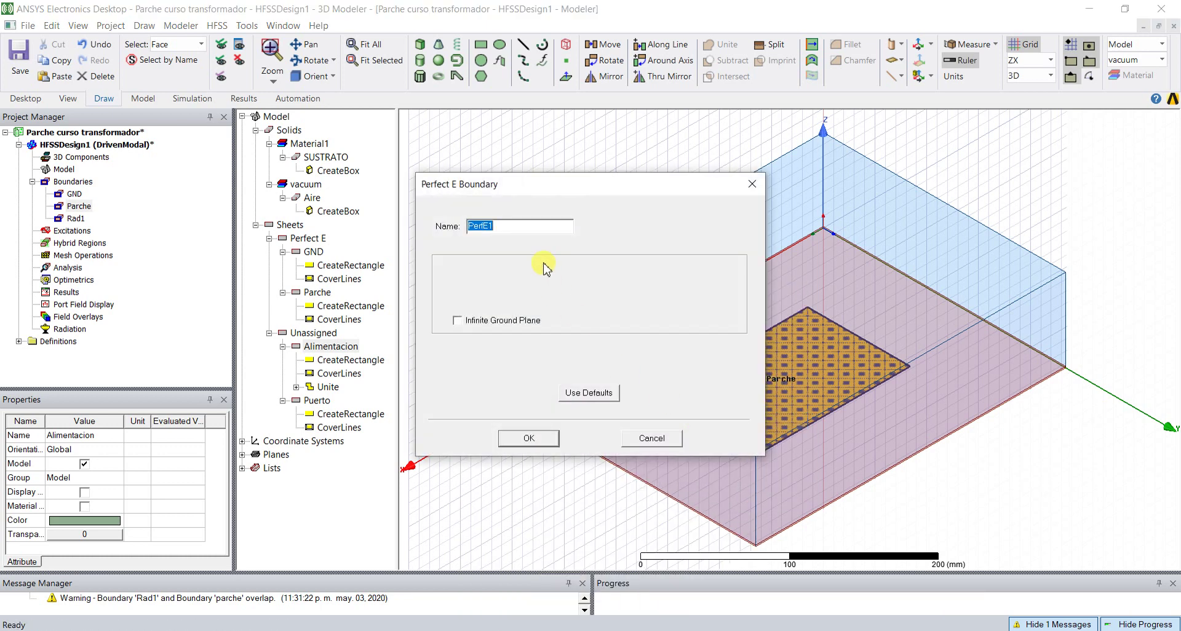
{"action": "type", "text": "Alimentacion"}
{"action": "key", "text": "Return"}
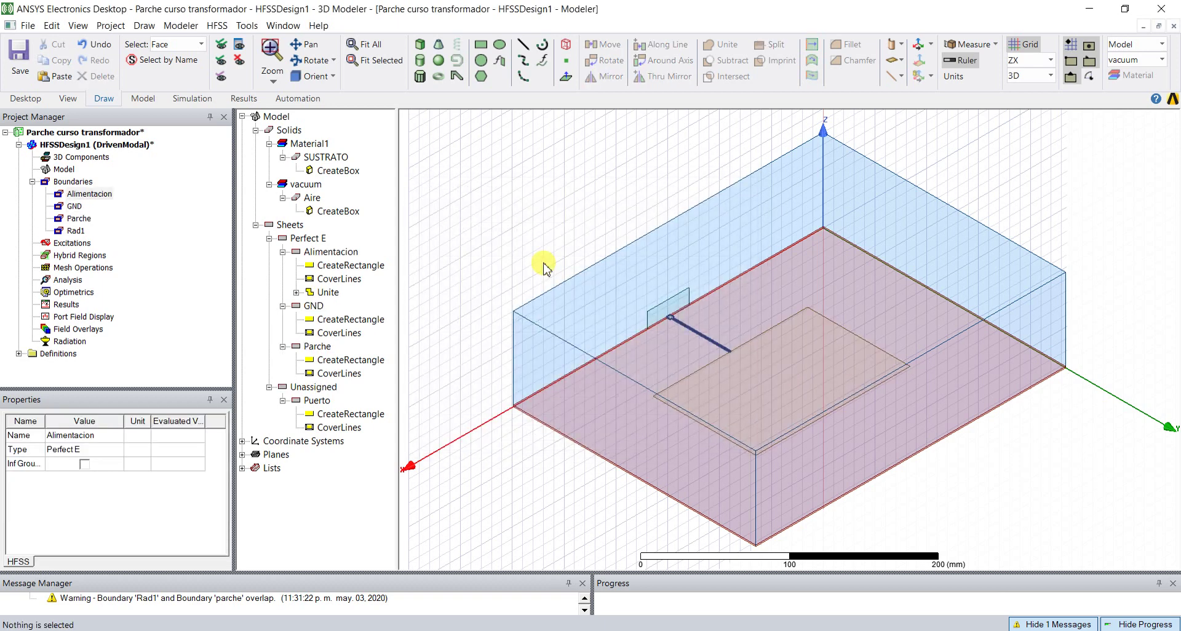
Review the Alimentacion, GND, Parche and Rad1 boundaries one by one on the model and save the project
{"action": "left_click", "coordinate": [86, 195]}
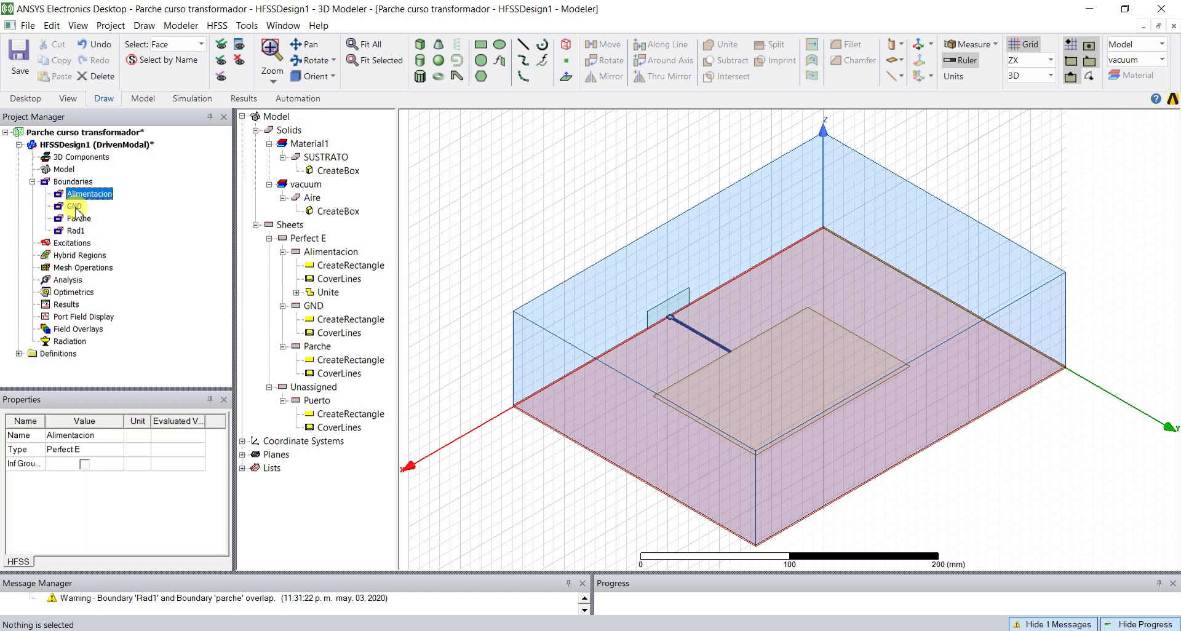
{"action": "left_click", "coordinate": [75, 207]}
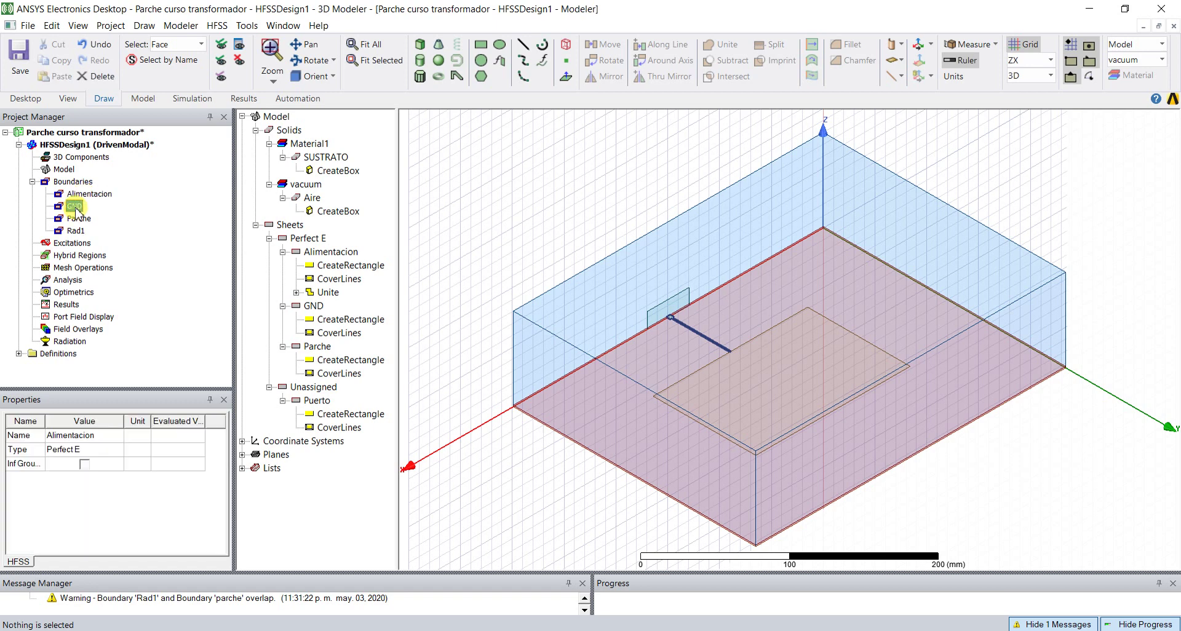
{"action": "left_click", "coordinate": [79, 219]}
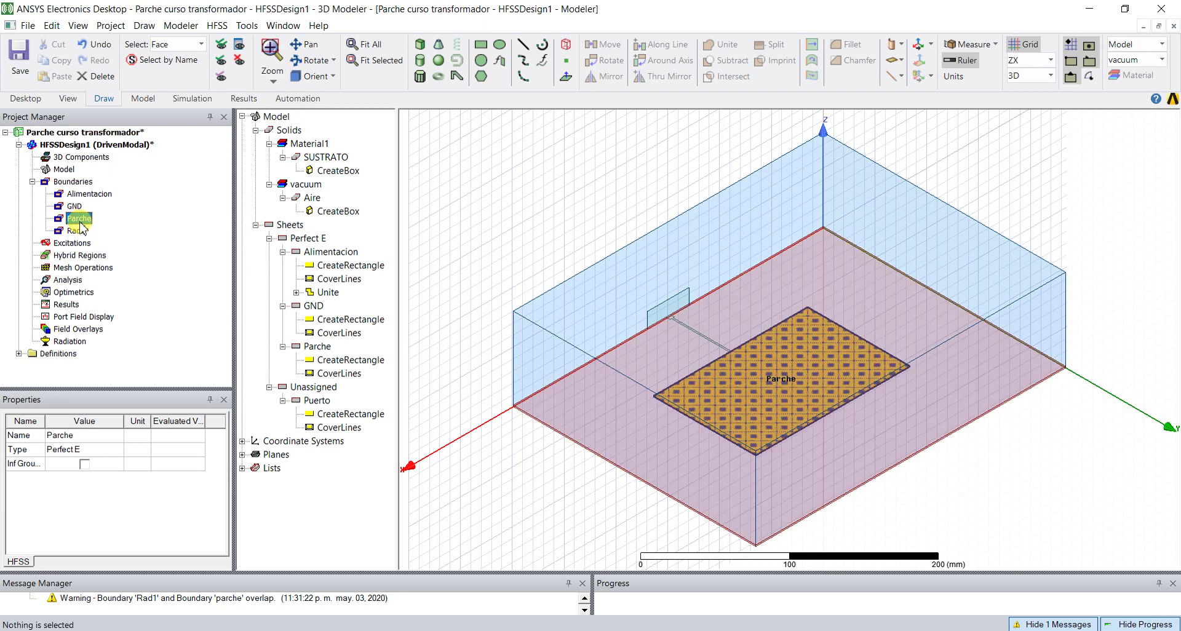
{"action": "left_click", "coordinate": [75, 231]}
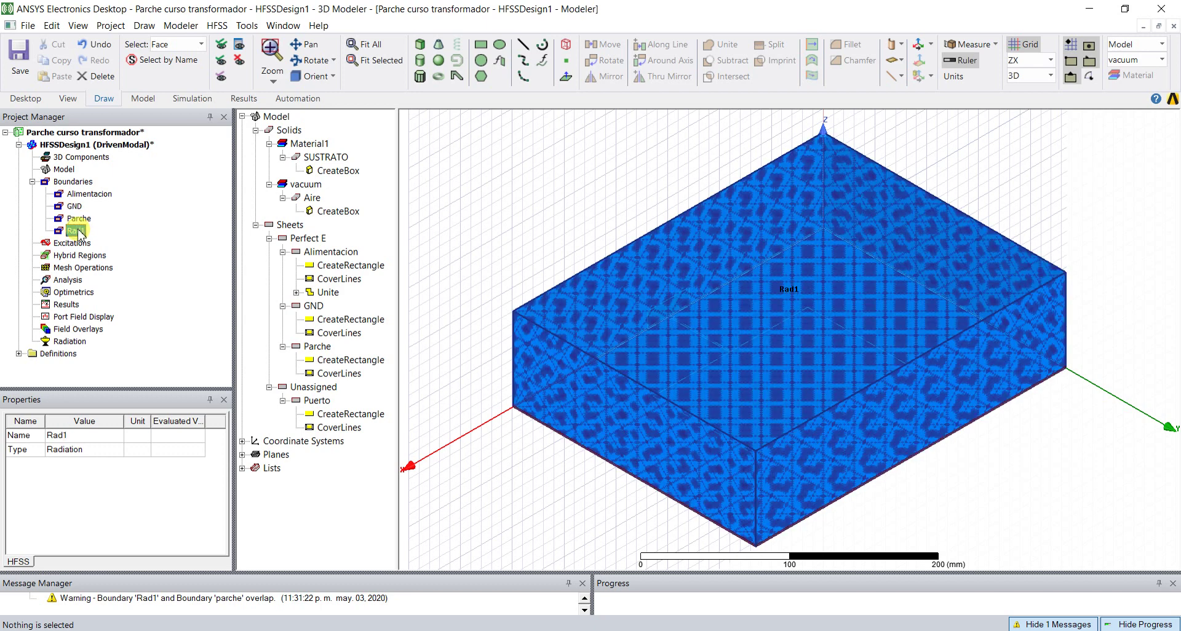
{"action": "left_click", "coordinate": [20, 51]}
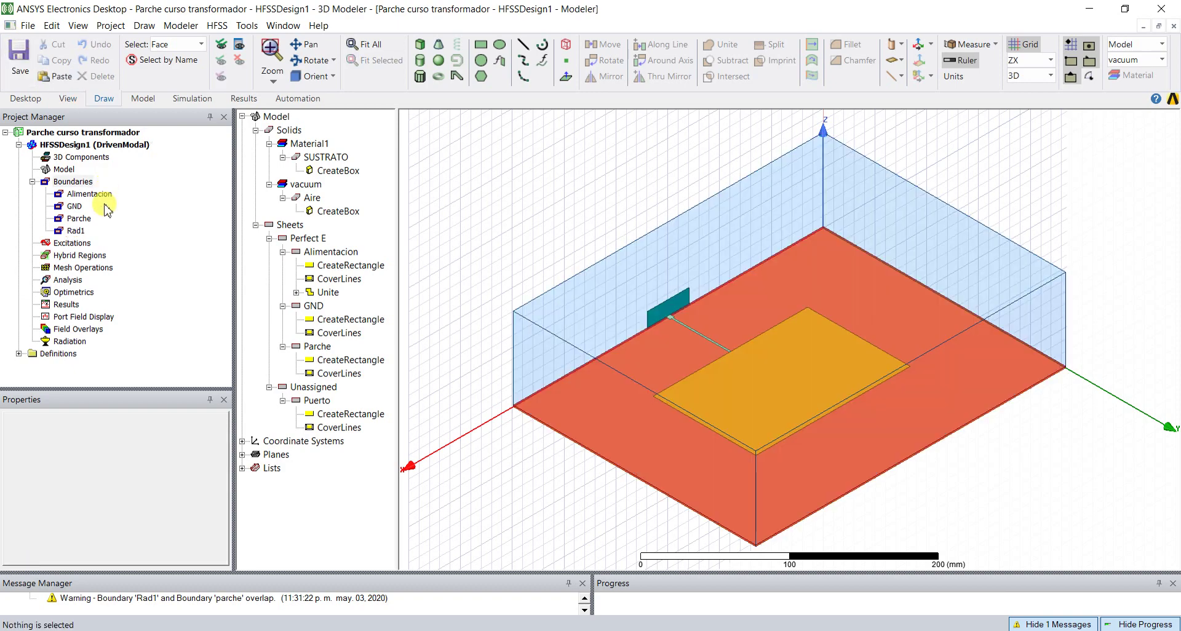
{"action": "right_click", "coordinate": [75, 284]}
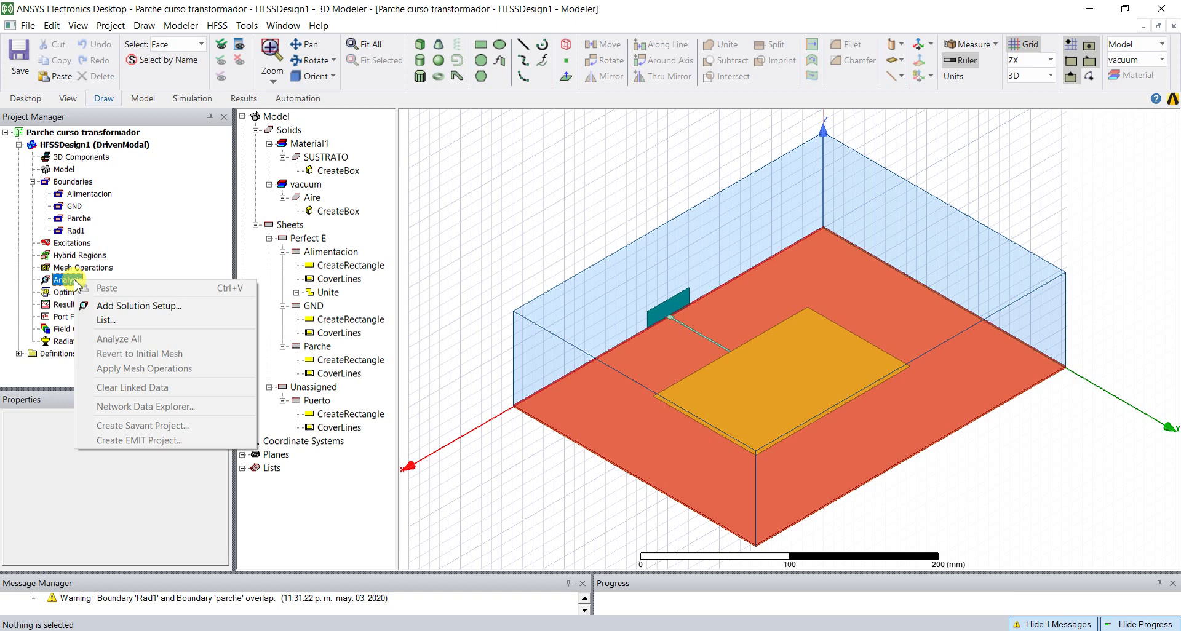
{"action": "left_click", "coordinate": [129, 306]}
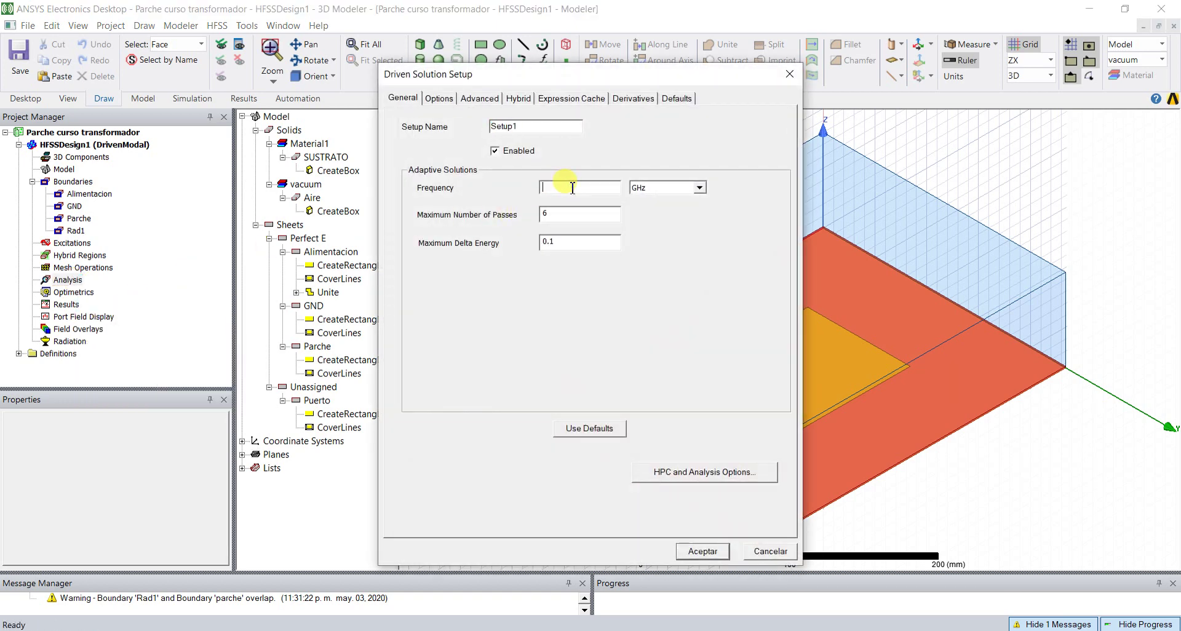
{"action": "type", "text": "20"}
{"action": "type", "text": "1"}
{"action": "left_click", "coordinate": [765, 550]}
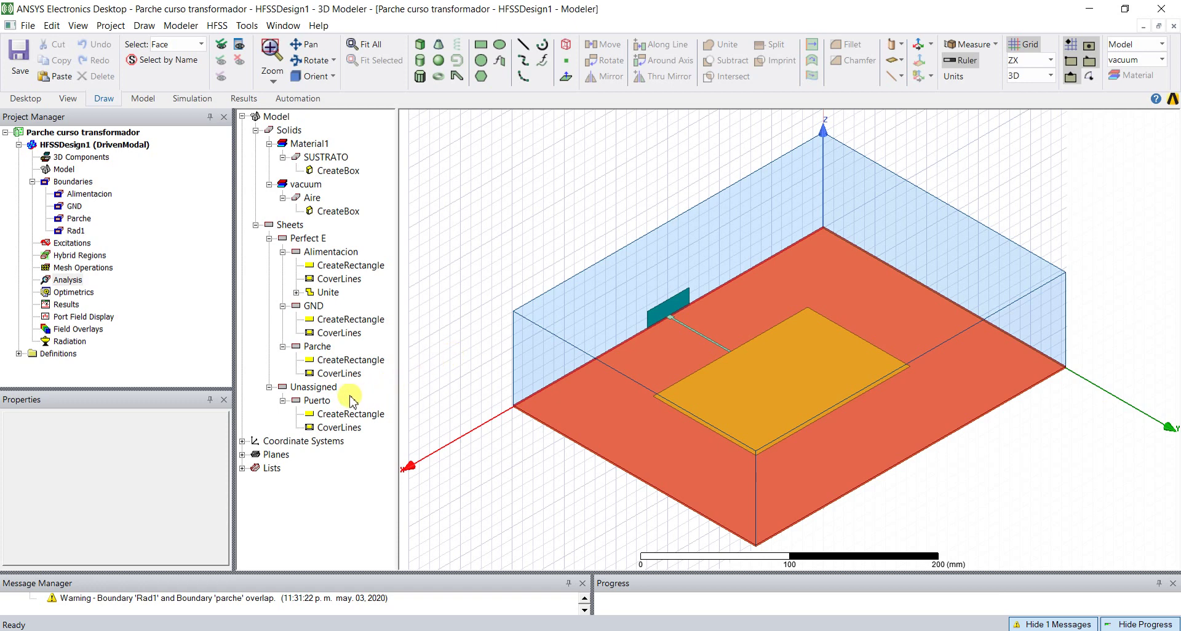
Face the Puerto sheet head-on and start assigning a wave port excitation to it
{"action": "left_click", "coordinate": [317, 401]}
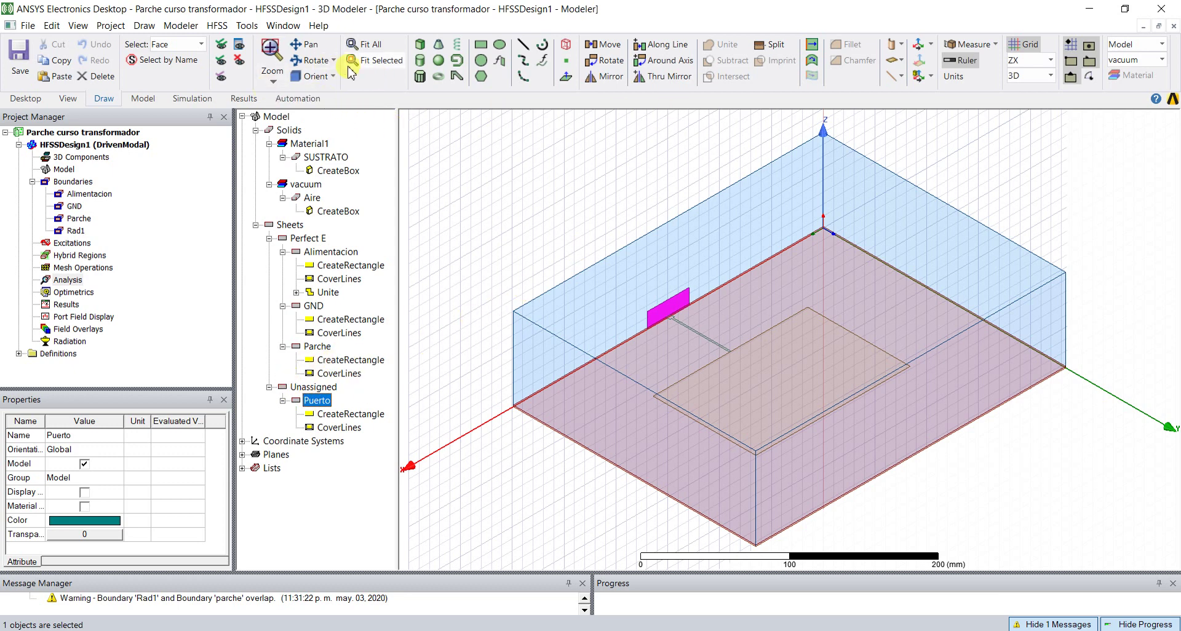
{"action": "left_click", "coordinate": [394, 62]}
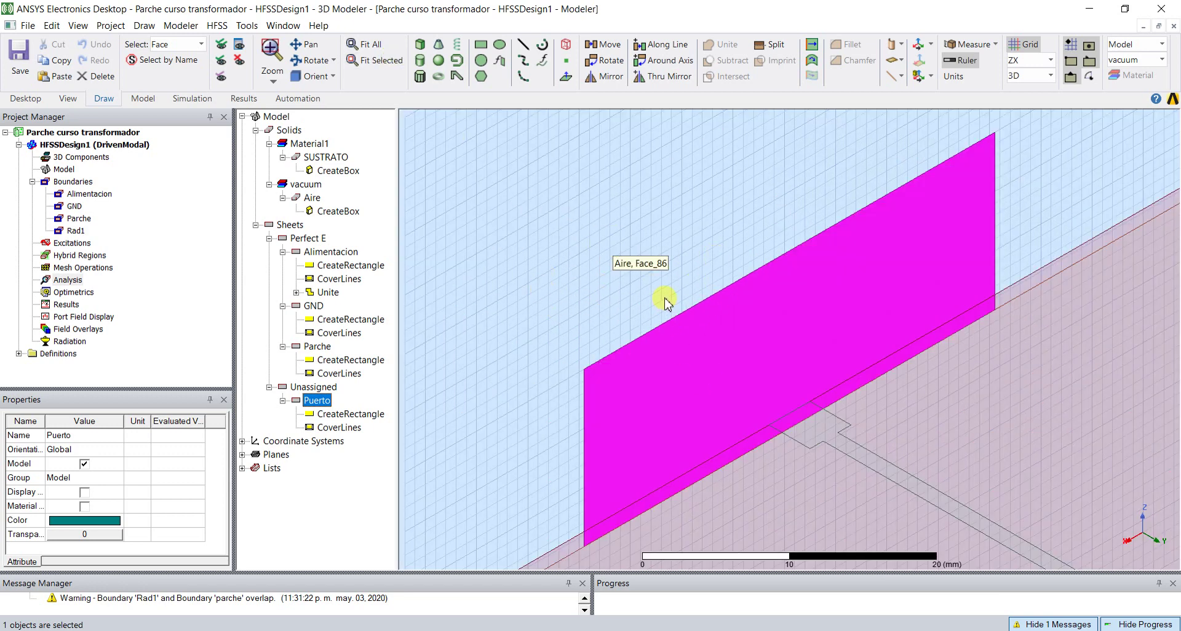
{"action": "double_click", "coordinate": [431, 385], "text": "alt"}
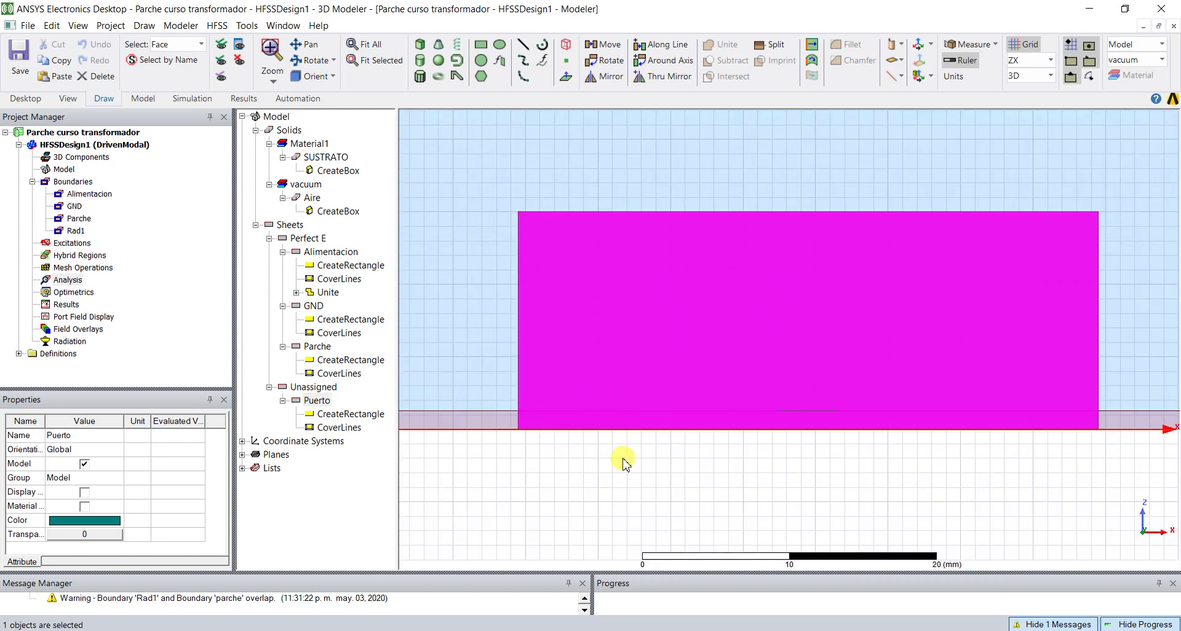
{"action": "right_click", "coordinate": [569, 158]}
{"action": "mouse_move", "coordinate": [676, 423]}
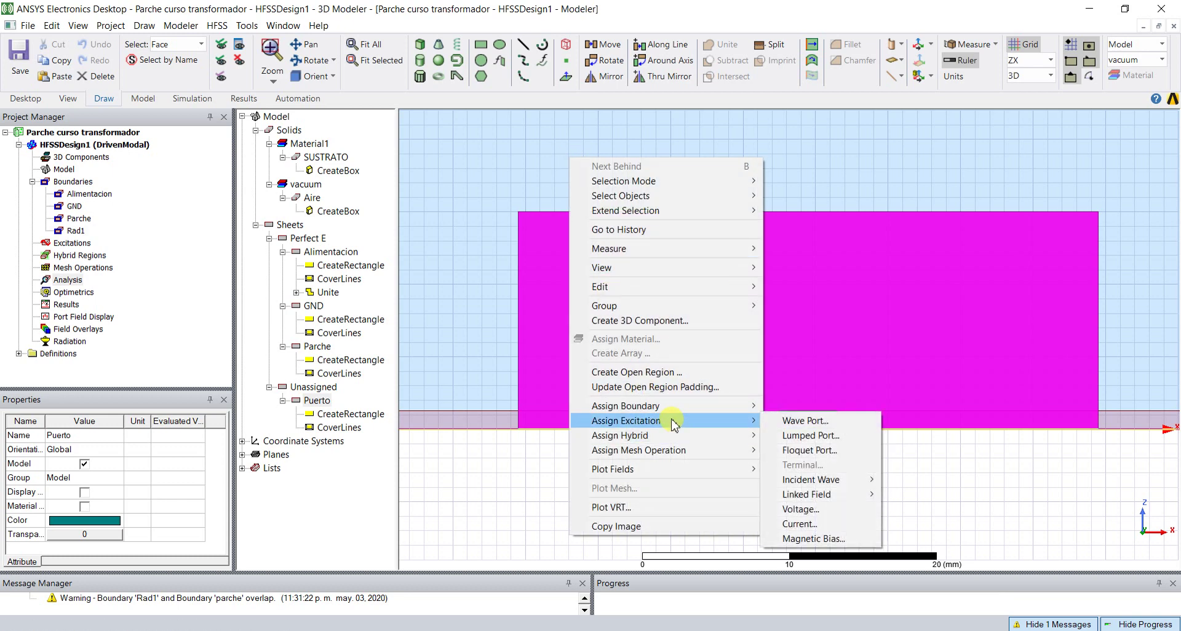
{"action": "left_click", "coordinate": [804, 421]}
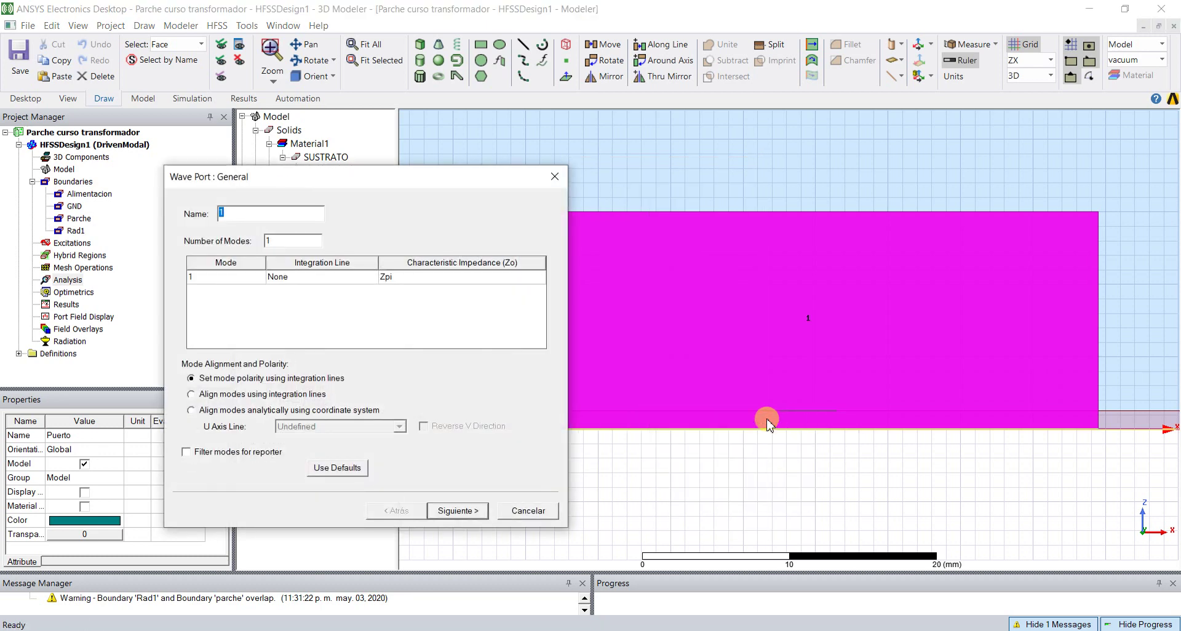
Define mode 1's integration line 15 mm upward from the Puerto sheet's lower edge midpoint to its upper edge midpoint, and finish the wave port without renormalization
{"action": "left_click", "coordinate": [326, 281]}
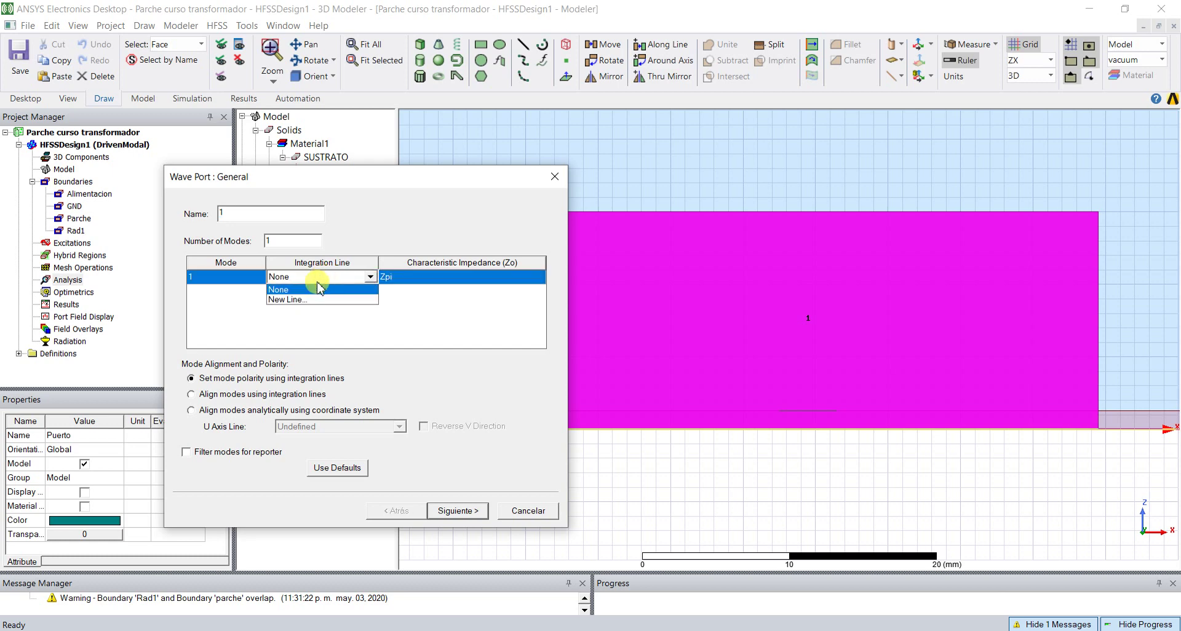
{"action": "left_click", "coordinate": [307, 302]}
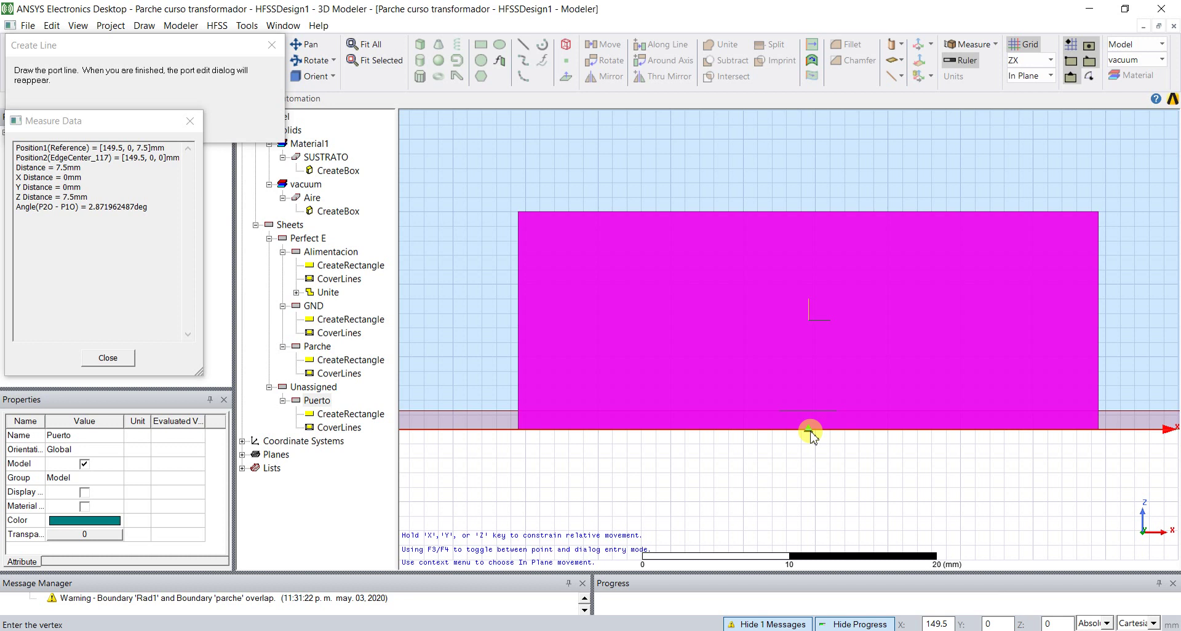
{"action": "left_click", "coordinate": [810, 432]}
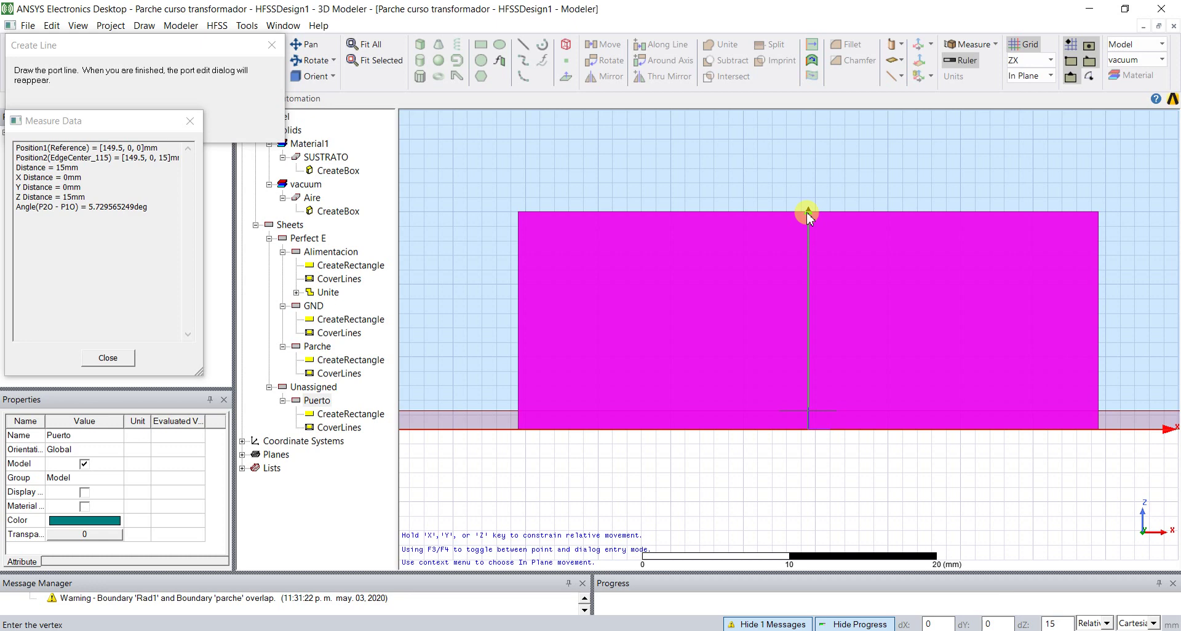
{"action": "left_click", "coordinate": [806, 212]}
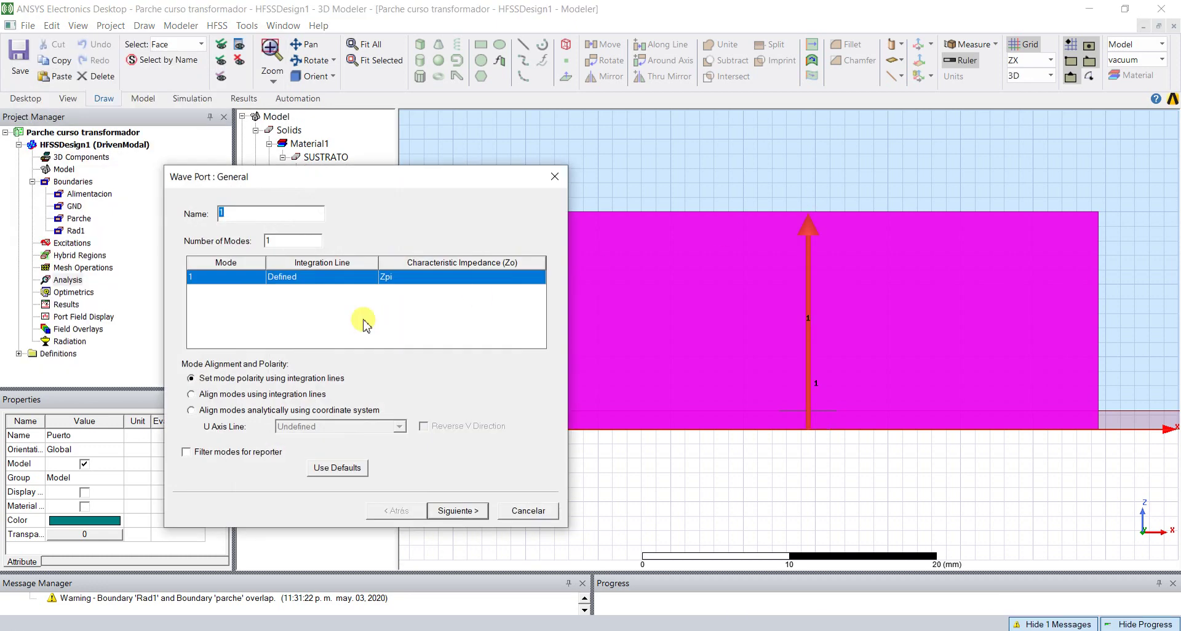
{"action": "left_click", "coordinate": [458, 513]}
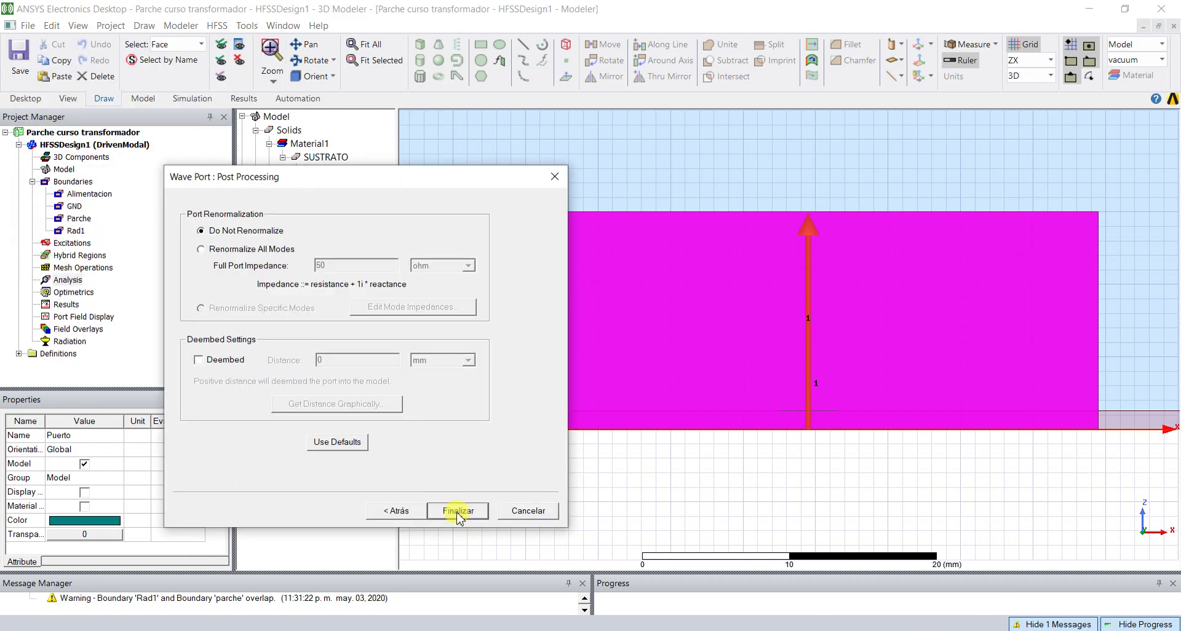
{"action": "left_click", "coordinate": [458, 511]}
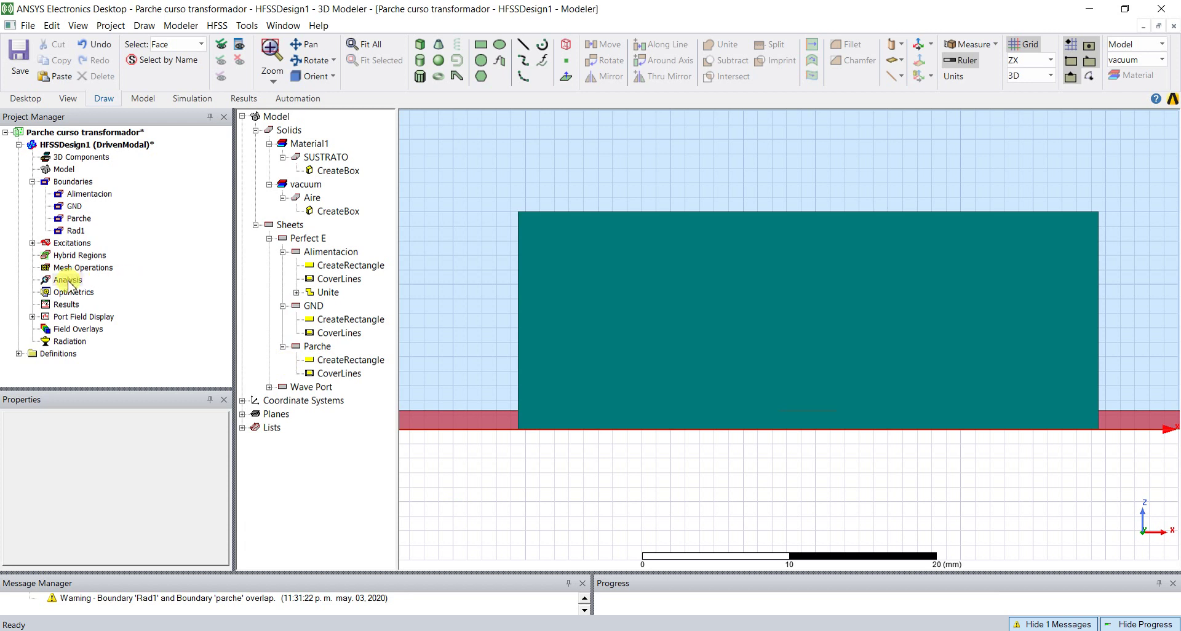
Save the project and run a validation check on HFSSDesign1
{"action": "left_click", "coordinate": [19, 59]}
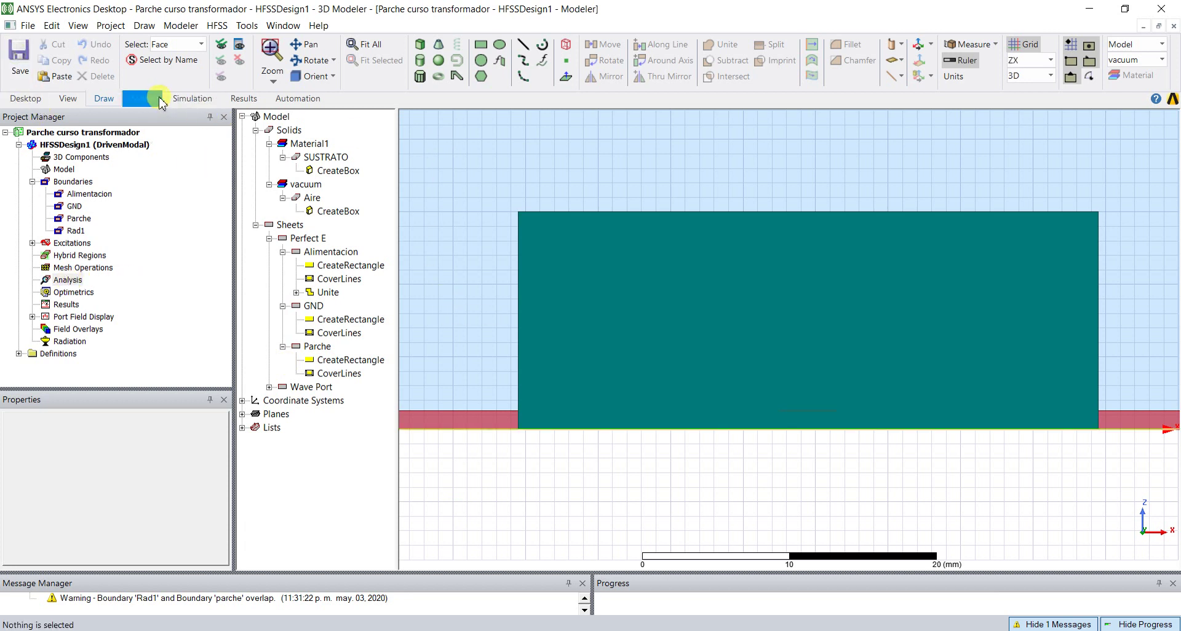
{"action": "left_click", "coordinate": [187, 99]}
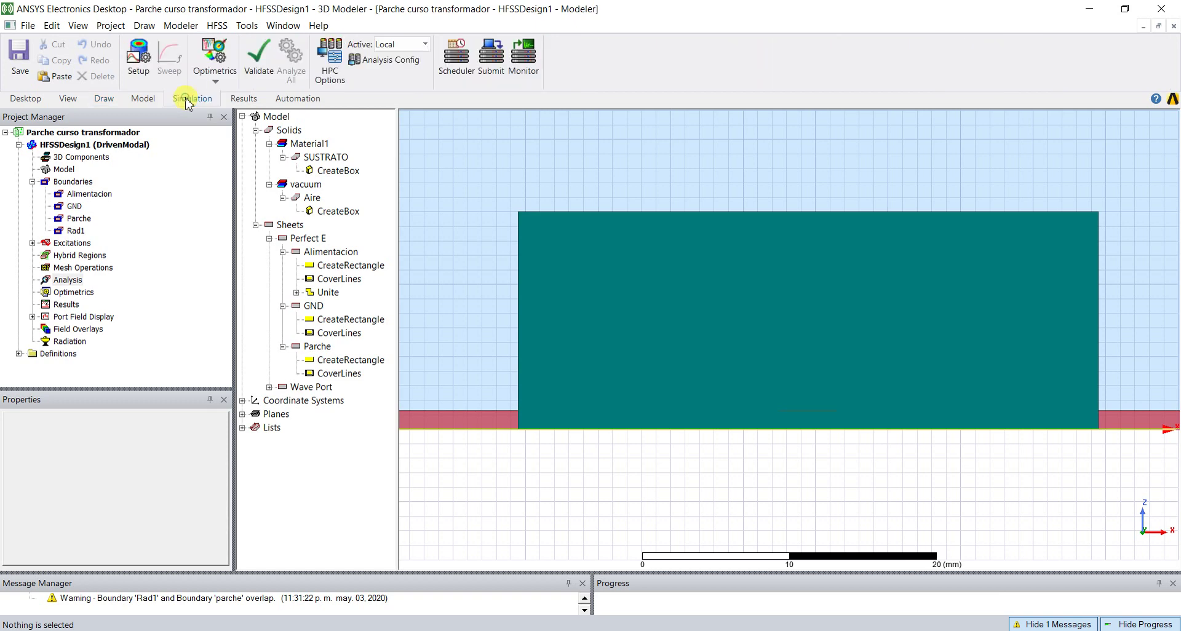
{"action": "left_click", "coordinate": [259, 58]}
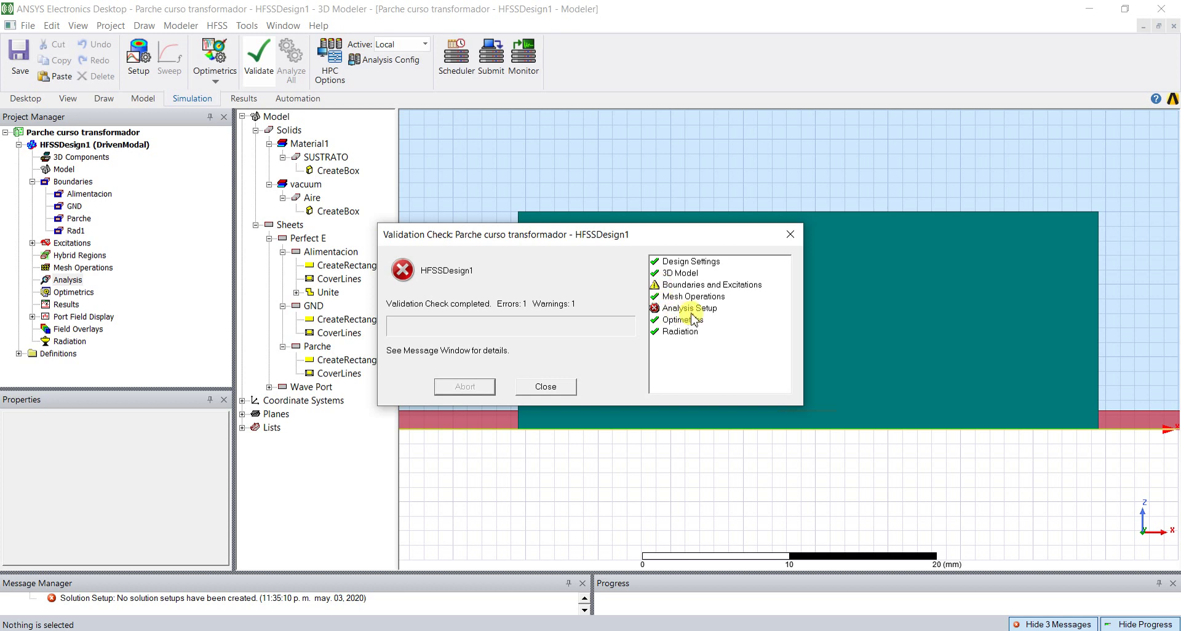
Dismiss the validation check and add a driven solution setup at 1 GHz with a maximum of 20 passes
{"action": "left_click", "coordinate": [545, 387]}
{"action": "right_click", "coordinate": [69, 284]}
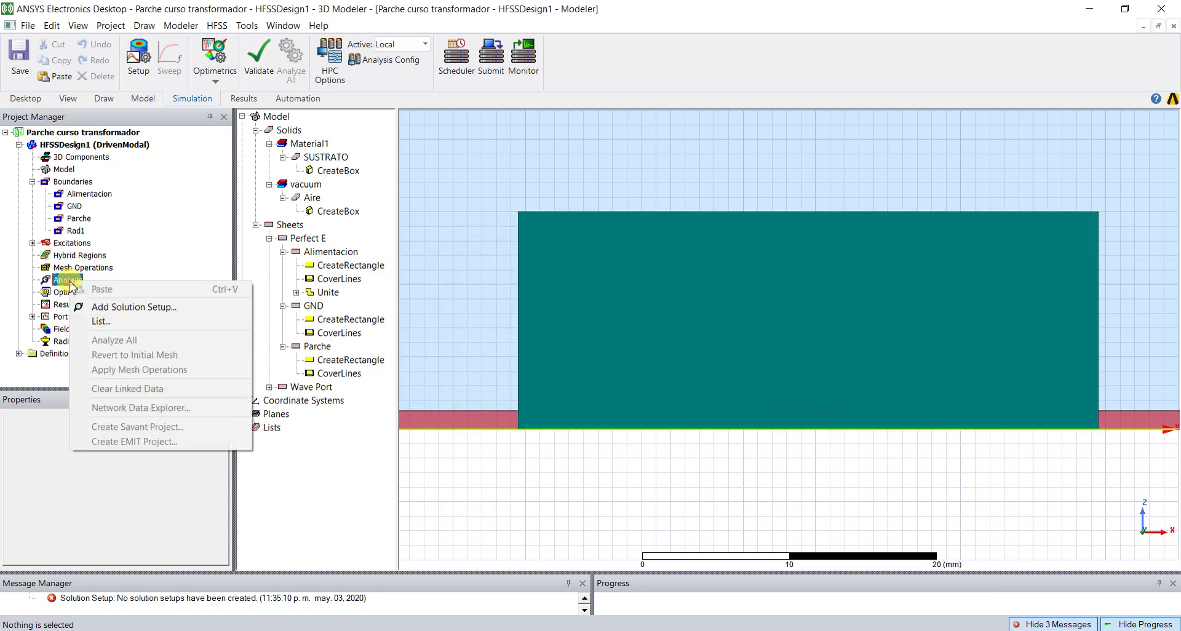
{"action": "left_click", "coordinate": [140, 308]}
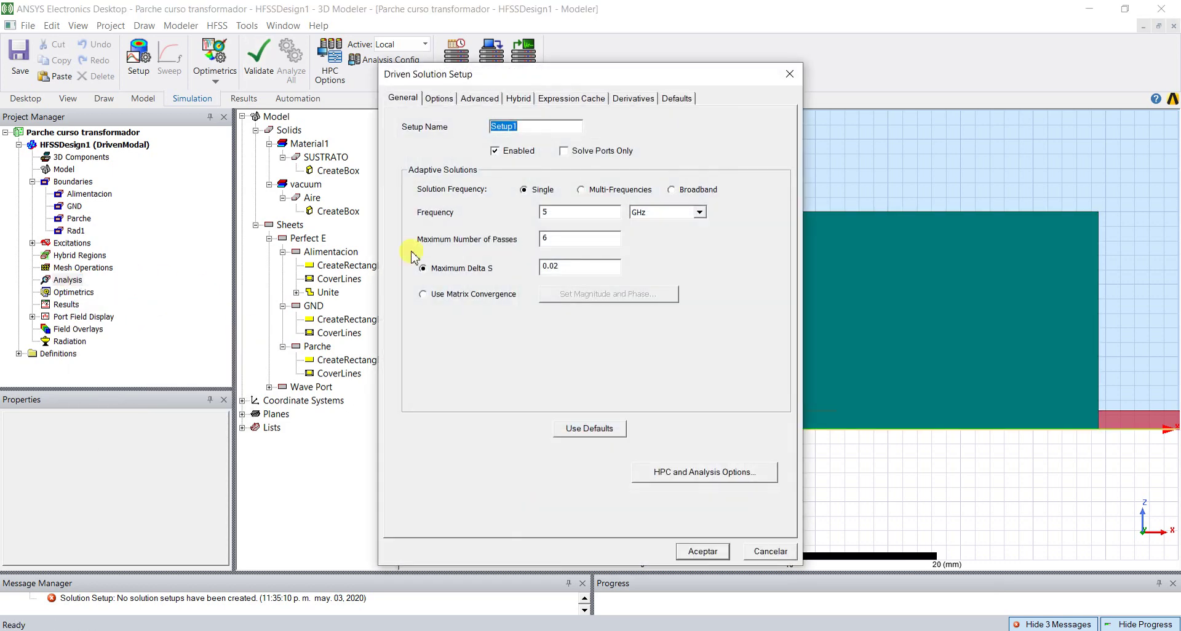
{"action": "left_click", "coordinate": [563, 217]}
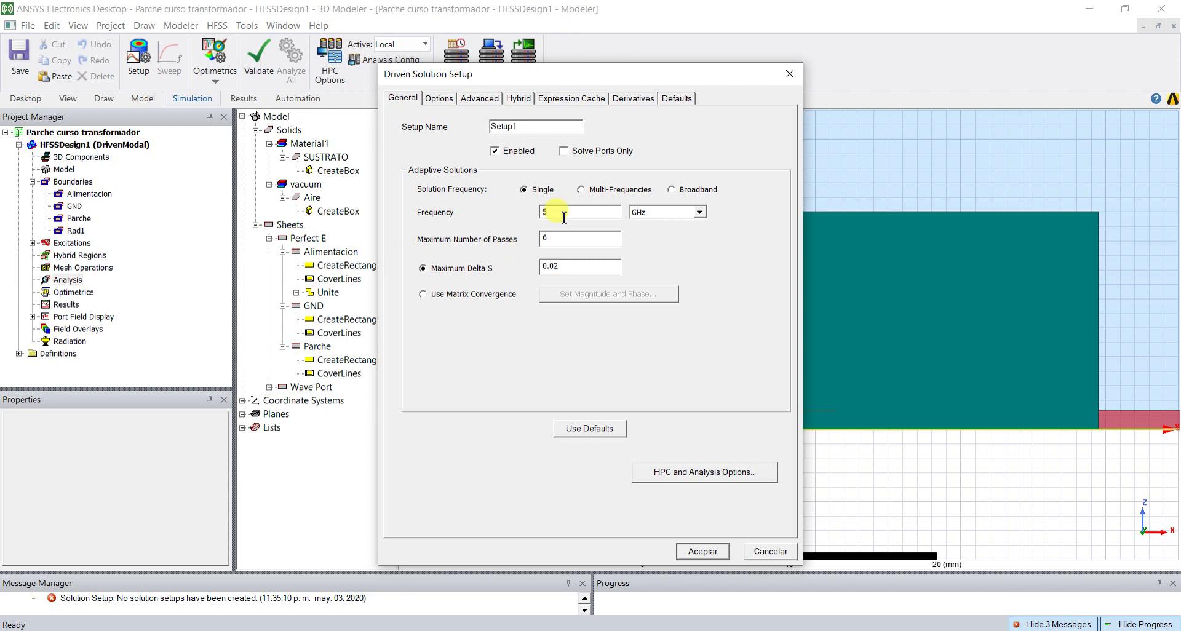
{"action": "type", "text": "1"}
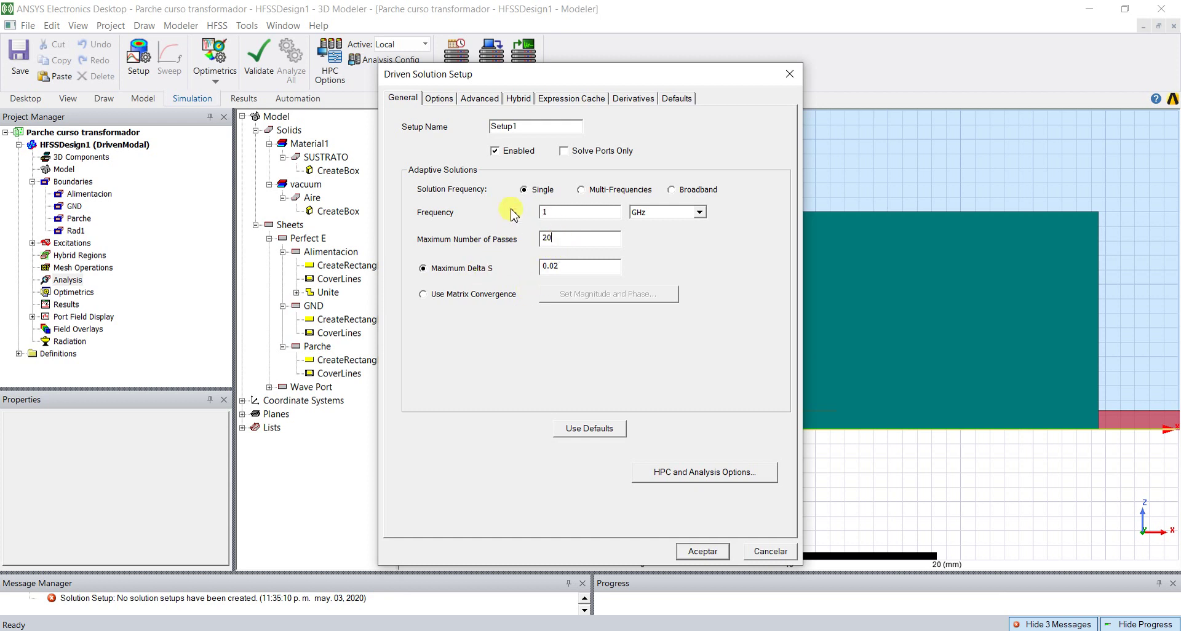
{"action": "double_click", "coordinate": [556, 239]}
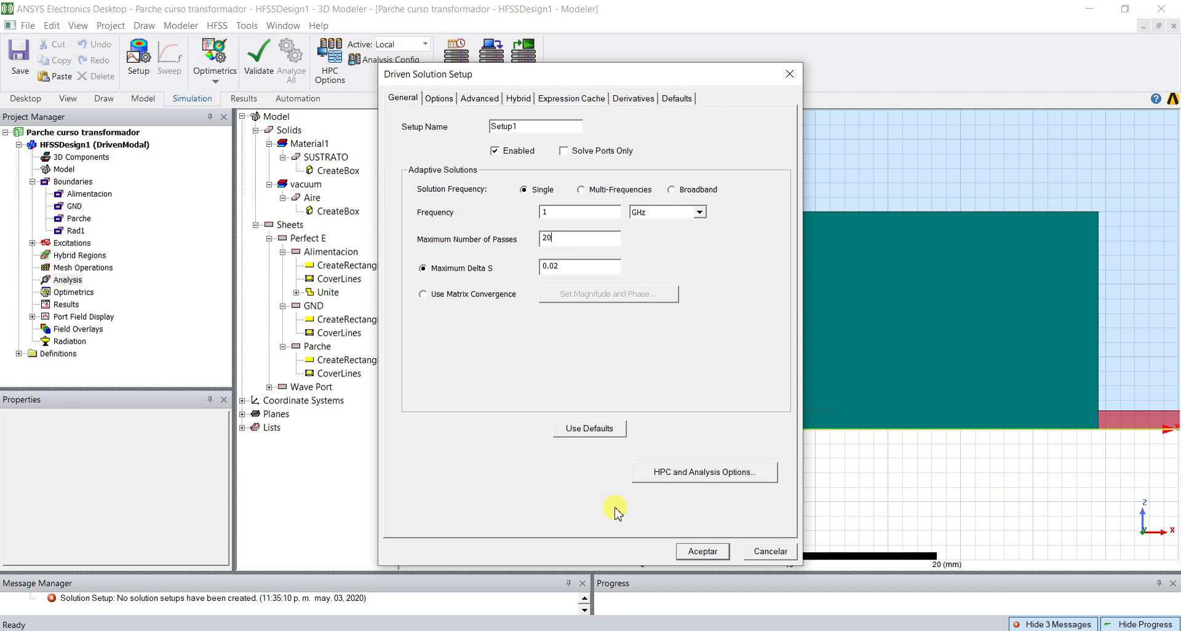
{"action": "left_click", "coordinate": [705, 550]}
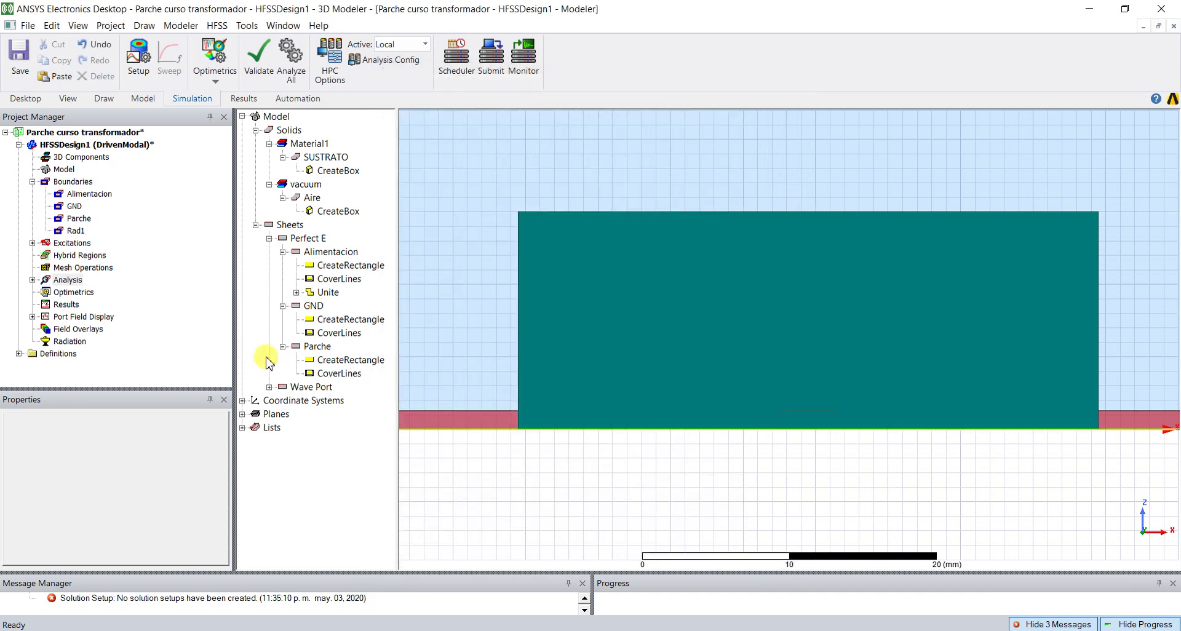
Add an interpolating frequency sweep from 0.01 GHz to 2 GHz to Setup1 and save the project
{"action": "left_click", "coordinate": [33, 281]}
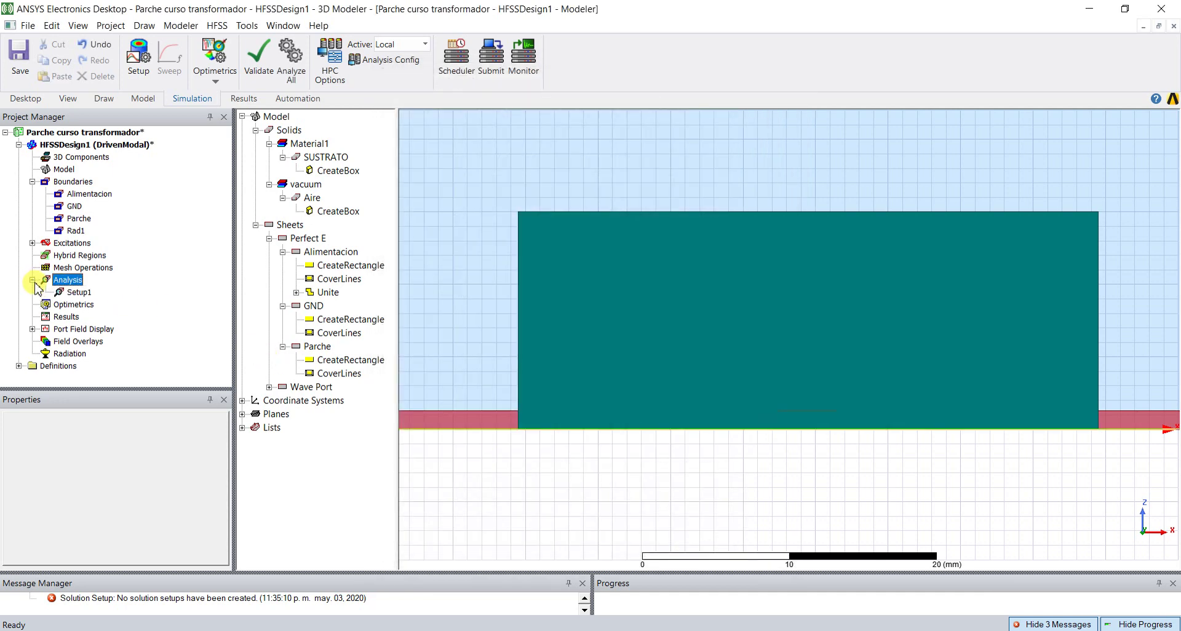
{"action": "right_click", "coordinate": [79, 293]}
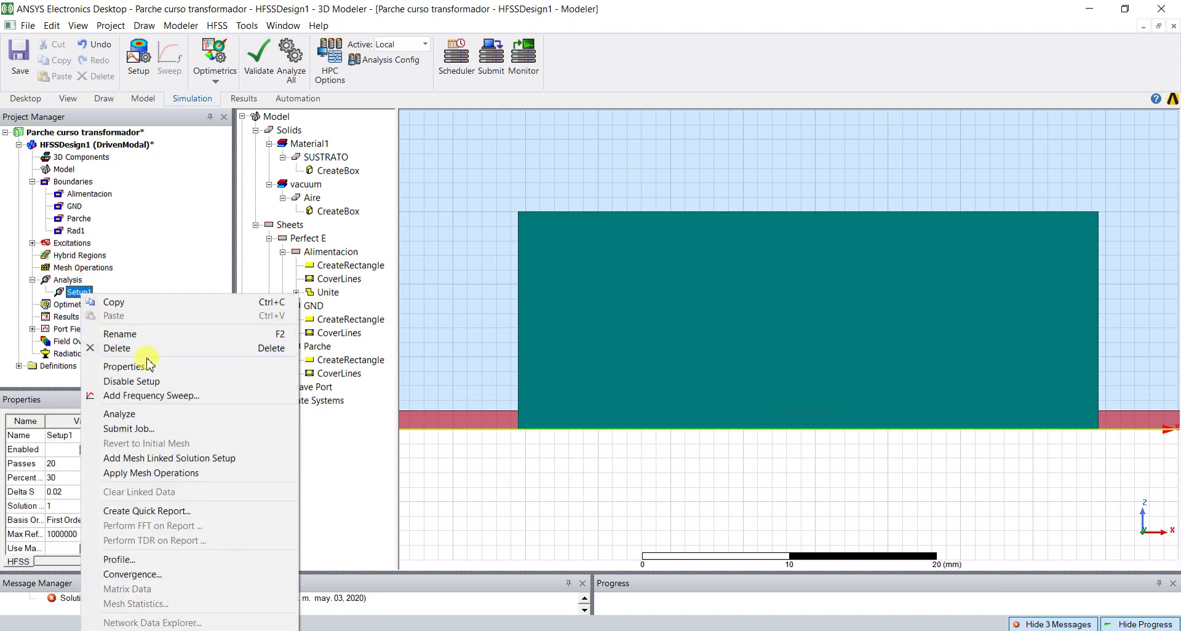
{"action": "left_click", "coordinate": [163, 396]}
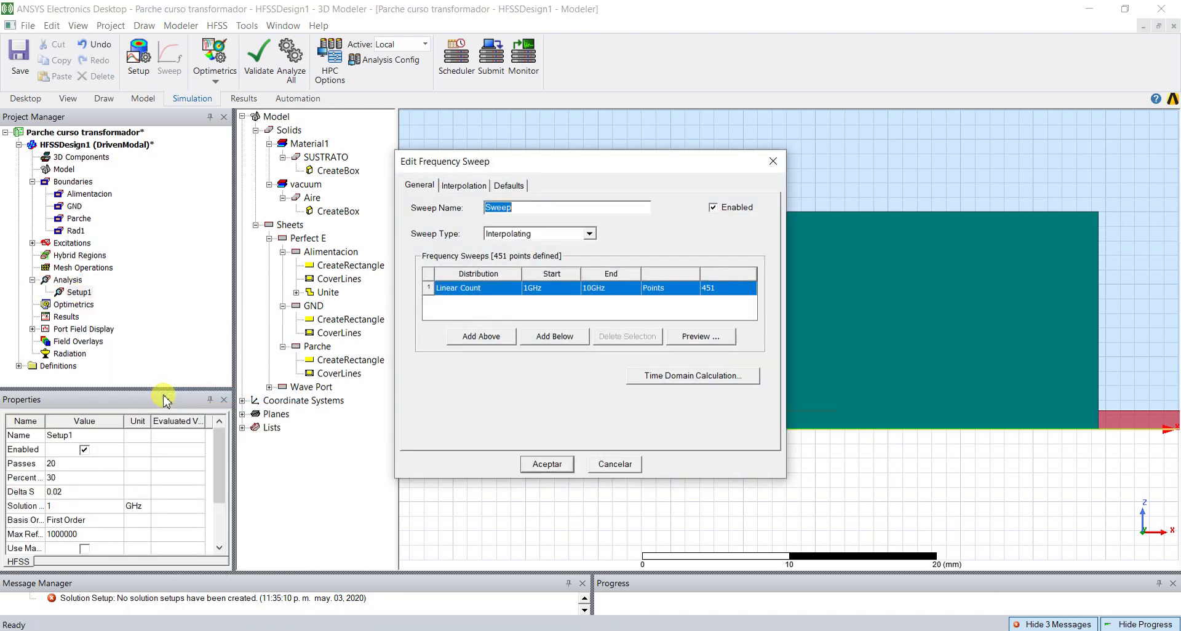
{"action": "double_click", "coordinate": [528, 289]}
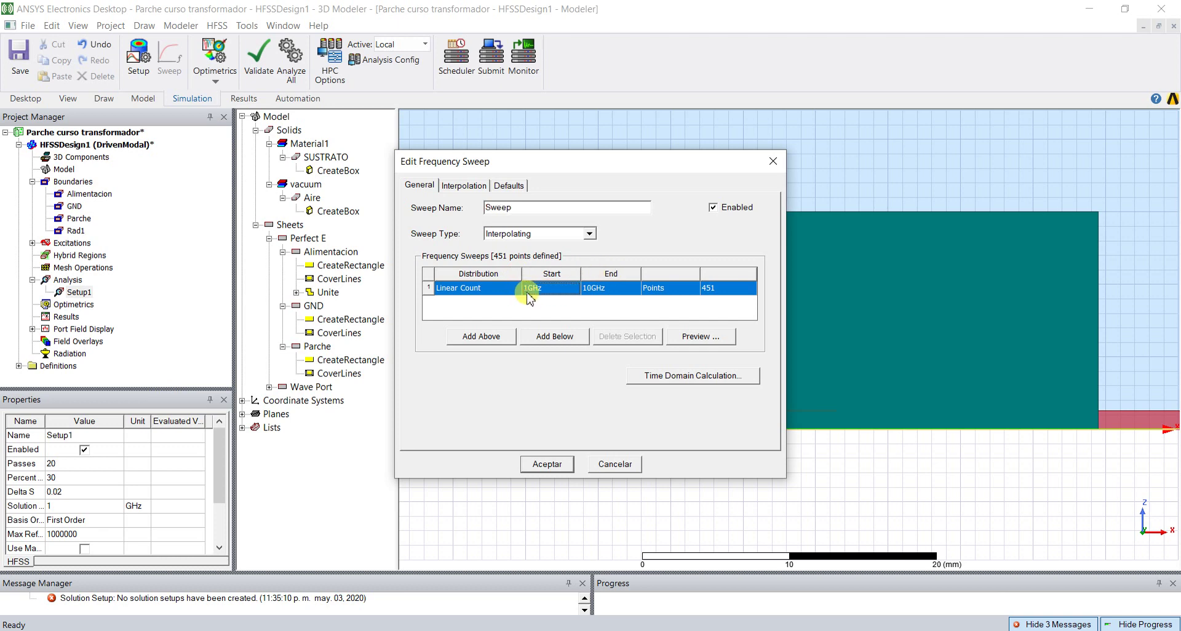
{"action": "type", "text": "0."}
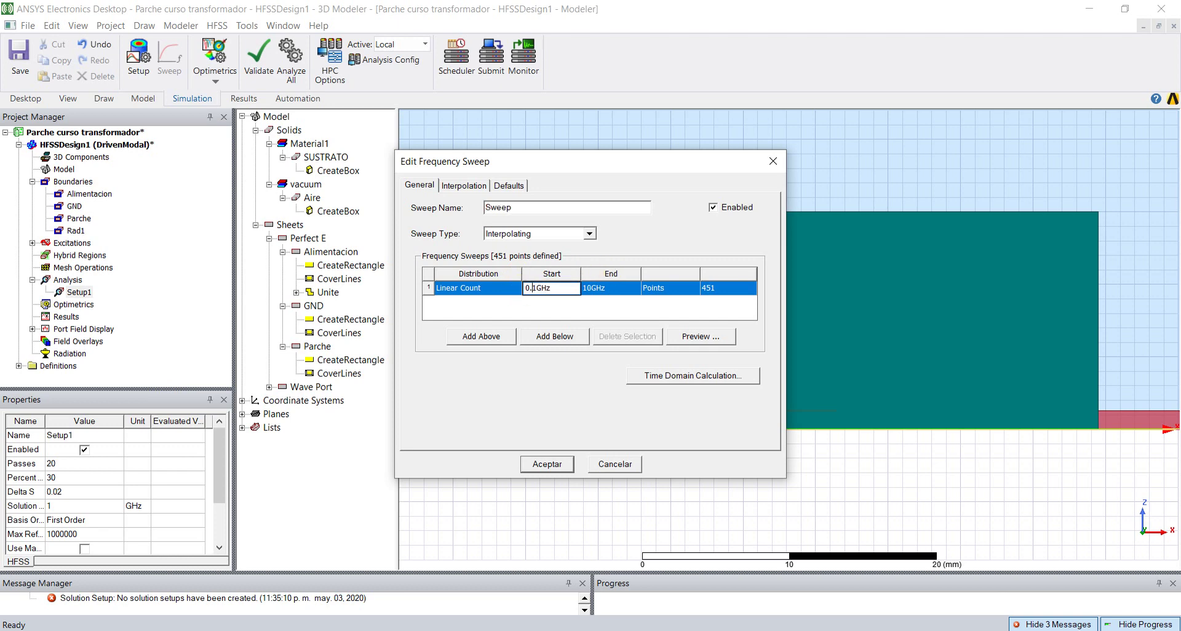
{"action": "type", "text": "0"}
{"action": "left_click", "coordinate": [594, 294]}
{"action": "left_click", "coordinate": [589, 288]}
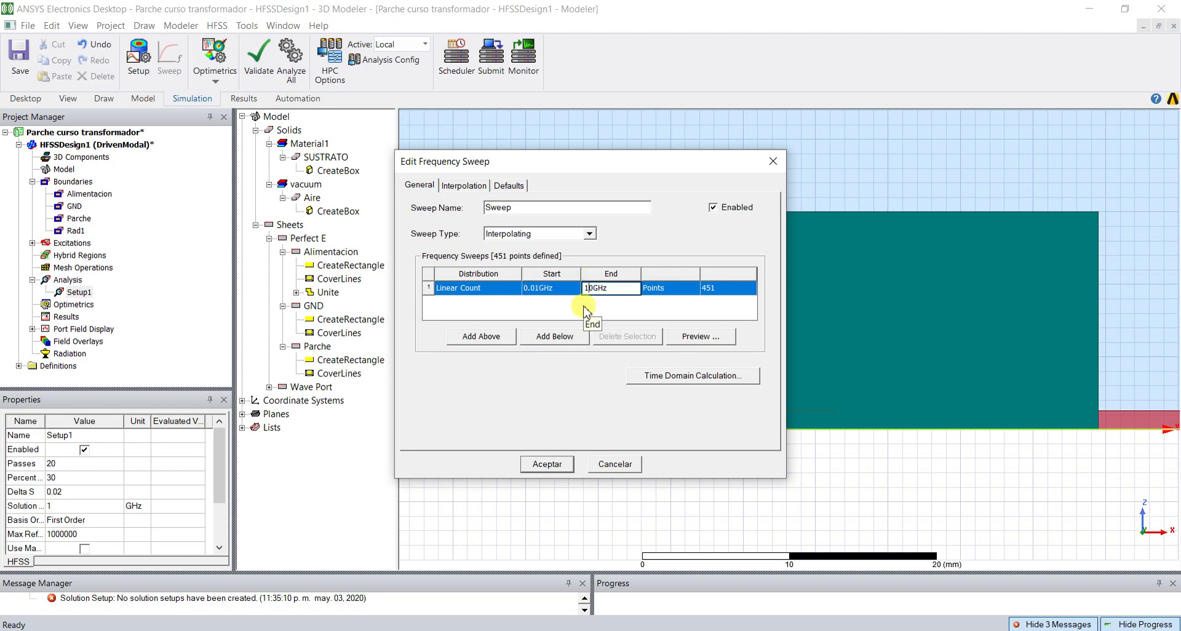
{"action": "type", "text": "2"}
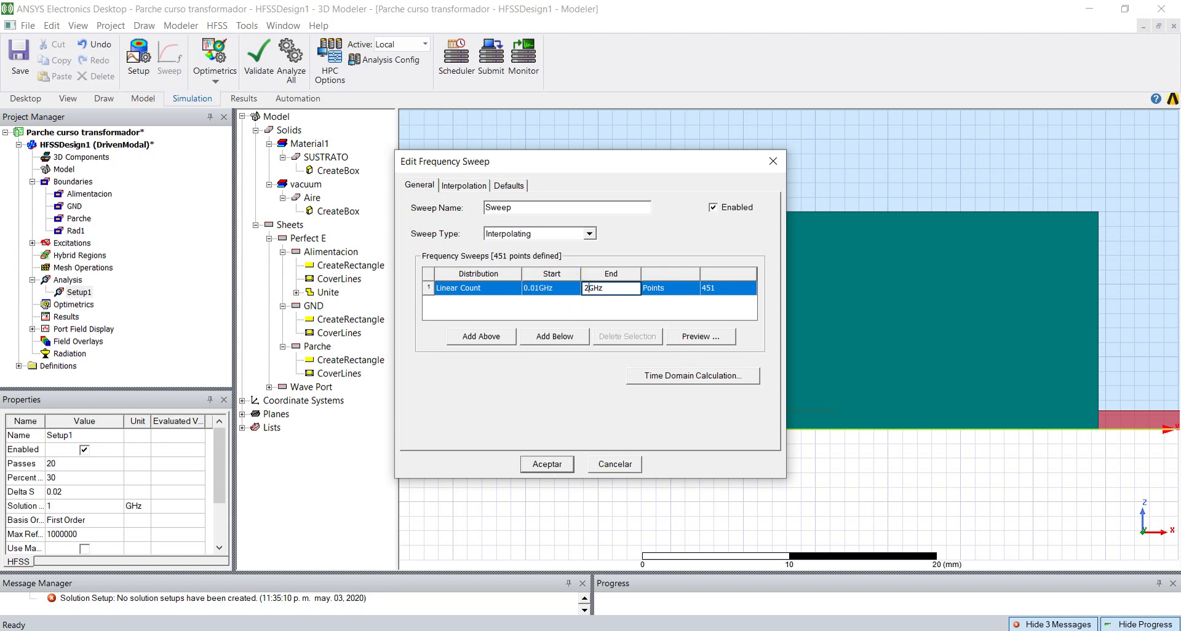
{"action": "left_click", "coordinate": [544, 466]}
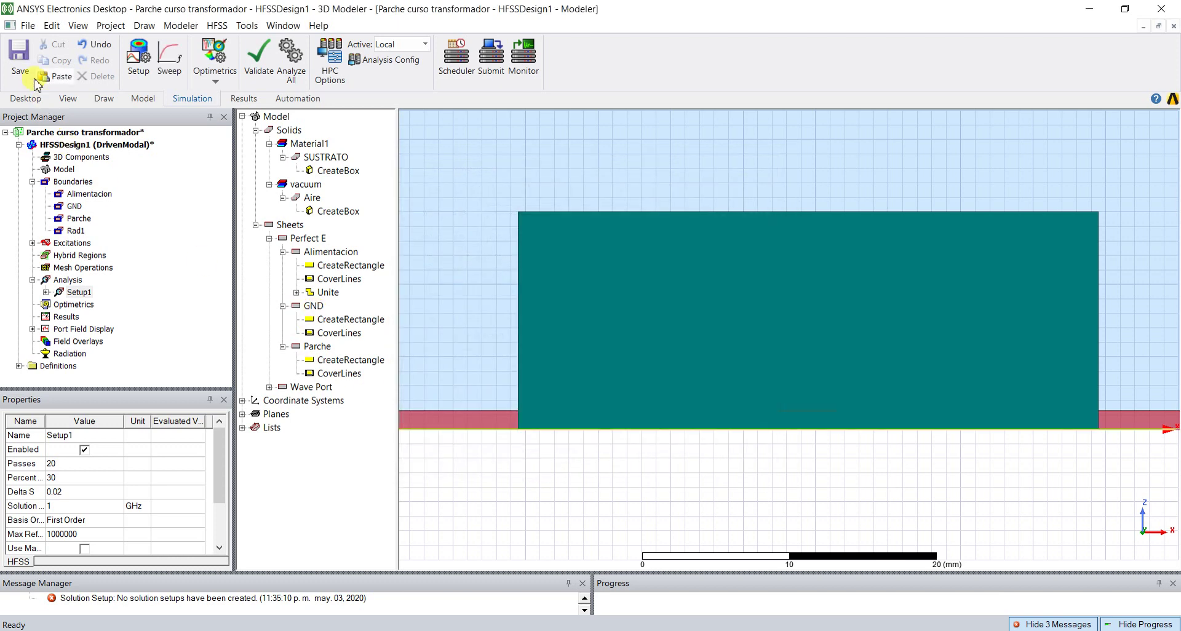
{"action": "left_click", "coordinate": [20, 61]}
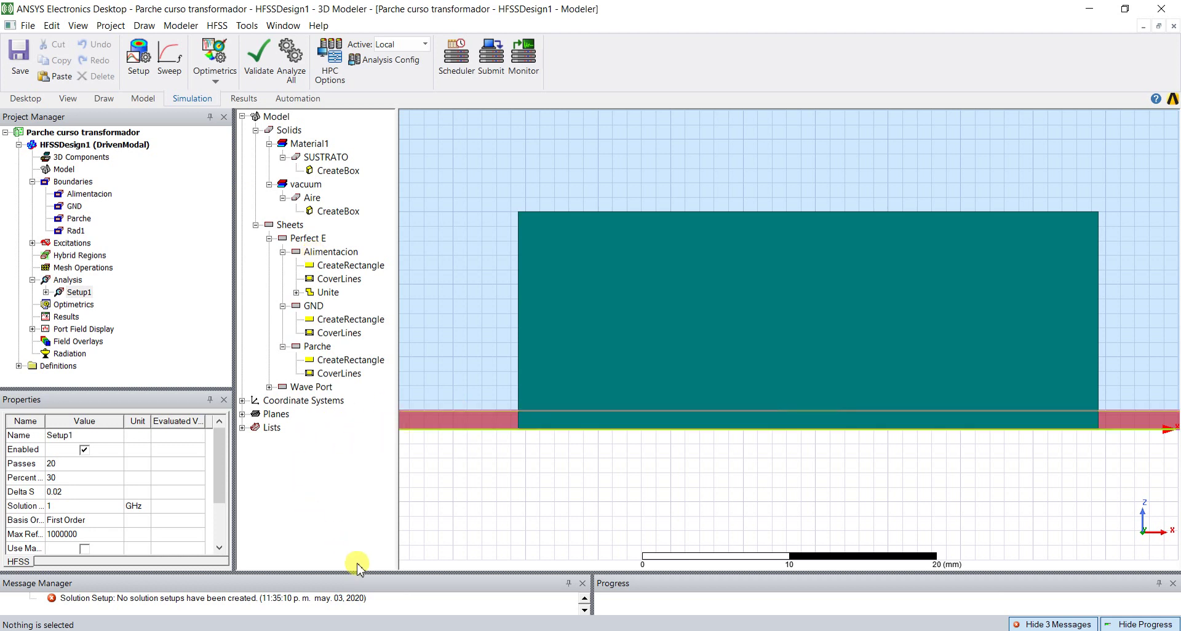
Enlarge the message area to review the validation messages, and inspect the antenna model in 3D from above and below
{"action": "left_click_drag", "start_coordinate": [363, 573], "coordinate": [374, 449]}
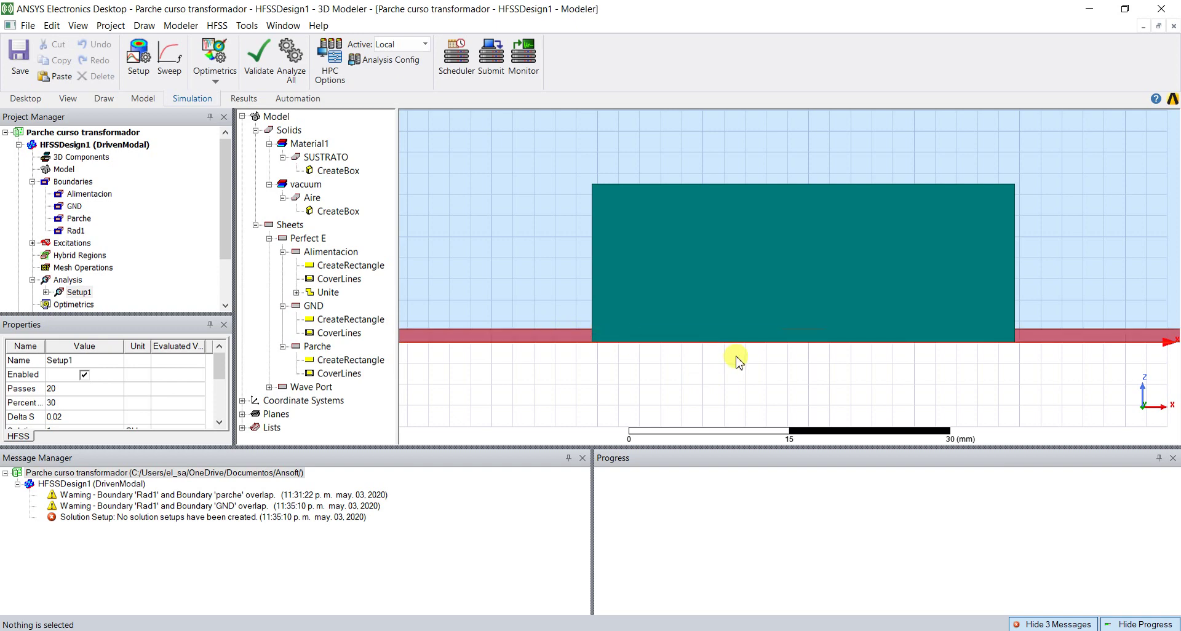
{"action": "double_click", "coordinate": [1167, 159], "text": "alt"}
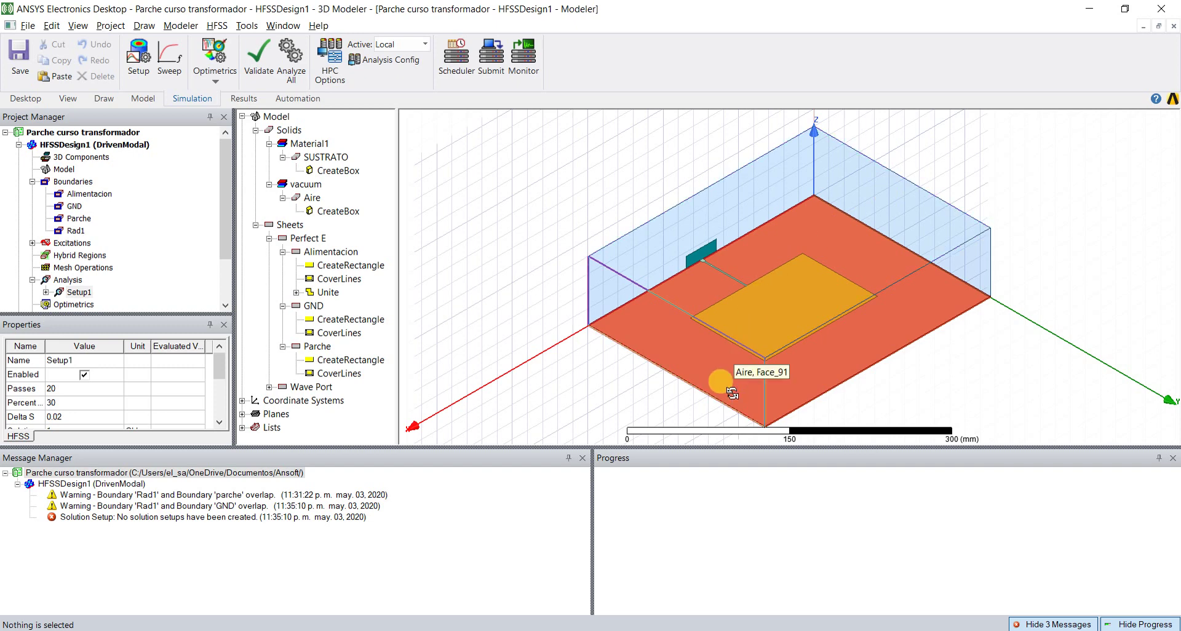
{"action": "left_click_drag", "start_coordinate": [717, 378], "coordinate": [714, 308], "text": "alt"}
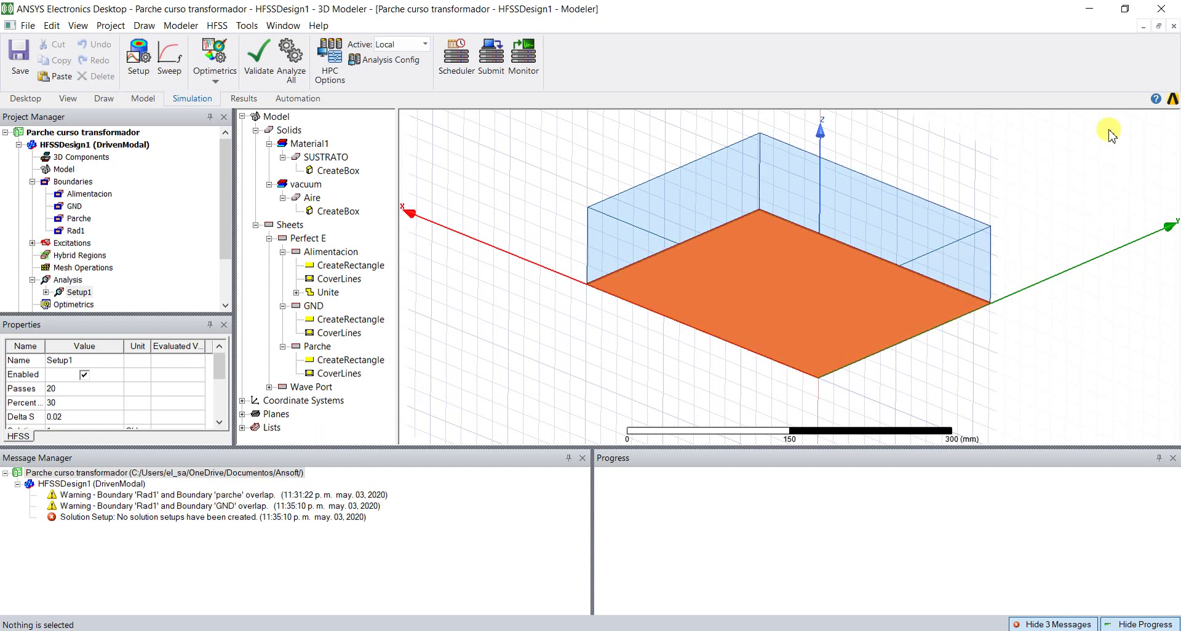
{"action": "left_click_drag", "start_coordinate": [1128, 100], "coordinate": [727, 270], "text": "alt"}
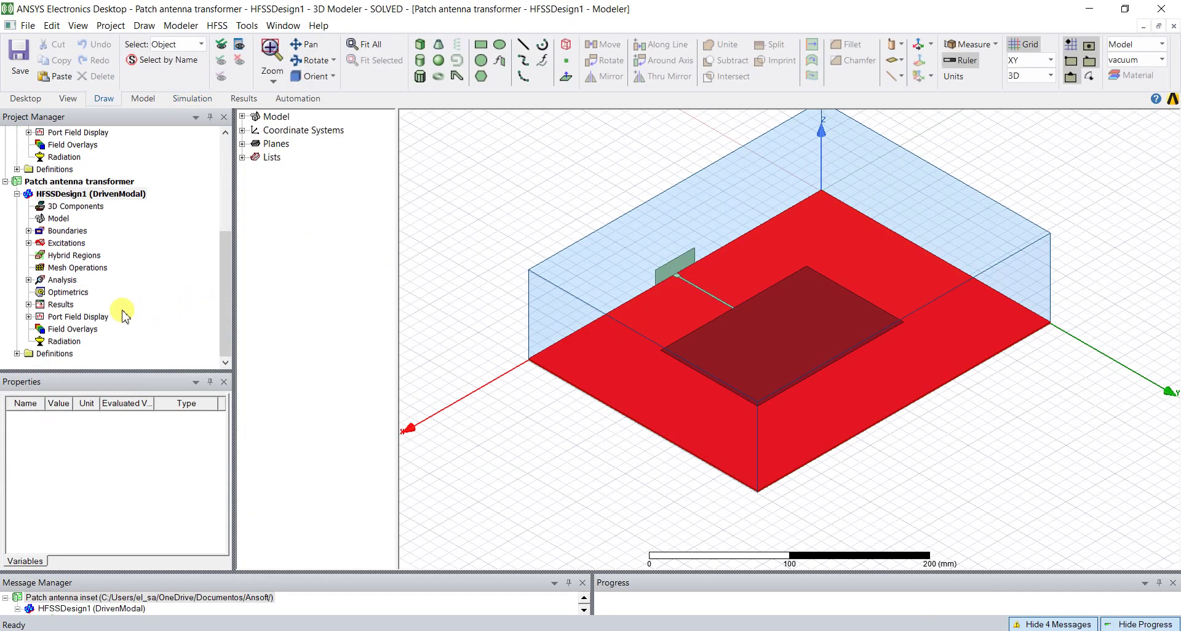
Open S Parameter Plot 1 of the Patch antenna transformer project and add a marker at the minimum of the dip near 1 GHz
{"action": "left_click", "coordinate": [29, 304]}
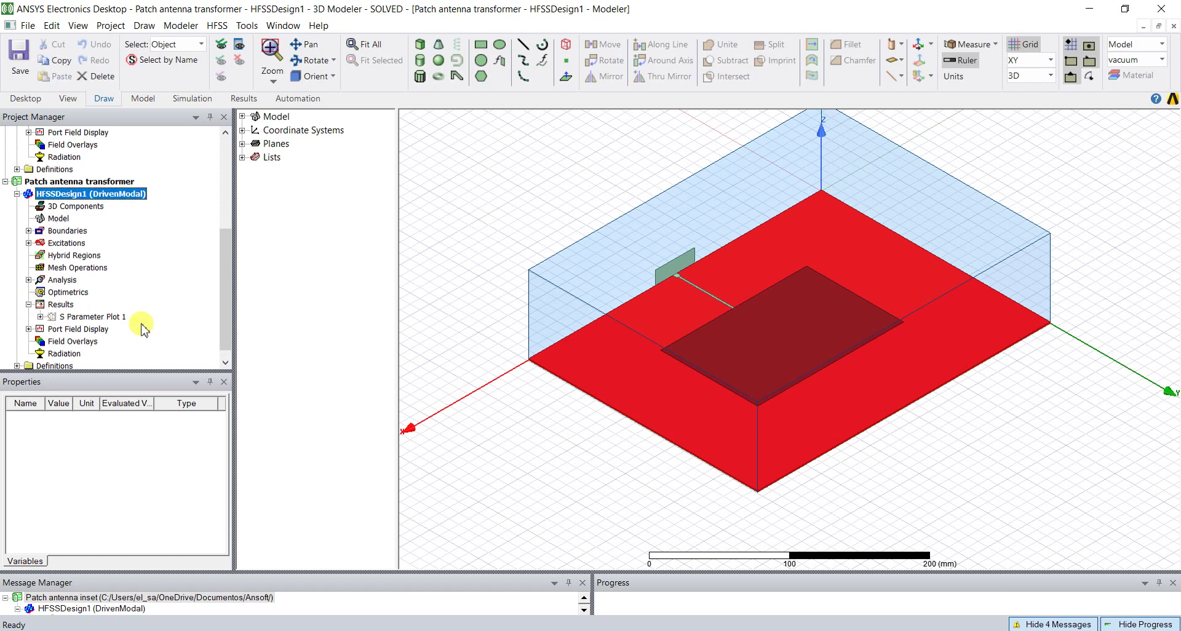
{"action": "left_click", "coordinate": [225, 362]}
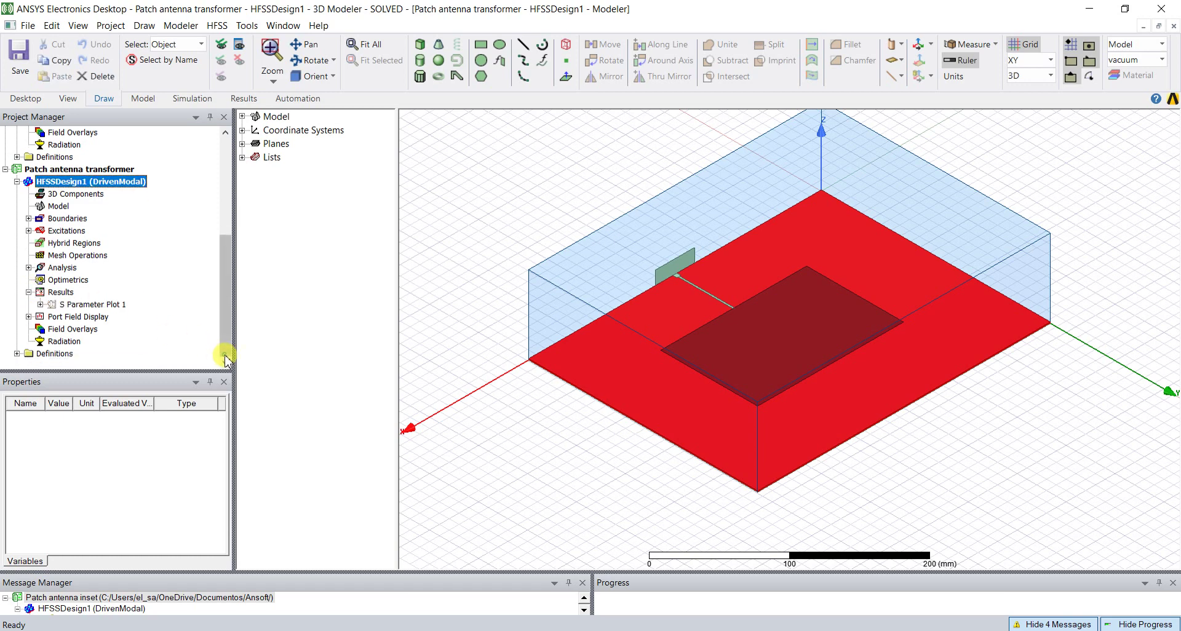
{"action": "double_click", "coordinate": [90, 305]}
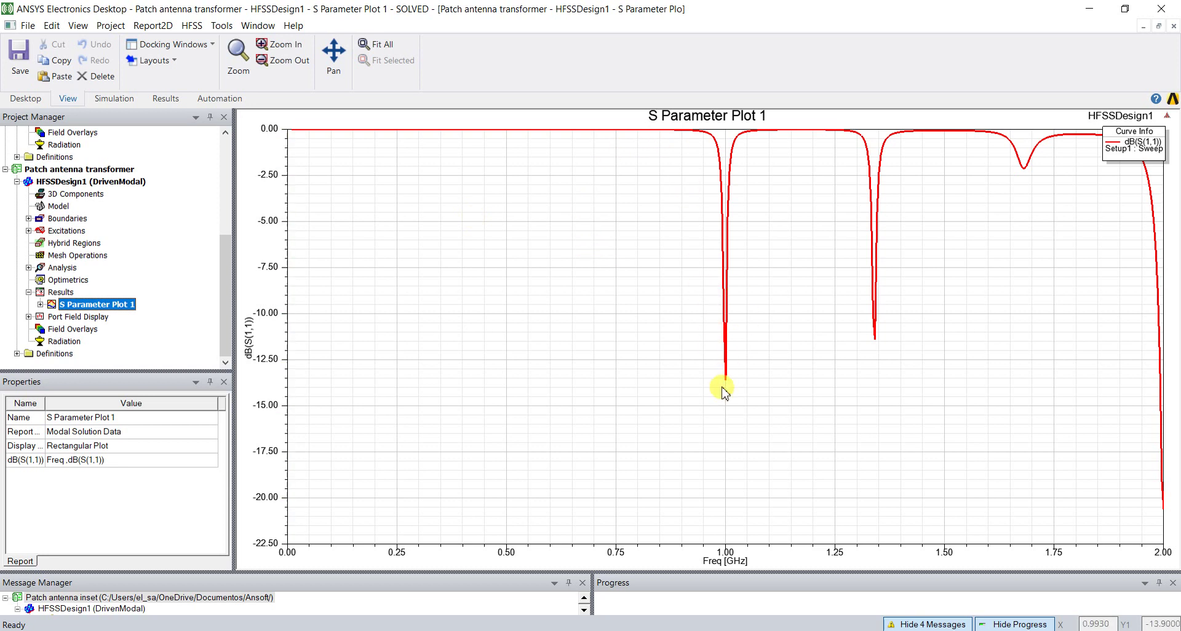
{"action": "right_click", "coordinate": [541, 225]}
{"action": "mouse_move", "coordinate": [575, 233]}
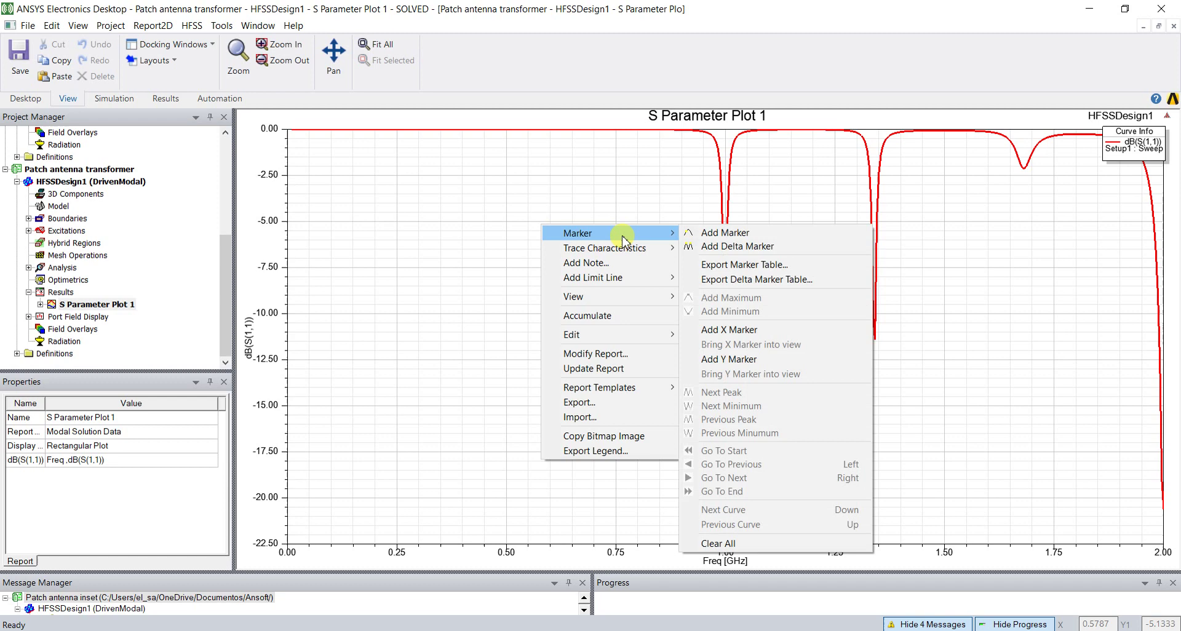
{"action": "left_click", "coordinate": [728, 237]}
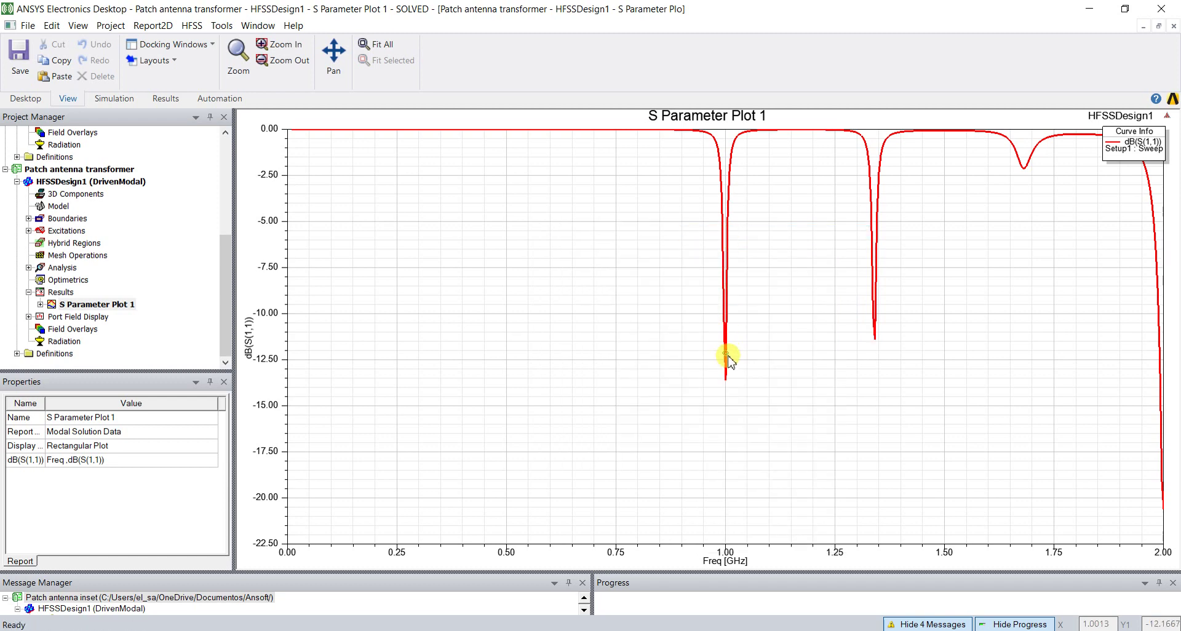
{"action": "left_click", "coordinate": [726, 379]}
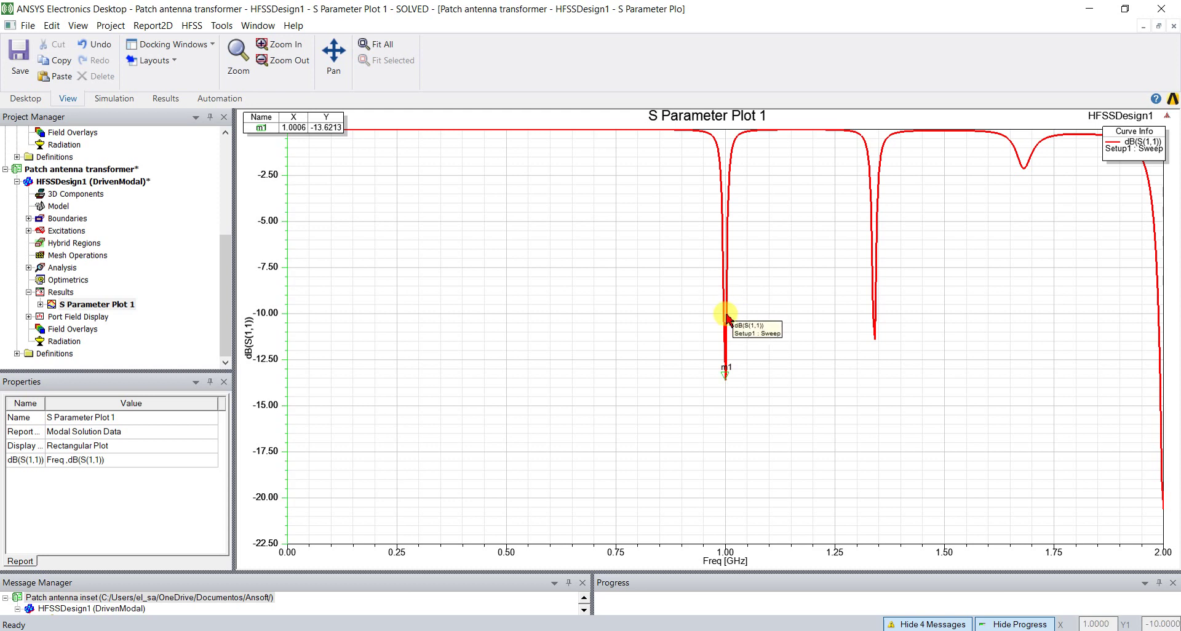
Add a delta marker between the two sides of the 1 GHz dip, close to the -10 dB level
{"action": "right_click", "coordinate": [626, 302]}
{"action": "mouse_move", "coordinate": [687, 308]}
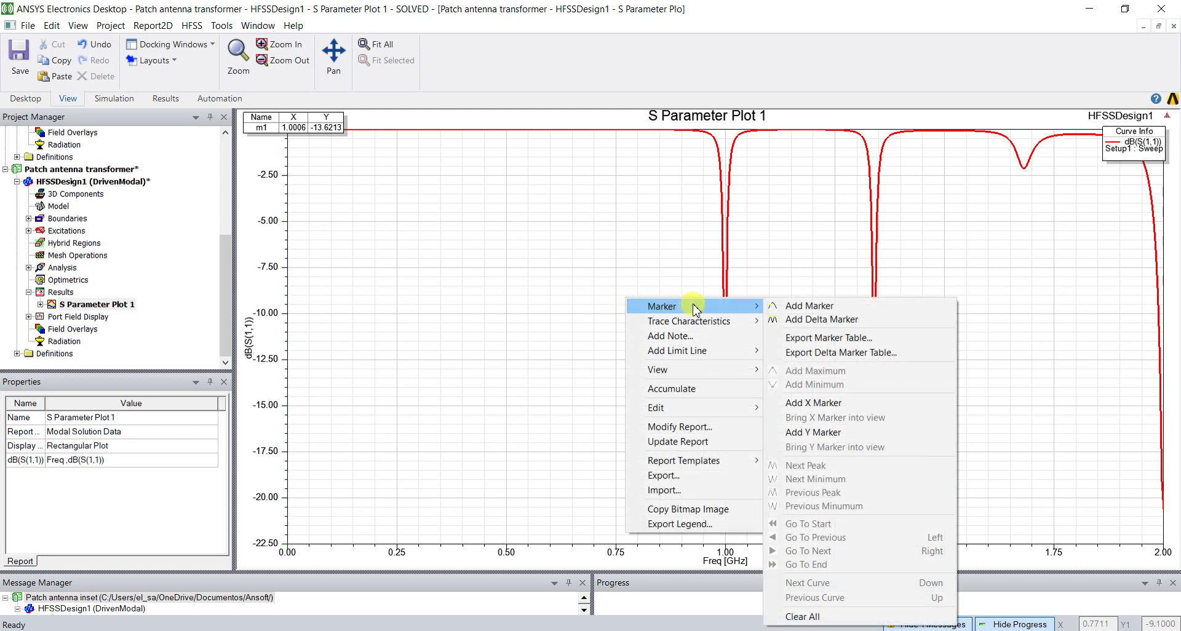
{"action": "left_click", "coordinate": [823, 320]}
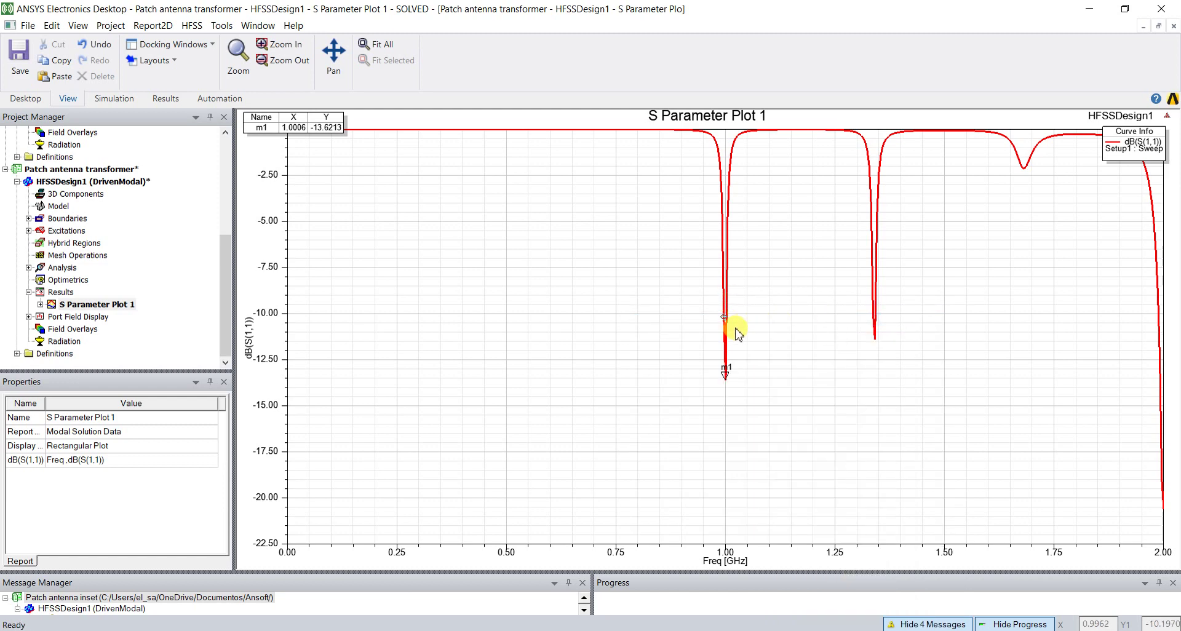
{"action": "left_click", "coordinate": [726, 290]}
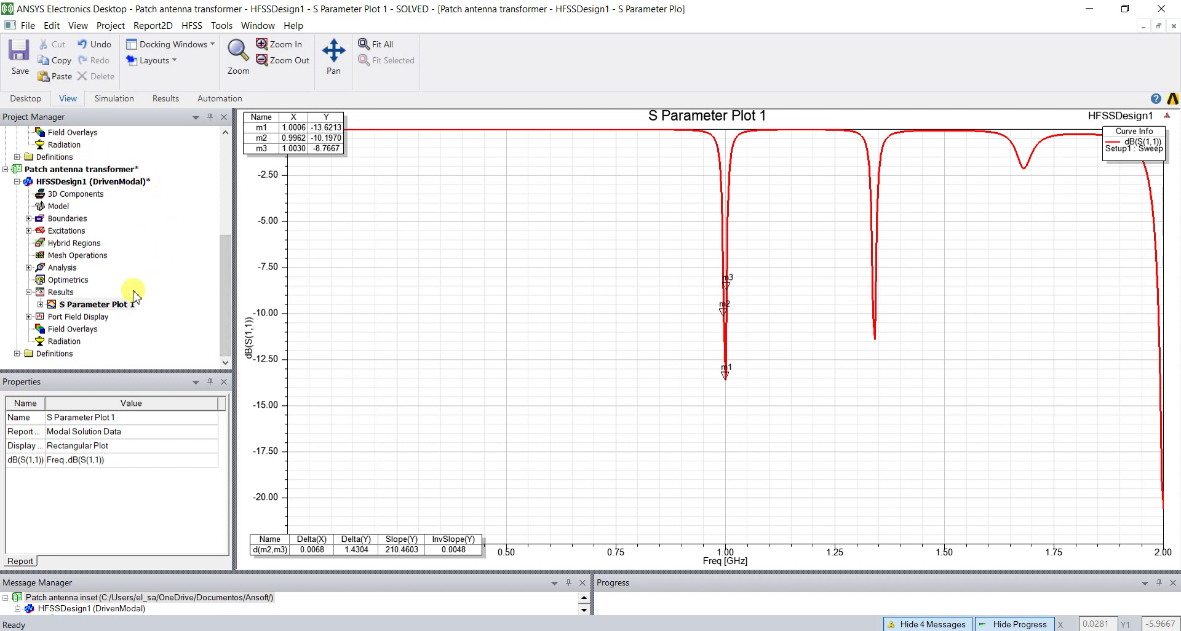
Insert an infinite sphere far-field setup with Phi and Theta both from 0 to 360 deg in 2 deg steps
{"action": "right_click", "coordinate": [68, 342]}
{"action": "mouse_move", "coordinate": [184, 371]}
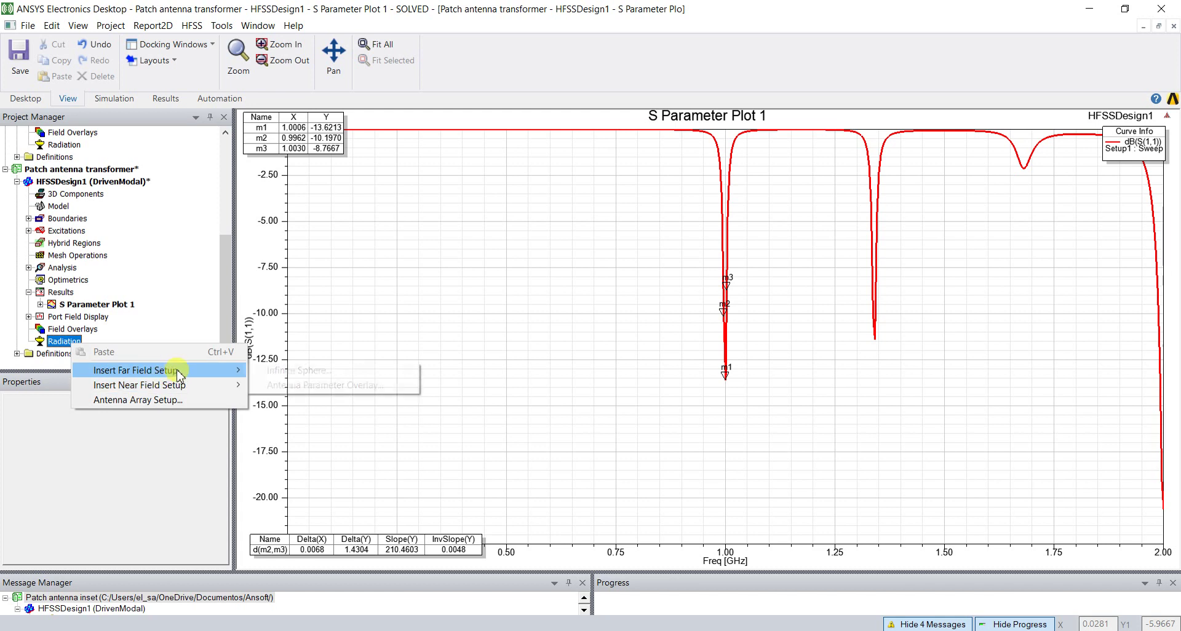
{"action": "left_click", "coordinate": [298, 371]}
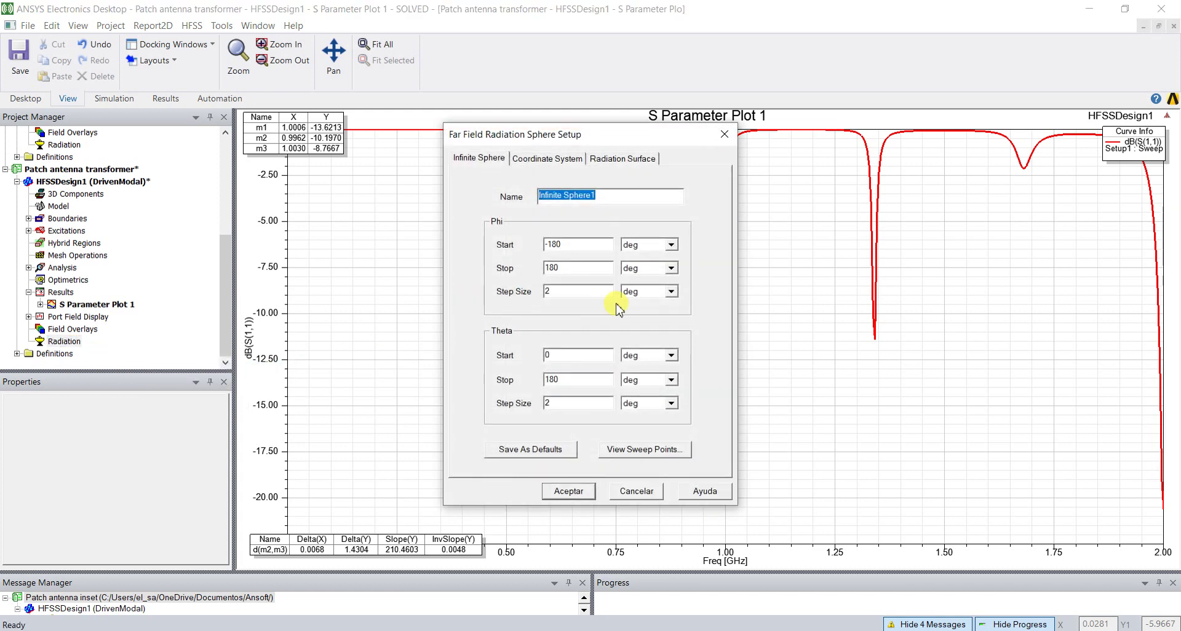
{"action": "left_click", "coordinate": [578, 245]}
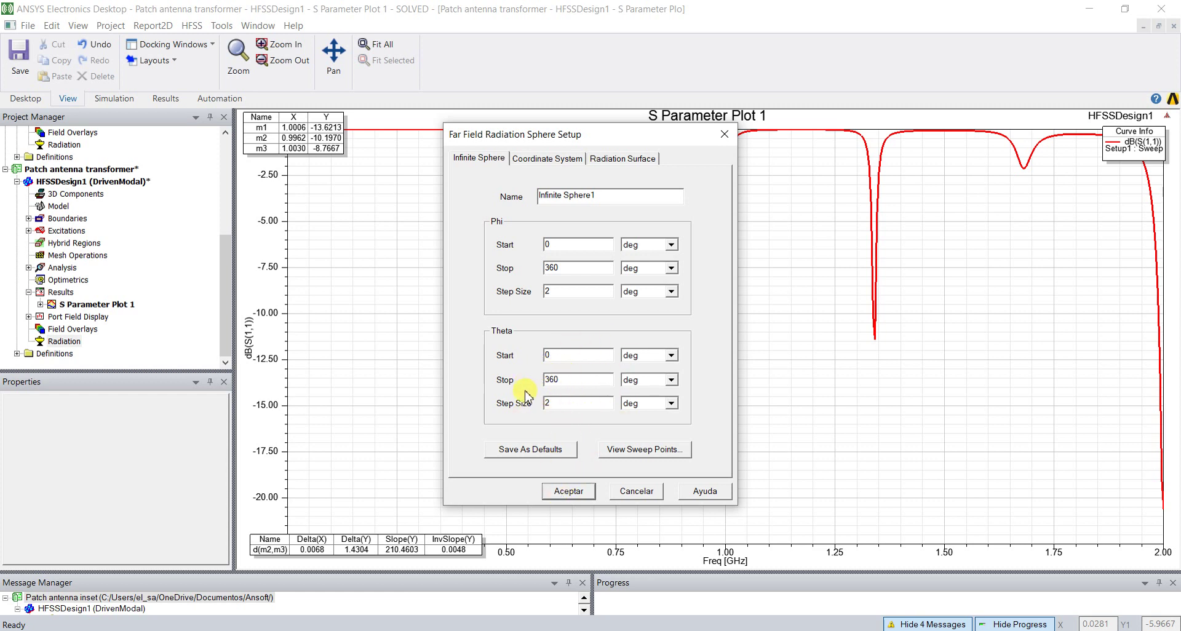
{"action": "left_click", "coordinate": [575, 497]}
{"action": "left_click", "coordinate": [486, 366]}
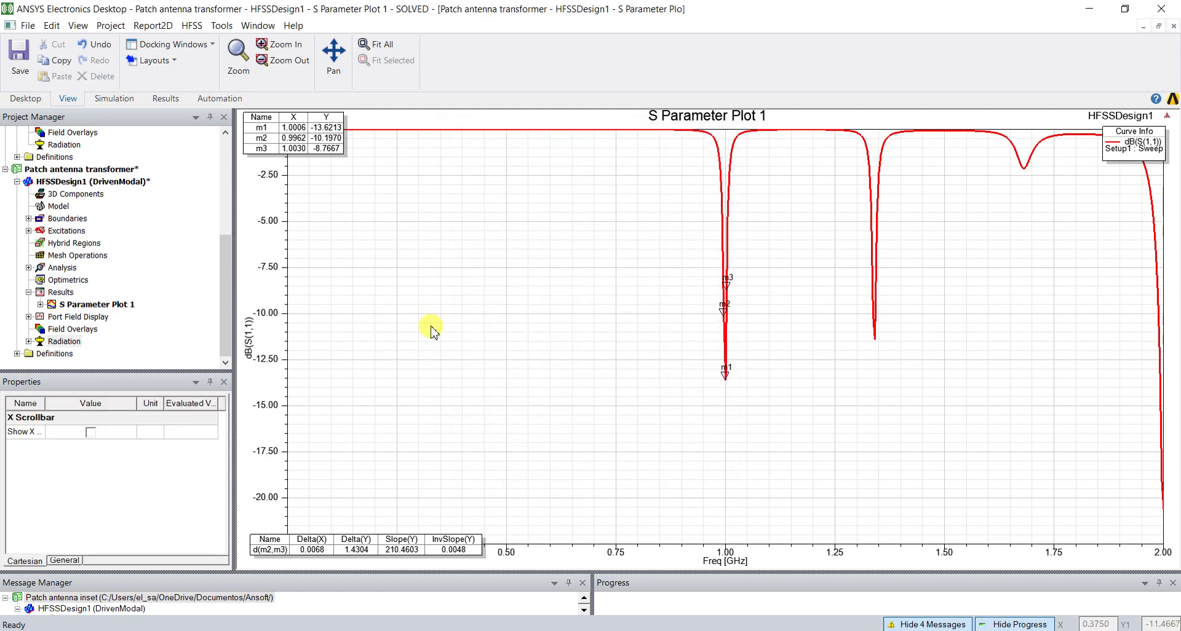
Create a far-field 3D polar plot of dB(GainTotal) over Phi and Theta, using Setup1 : LastAdaptive and Infinite Sphere1
{"action": "right_click", "coordinate": [70, 298]}
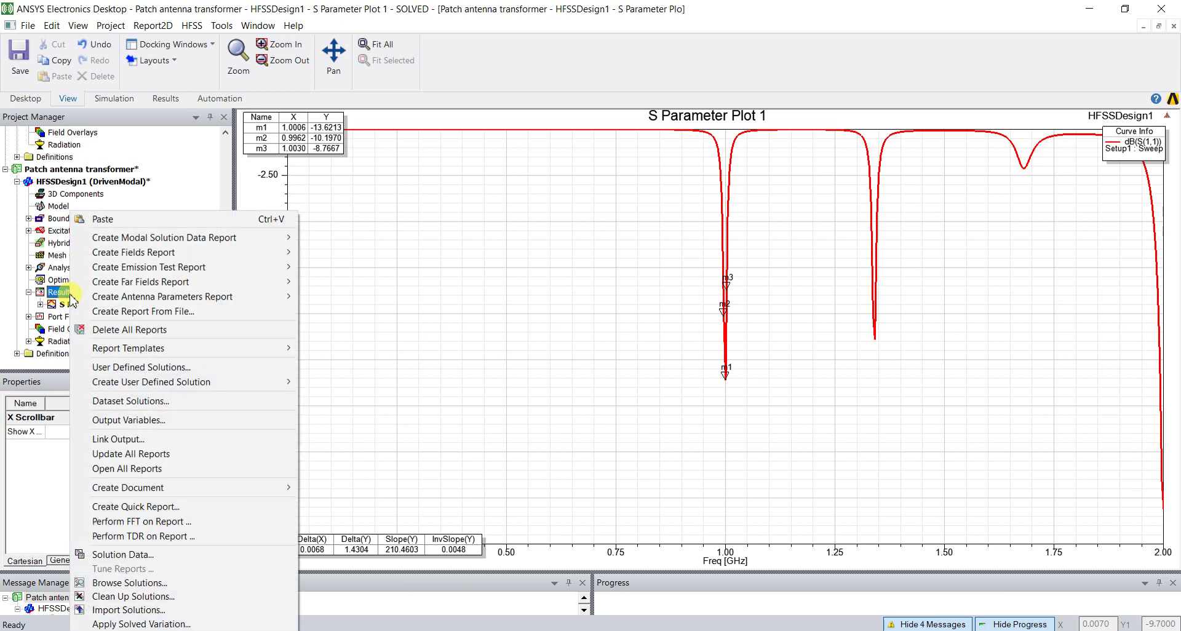
{"action": "mouse_move", "coordinate": [172, 283]}
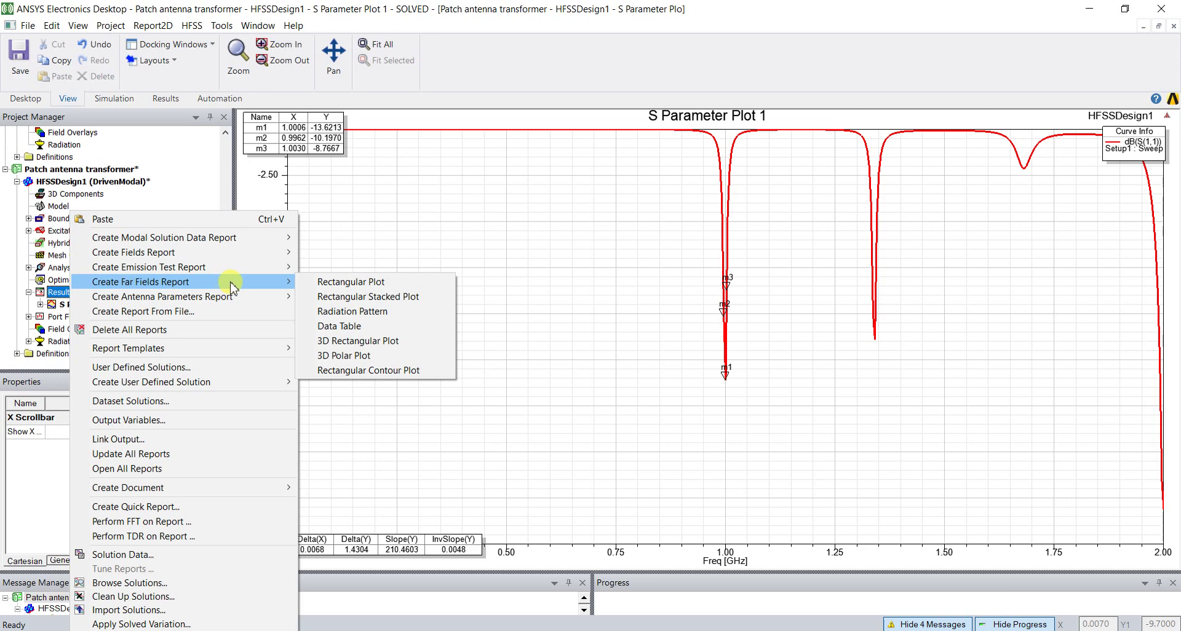
{"action": "left_click", "coordinate": [369, 355]}
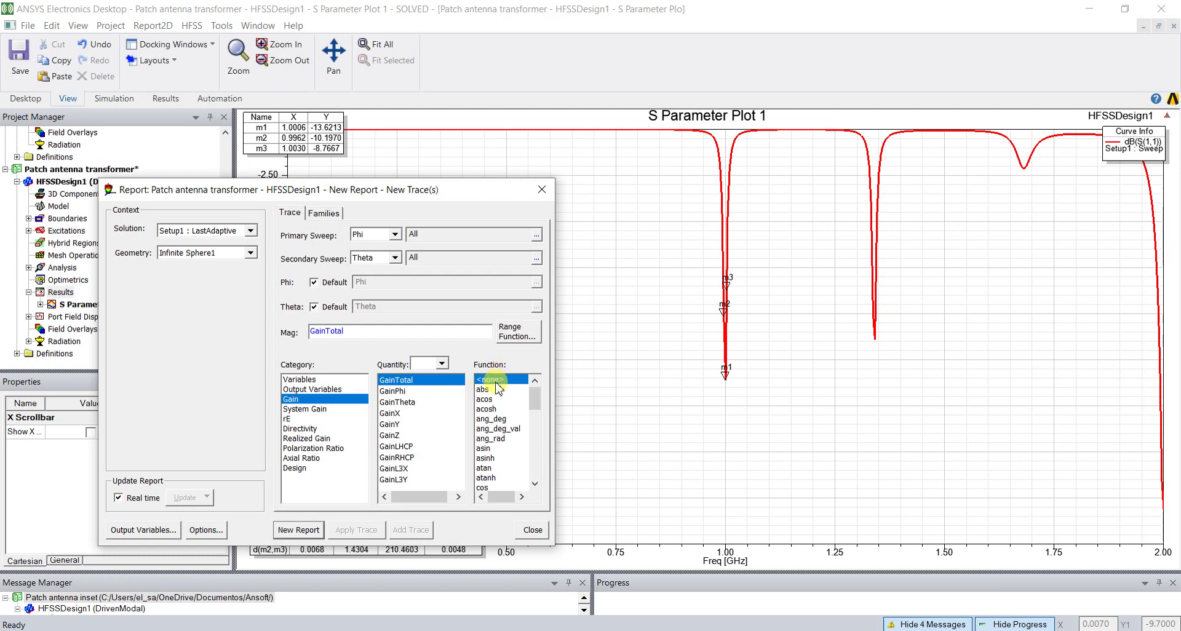
{"action": "key", "text": "d"}
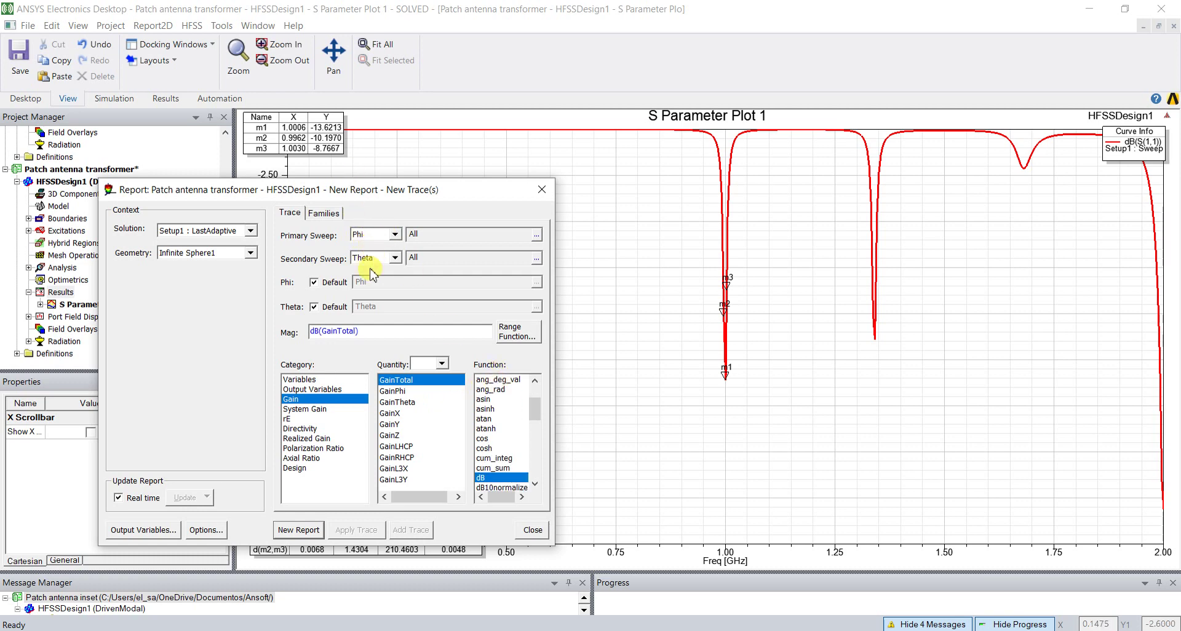
{"action": "left_click", "coordinate": [296, 532]}
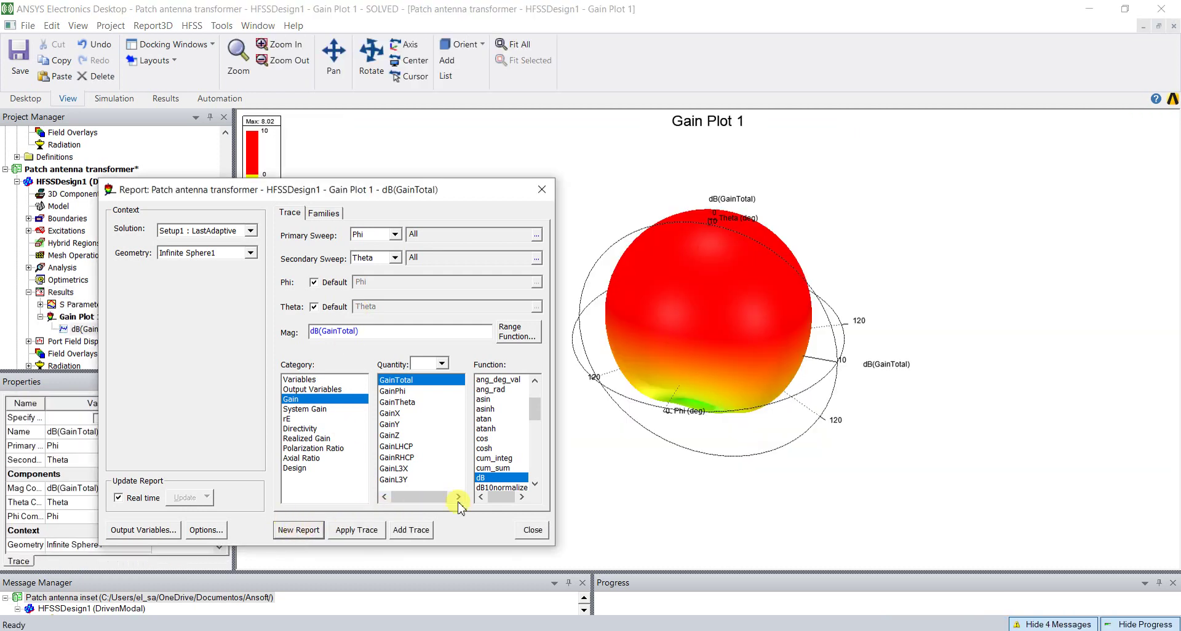
{"action": "left_click", "coordinate": [531, 531]}
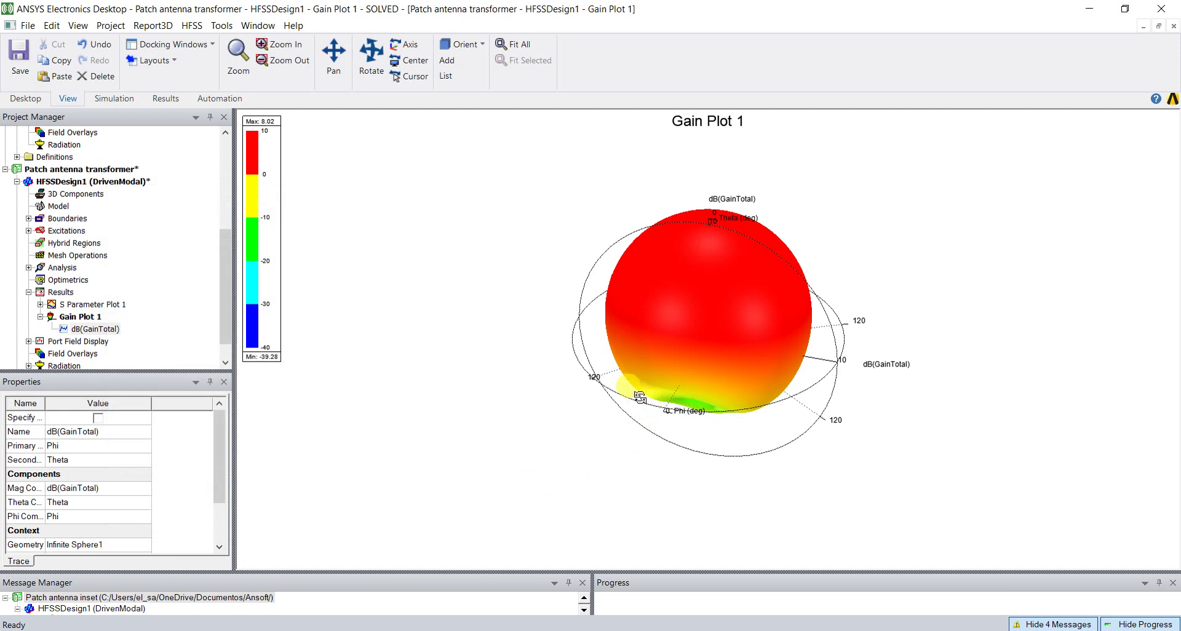
Examine the shape of the 3D gain pattern up close and from the side, and return to the isometric view
{"action": "left_click_drag", "start_coordinate": [639, 397], "coordinate": [603, 386], "text": "alt"}
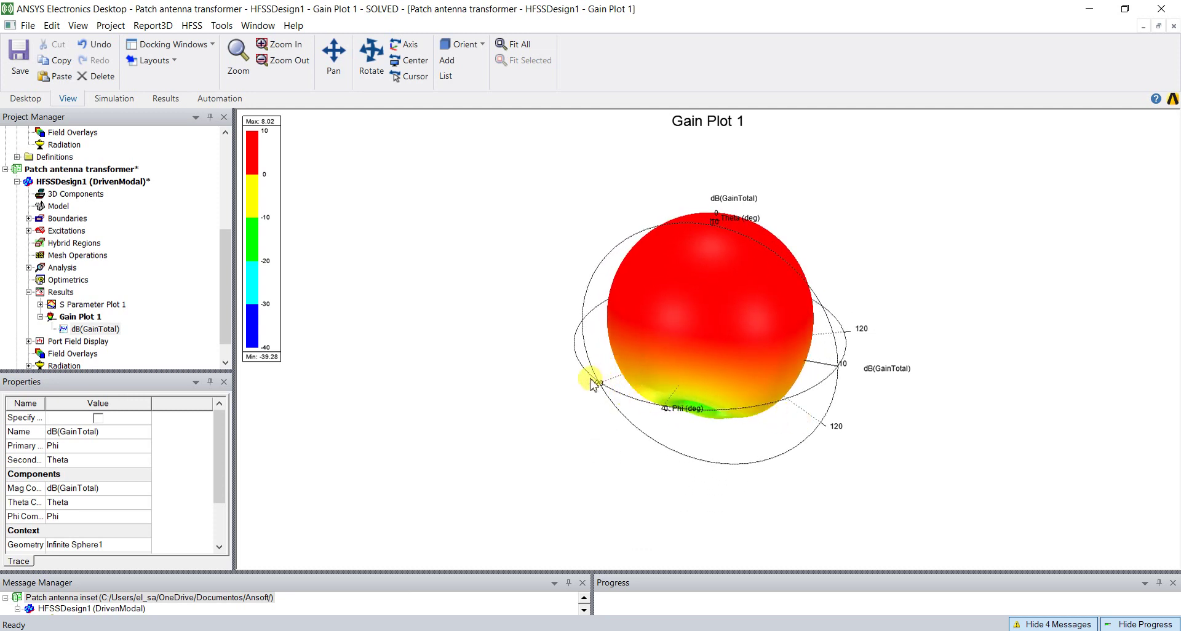
{"action": "left_click", "coordinate": [286, 47]}
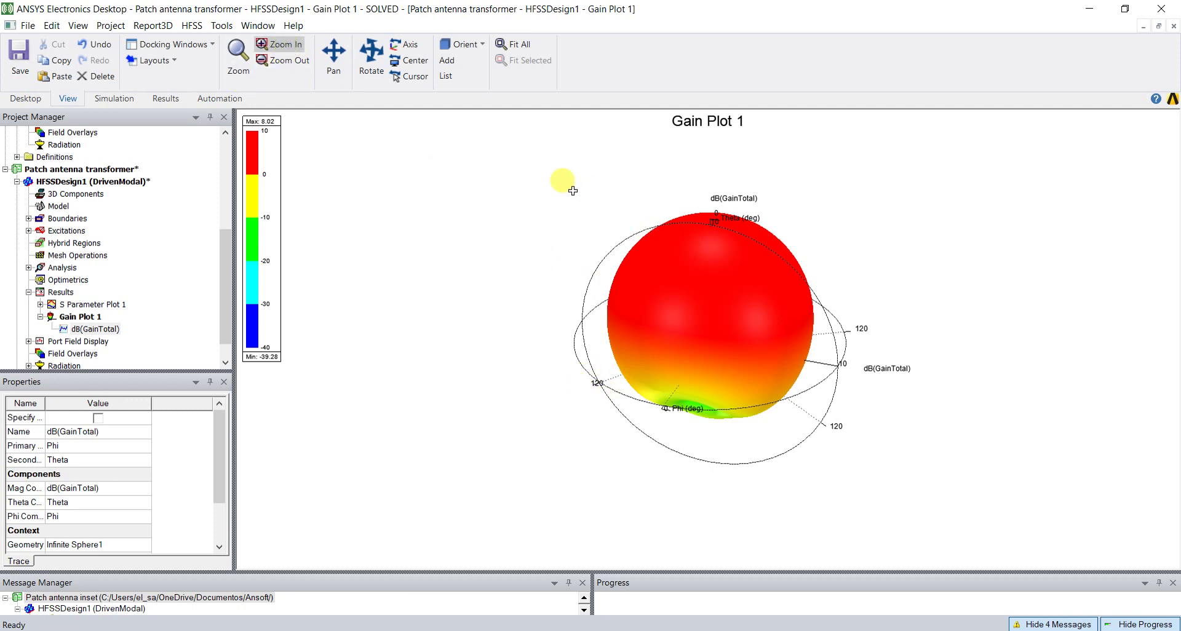
{"action": "left_click_drag", "start_coordinate": [629, 243], "coordinate": [889, 475]}
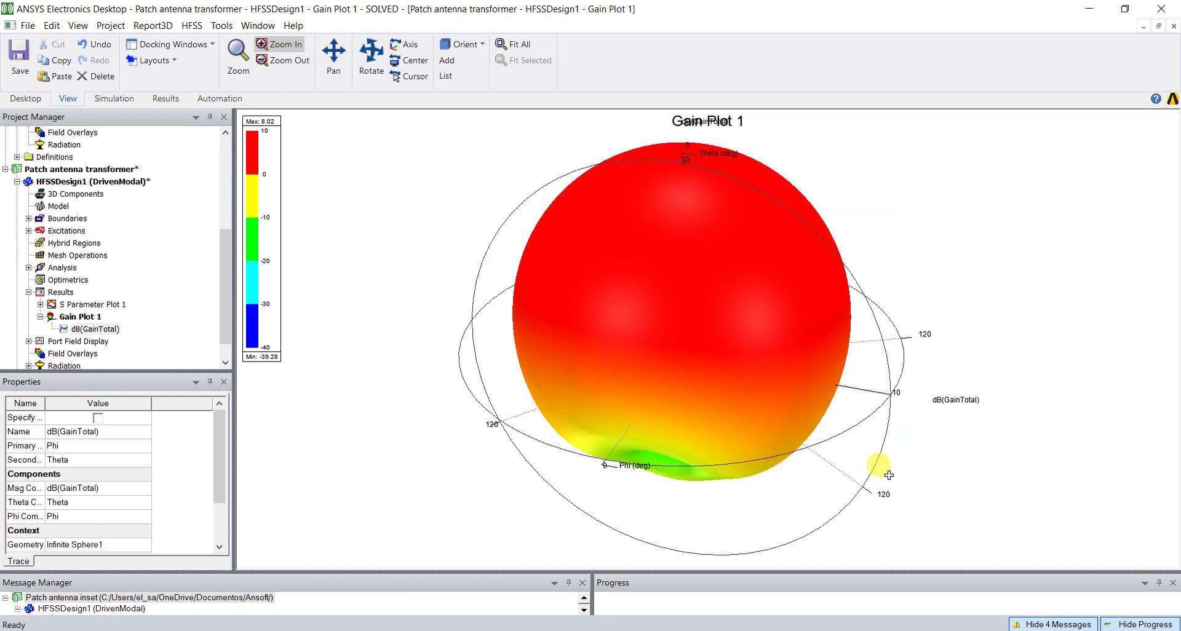
{"action": "key", "text": "Escape"}
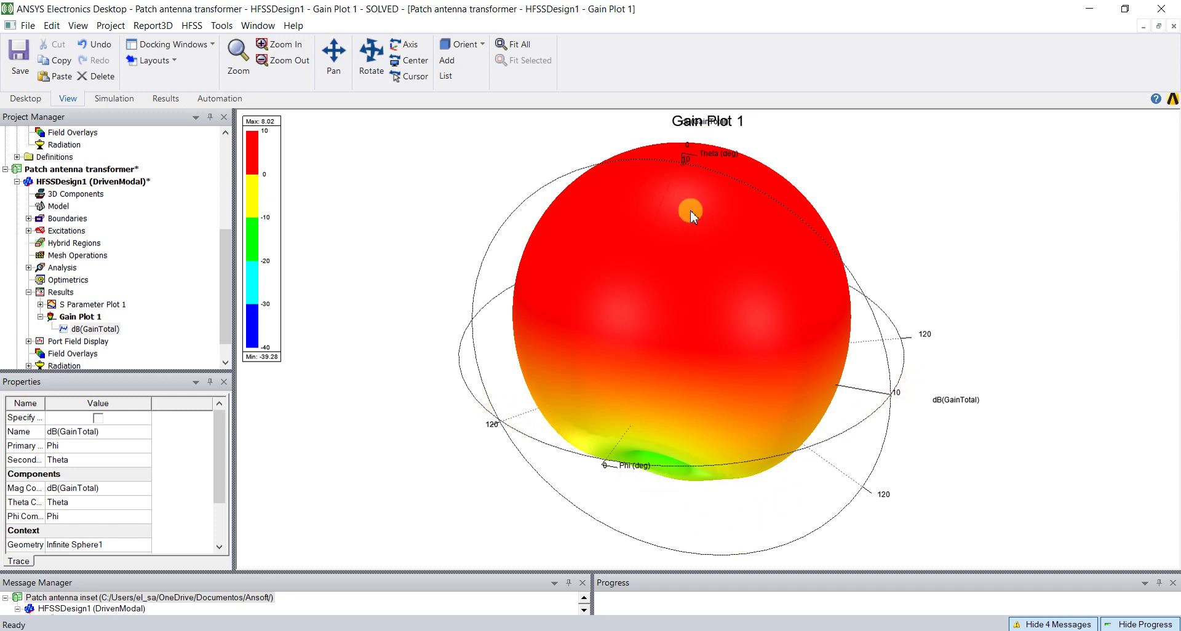
{"action": "key", "text": "alt"}
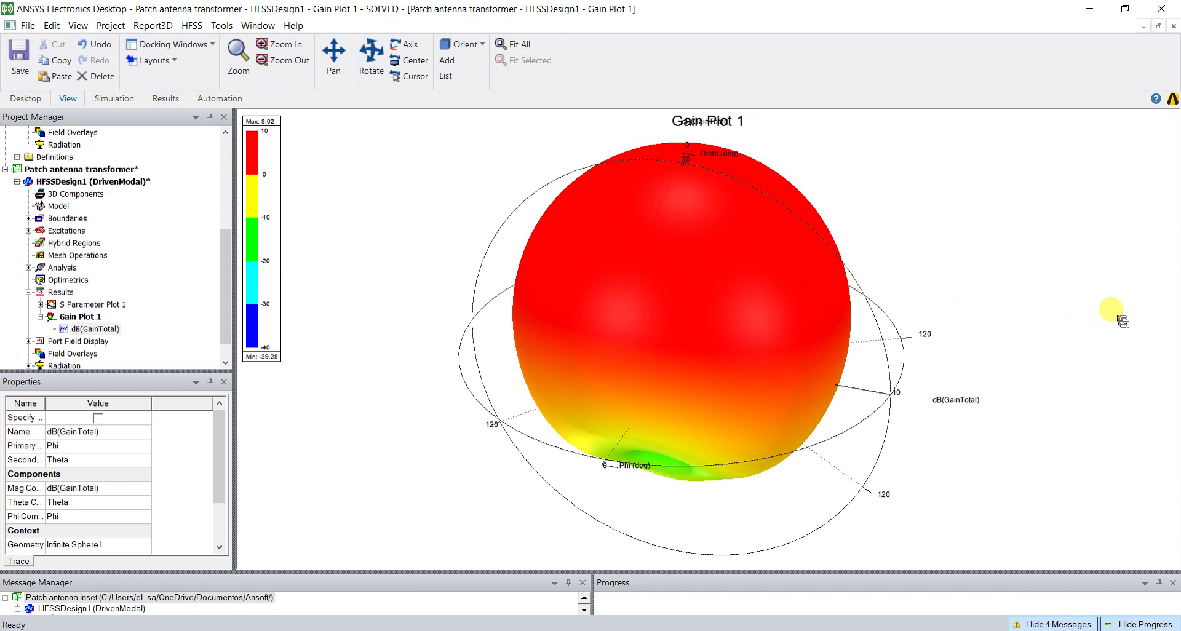
{"action": "double_click", "coordinate": [1123, 321], "text": "alt"}
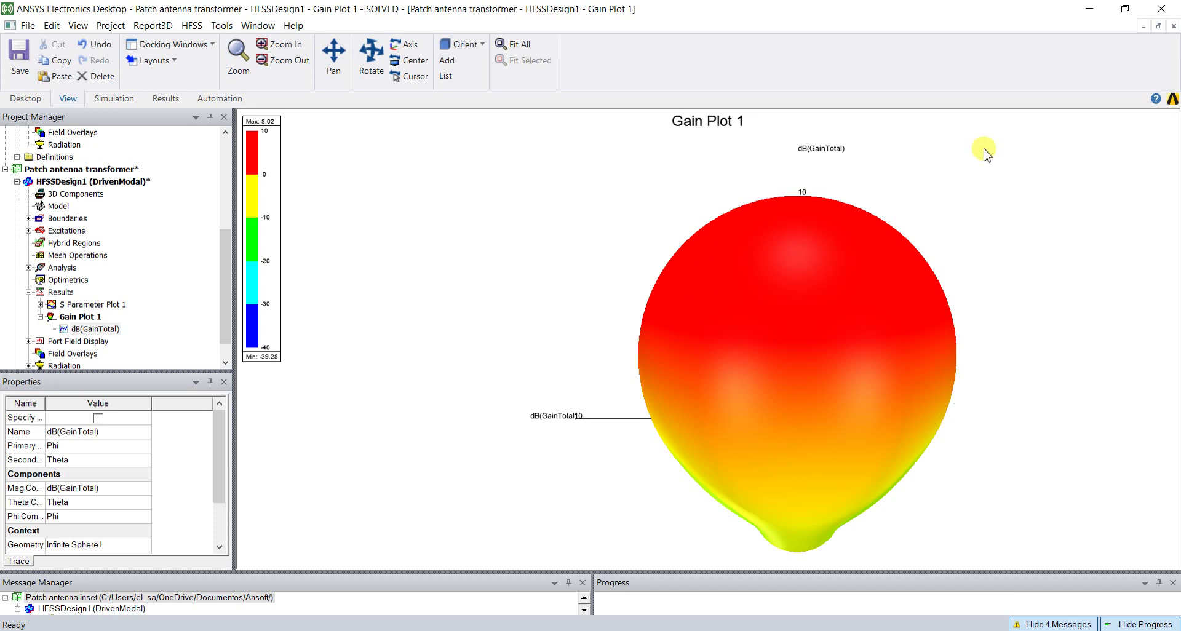
{"action": "left_click", "coordinate": [1153, 127]}
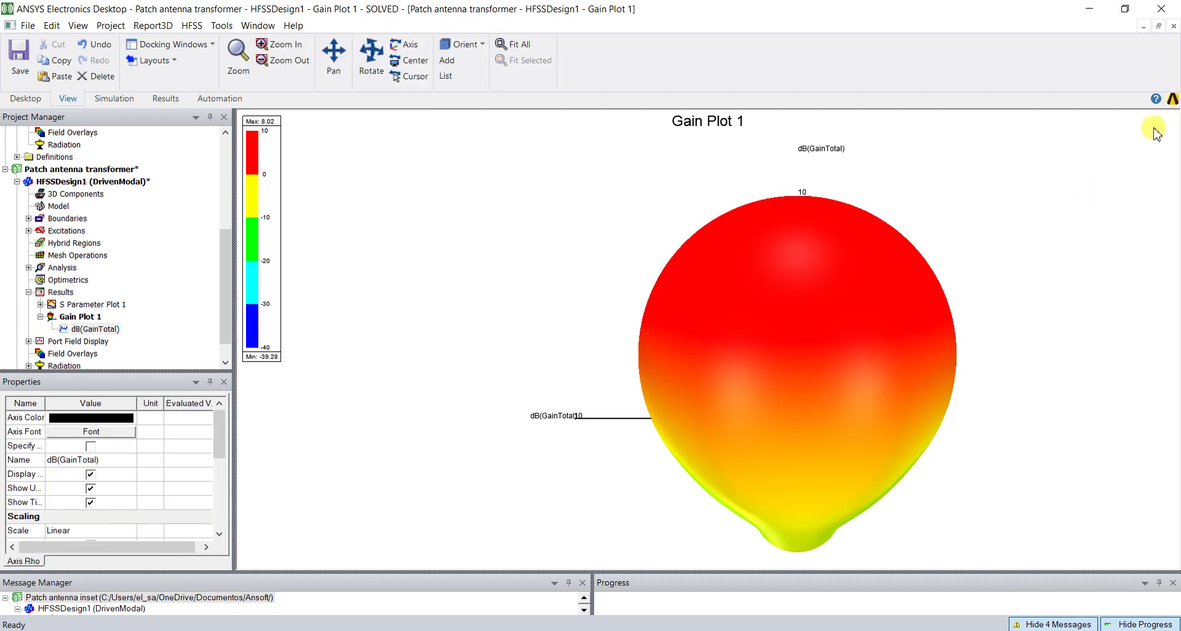
{"action": "double_click", "coordinate": [1136, 158]}
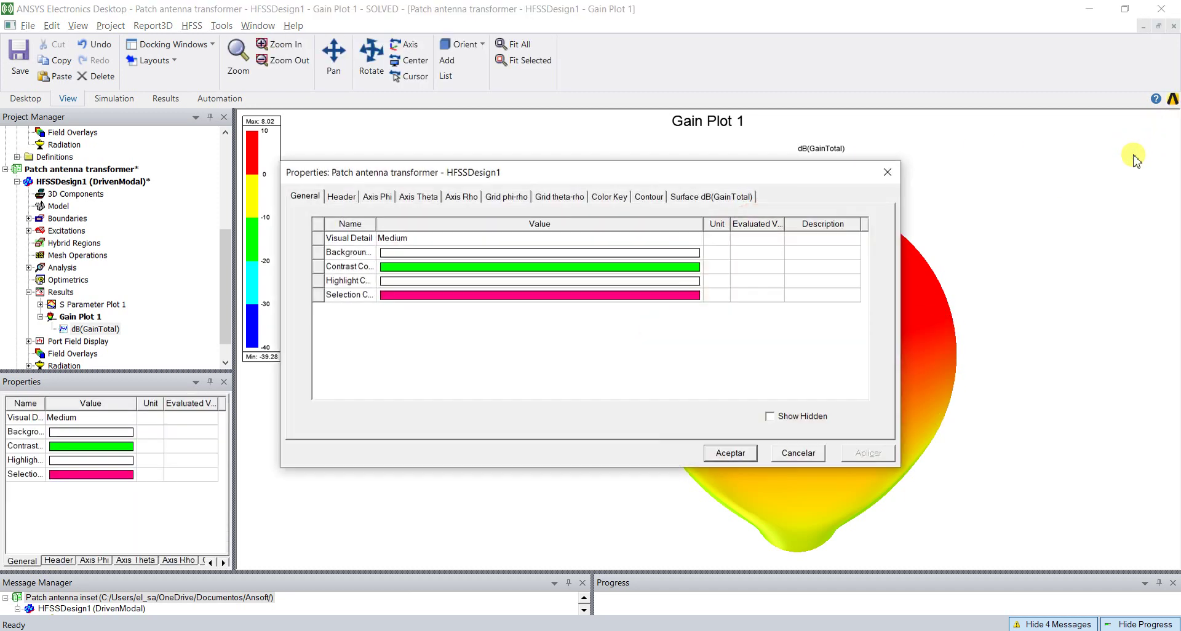
{"action": "left_click", "coordinate": [820, 455]}
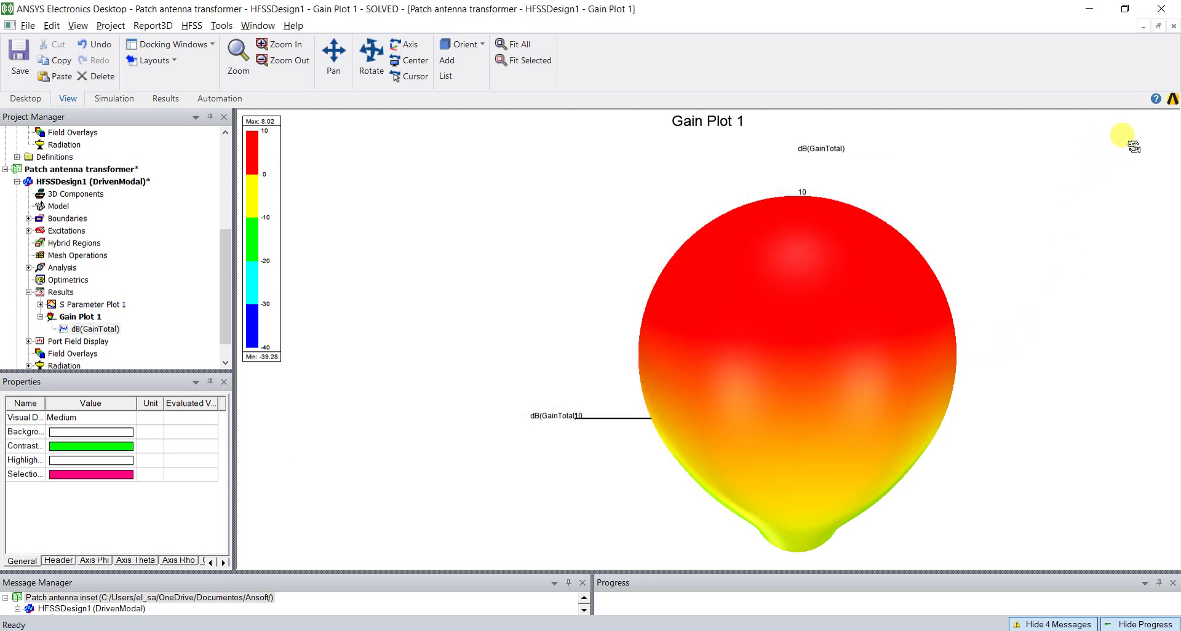
{"action": "left_click", "coordinate": [449, 307]}
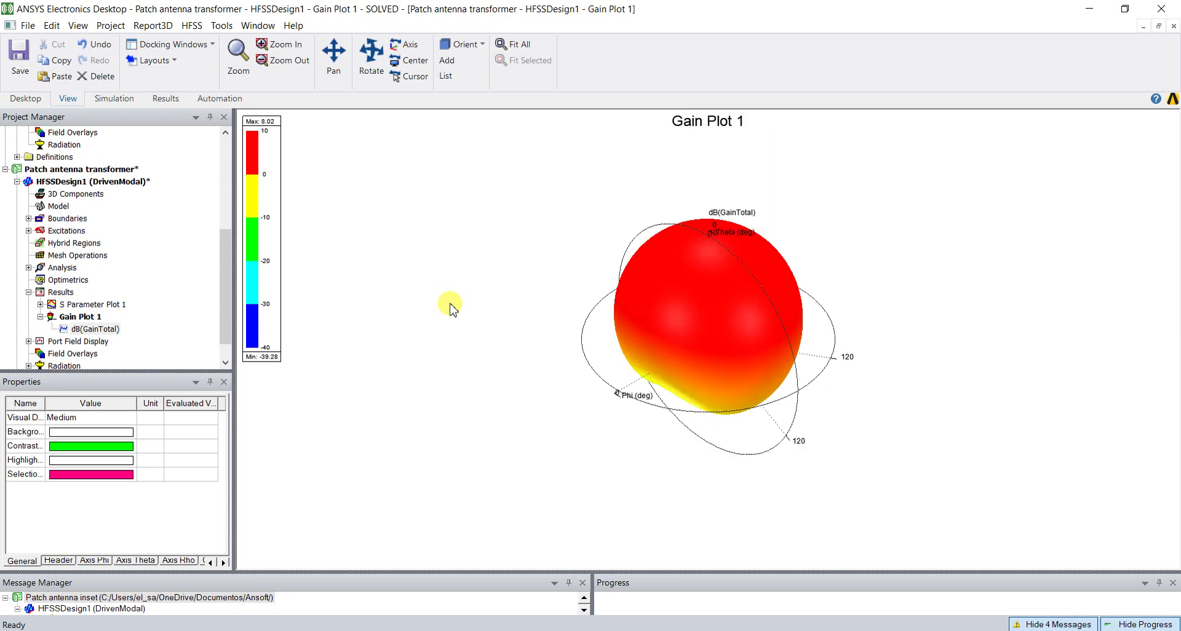
Save the project and reopen the HFSSDesign1 3D model with its solids and Perfect E sheets listed
{"action": "left_click", "coordinate": [21, 68]}
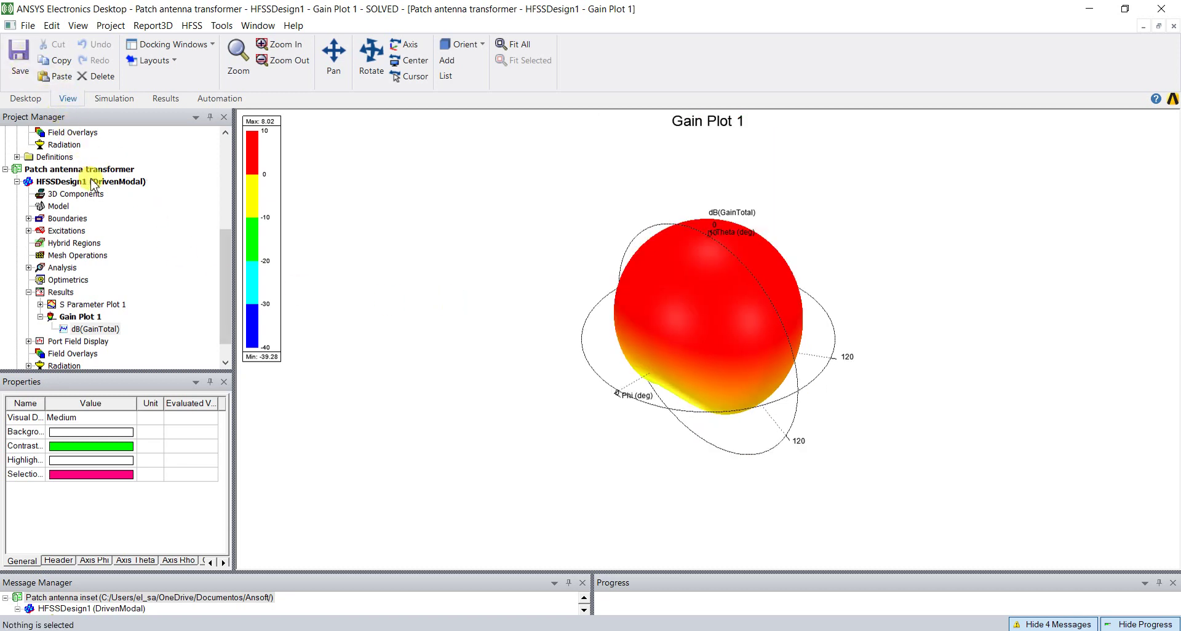
{"action": "double_click", "coordinate": [92, 183]}
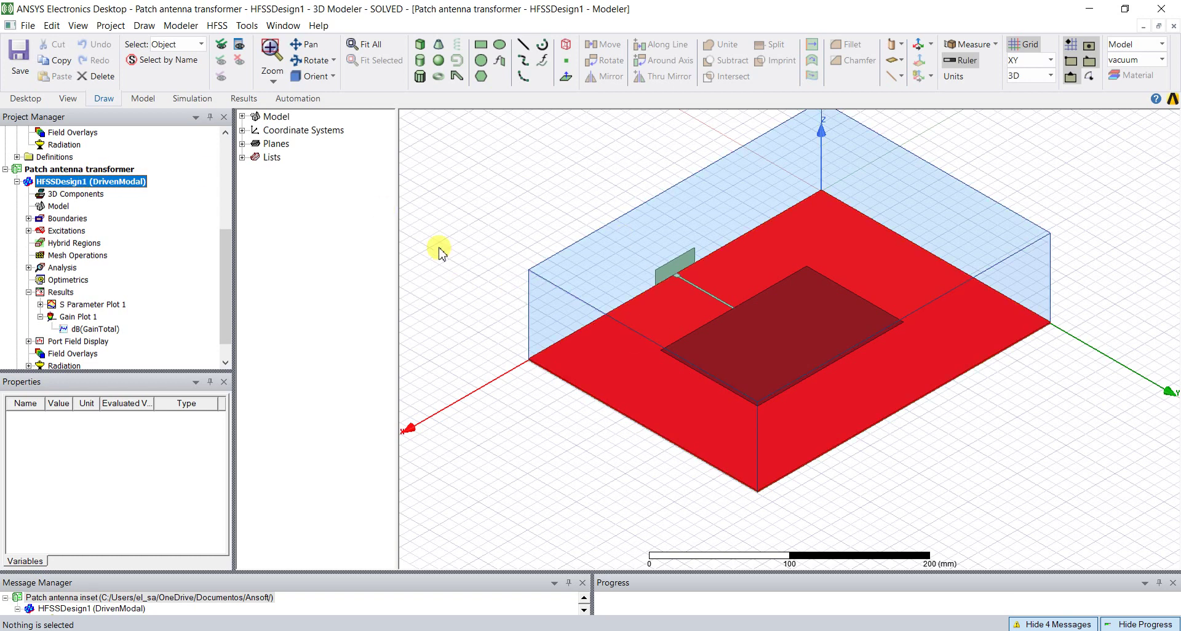
{"action": "left_click", "coordinate": [242, 130]}
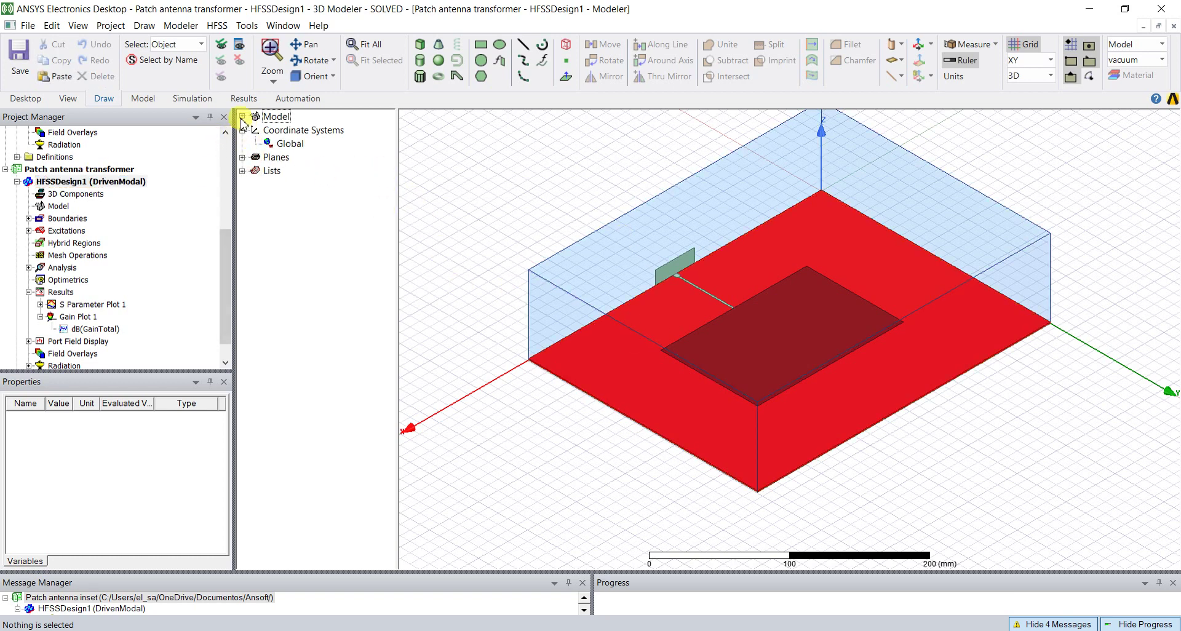
{"action": "left_click", "coordinate": [242, 117]}
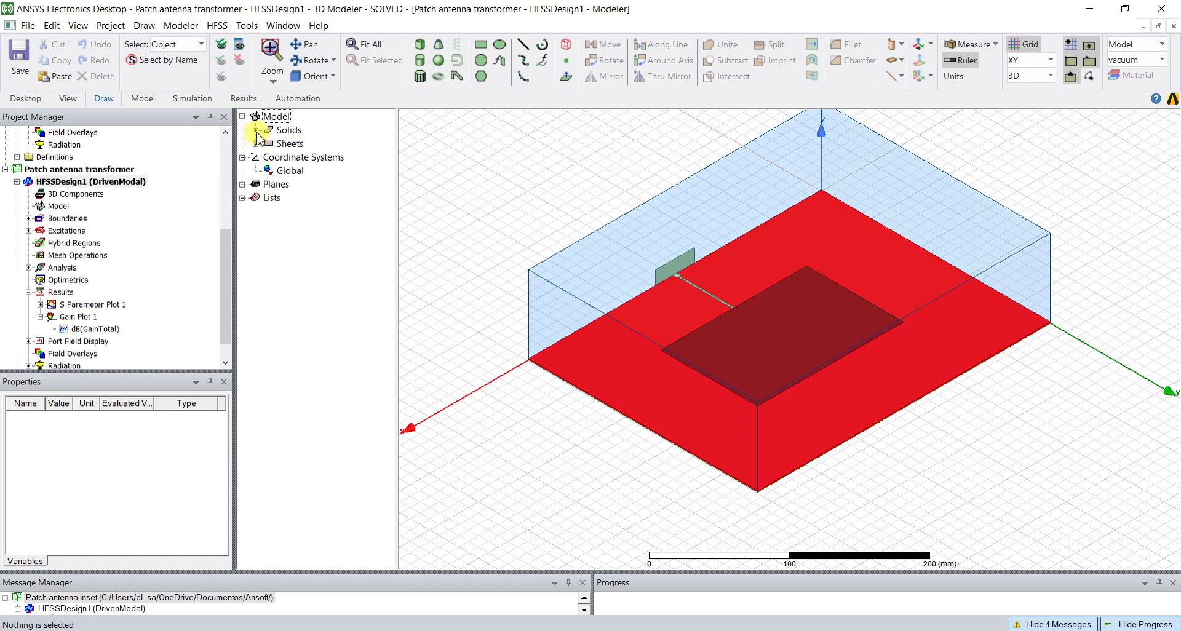
{"action": "left_click", "coordinate": [256, 131]}
{"action": "left_click", "coordinate": [255, 171]}
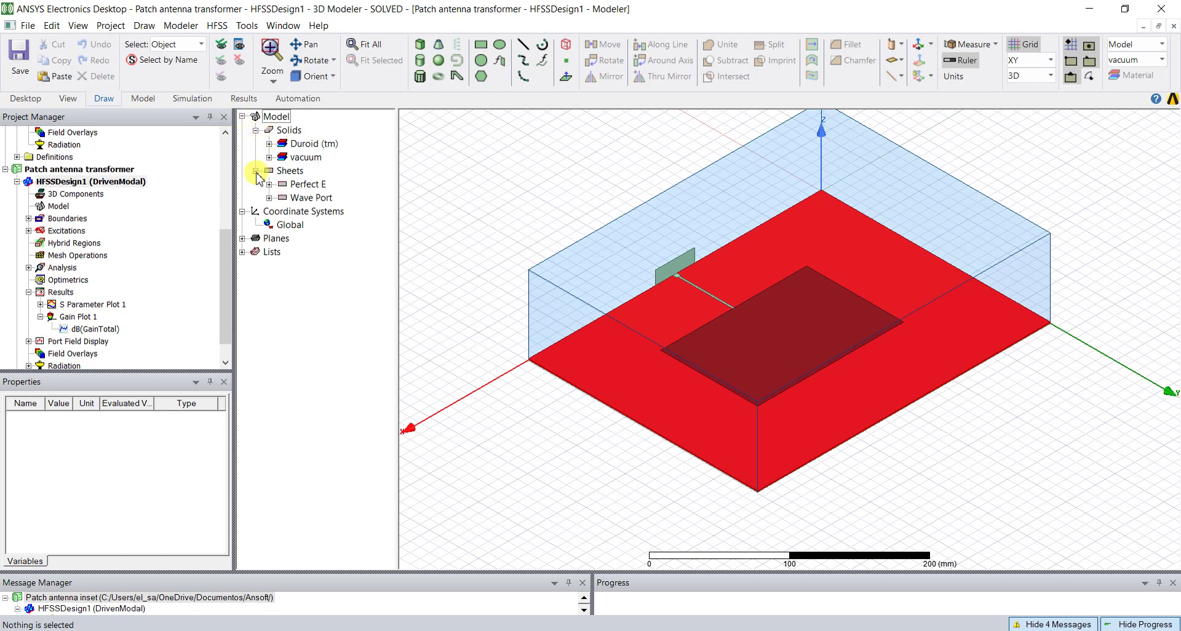
{"action": "left_click", "coordinate": [269, 144]}
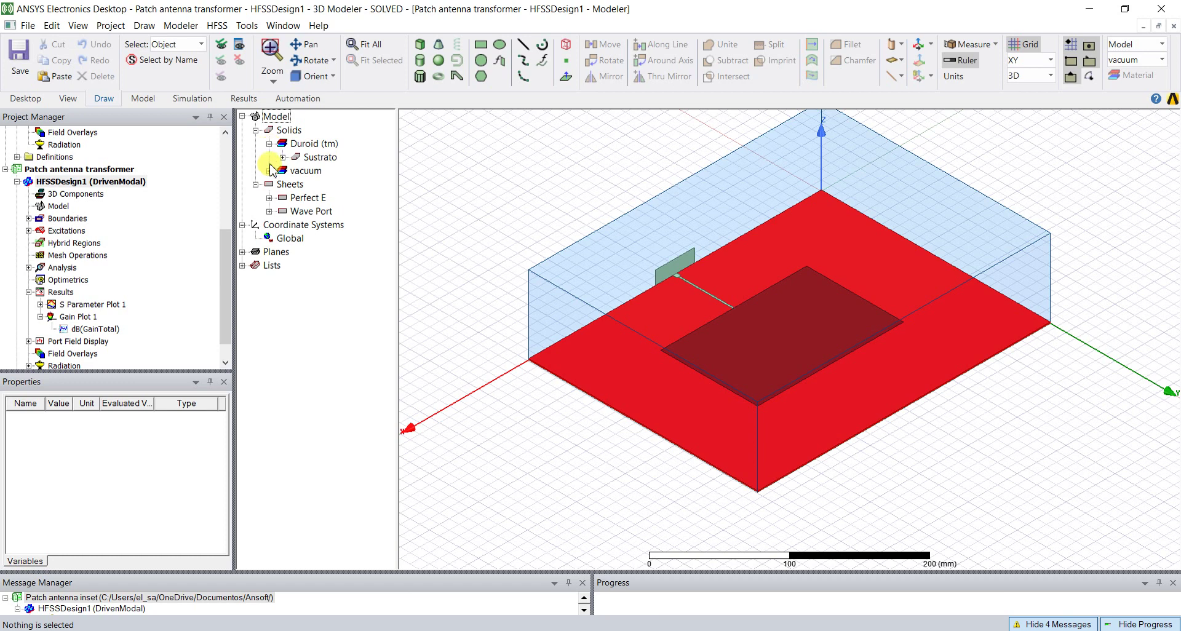
{"action": "left_click", "coordinate": [269, 171]}
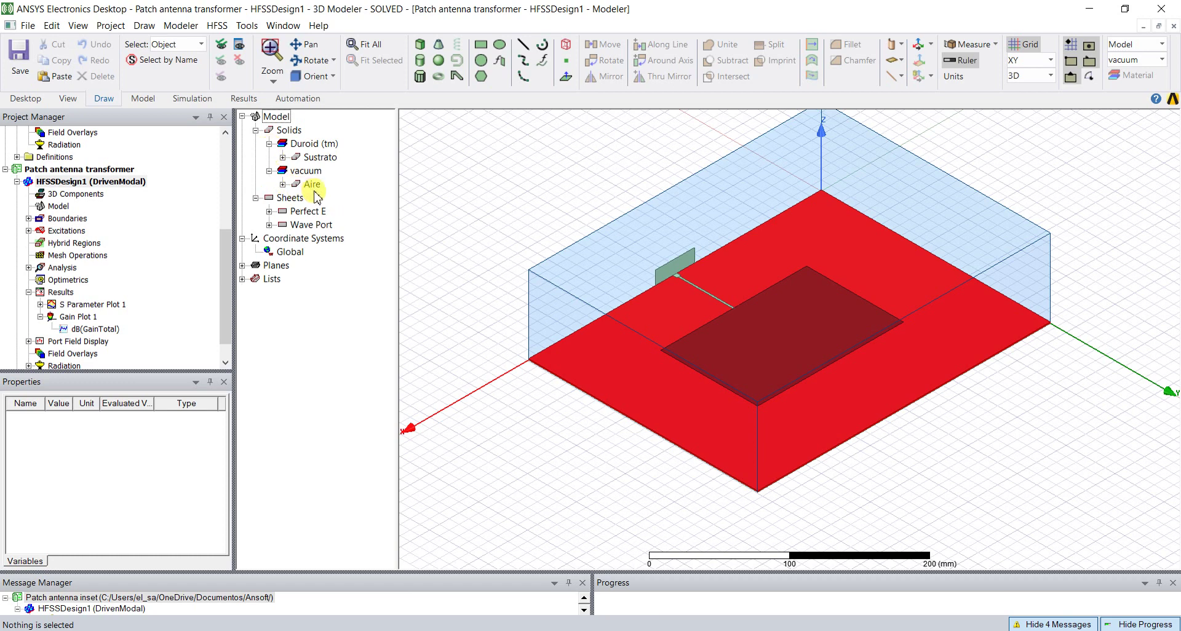
{"action": "left_click", "coordinate": [269, 212]}
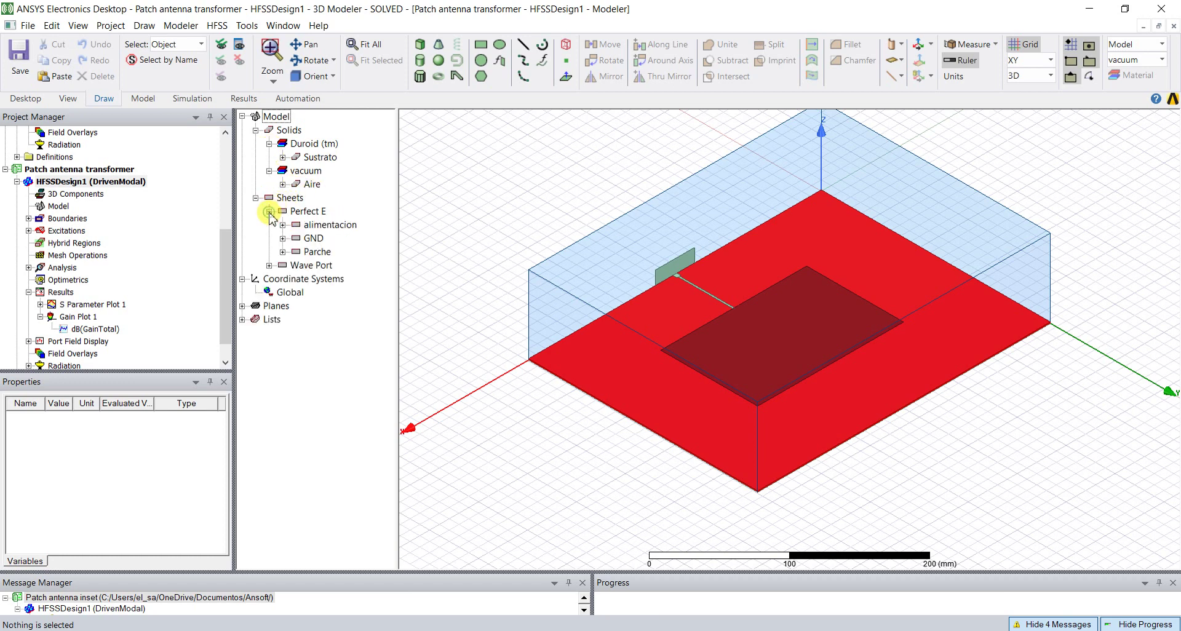
Plot the Mag_E field at 1 GHz and 0 deg phase for alimentacion, Parche and Aire, with AllObjects as the volume
{"action": "left_click", "coordinate": [328, 225]}
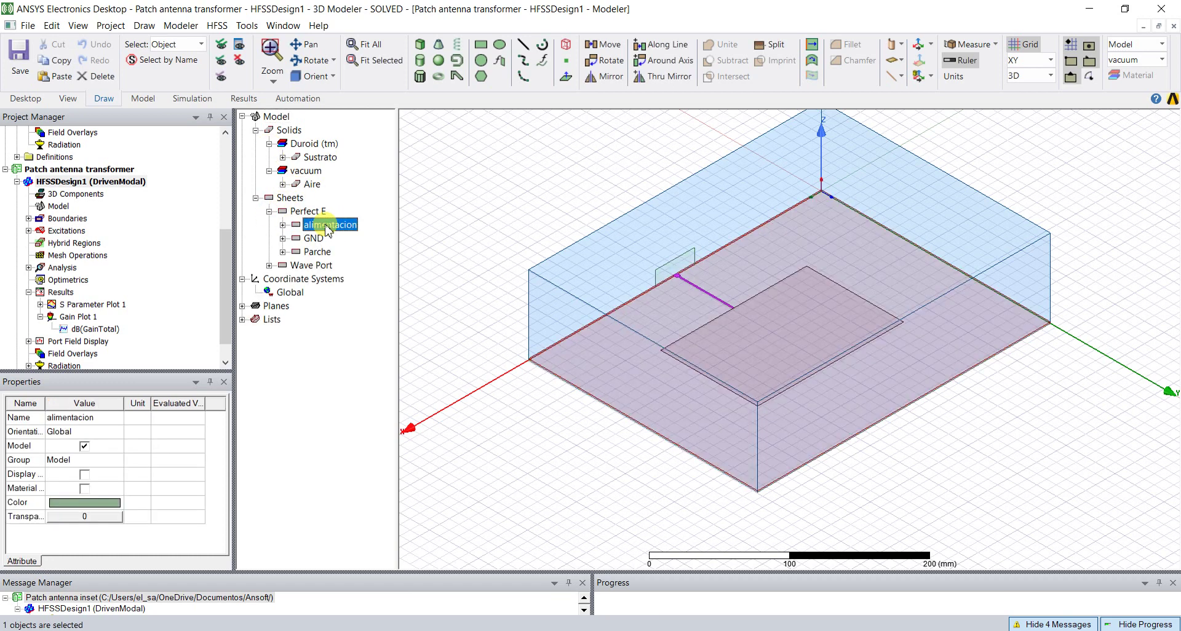
{"action": "left_click", "coordinate": [317, 253], "text": "ctrl"}
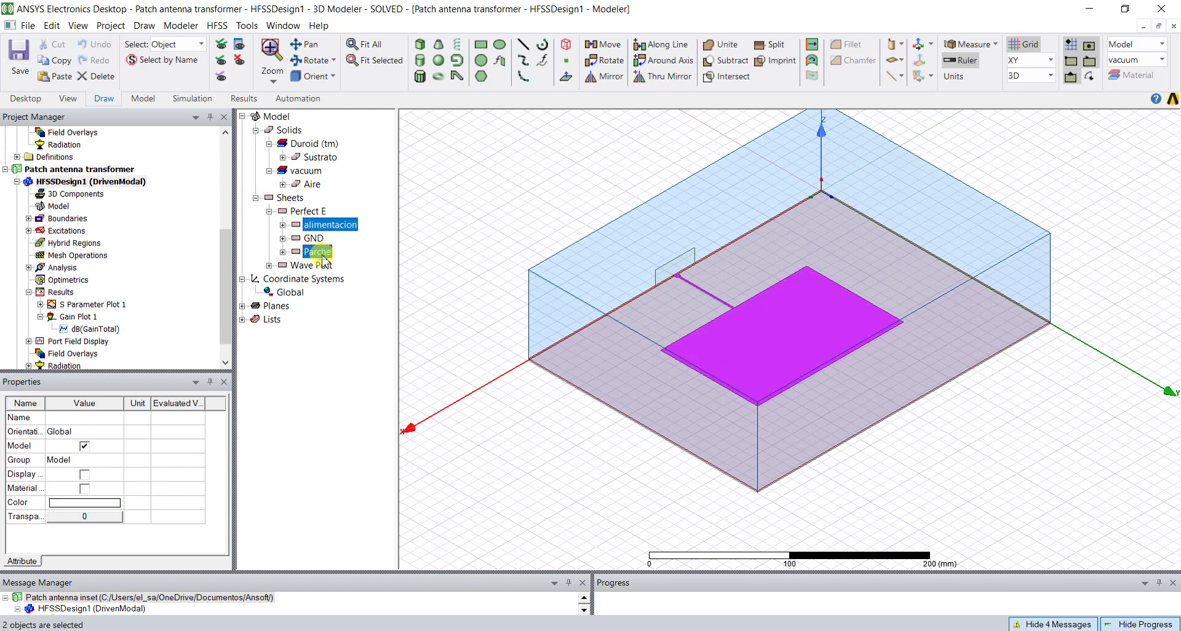
{"action": "left_click", "coordinate": [315, 185], "text": "ctrl"}
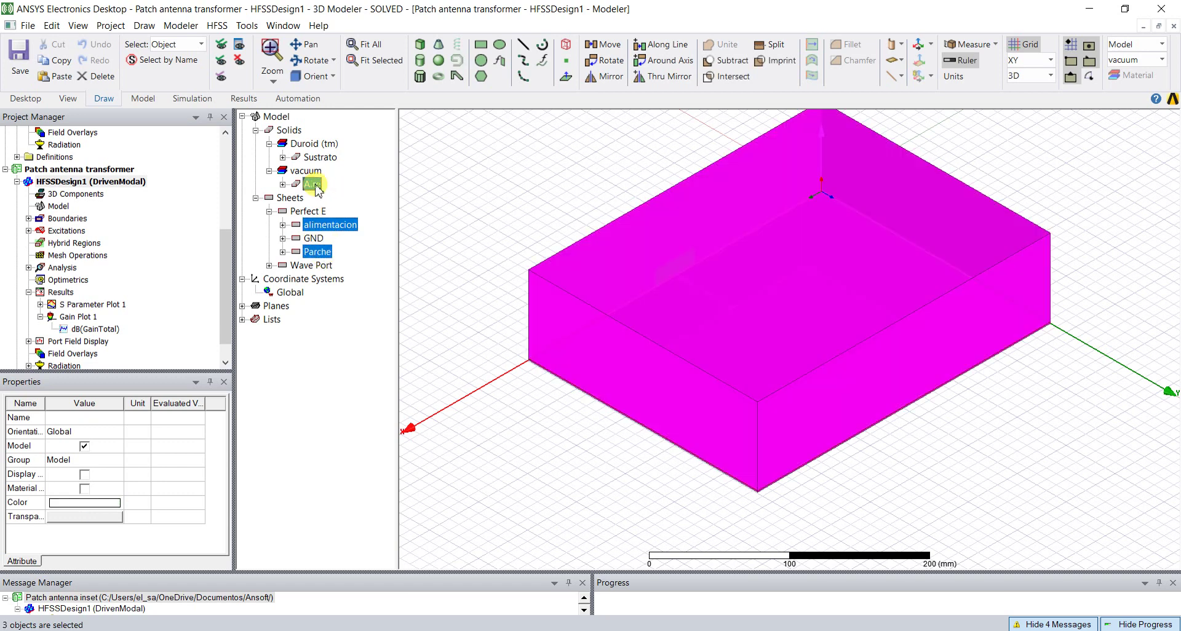
{"action": "right_click", "coordinate": [552, 176]}
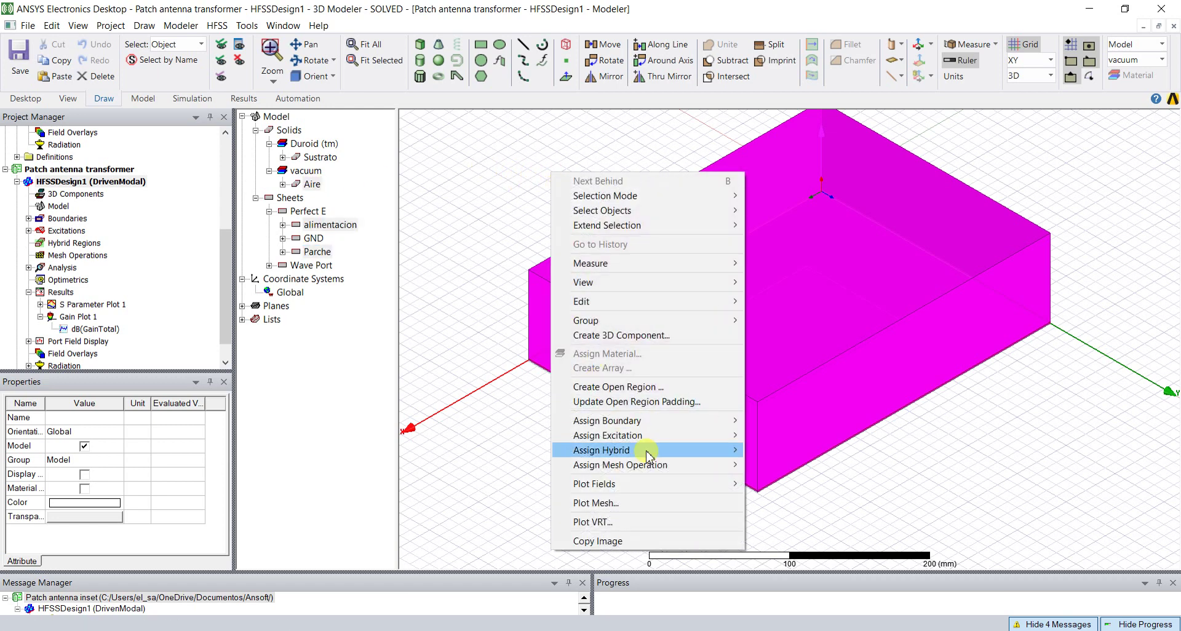
{"action": "mouse_move", "coordinate": [667, 484]}
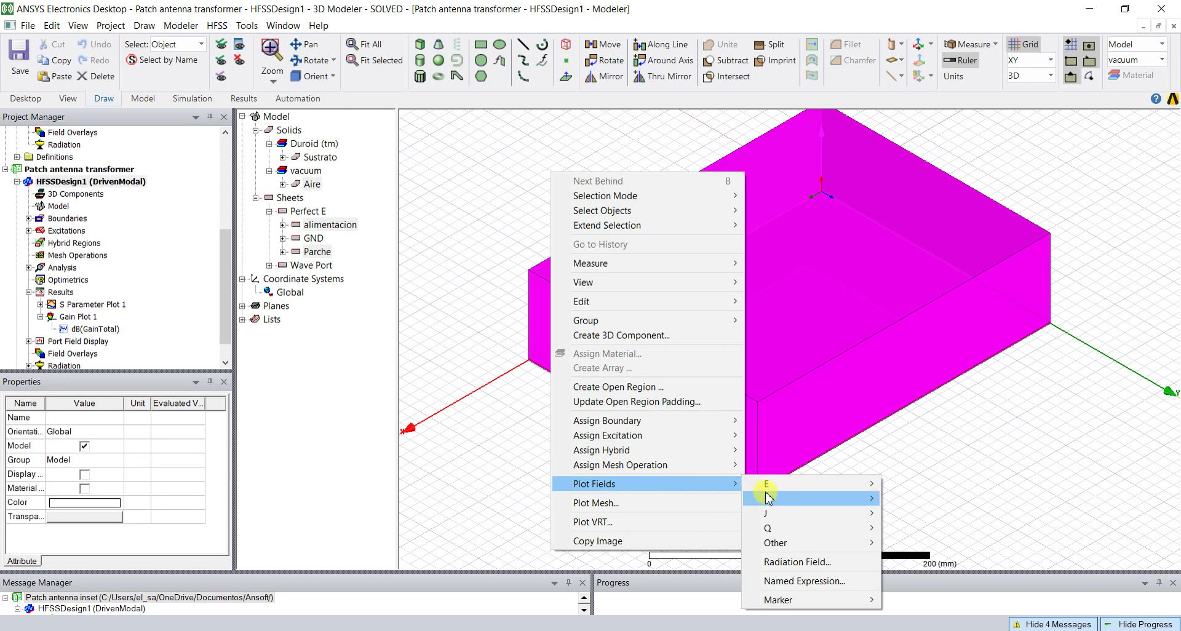
{"action": "mouse_move", "coordinate": [800, 487]}
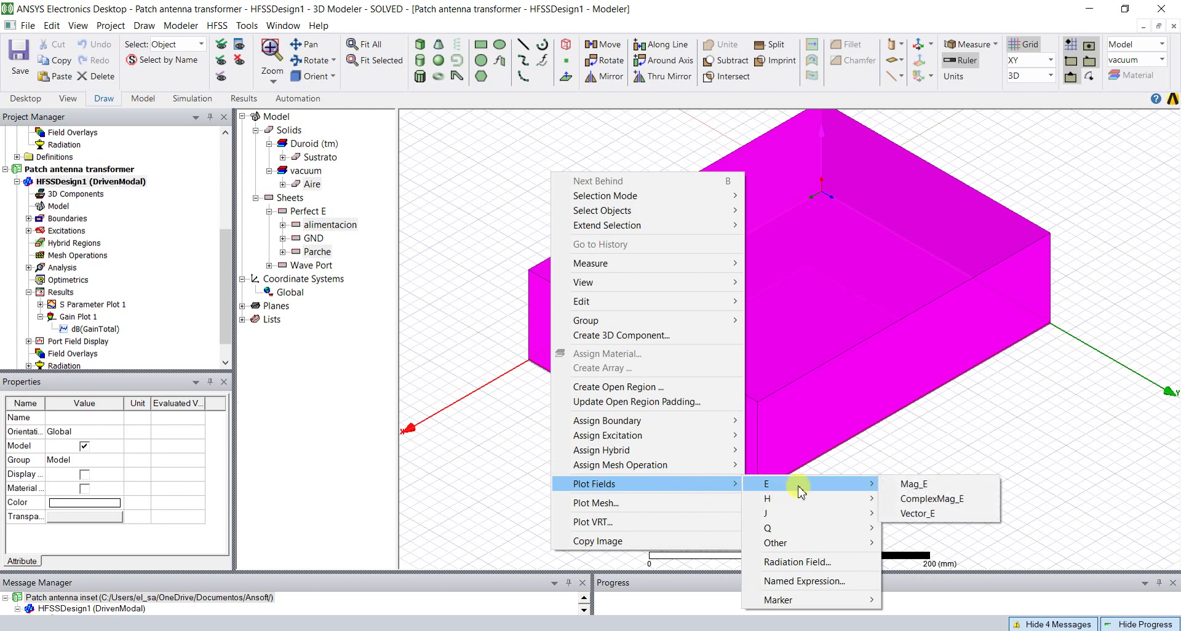
{"action": "left_click", "coordinate": [910, 484]}
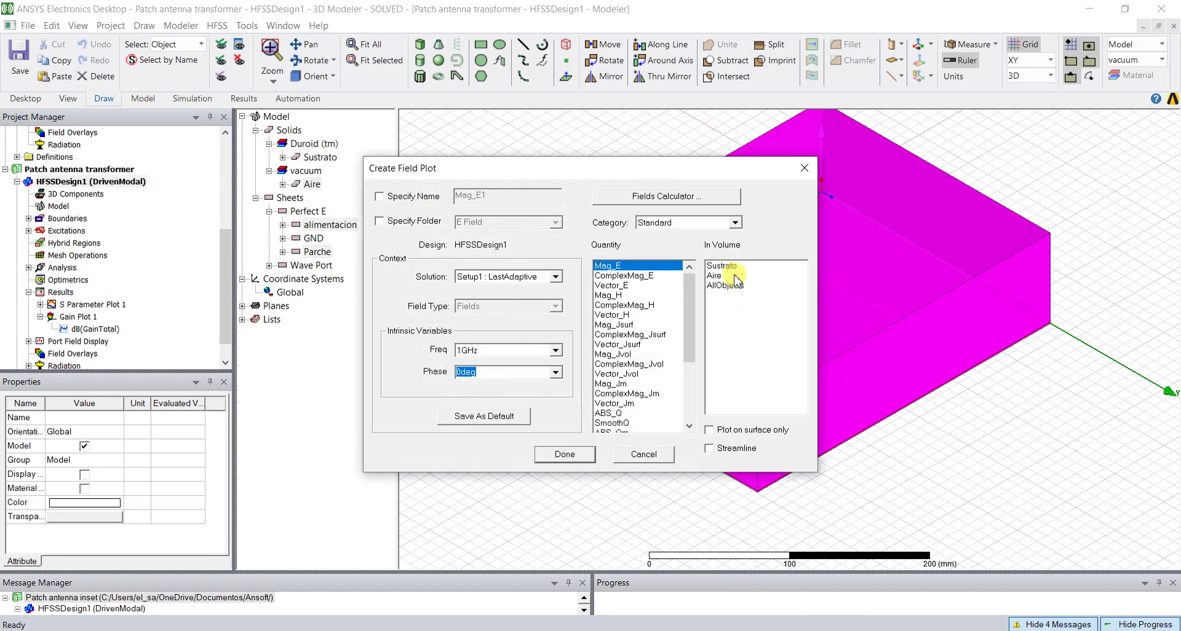
{"action": "left_click", "coordinate": [728, 285]}
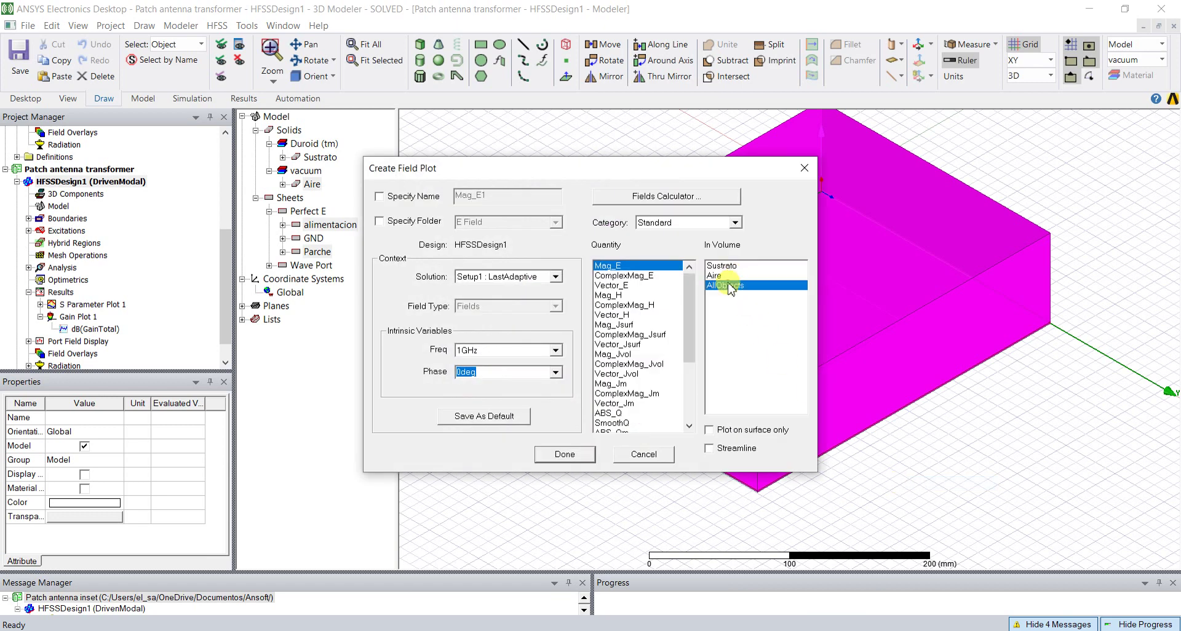
{"action": "left_click", "coordinate": [564, 456]}
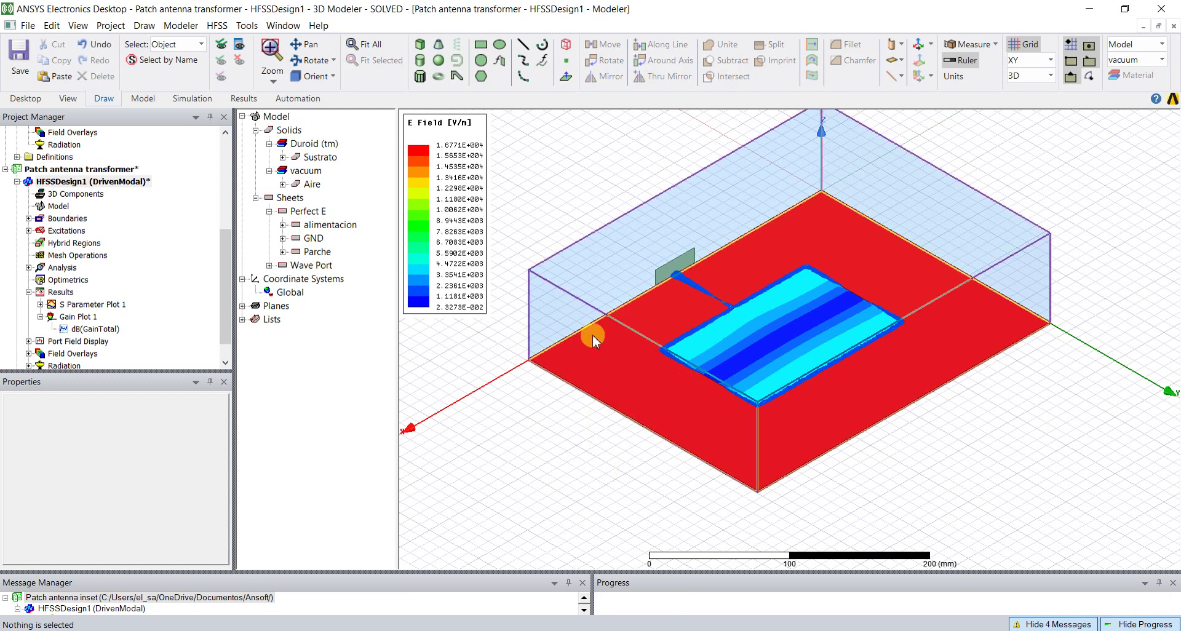
Switch the E Field plot's color scale to user limits and set the maximum to 6.7710E+003 V/m
{"action": "double_click", "coordinate": [458, 292]}
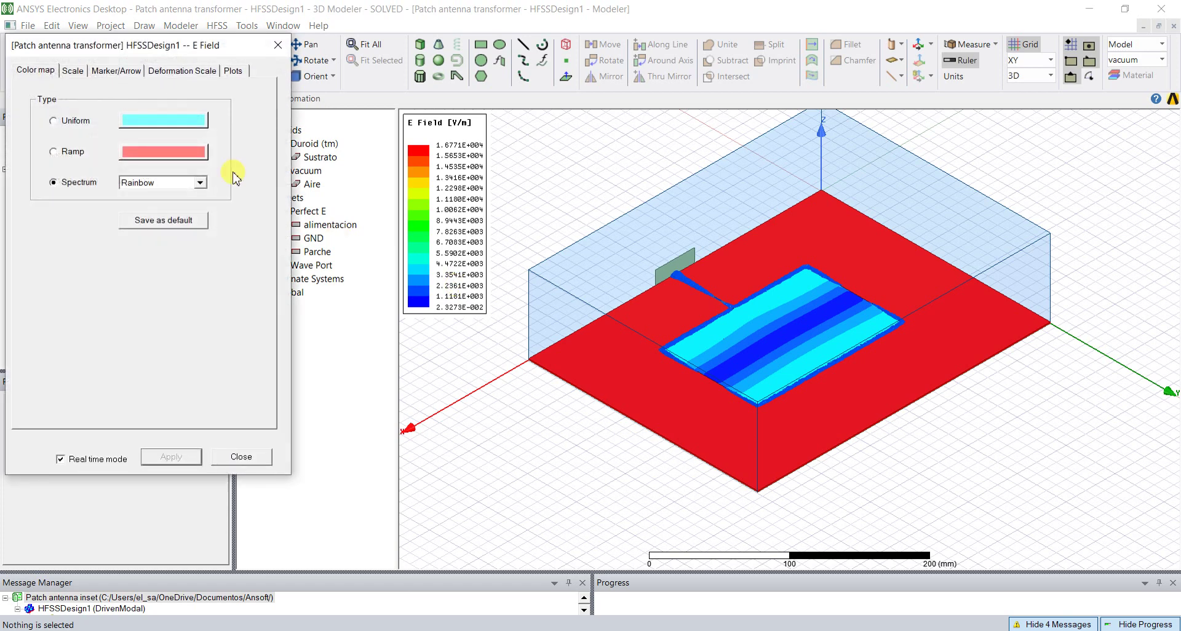
{"action": "left_click", "coordinate": [74, 71]}
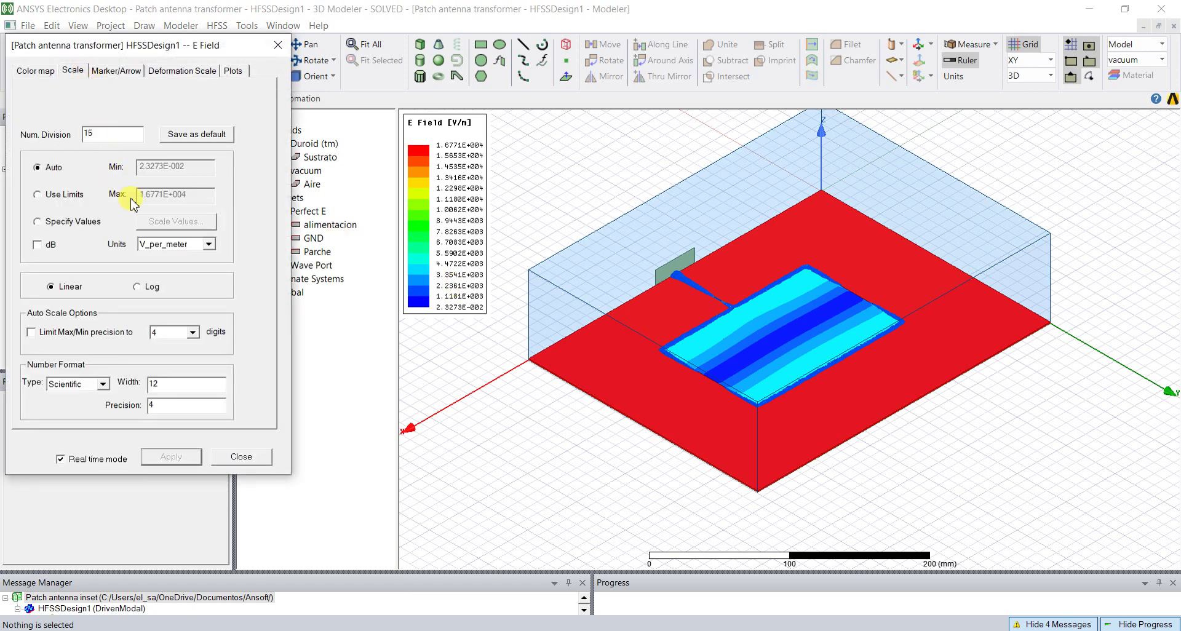
{"action": "left_click", "coordinate": [60, 195]}
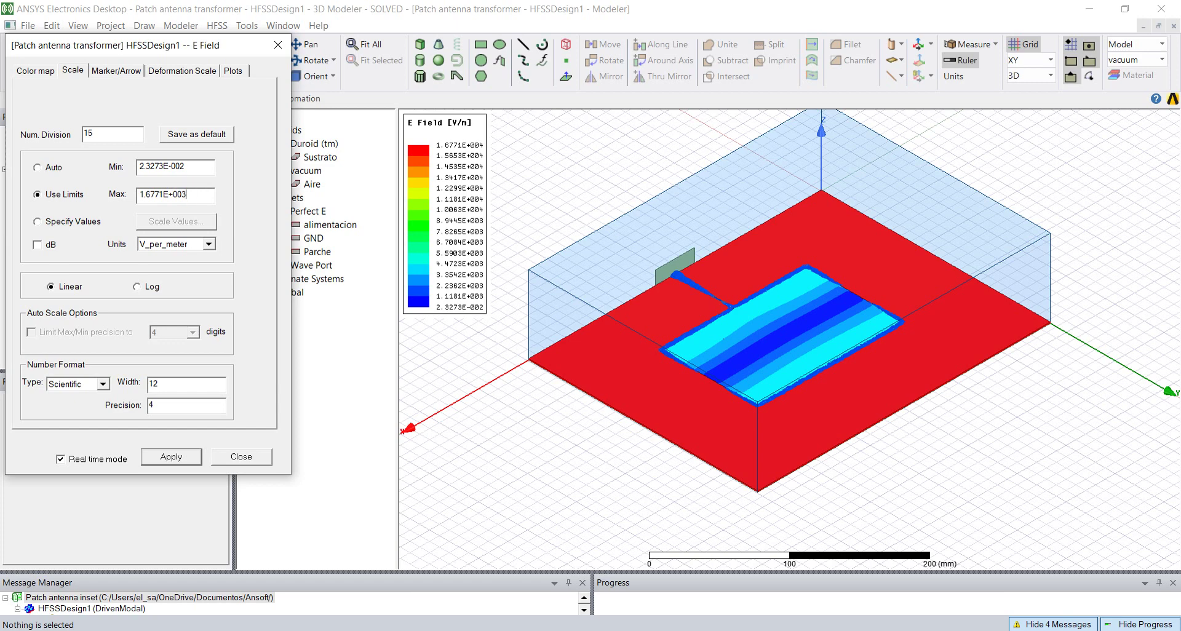
{"action": "left_click", "coordinate": [195, 167]}
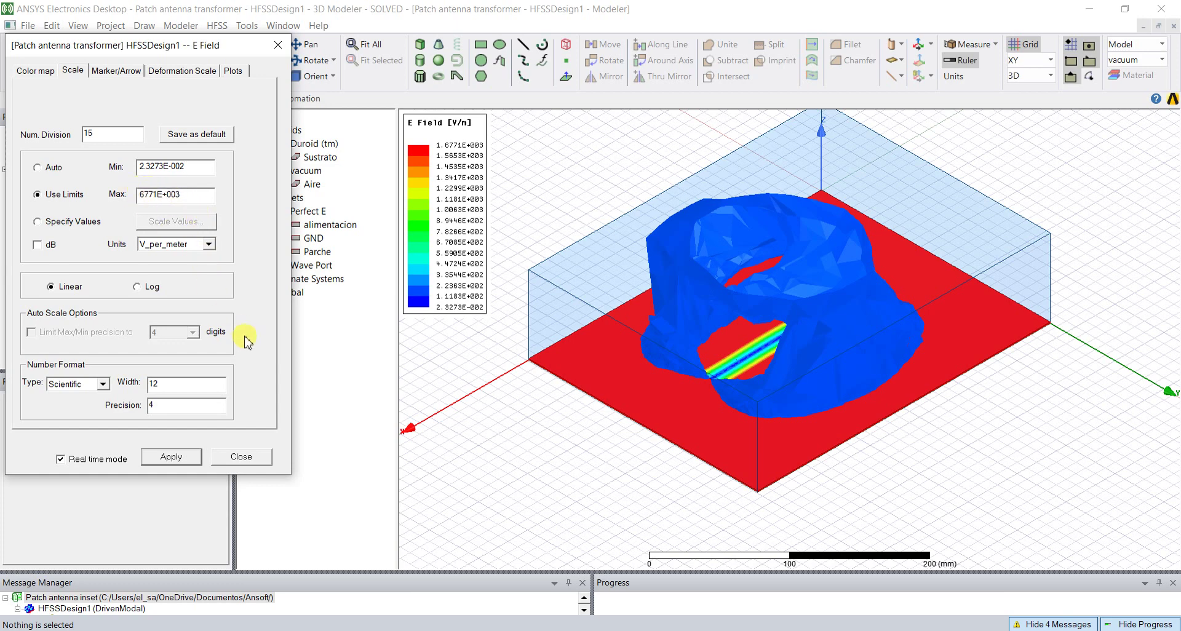
{"action": "left_click", "coordinate": [188, 459]}
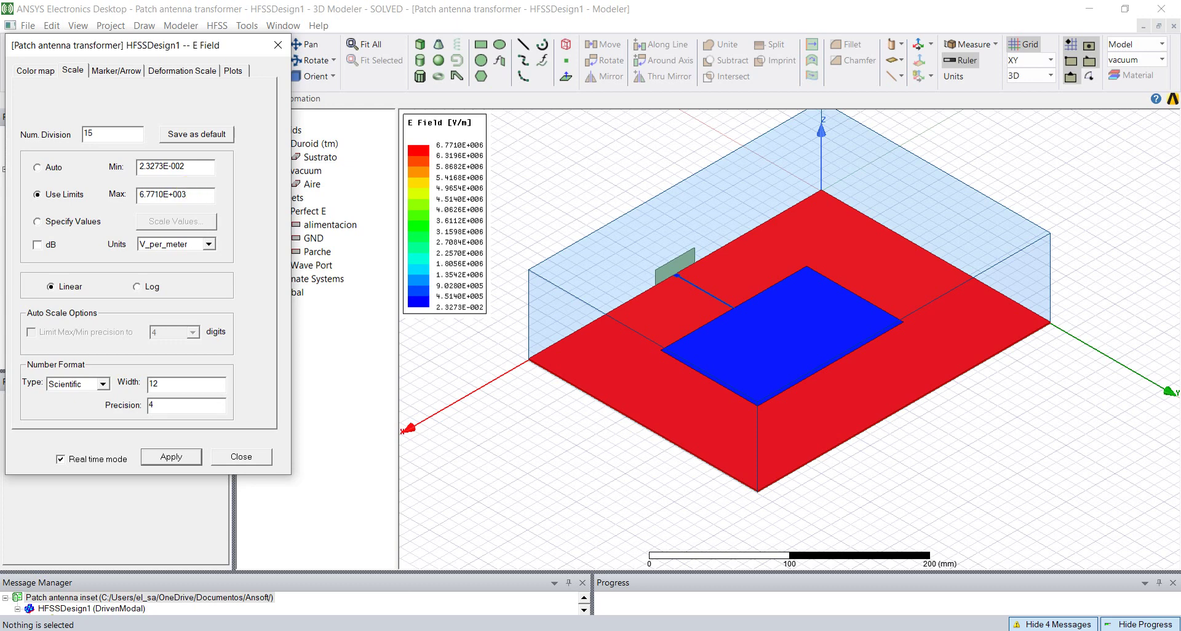
Lower the E Field scale maximum to 4.0000E+003 V/m and view the patch field distribution from above
{"action": "left_click", "coordinate": [207, 163]}
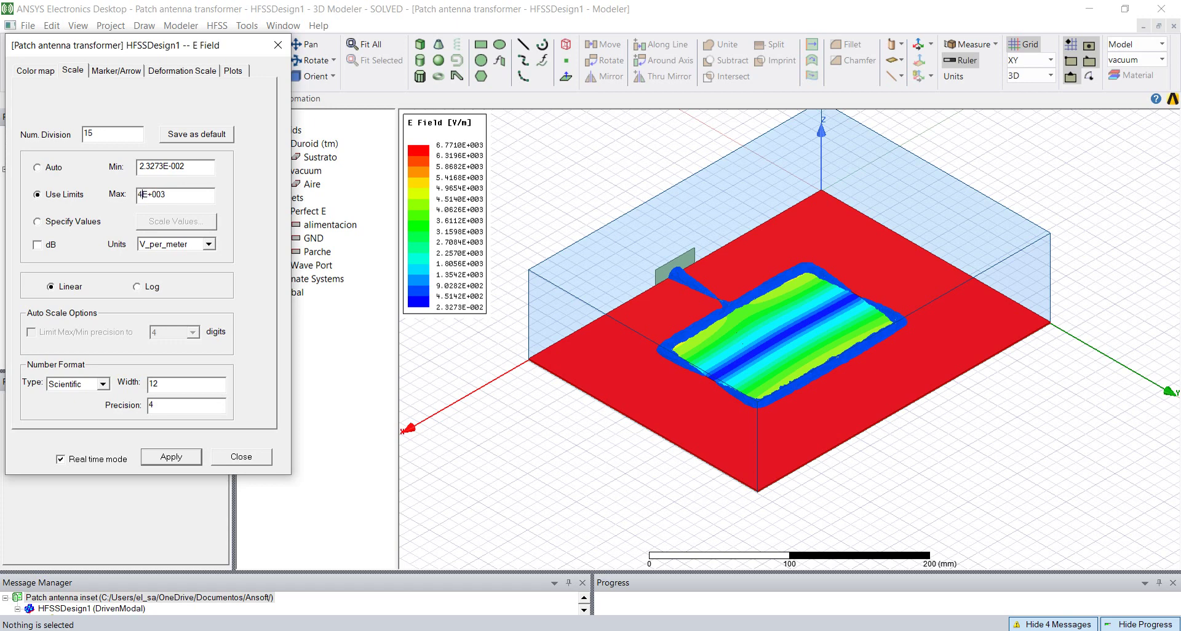
{"action": "left_click", "coordinate": [200, 167]}
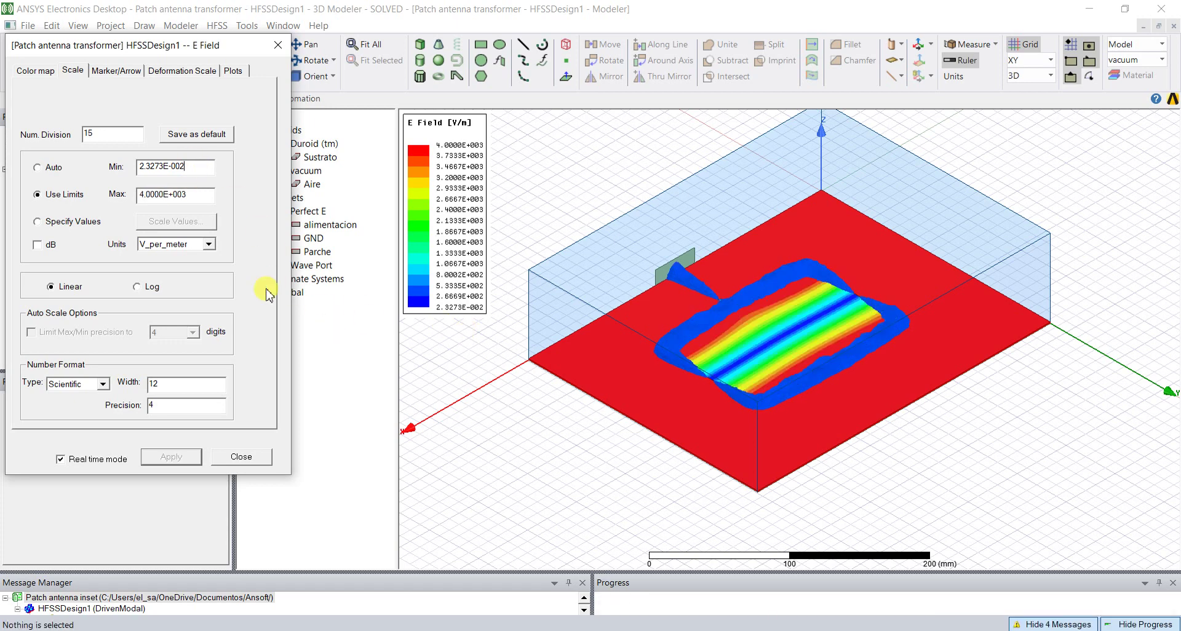
{"action": "left_click", "coordinate": [615, 380]}
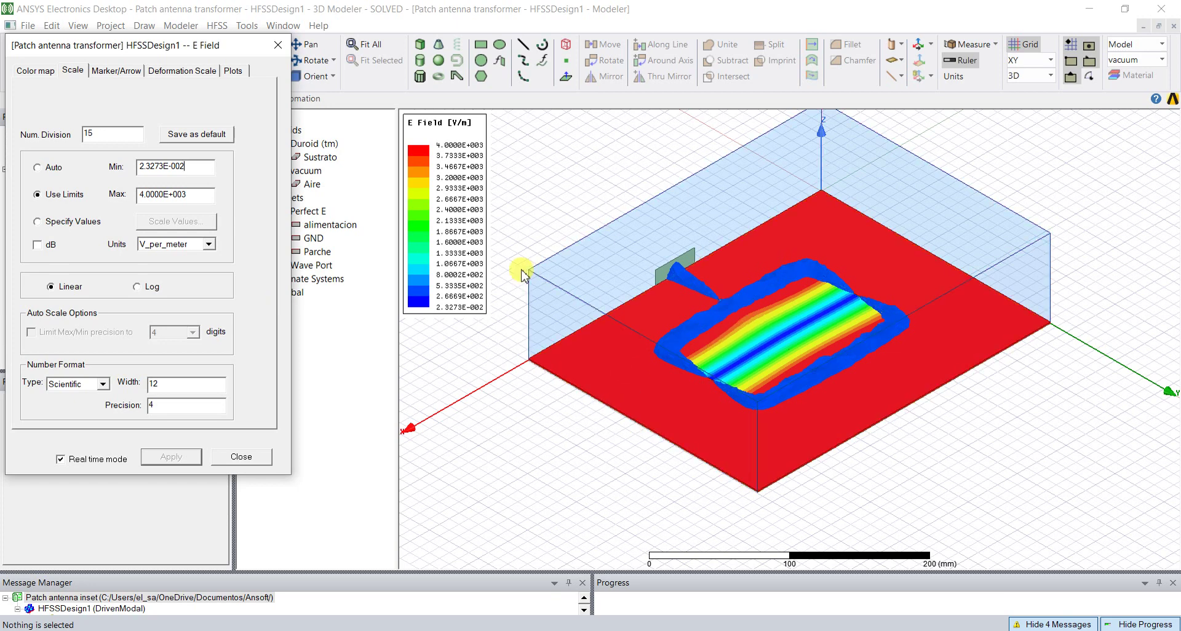
{"action": "left_click", "coordinate": [422, 305]}
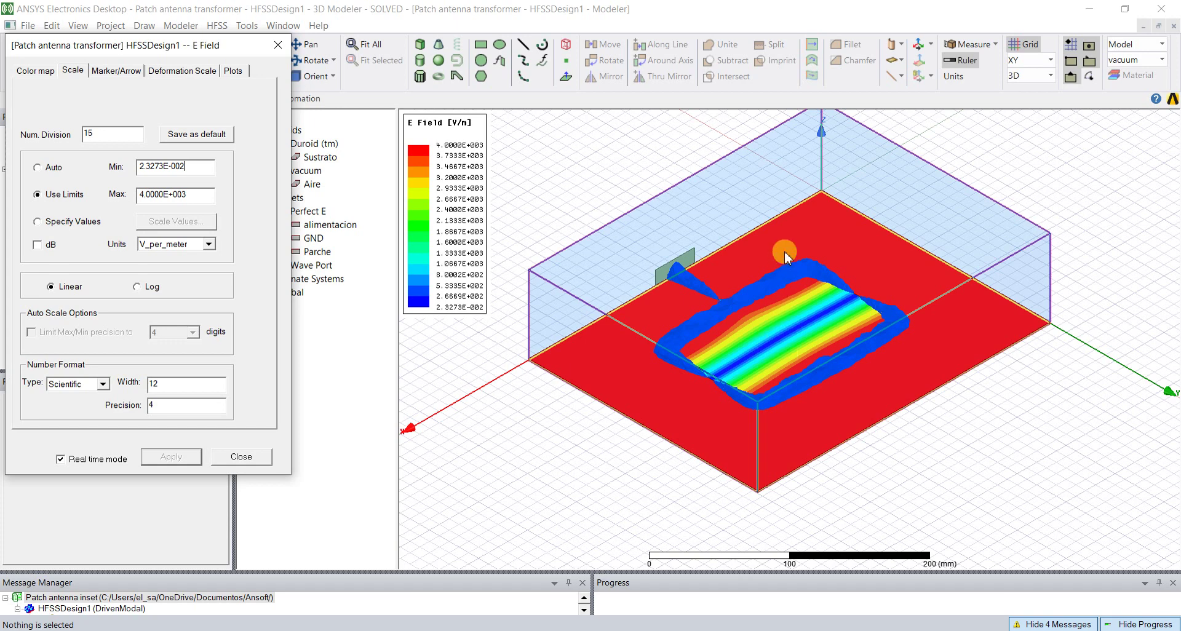
{"action": "double_click", "coordinate": [758, 127], "text": "alt"}
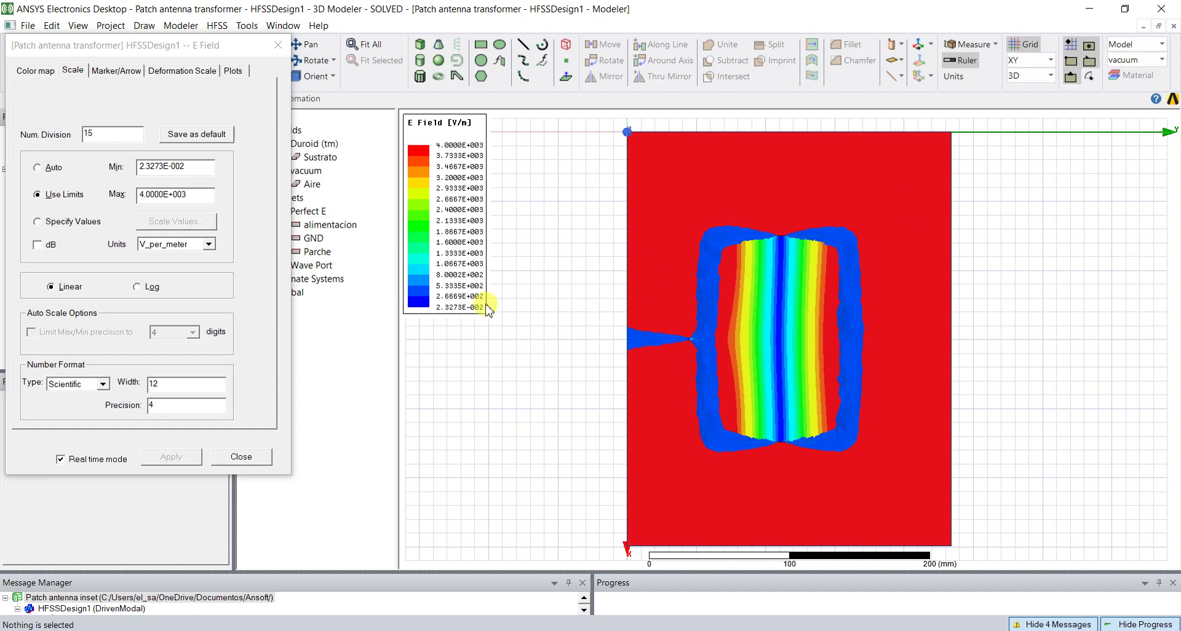
{"action": "left_click", "coordinate": [242, 457]}
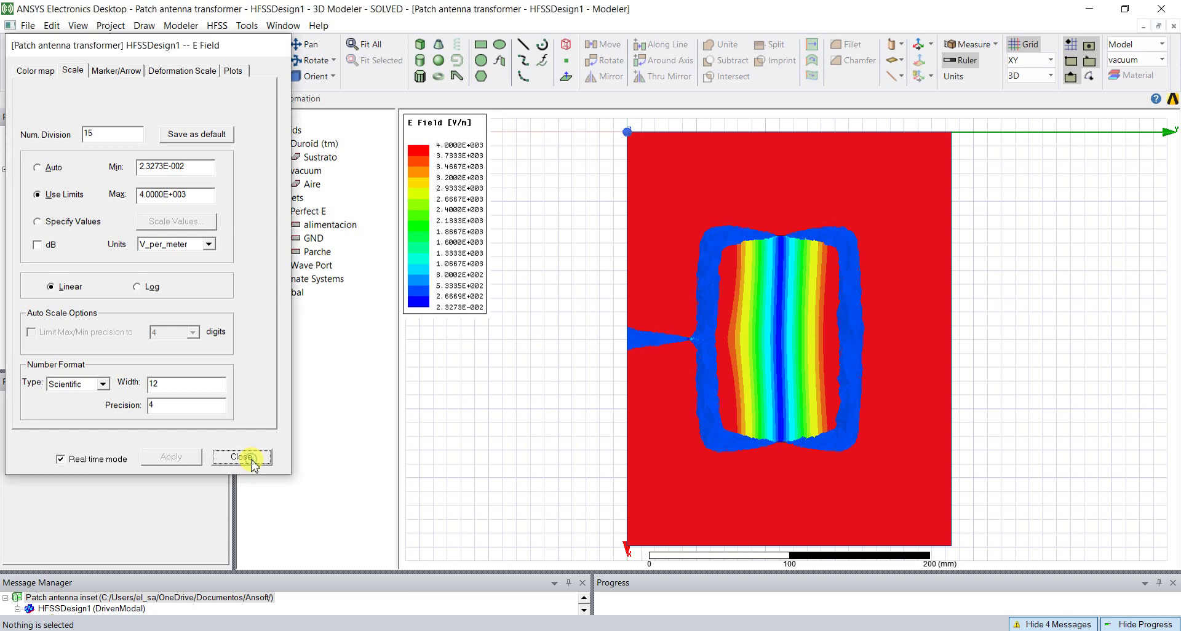
Hide the color key of the E Field overlay
{"action": "scroll", "coordinate": [225, 345], "scroll_direction": "down", "scroll_amount": 1}
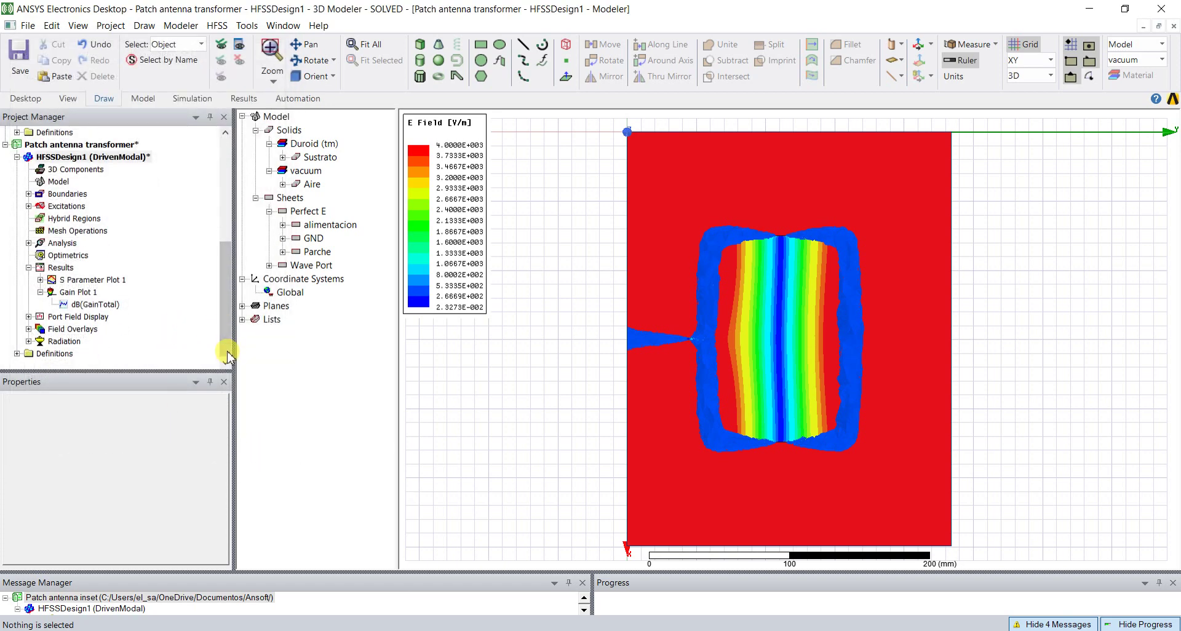
{"action": "left_click", "coordinate": [28, 329]}
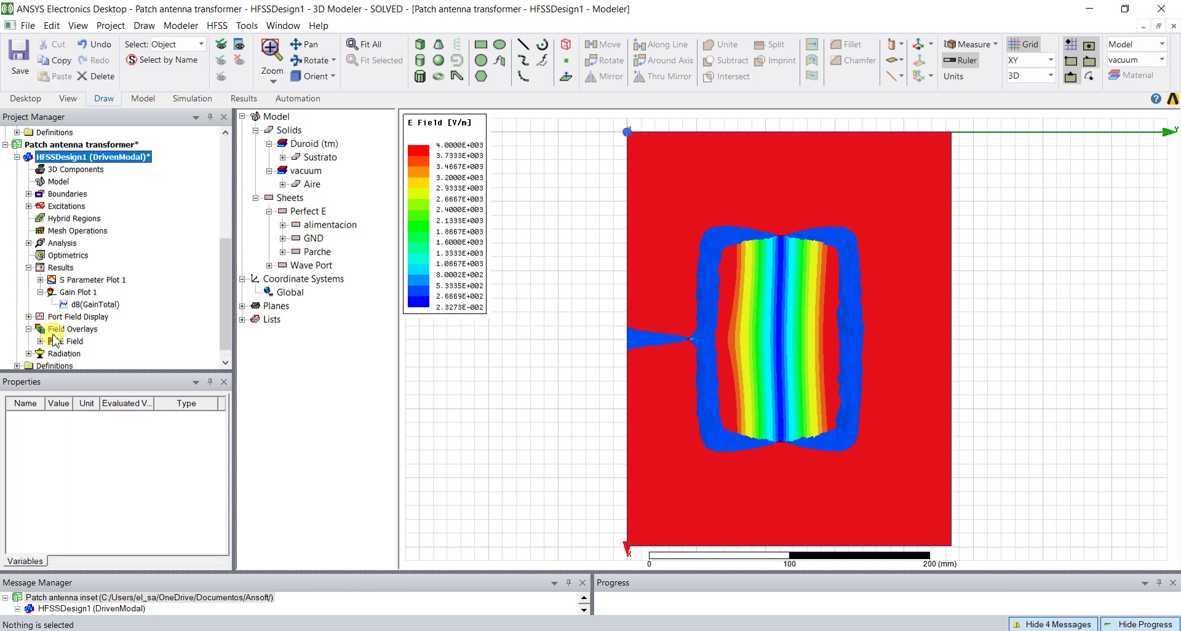
{"action": "left_click", "coordinate": [71, 342]}
{"action": "right_click", "coordinate": [70, 344]}
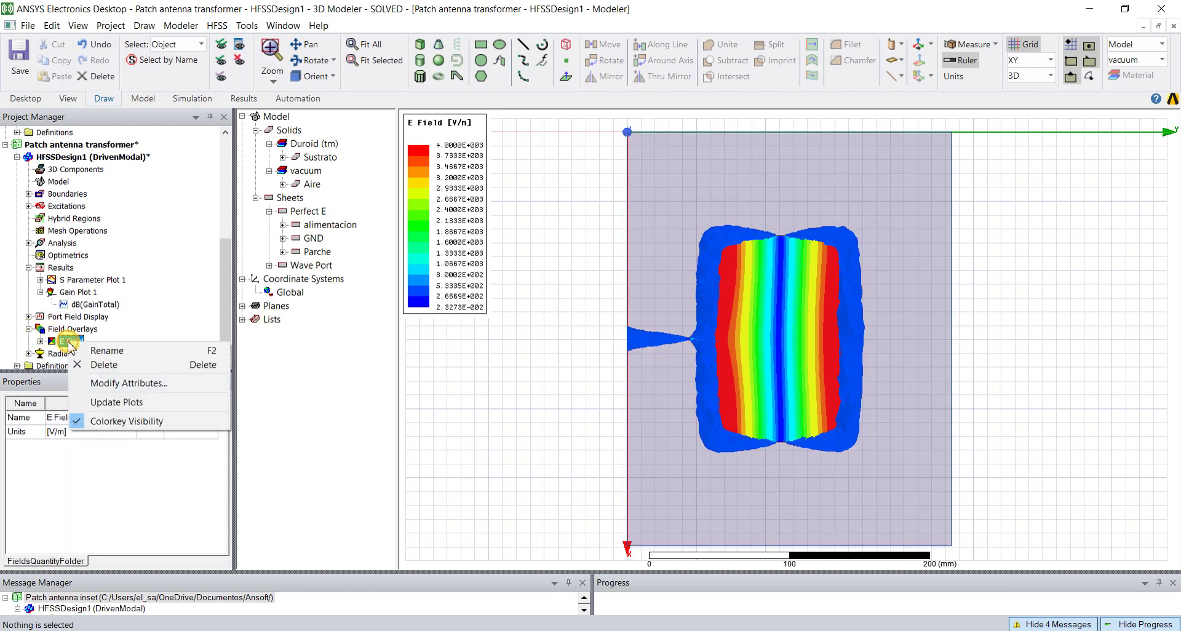
{"action": "left_click", "coordinate": [119, 422]}
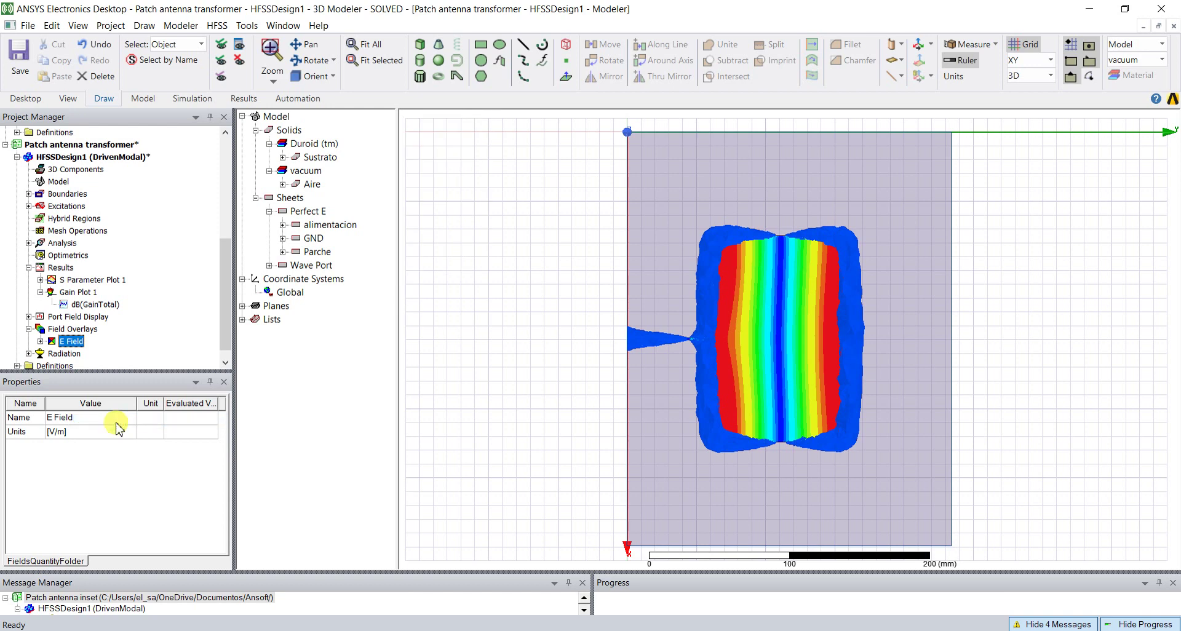
{"action": "left_click", "coordinate": [342, 382]}
Delete the E Field overlay together with all the plots in its folder
{"action": "right_click", "coordinate": [71, 344]}
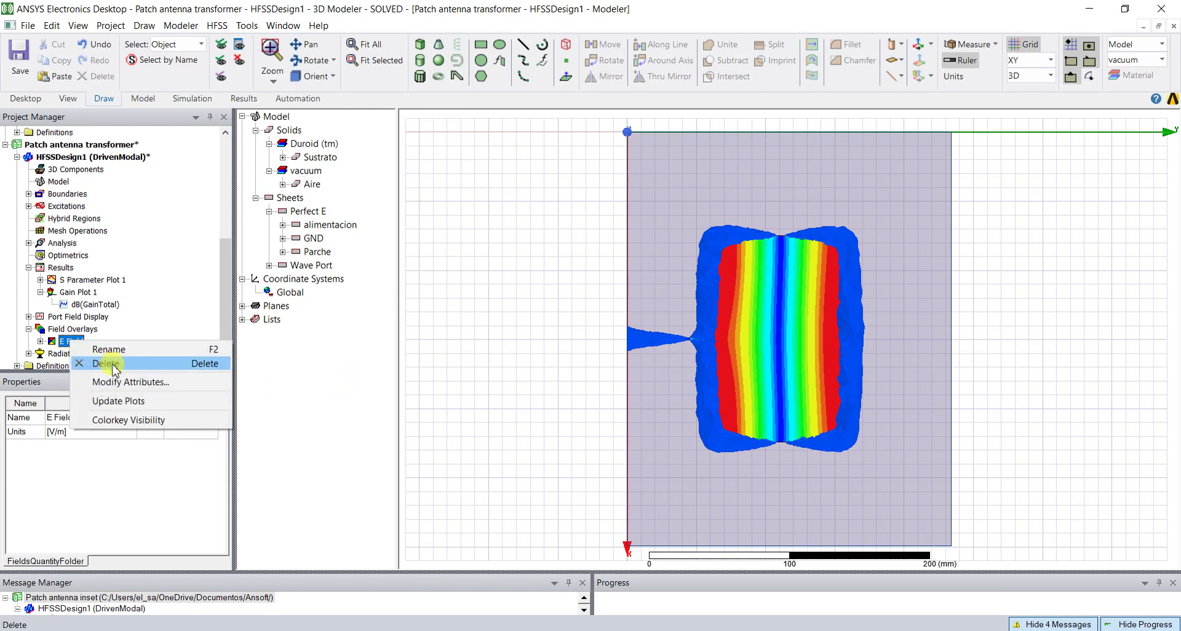
{"action": "left_click", "coordinate": [113, 366]}
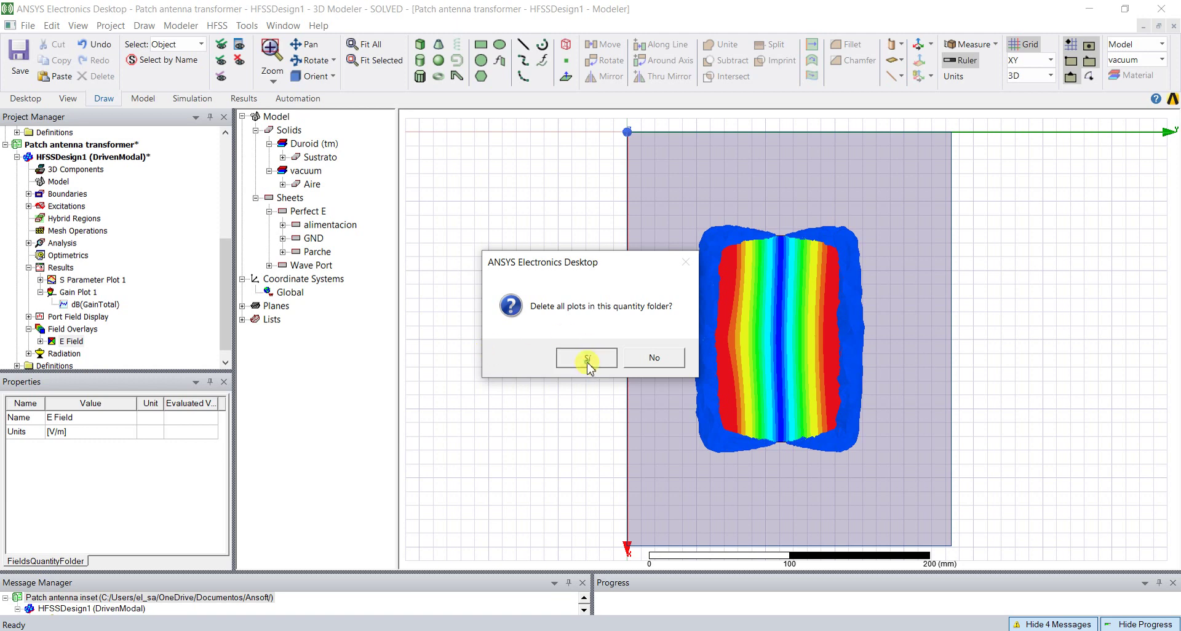
{"action": "left_click", "coordinate": [587, 359]}
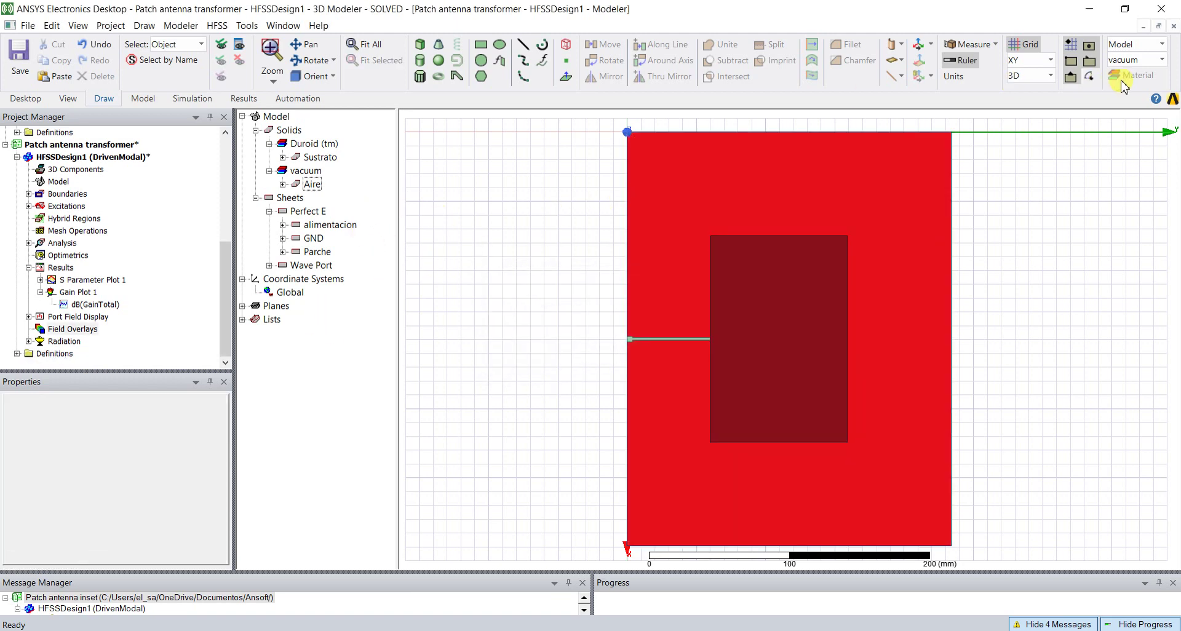
Plot the Mag_E field at 1 GHz and 0 deg phase on only alimentacion and Parche, with AllObjects as the volume
{"action": "double_click", "coordinate": [1140, 159], "text": "alt"}
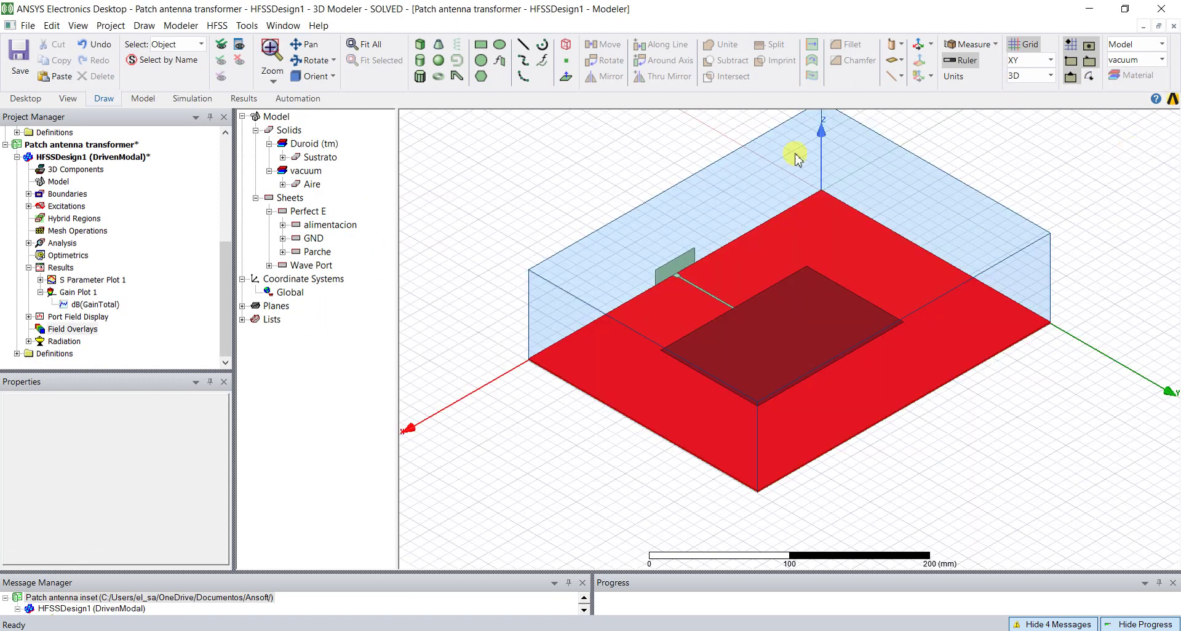
{"action": "left_click", "coordinate": [332, 225]}
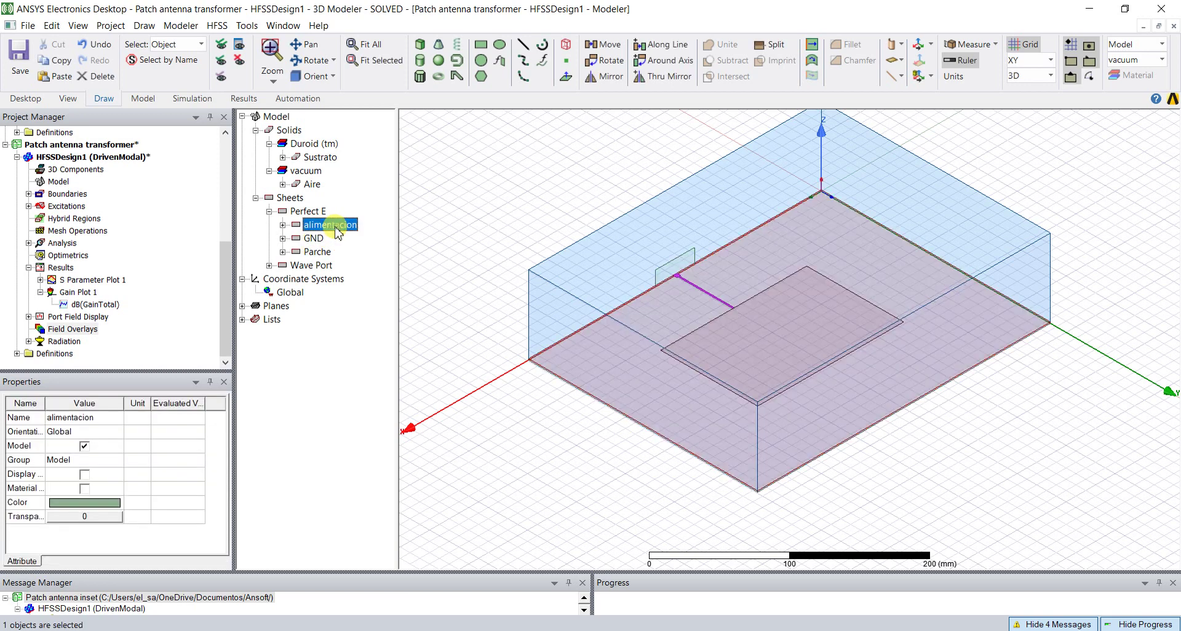
{"action": "left_click", "coordinate": [317, 253], "text": "ctrl"}
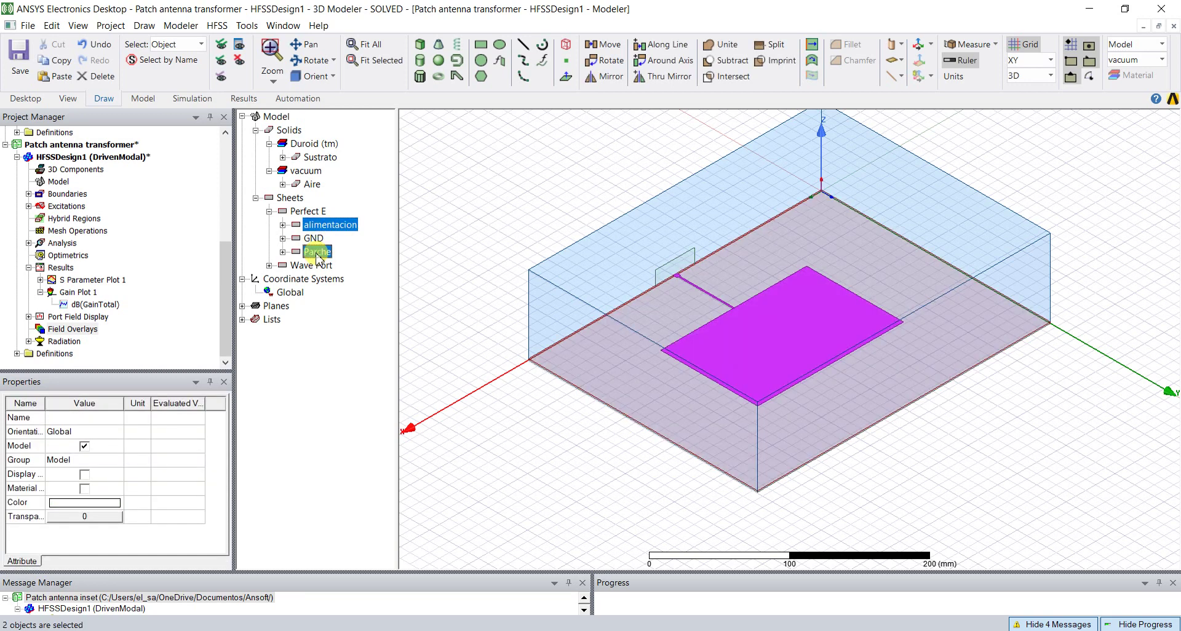
{"action": "right_click", "coordinate": [581, 176]}
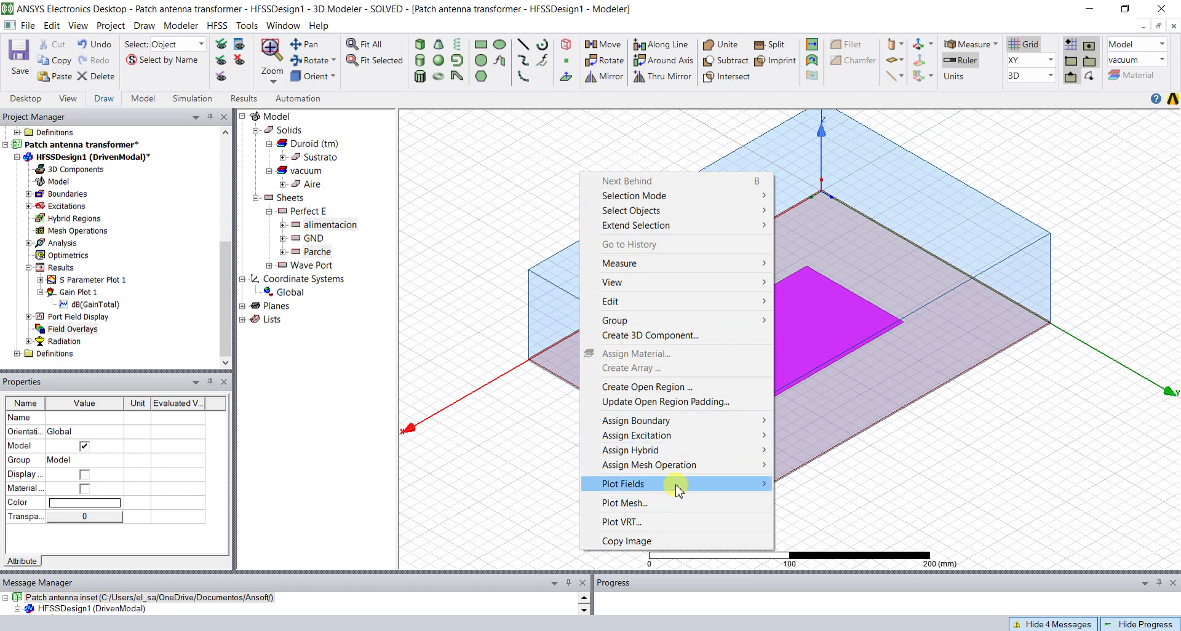
{"action": "mouse_move", "coordinate": [676, 484]}
{"action": "mouse_move", "coordinate": [824, 486]}
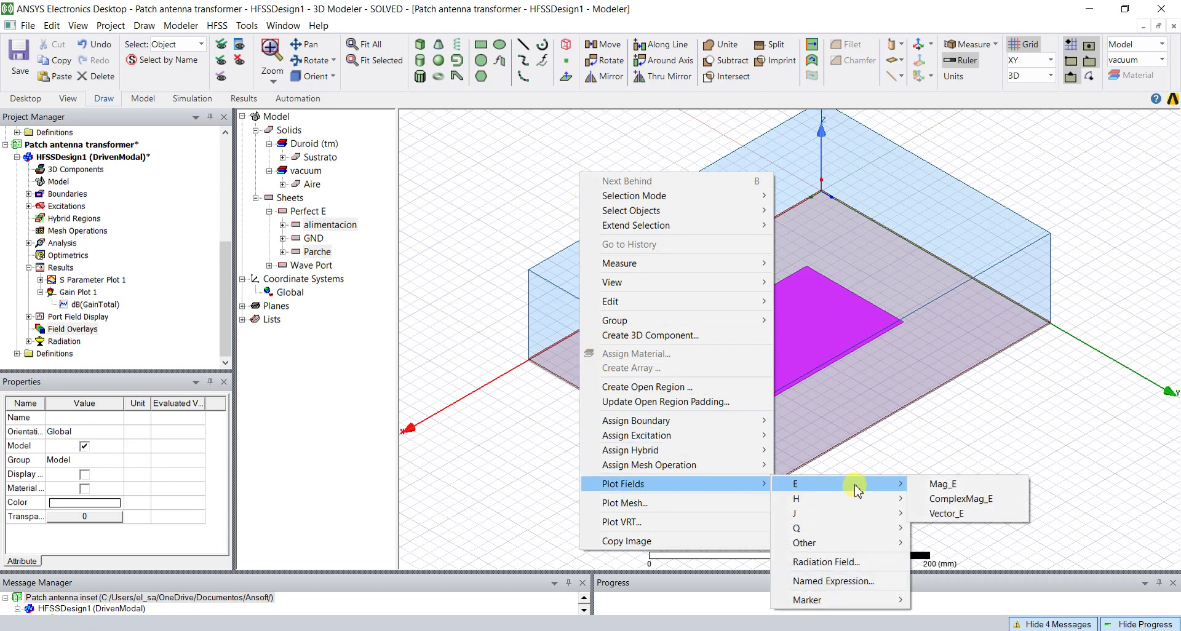
{"action": "left_click", "coordinate": [941, 483]}
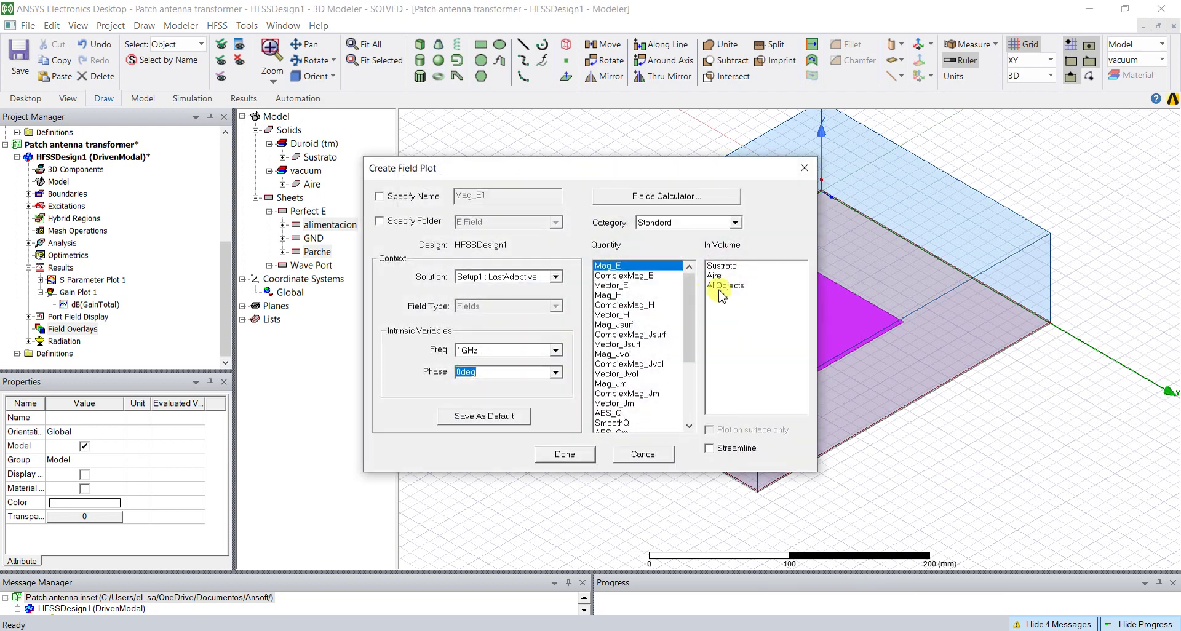
{"action": "left_click", "coordinate": [732, 288]}
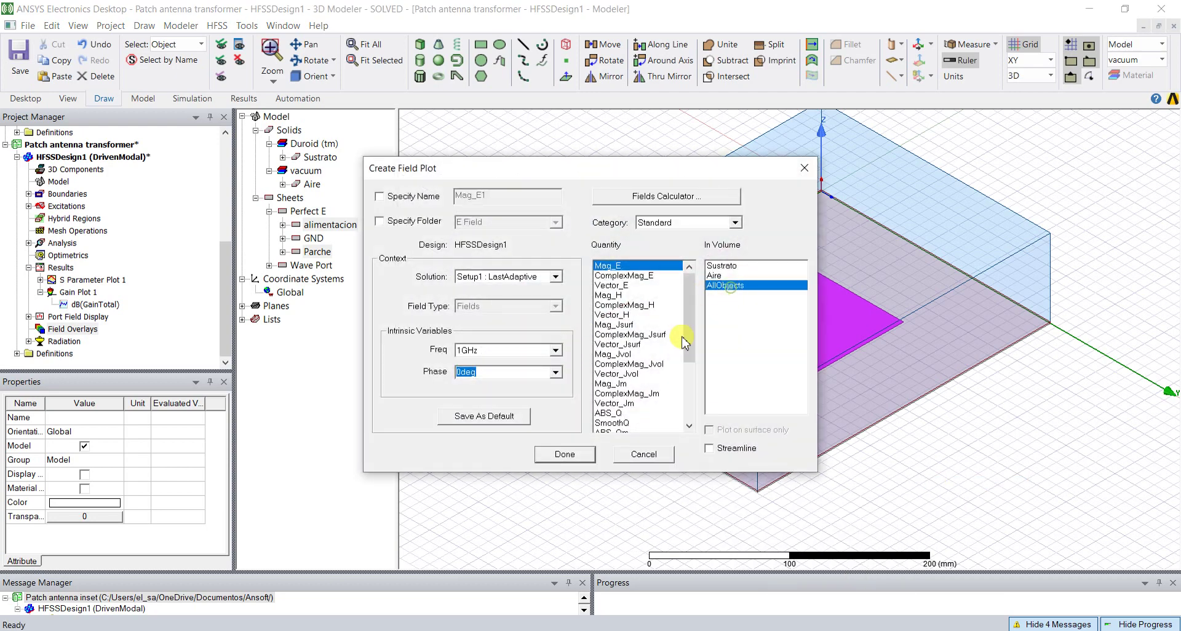
{"action": "left_click", "coordinate": [565, 454]}
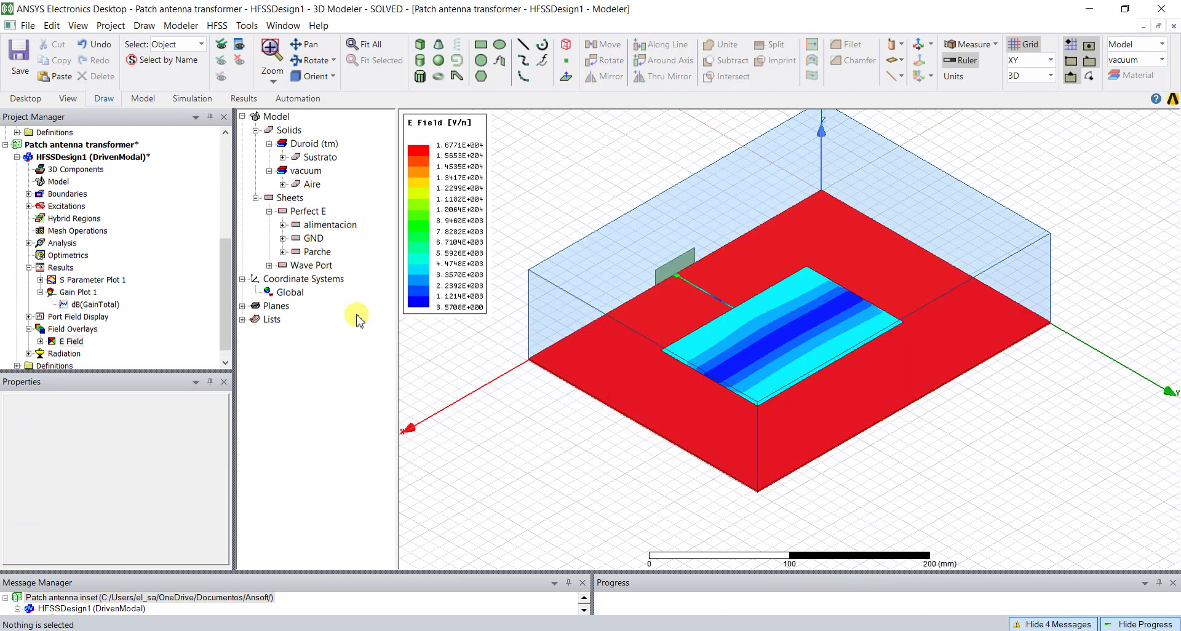
Set the new E Field plot's color scale to user limits with a maximum of 6.7710E+003 V/m
{"action": "double_click", "coordinate": [452, 315]}
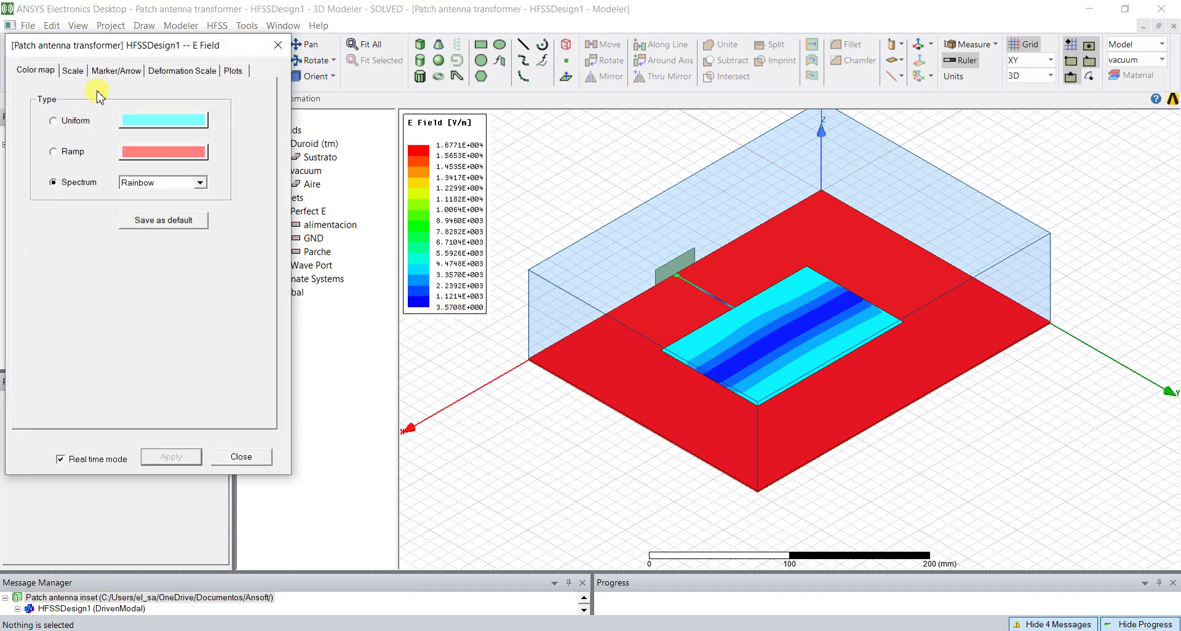
{"action": "left_click", "coordinate": [73, 71]}
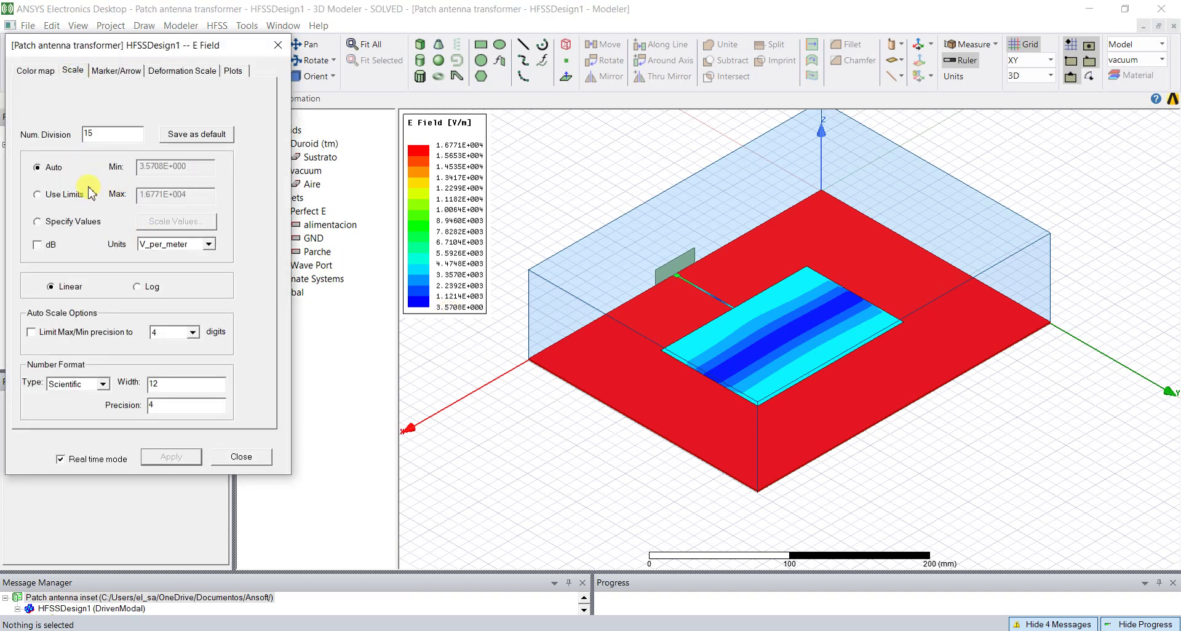
{"action": "left_click", "coordinate": [38, 194]}
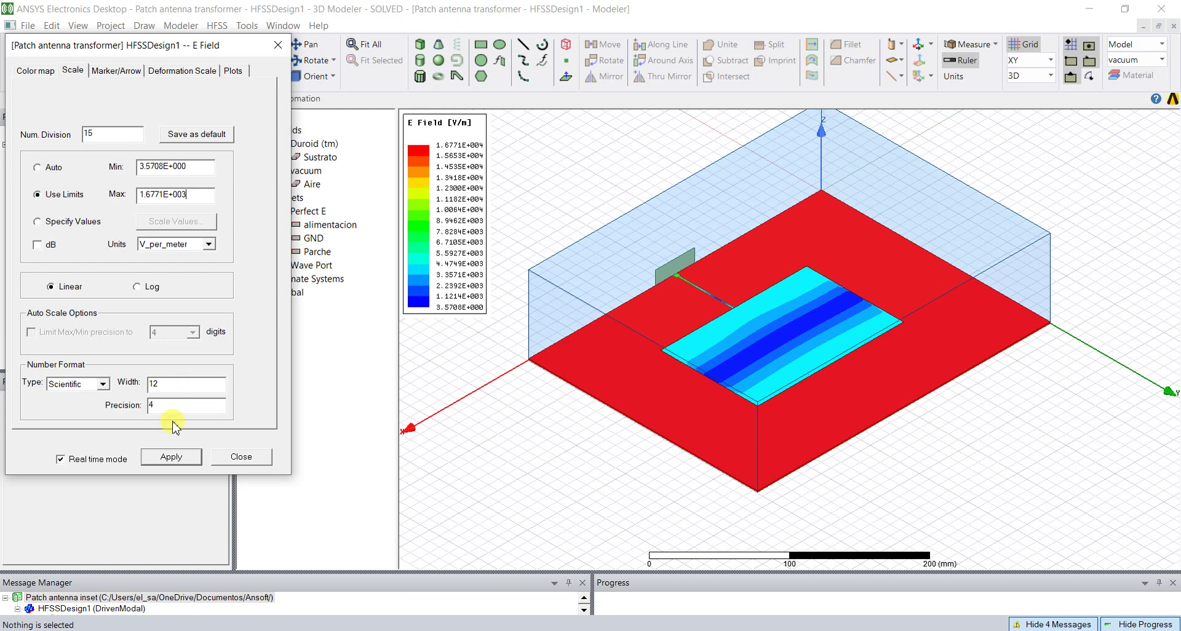
{"action": "left_click", "coordinate": [170, 458]}
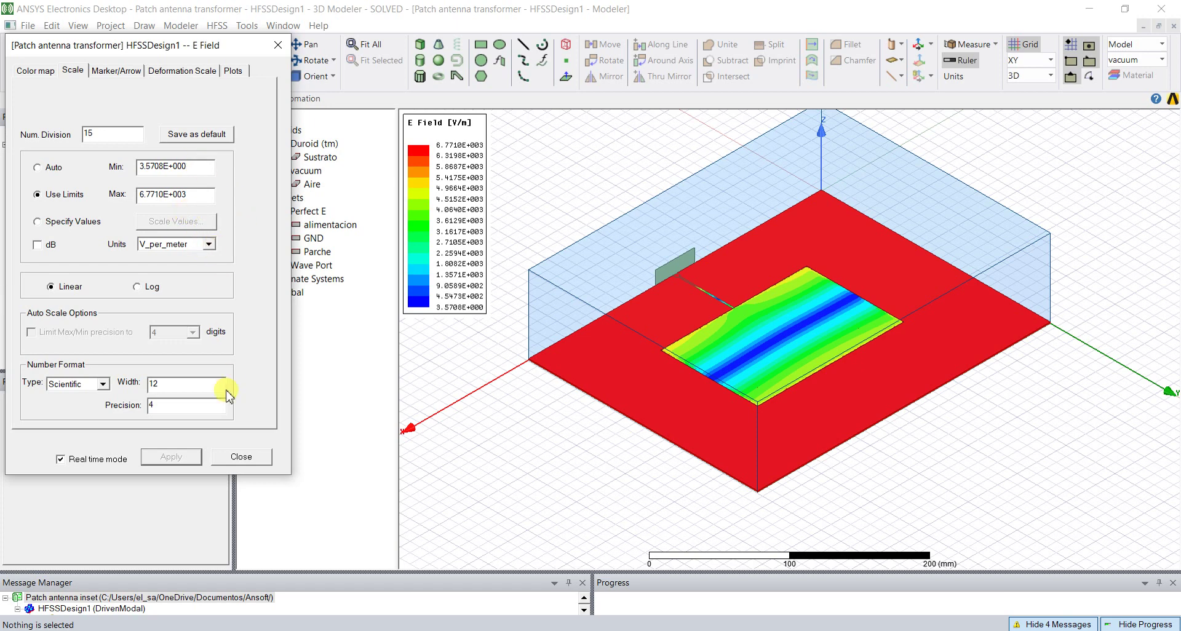
{"action": "left_click", "coordinate": [242, 456]}
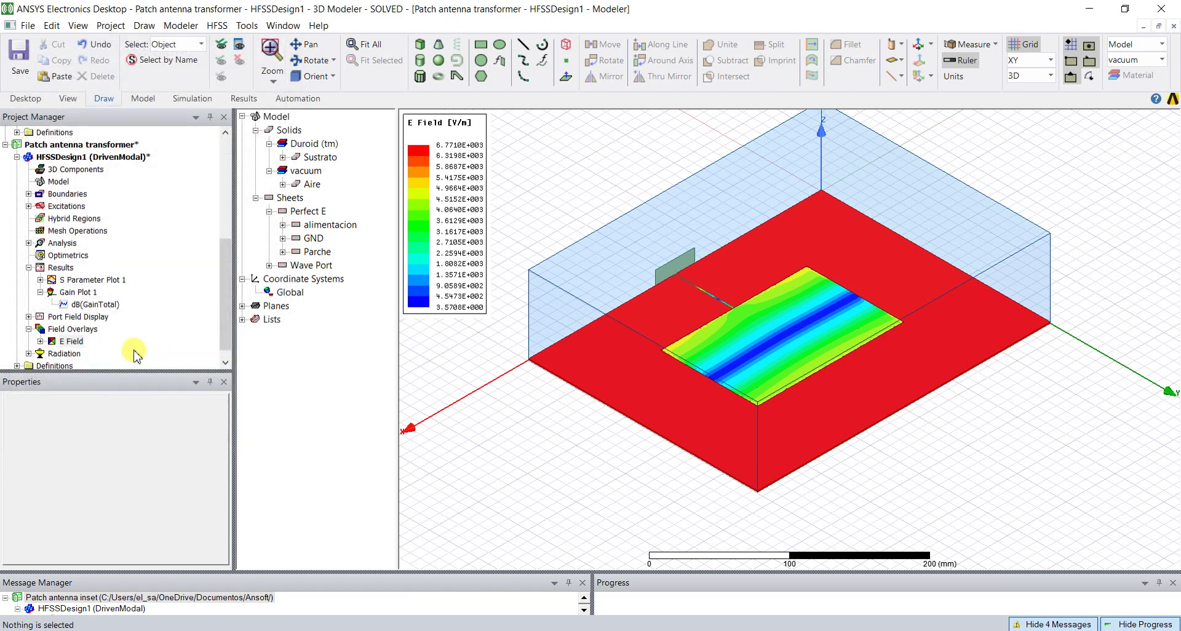
Animate the Mag_E1 field plot over phase
{"action": "left_click", "coordinate": [40, 342]}
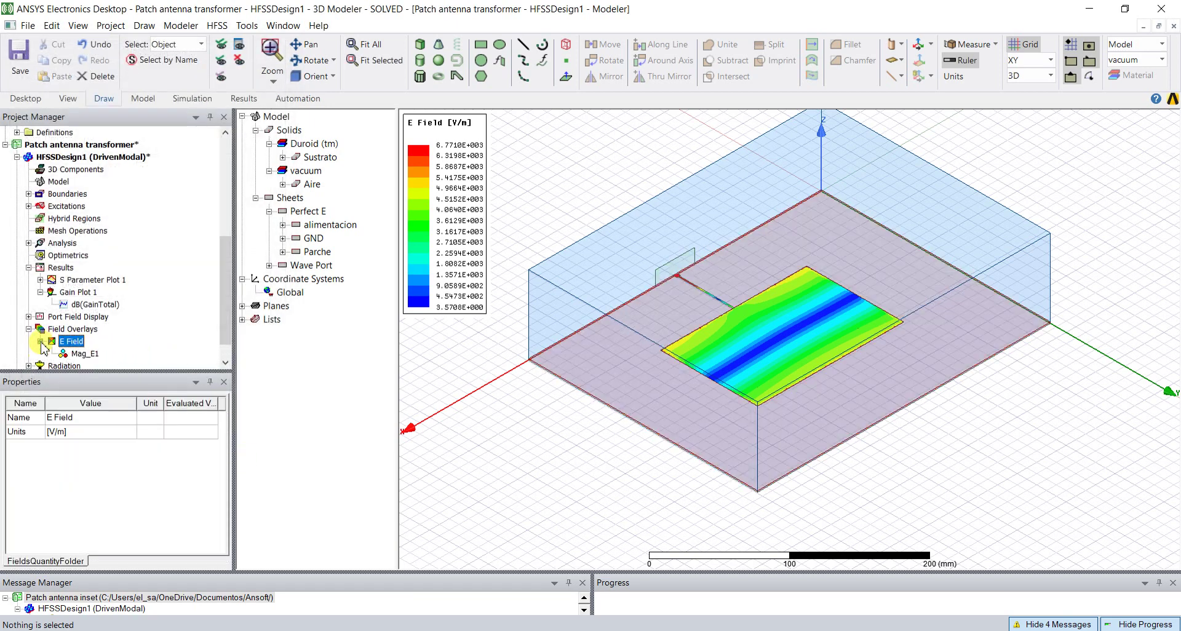
{"action": "right_click", "coordinate": [81, 356]}
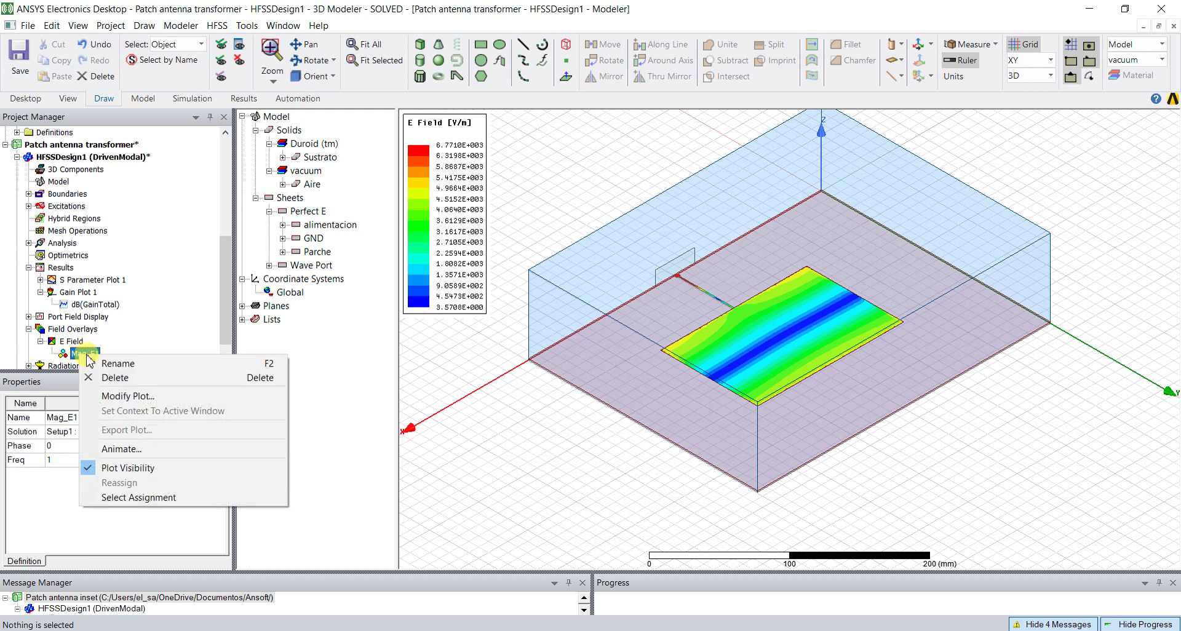
{"action": "left_click", "coordinate": [134, 455]}
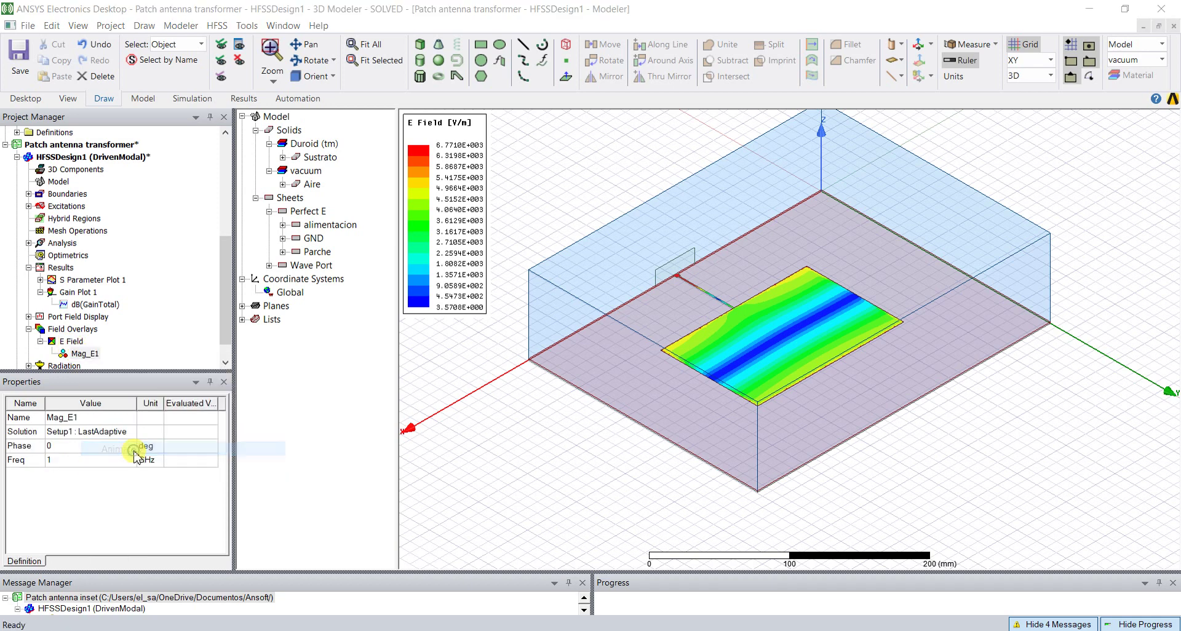
{"action": "left_click", "coordinate": [532, 490]}
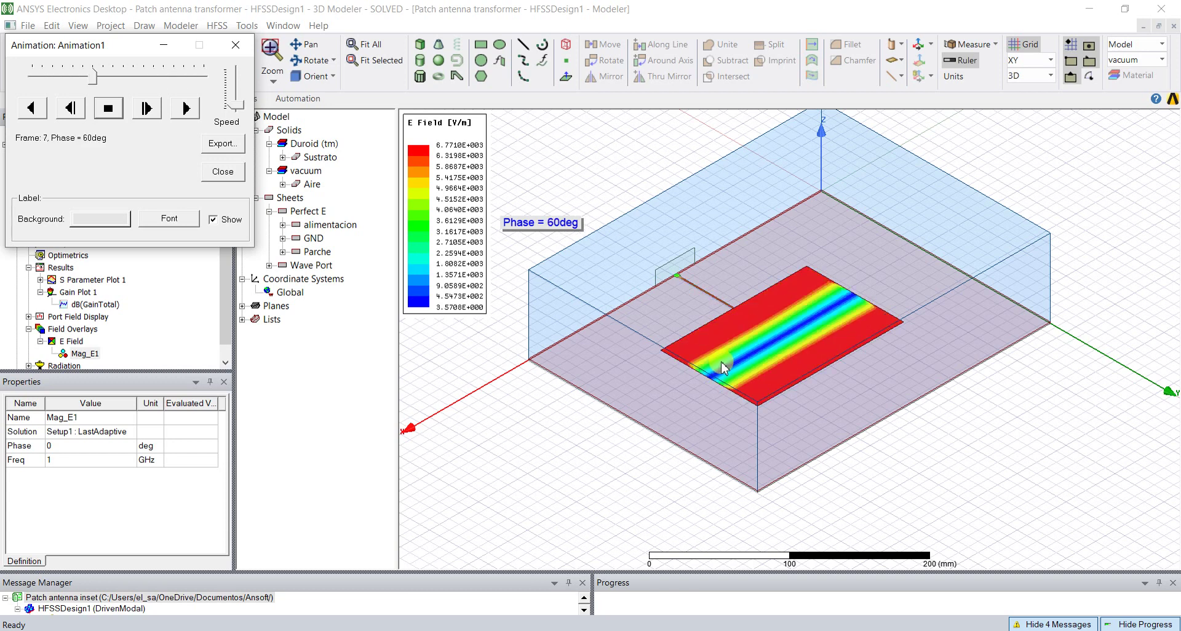
Examine the running Mag_E1 animation from above and in isometric view, close it, and save the project
{"action": "left_click", "coordinate": [750, 121]}
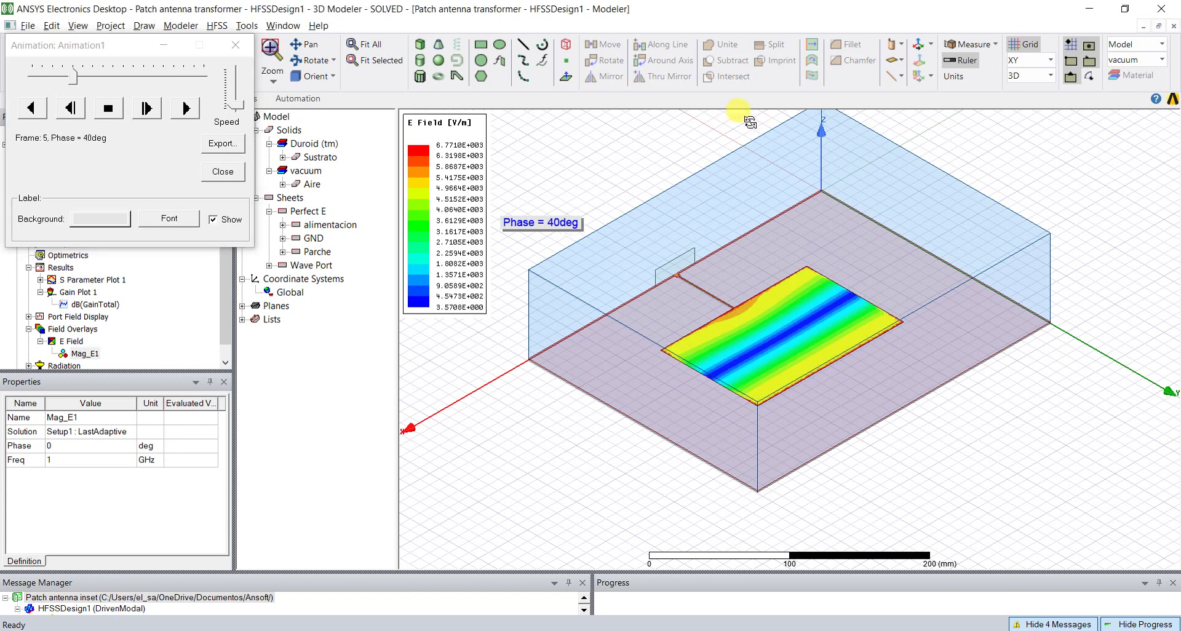
{"action": "double_click", "coordinate": [752, 119], "text": "alt"}
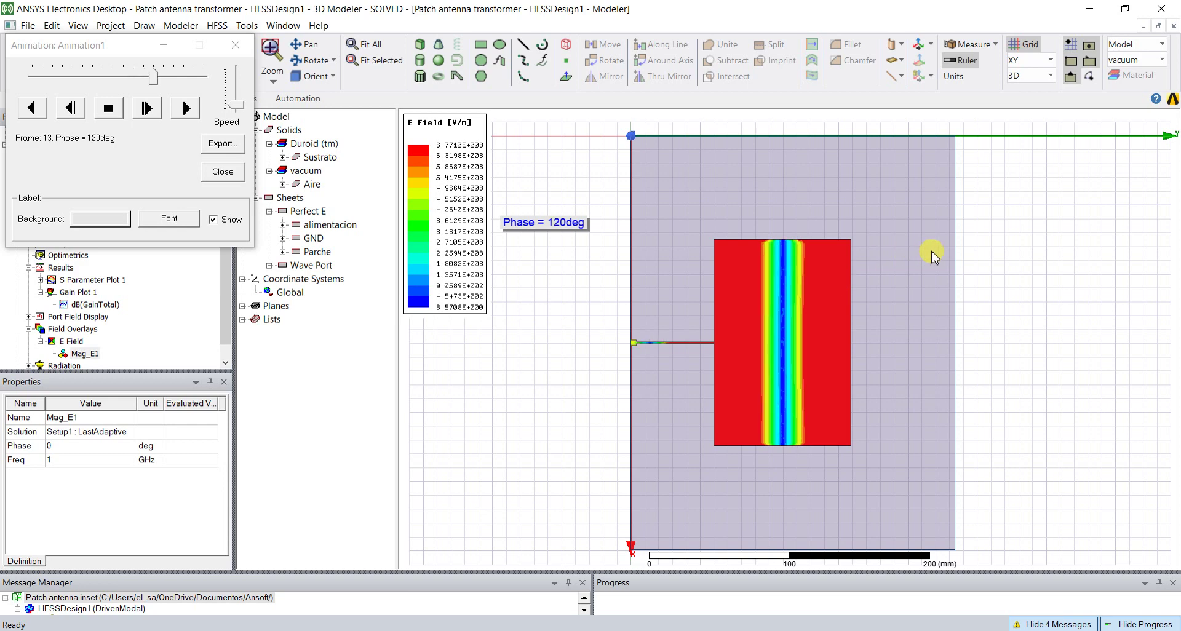
{"action": "double_click", "coordinate": [1135, 152], "text": "alt"}
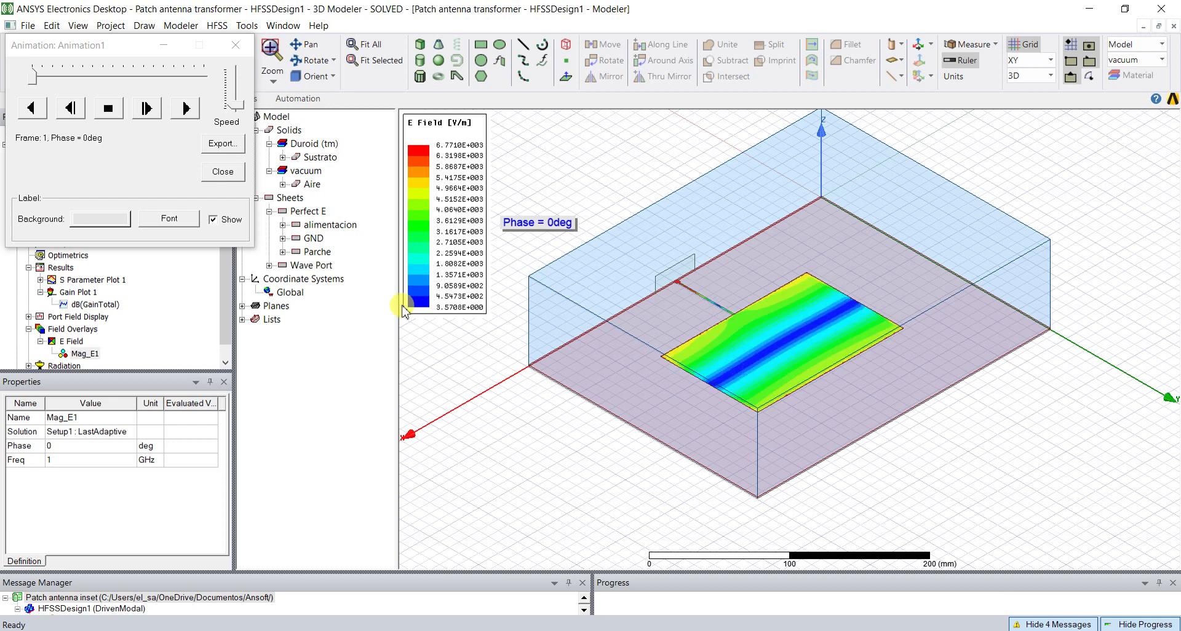
{"action": "left_click", "coordinate": [231, 172]}
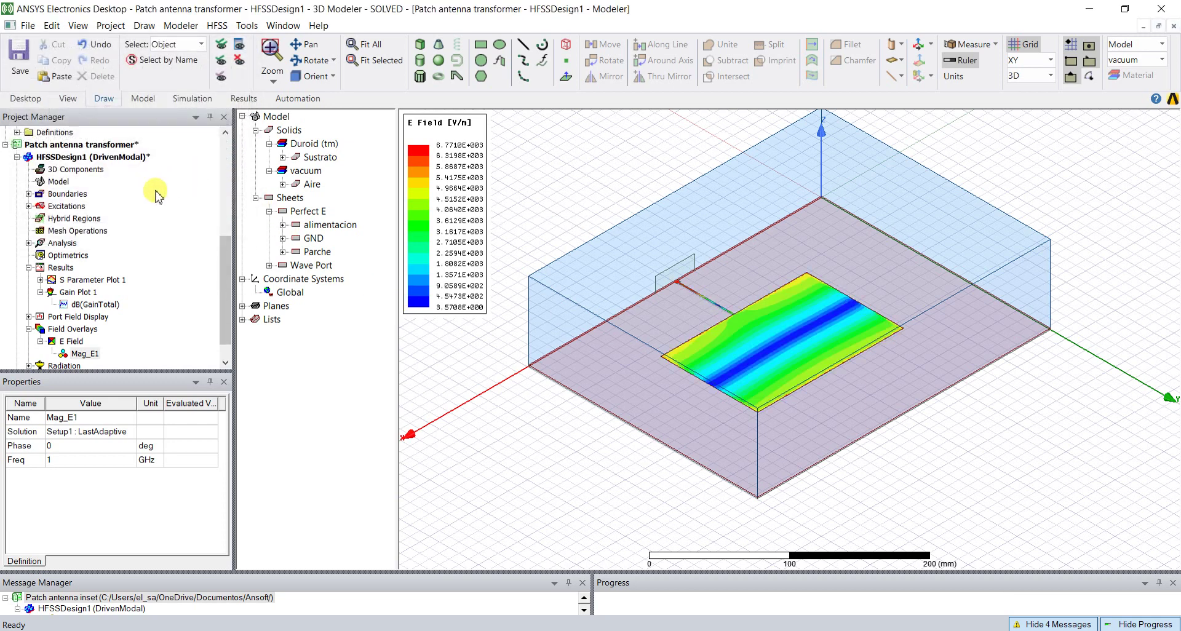
{"action": "left_click", "coordinate": [18, 66]}
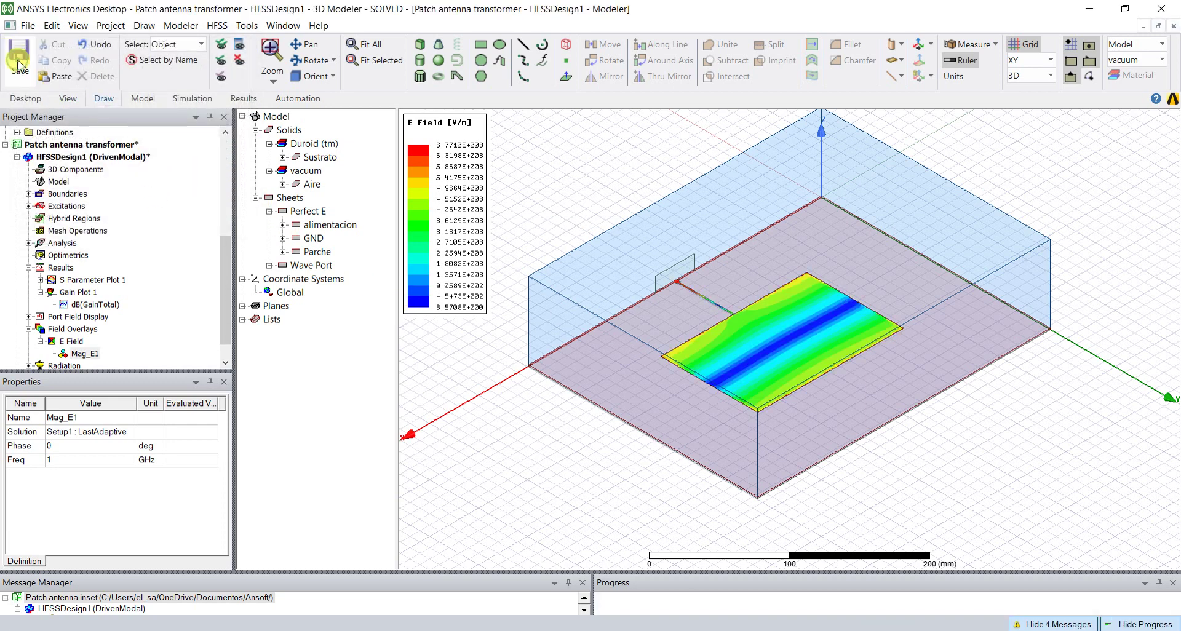
Review S Parameter Plot 1 and return to the 3D model to view the field on the patch from above
{"action": "double_click", "coordinate": [96, 280]}
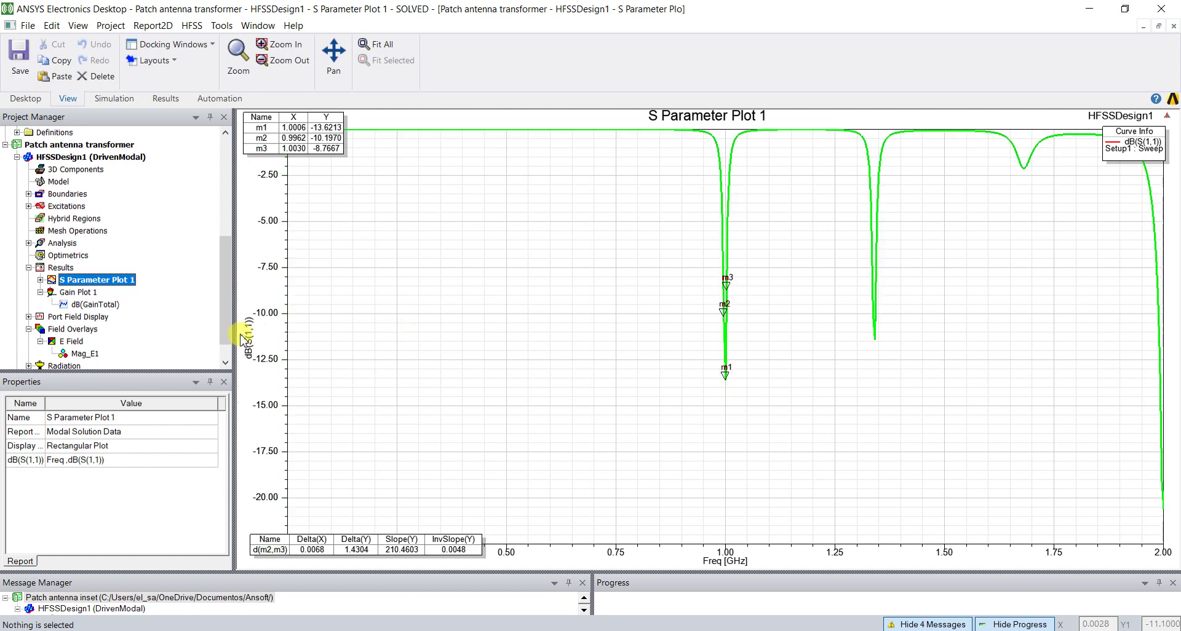
{"action": "double_click", "coordinate": [96, 159]}
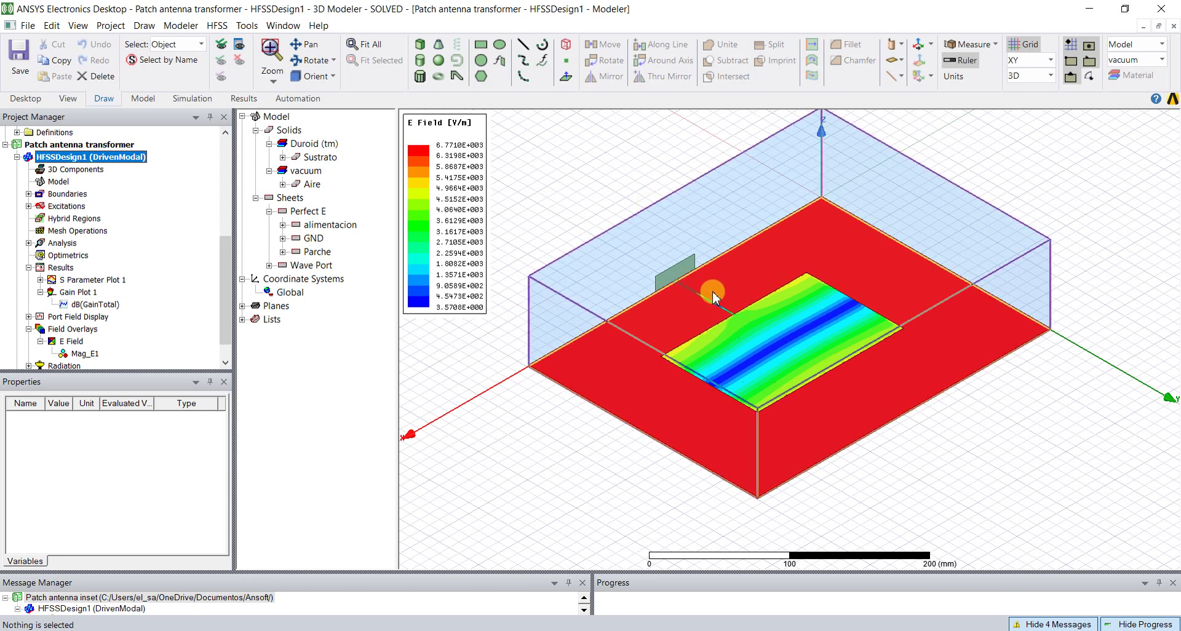
{"action": "left_click", "coordinate": [701, 132]}
{"action": "double_click", "coordinate": [702, 132], "text": "alt"}
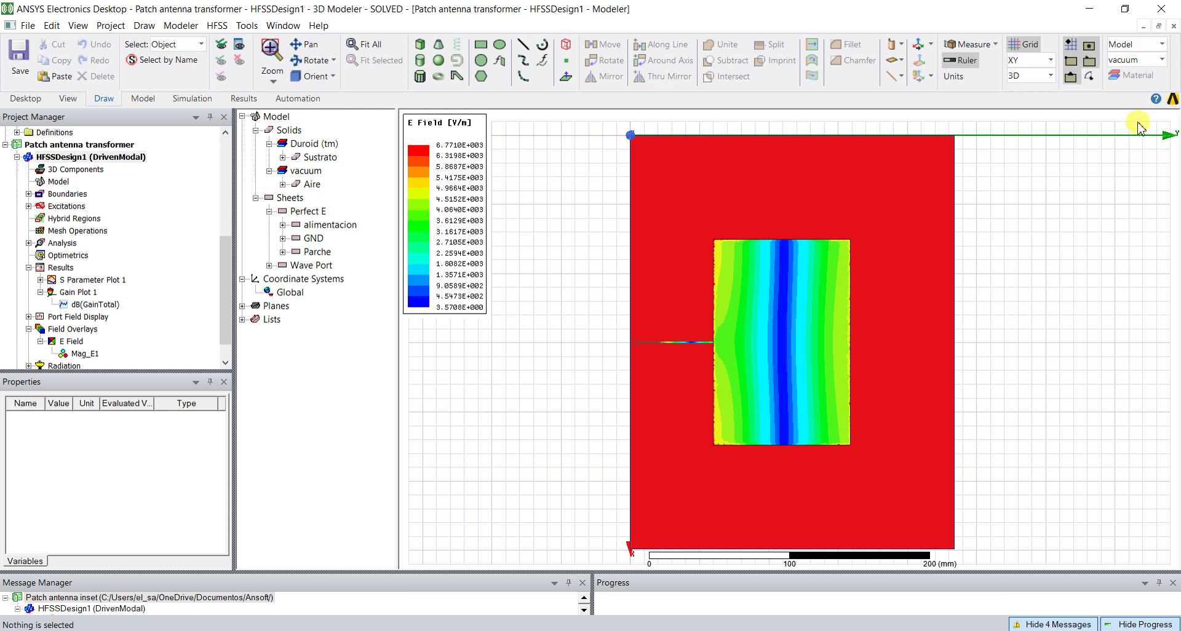
{"action": "left_click", "coordinate": [1161, 121]}
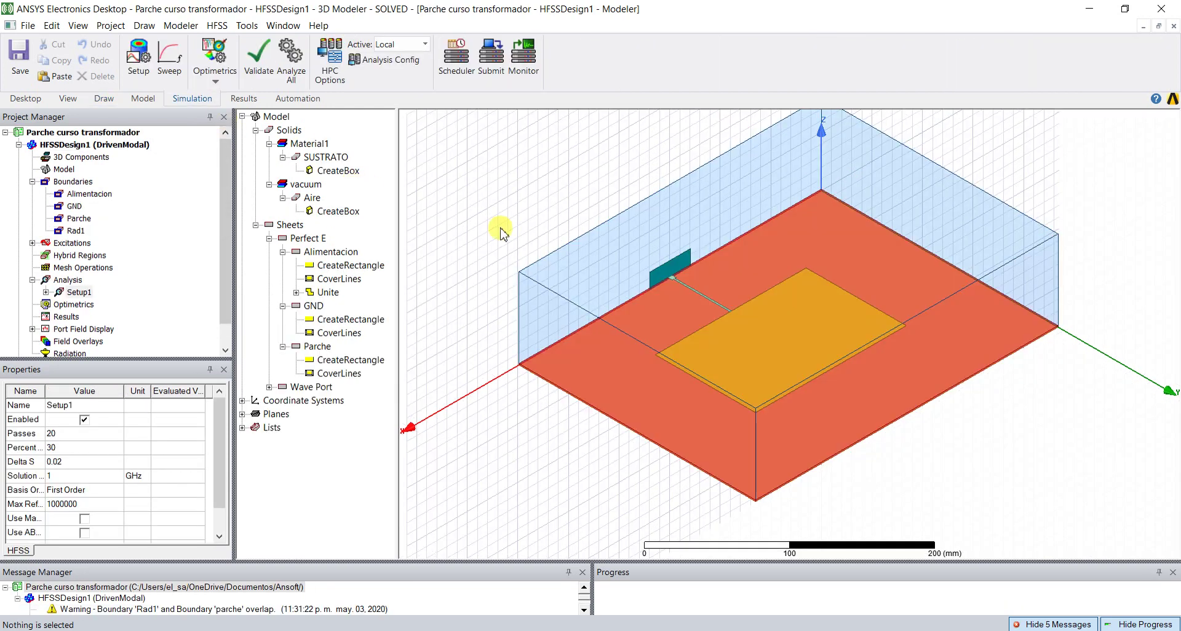
In the Parche curso transformador design, set the position of Rectangle2 within the Alimentacion sheet to 147.5, 4, 1.27 mm
{"action": "key", "text": "alt"}
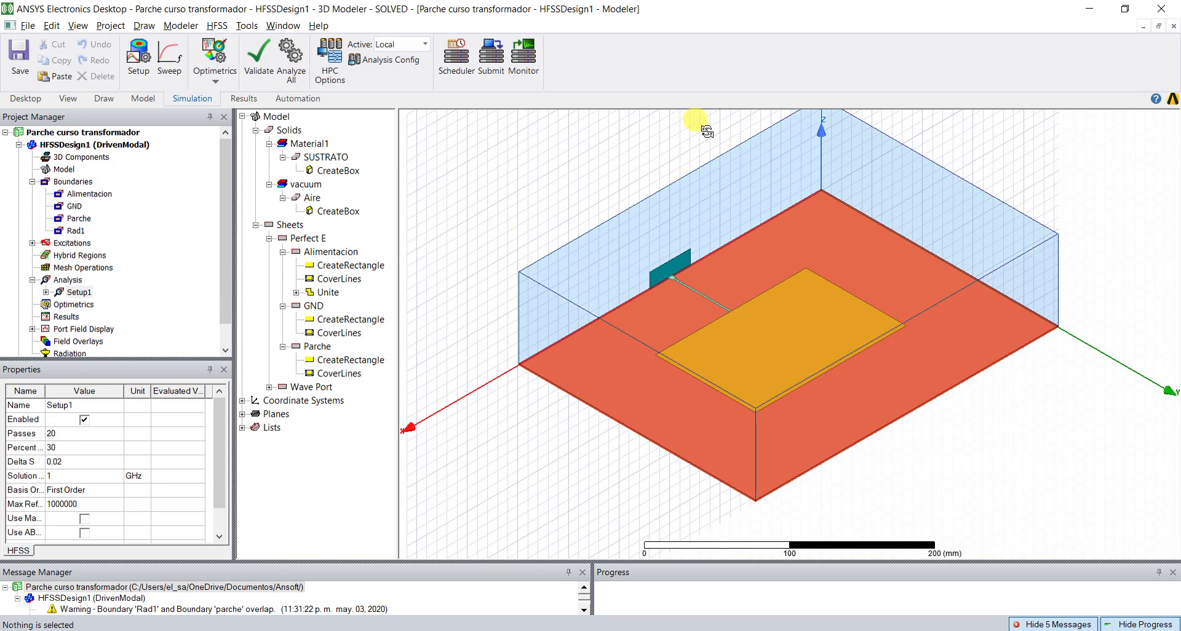
{"action": "double_click", "coordinate": [707, 132], "text": "alt"}
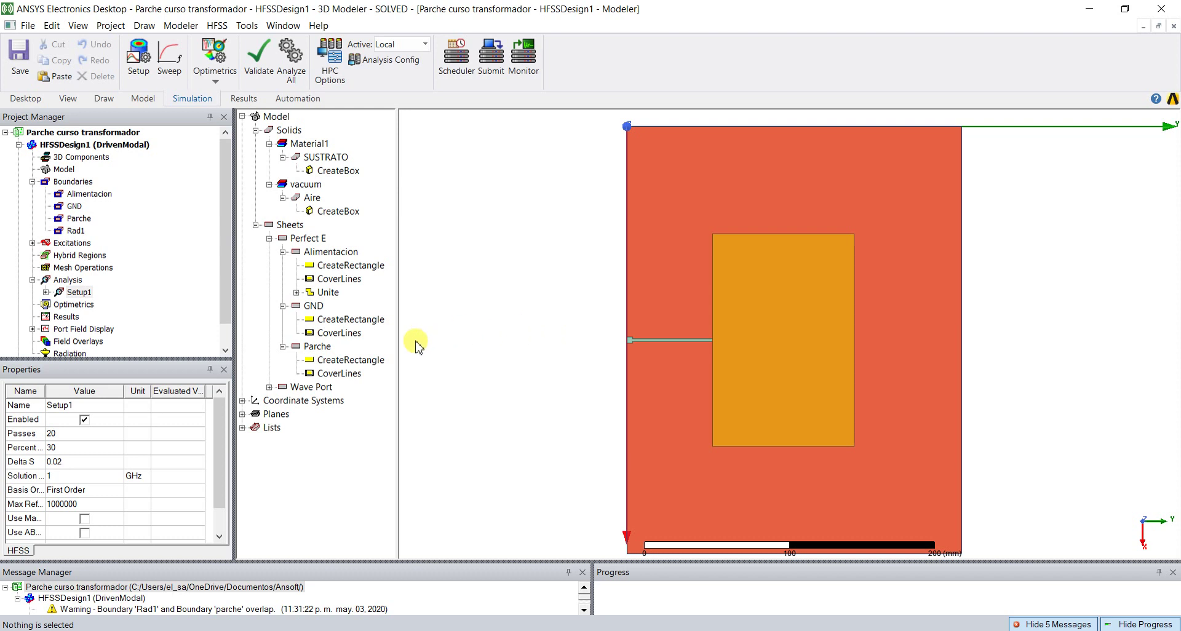
{"action": "left_click", "coordinate": [296, 292]}
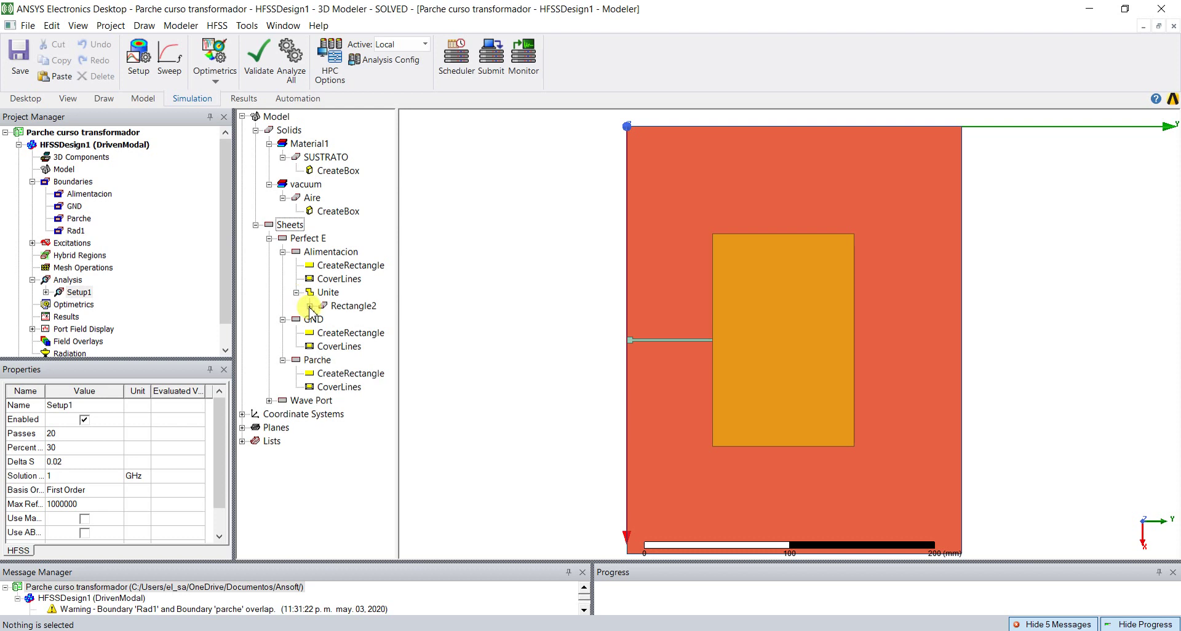
{"action": "left_click", "coordinate": [310, 306]}
{"action": "left_click", "coordinate": [363, 320]}
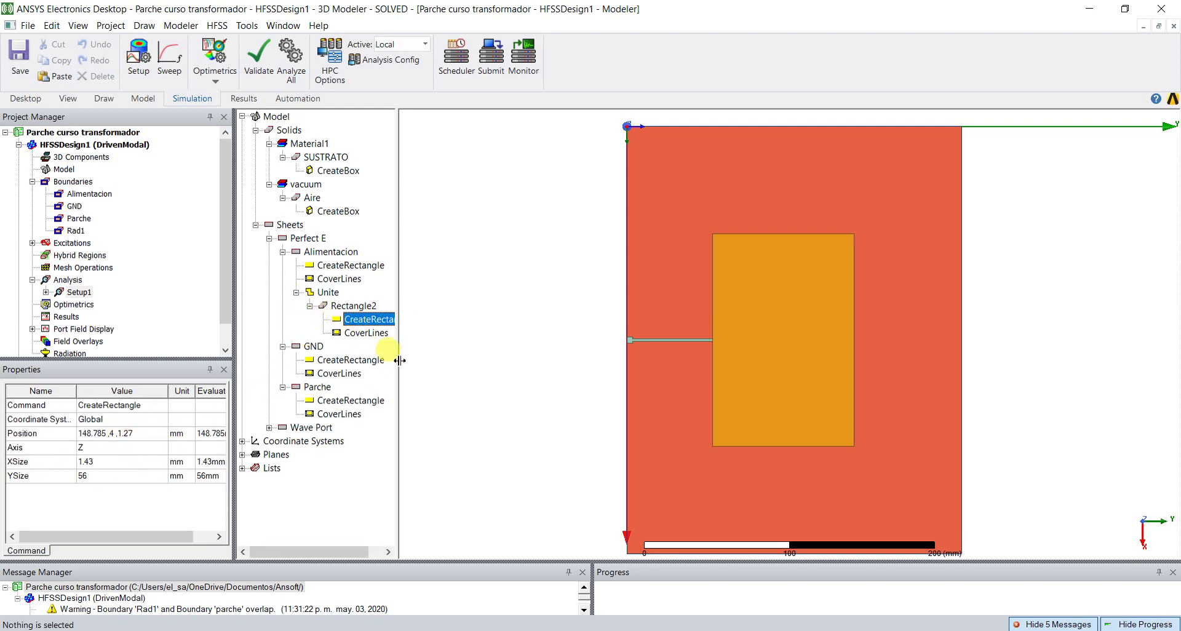
{"action": "left_click", "coordinate": [364, 268]}
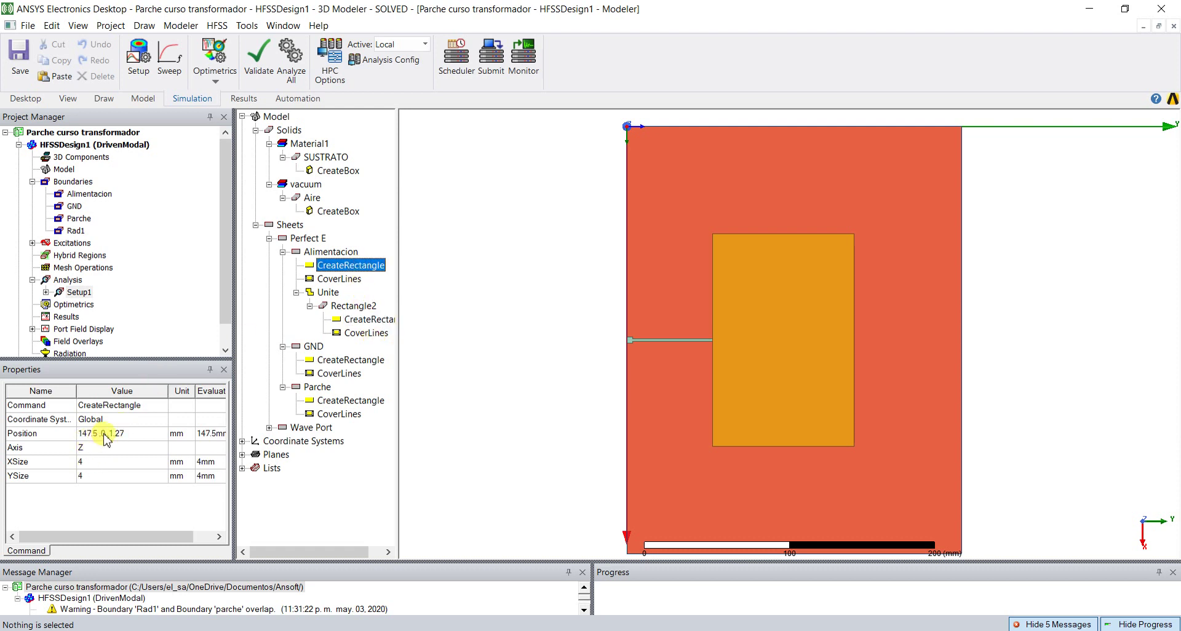
{"action": "left_click", "coordinate": [359, 320]}
{"action": "left_click", "coordinate": [106, 434]}
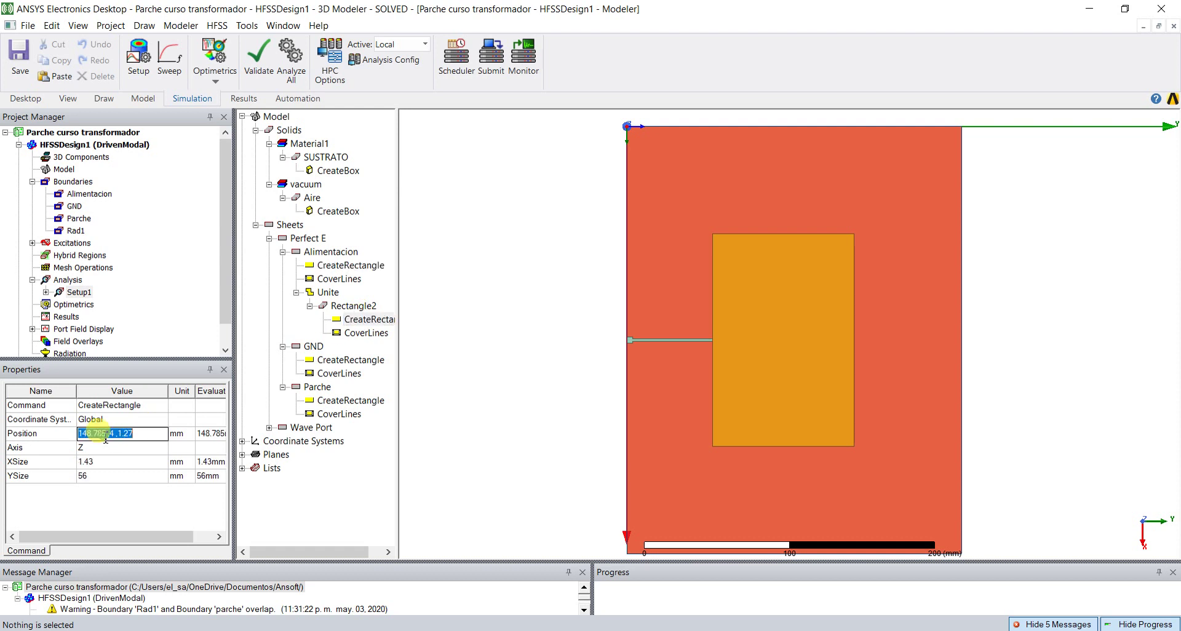
{"action": "left_click", "coordinate": [109, 434]}
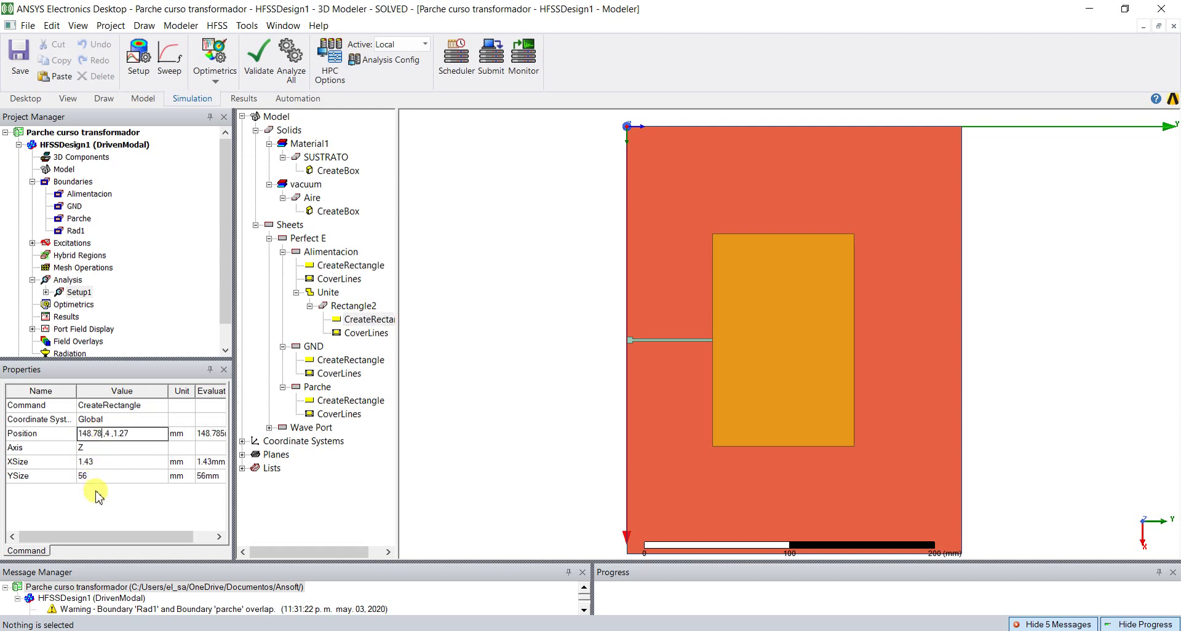
{"action": "type", "text": "7"}
{"action": "key", "text": "Return"}
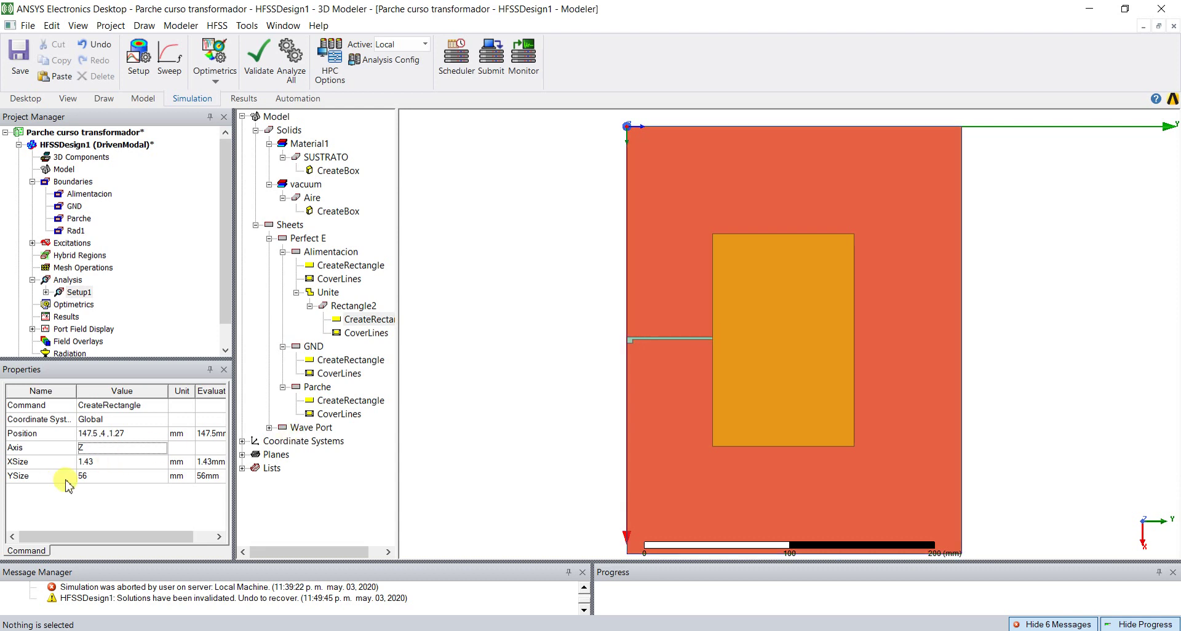
Set the XSize of Rectangle2 in the feed line to 4 mm
{"action": "left_click", "coordinate": [102, 462]}
{"action": "double_click", "coordinate": [102, 462]}
{"action": "type", "text": "4"}
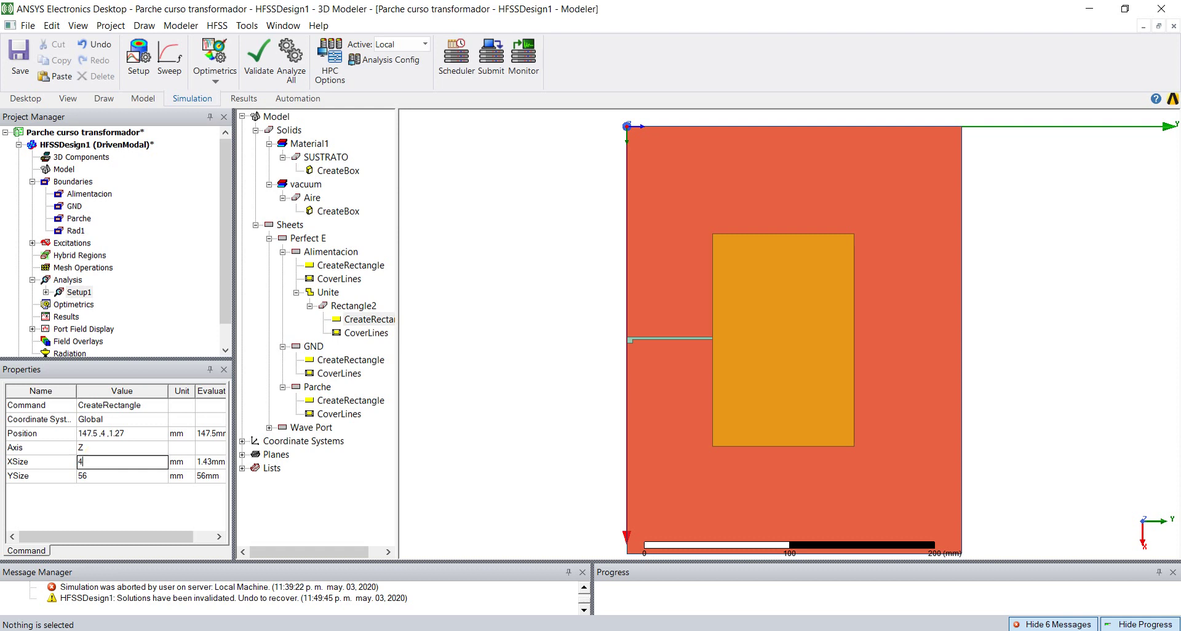
{"action": "key", "text": "Tab"}
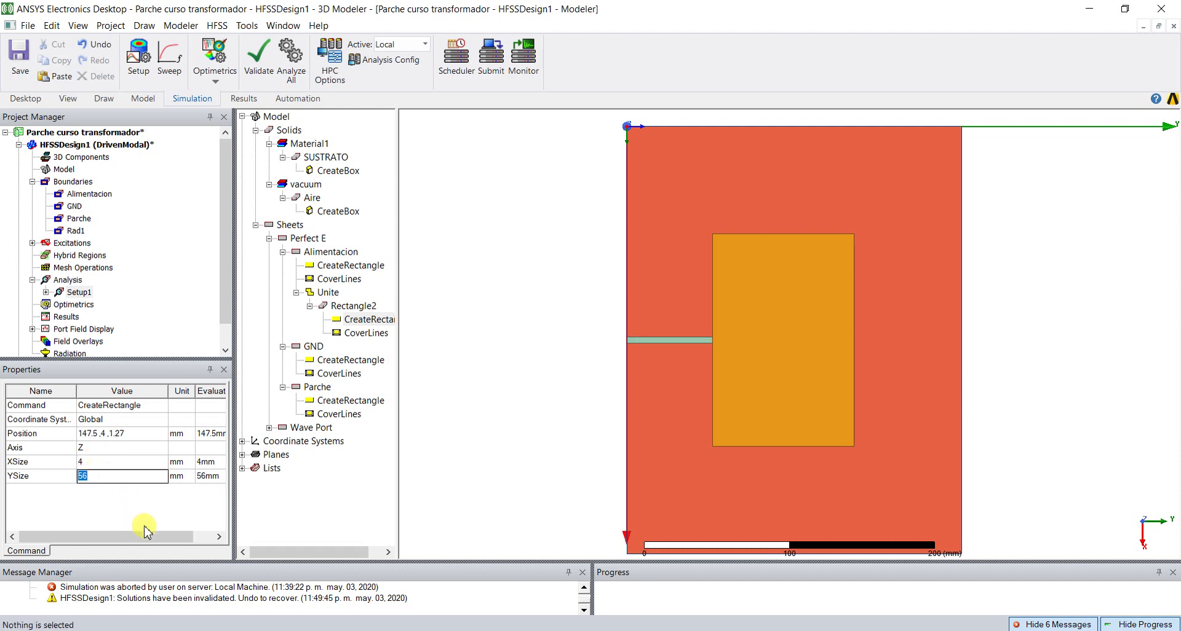
{"action": "left_click", "coordinate": [337, 462]}
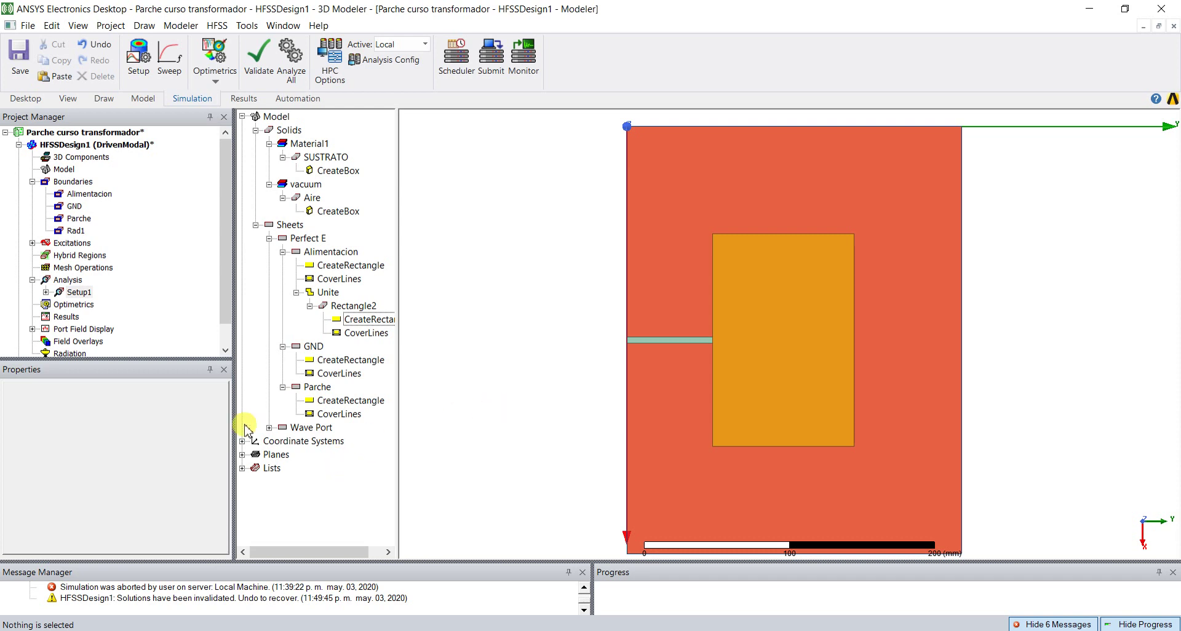
Save a copy of the project as Parche curso inset, accepting deletion of the invalid solution data
{"action": "left_click", "coordinate": [27, 26]}
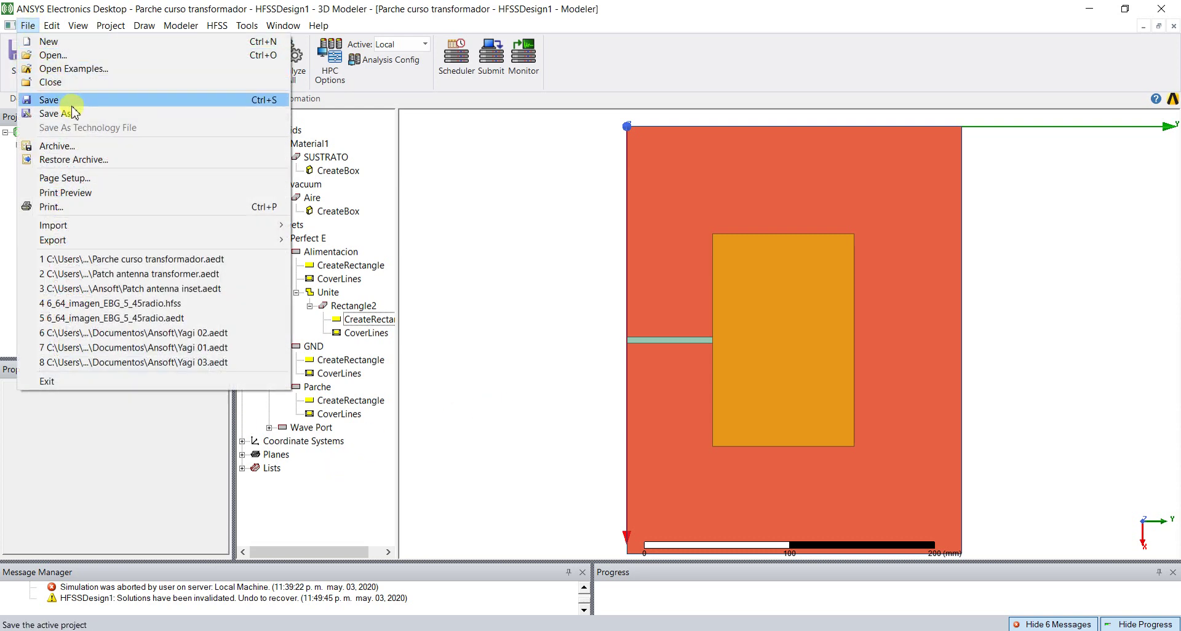
{"action": "left_click", "coordinate": [81, 115]}
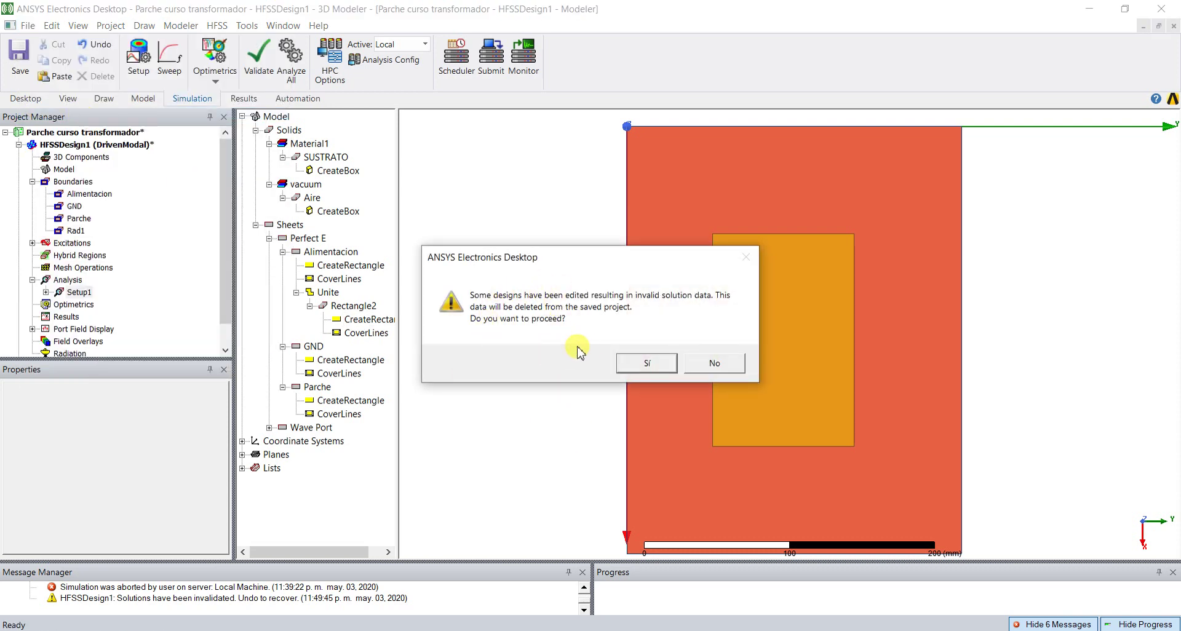
{"action": "left_click", "coordinate": [635, 369]}
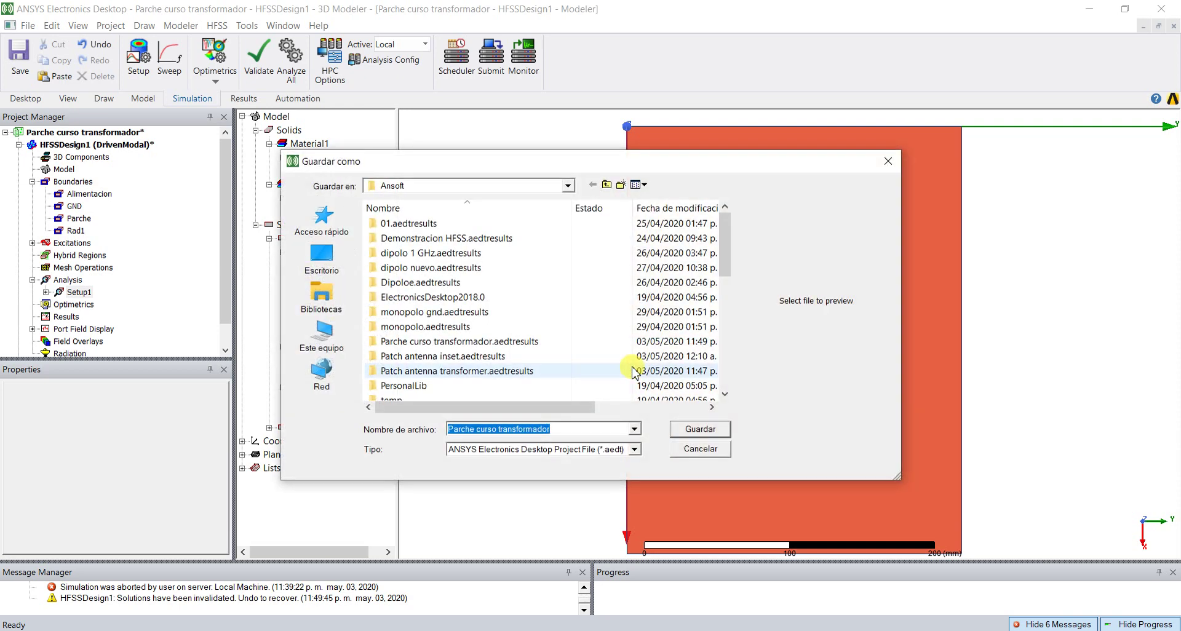
{"action": "left_click", "coordinate": [558, 430]}
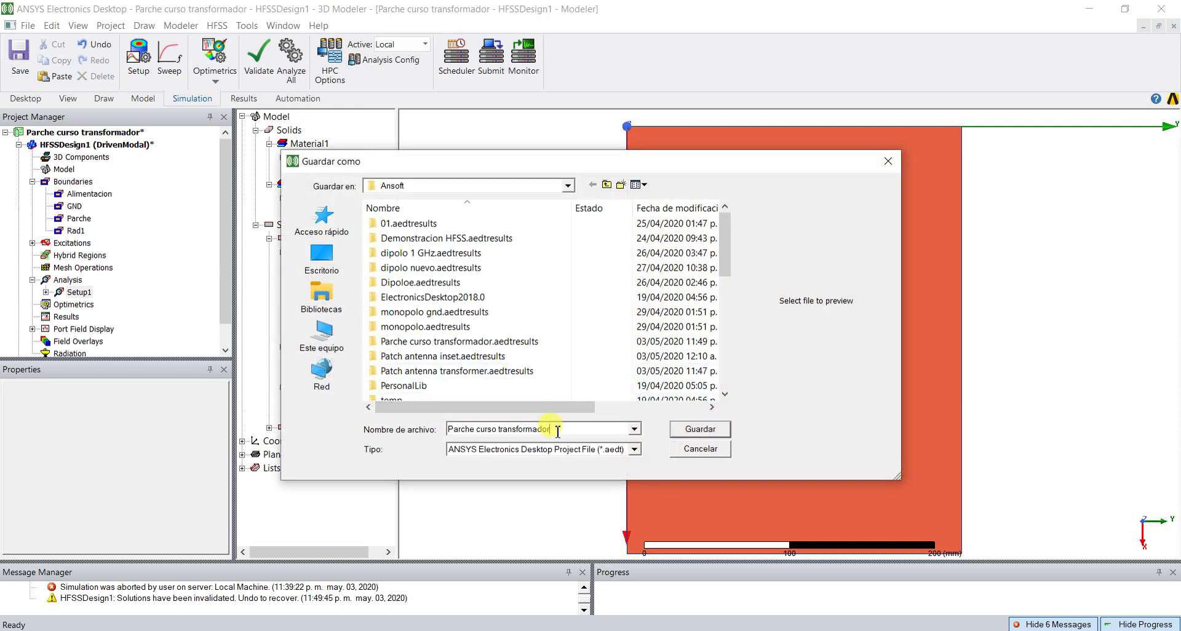
{"action": "key", "text": "BackSpace"}
{"action": "key", "text": "BackSpace"}
{"action": "key", "text": "BackSpace"}
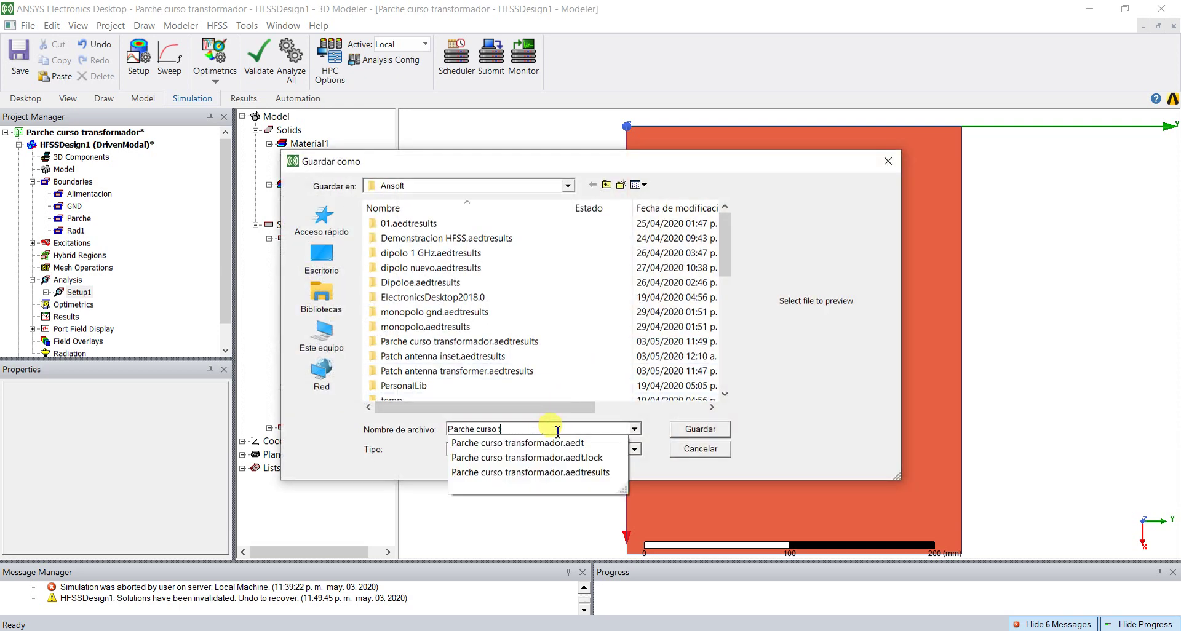
{"action": "type", "text": "inse"}
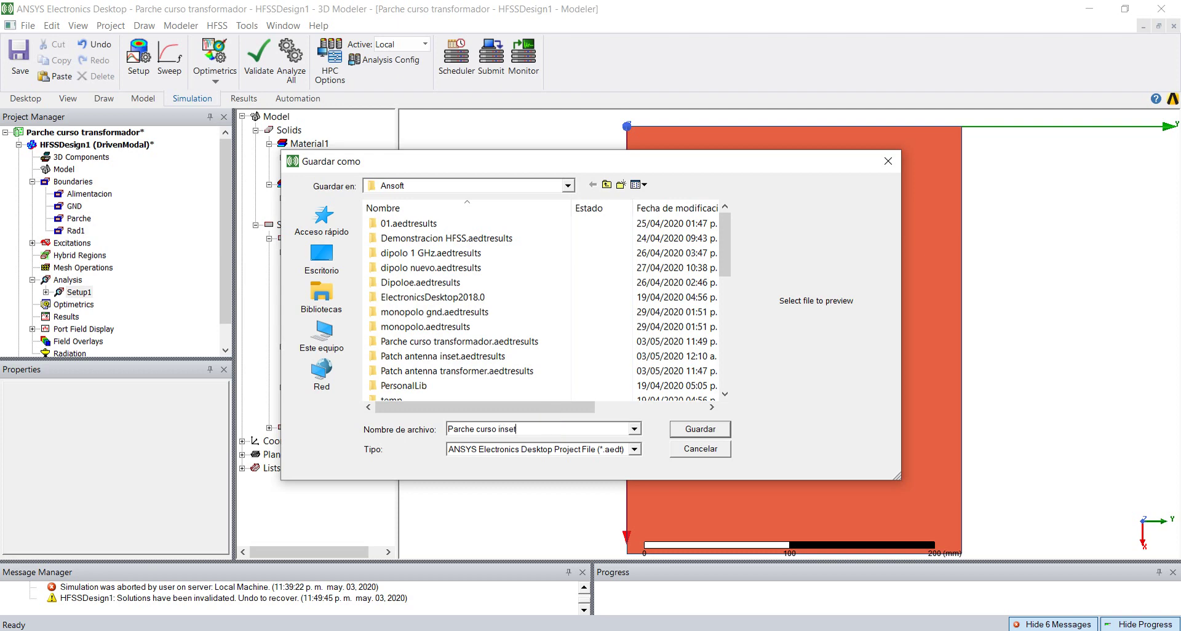
{"action": "type", "text": "t"}
{"action": "key", "text": "Return"}
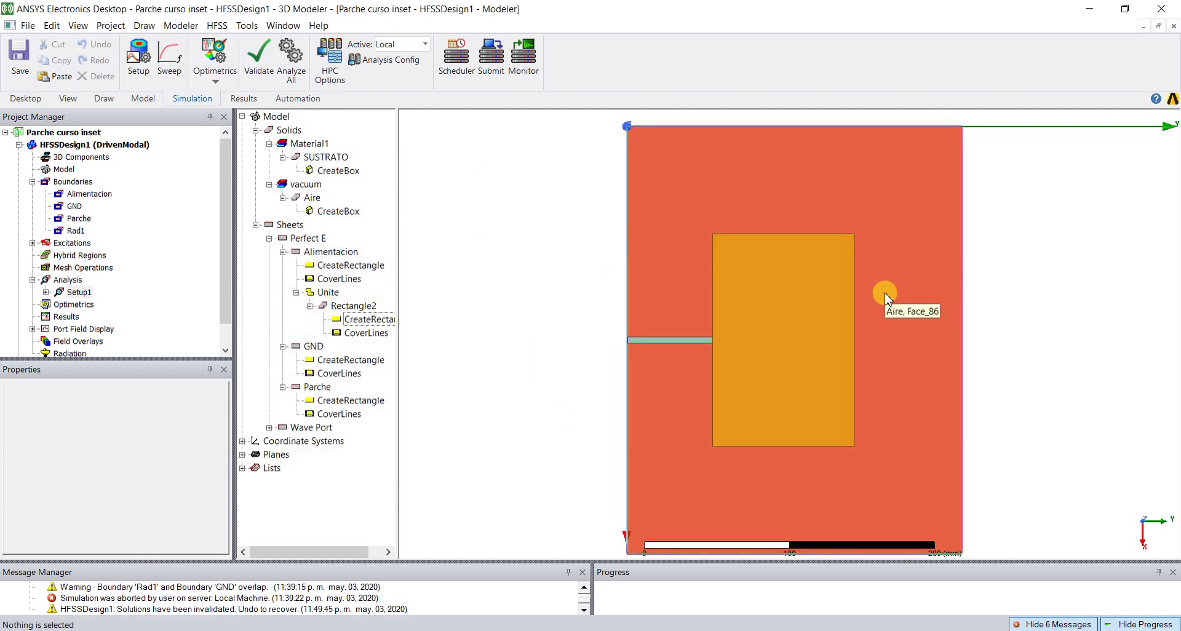
Start a new rectangle sheet in the inset design and set its drawing plane to XY
{"action": "double_click", "coordinate": [1129, 173], "text": "alt"}
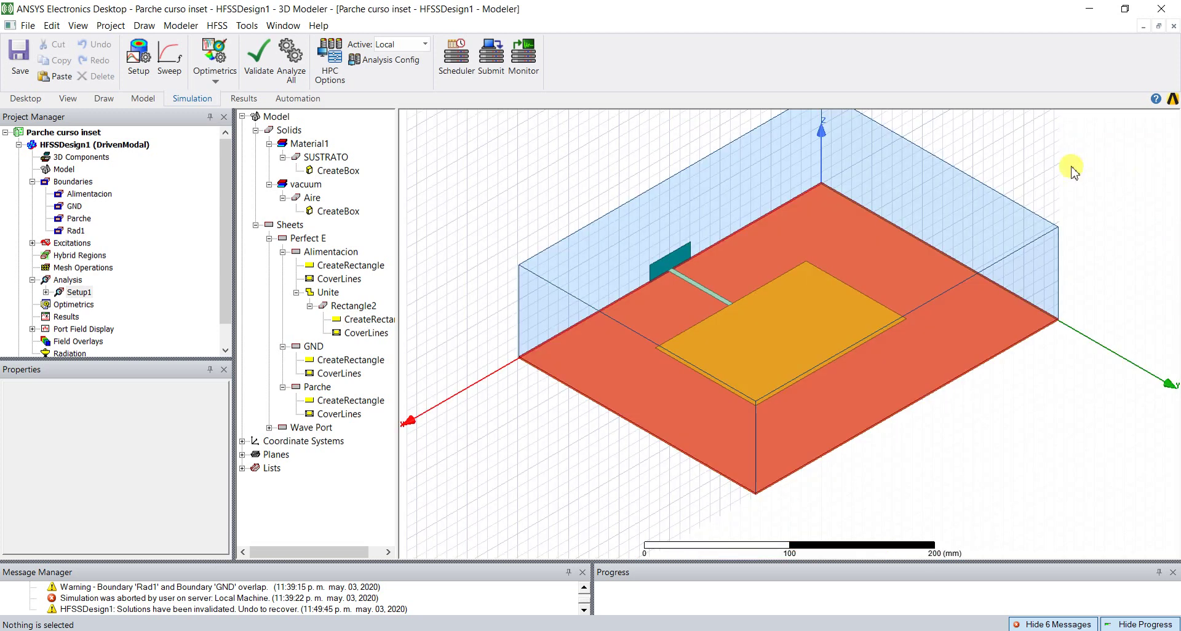
{"action": "double_click", "coordinate": [724, 121], "text": "alt"}
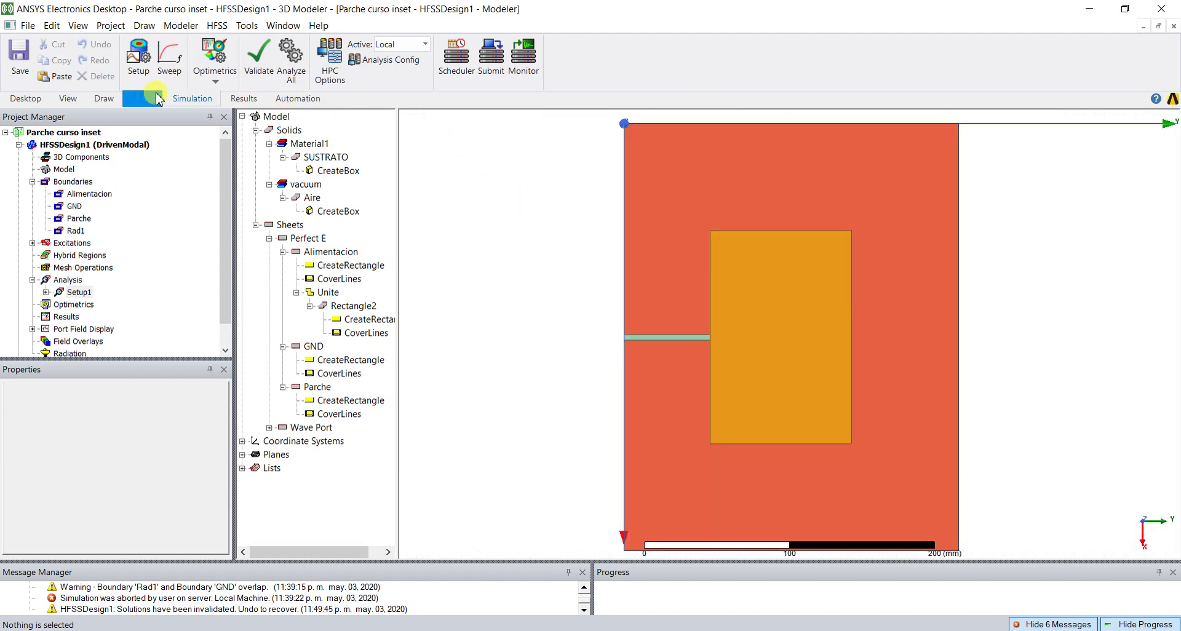
{"action": "left_click", "coordinate": [104, 98]}
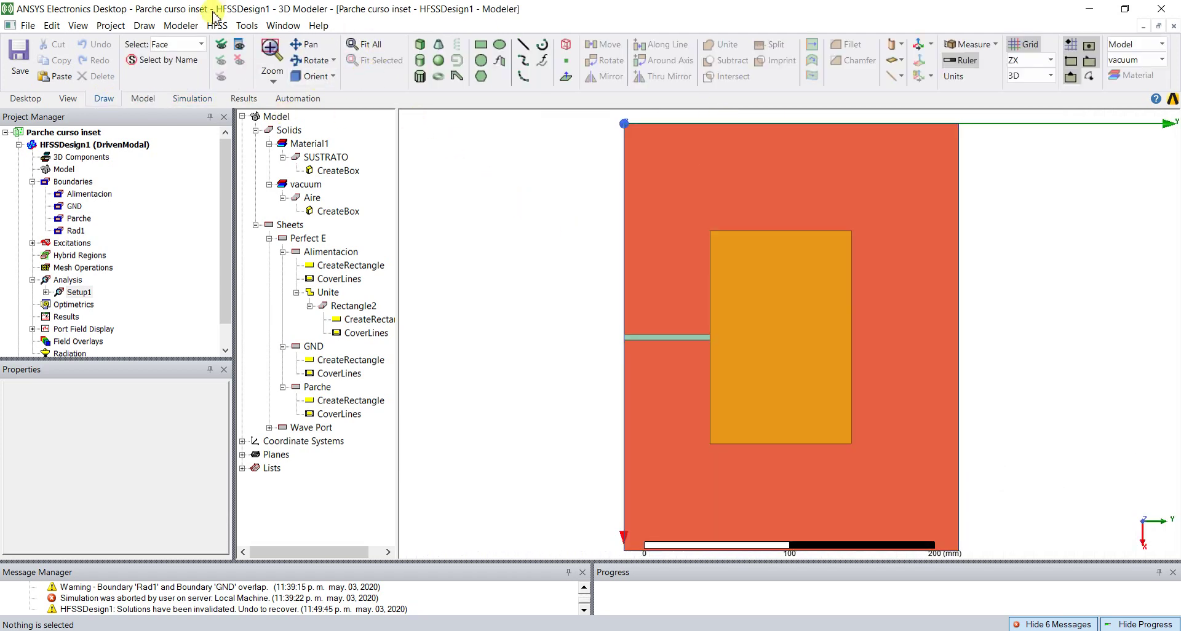
{"action": "left_click", "coordinate": [146, 25]}
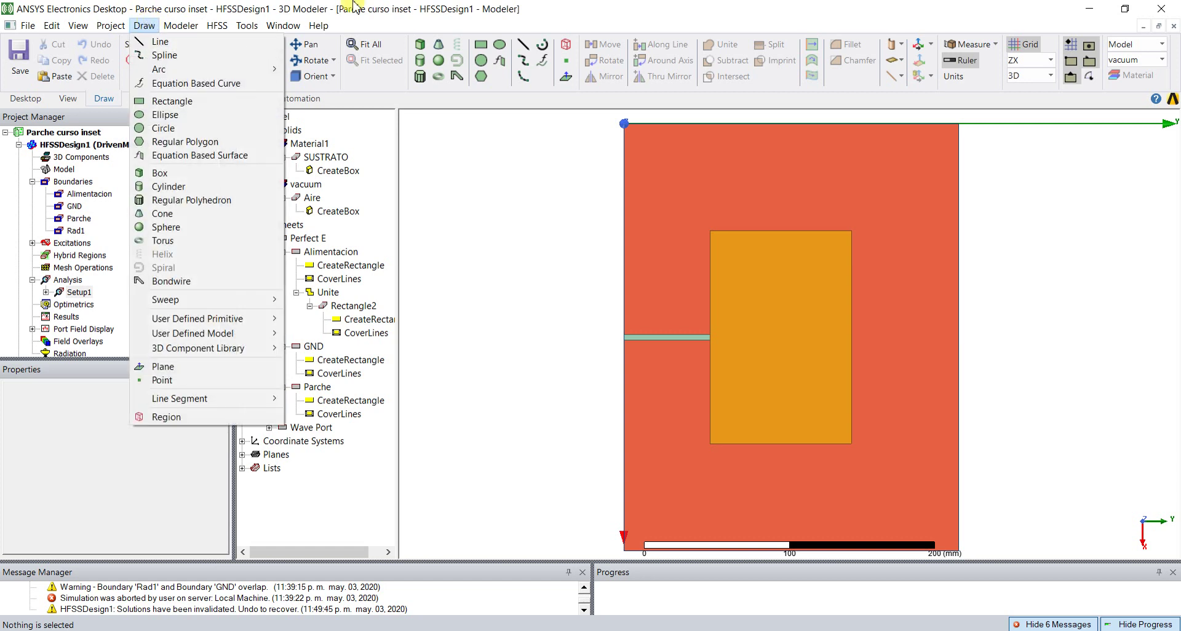
{"action": "left_click", "coordinate": [636, 6]}
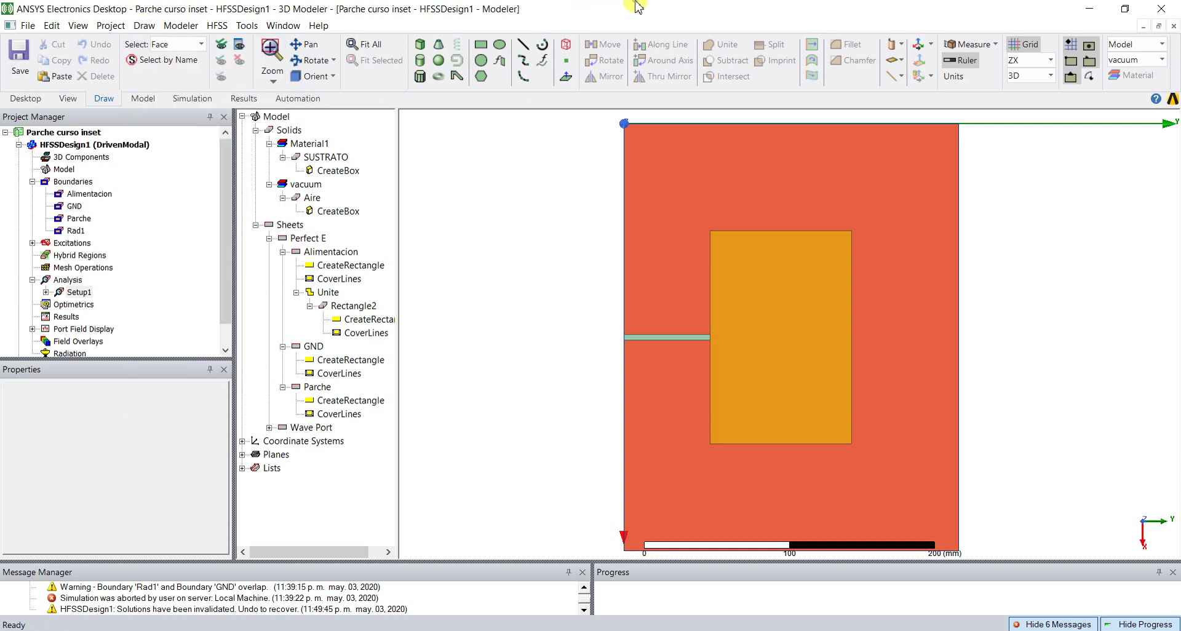
{"action": "left_click", "coordinate": [481, 44]}
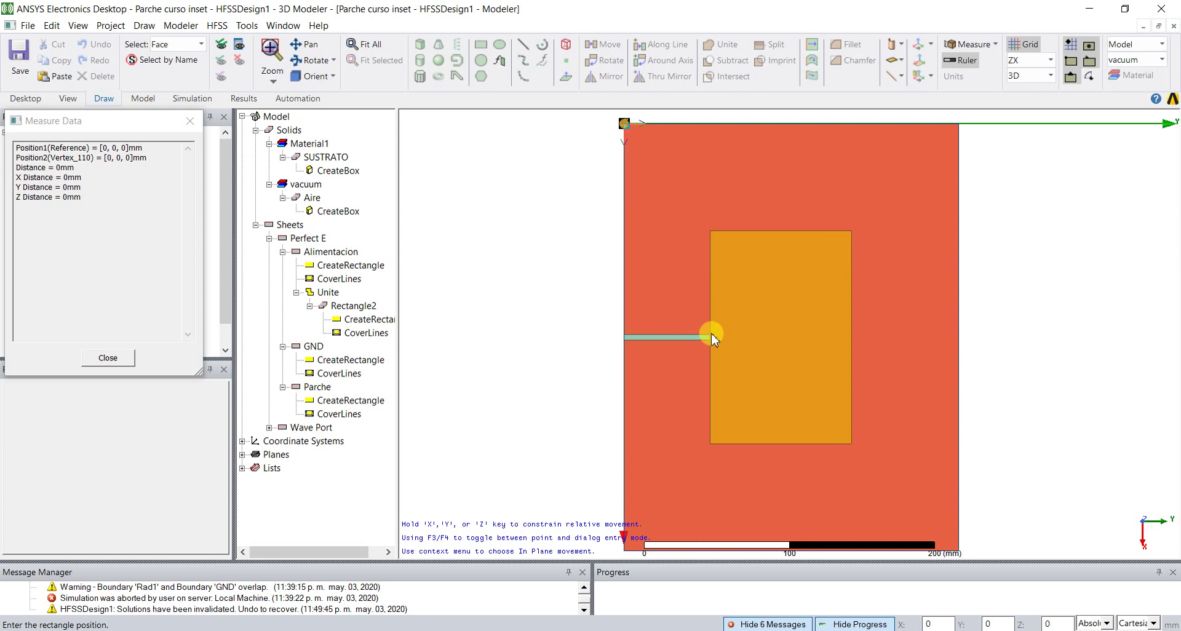
{"action": "left_click", "coordinate": [1049, 59]}
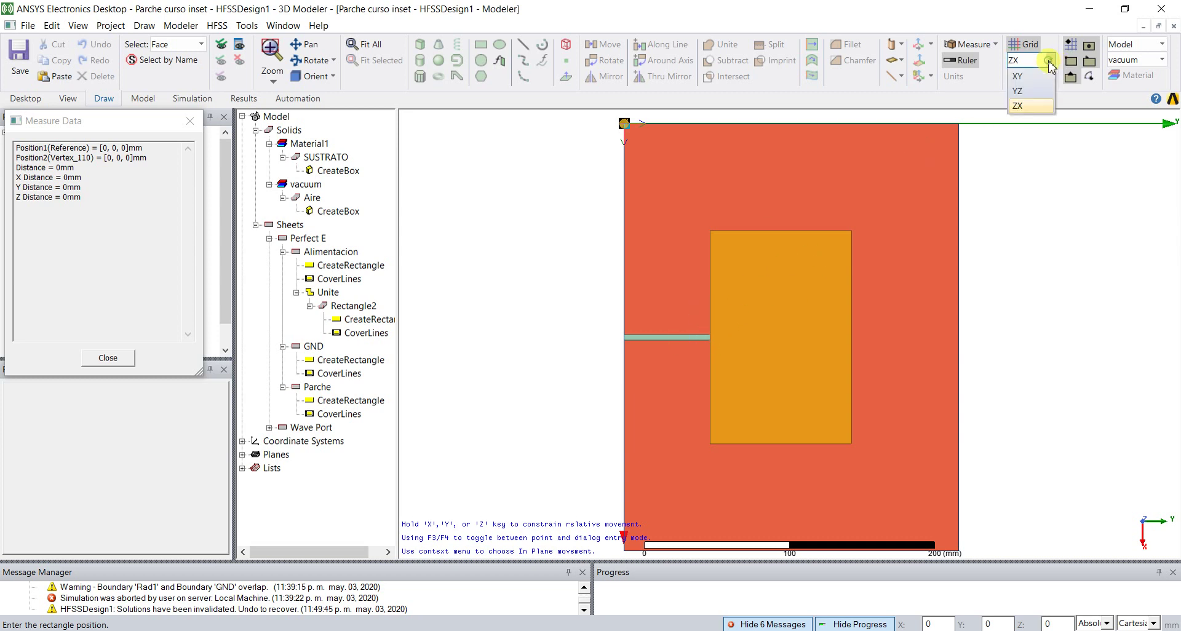
{"action": "left_click", "coordinate": [1017, 76]}
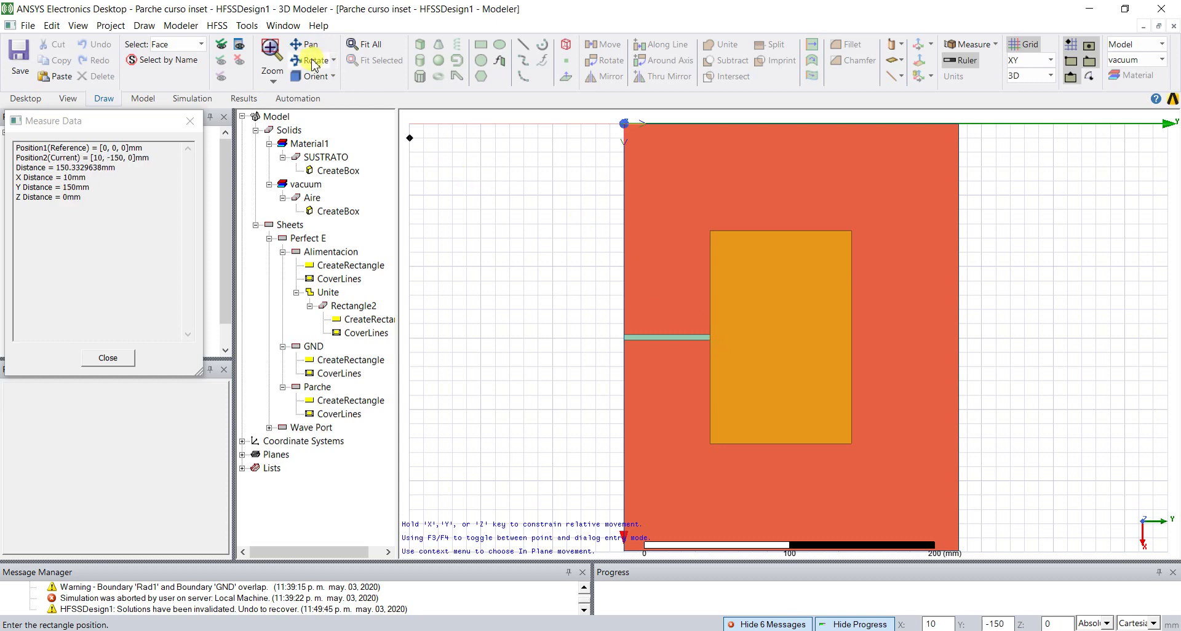
Draw a rectangle from the feed-patch junction corner at 147.5, 60, 1.27 mm, with offsets dX -1 and dY 30 mm
{"action": "left_click", "coordinate": [275, 82]}
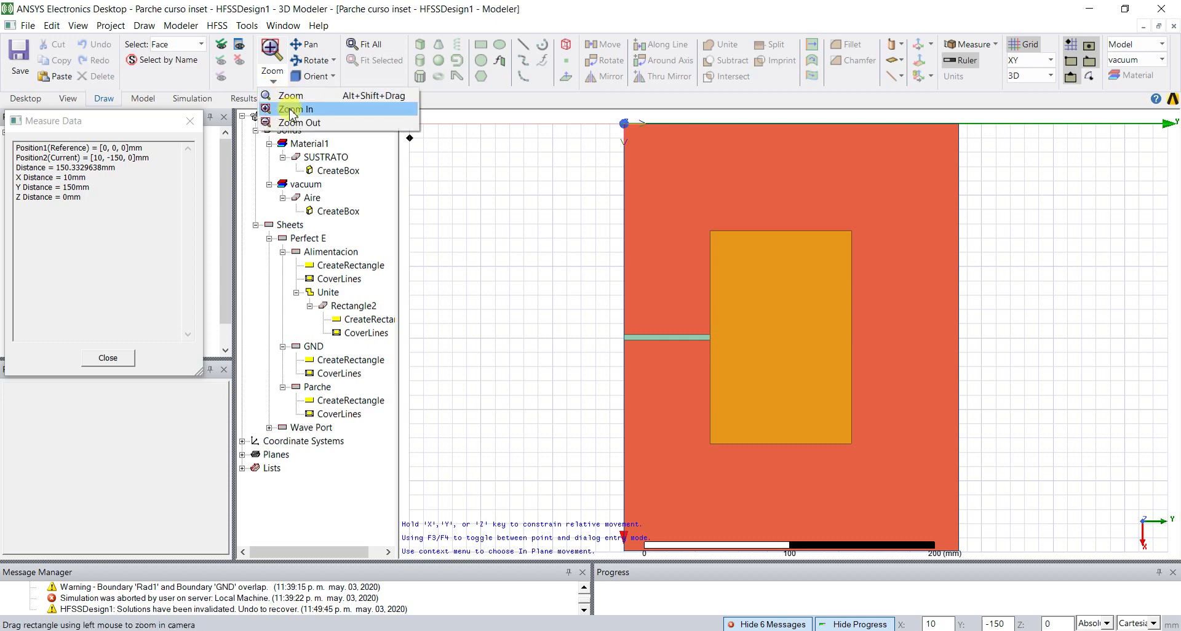
{"action": "left_click", "coordinate": [289, 110]}
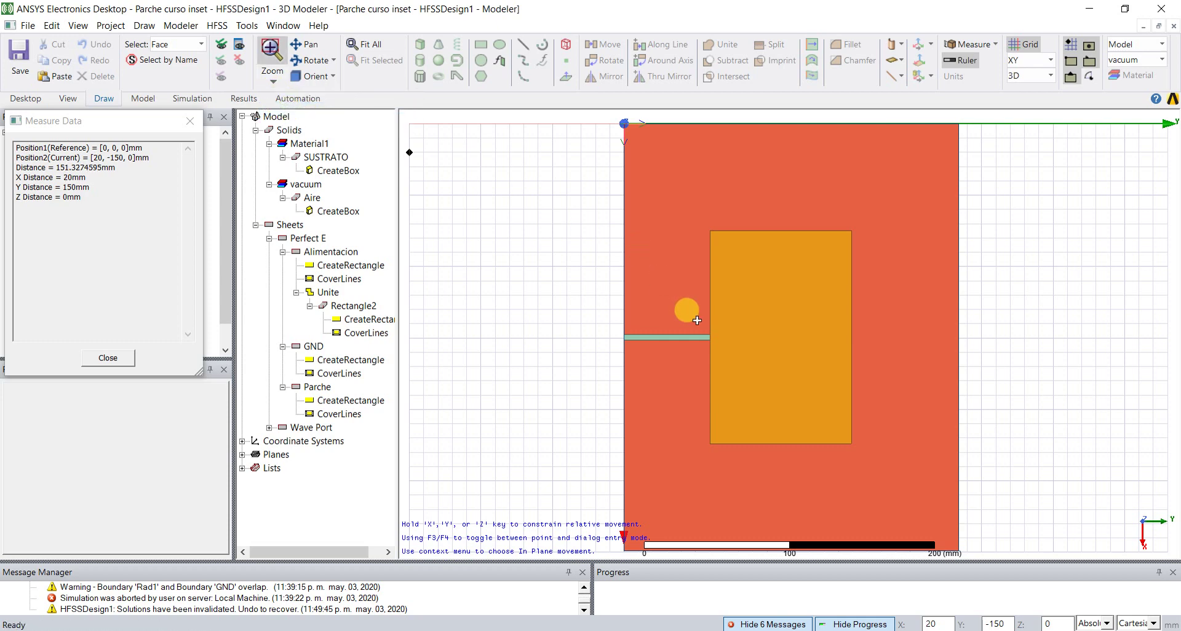
{"action": "left_click_drag", "start_coordinate": [697, 320], "coordinate": [793, 358]}
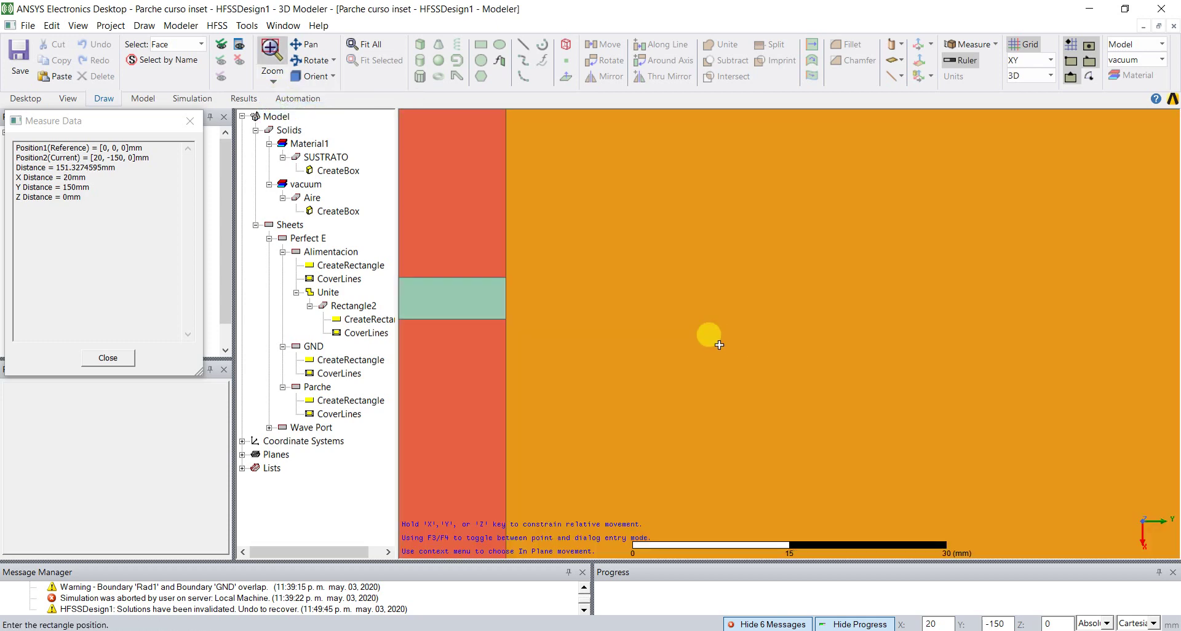
{"action": "left_click", "coordinate": [504, 278]}
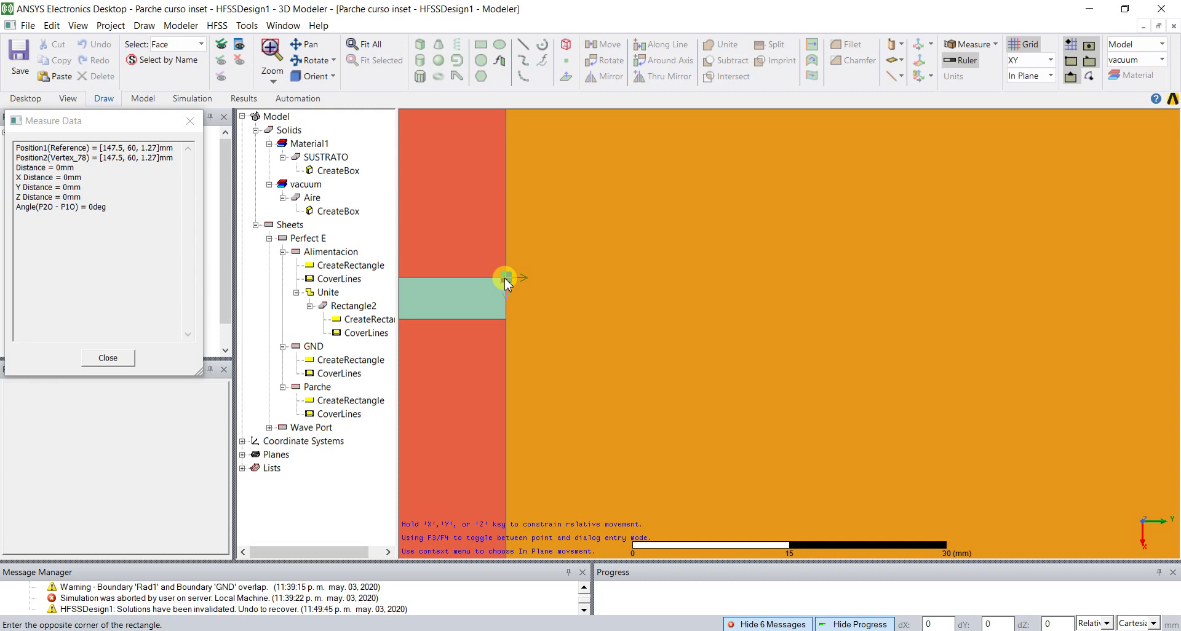
{"action": "key", "text": "Tab"}
{"action": "key", "text": "Tab"}
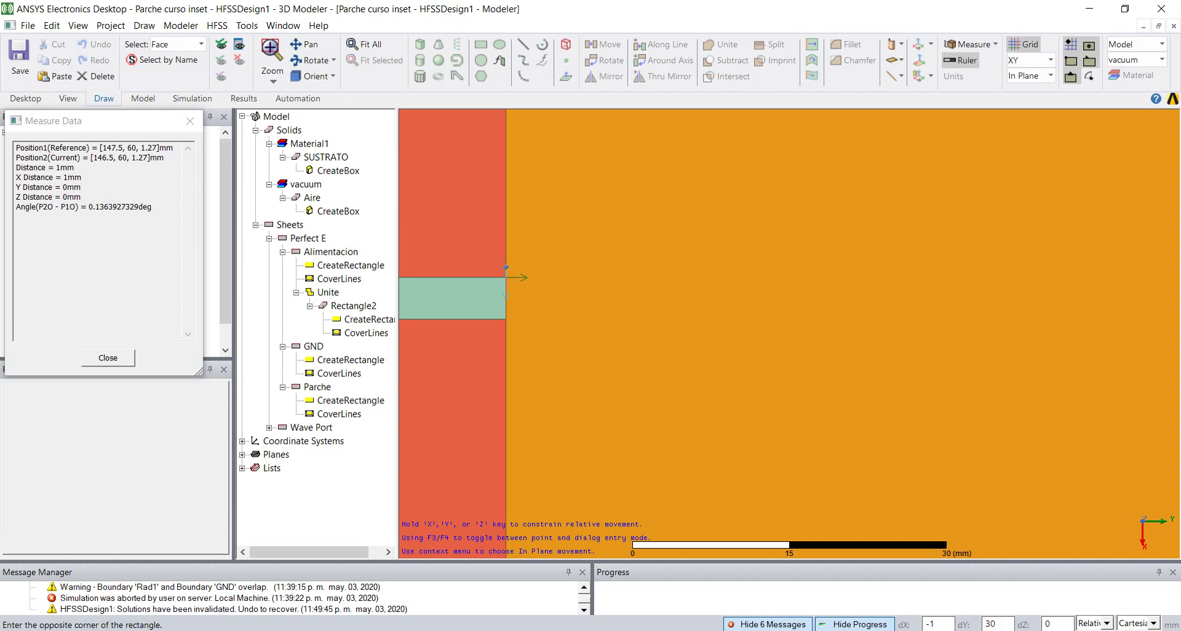
{"action": "key", "text": "Tab"}
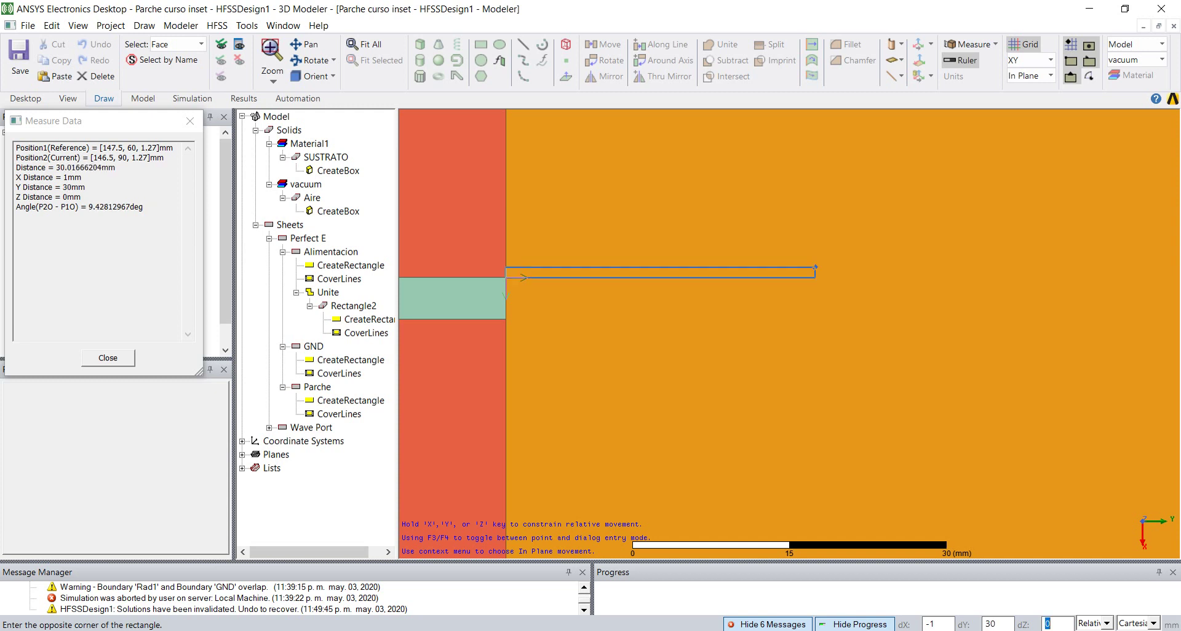
{"action": "key", "text": "Return"}
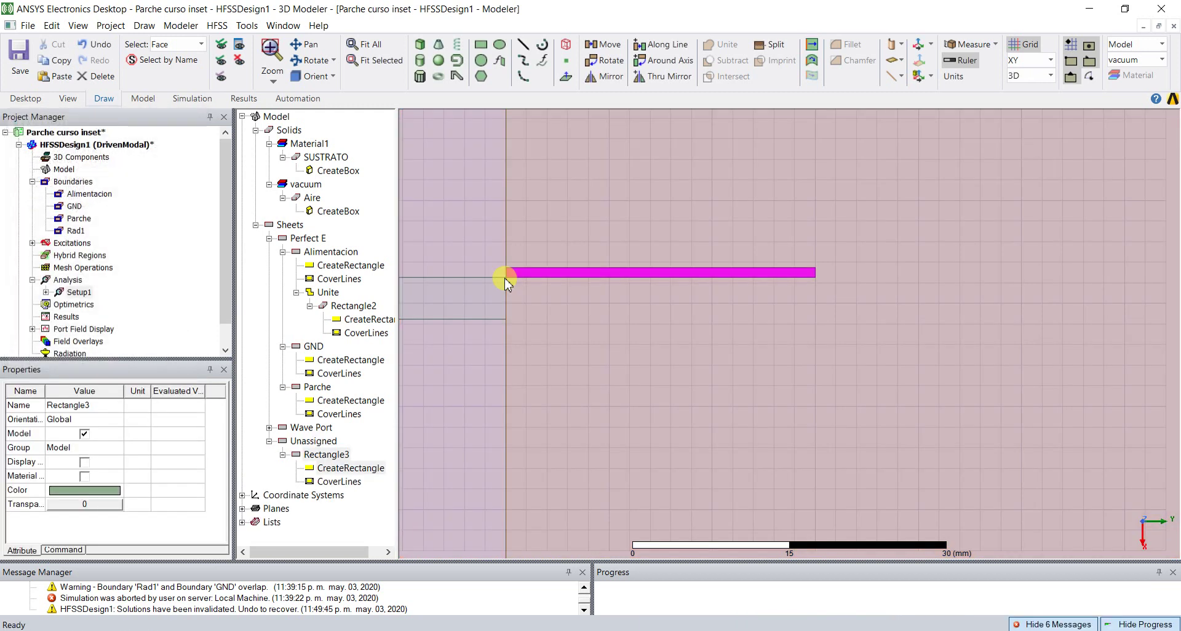
Draw a second rectangle from the opposite feed-patch junction corner at 151.5, 60, 1.27 mm, with offsets dX 1 and dY 30 mm
{"action": "left_click", "coordinate": [484, 48]}
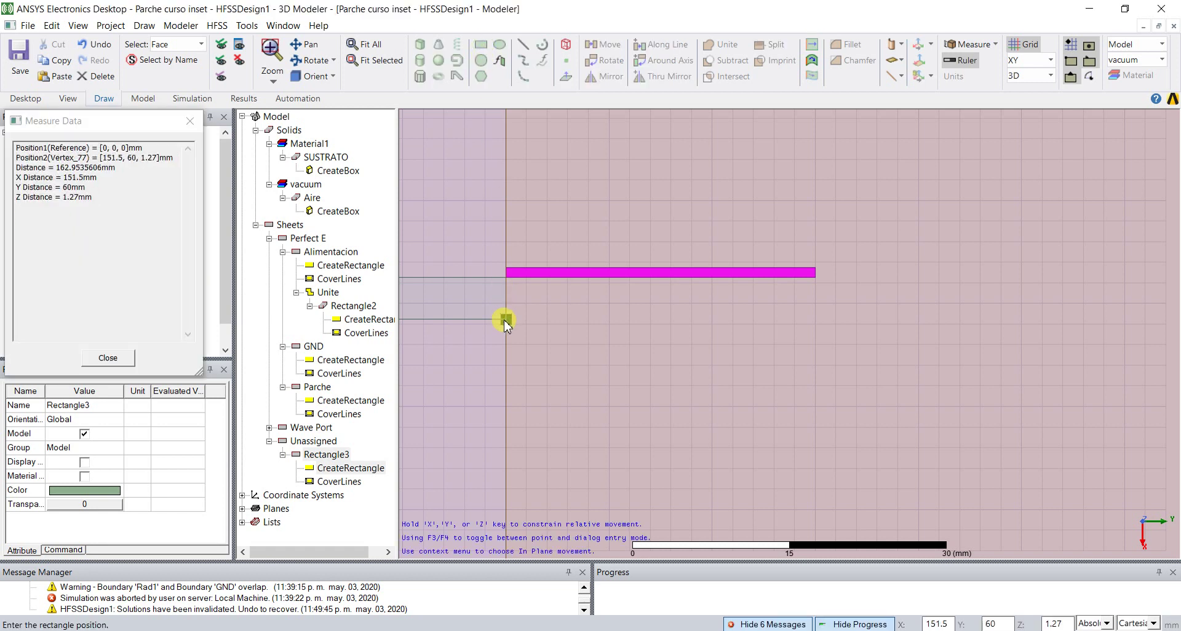
{"action": "left_click", "coordinate": [505, 319]}
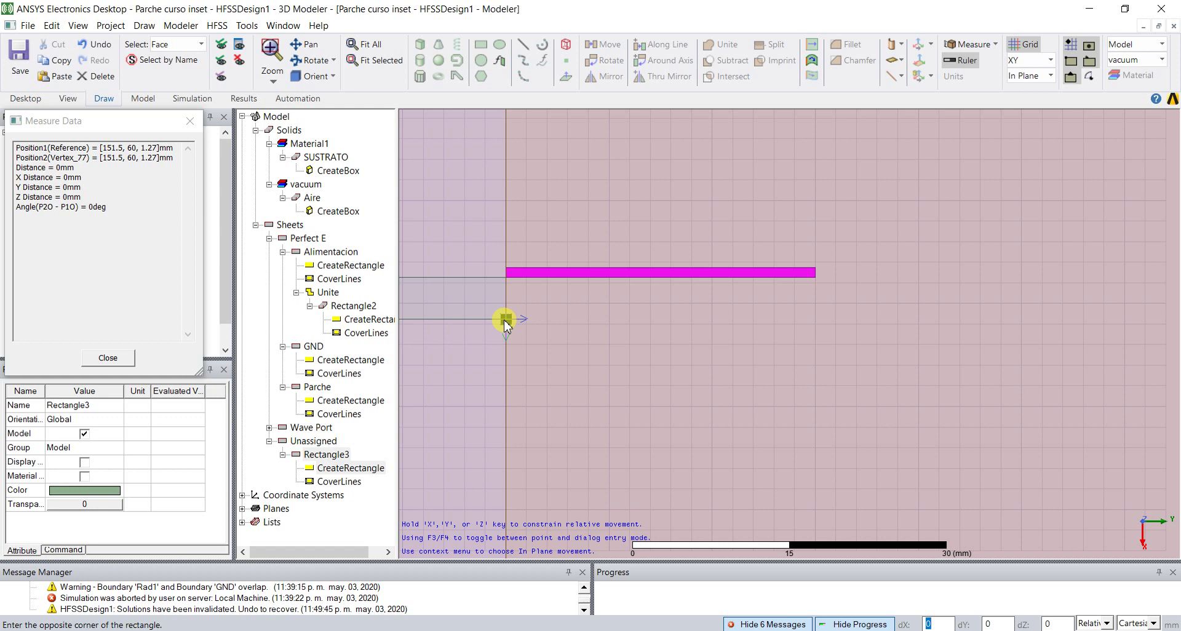
{"action": "type", "text": "1"}
{"action": "key", "text": "Tab"}
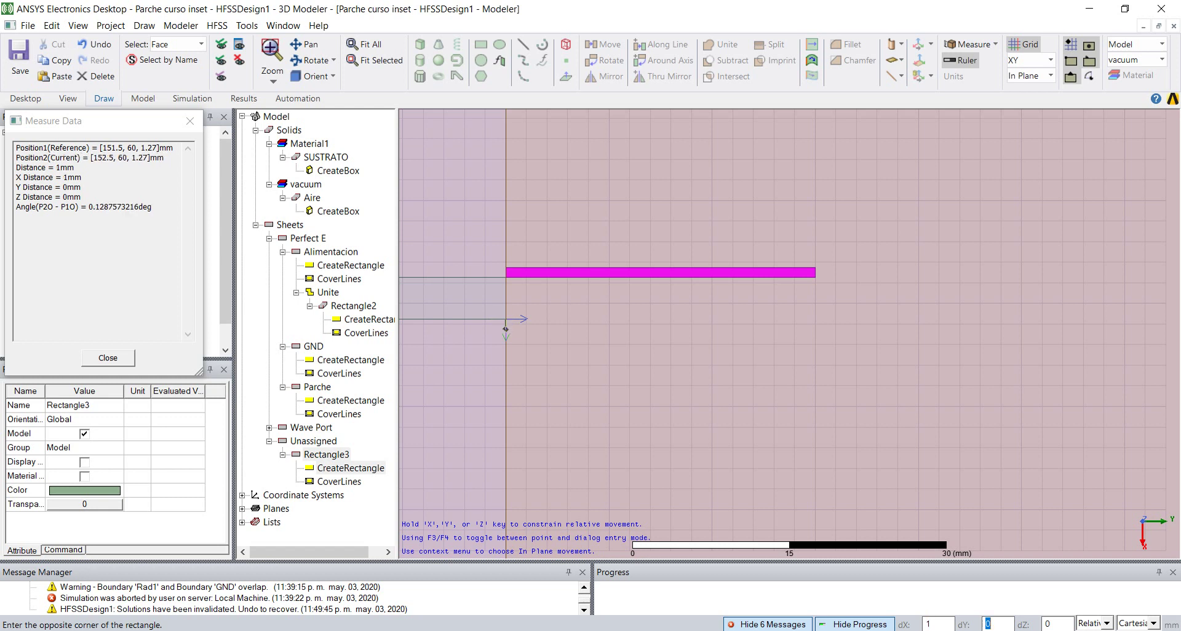
{"action": "type", "text": "30"}
{"action": "key", "text": "Tab"}
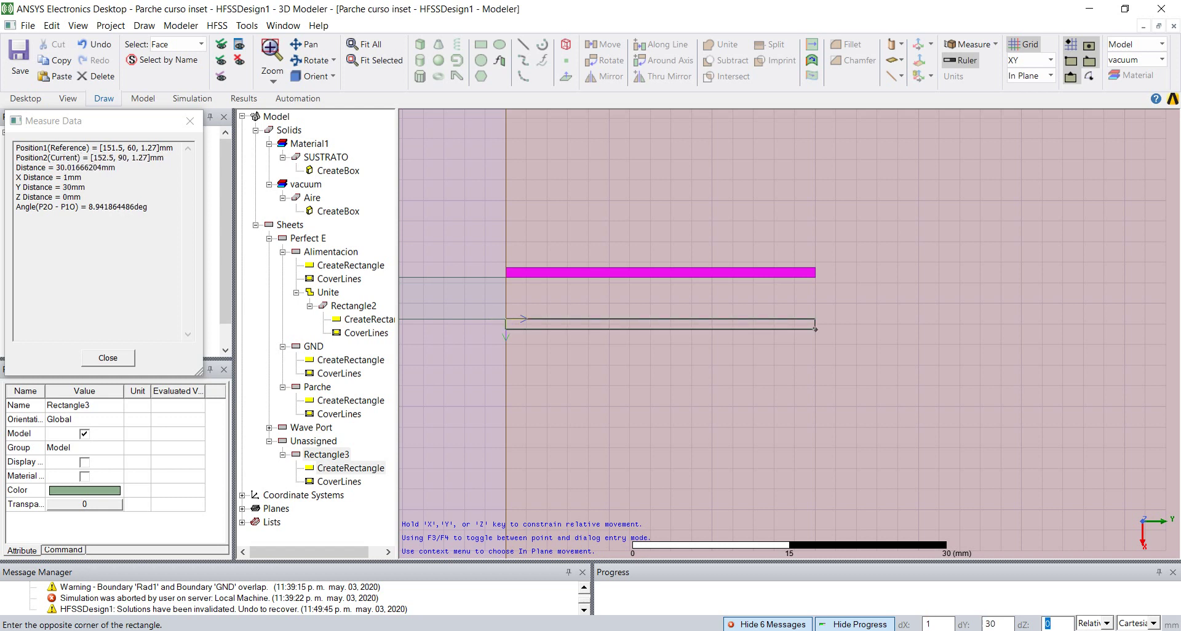
{"action": "key", "text": "Return"}
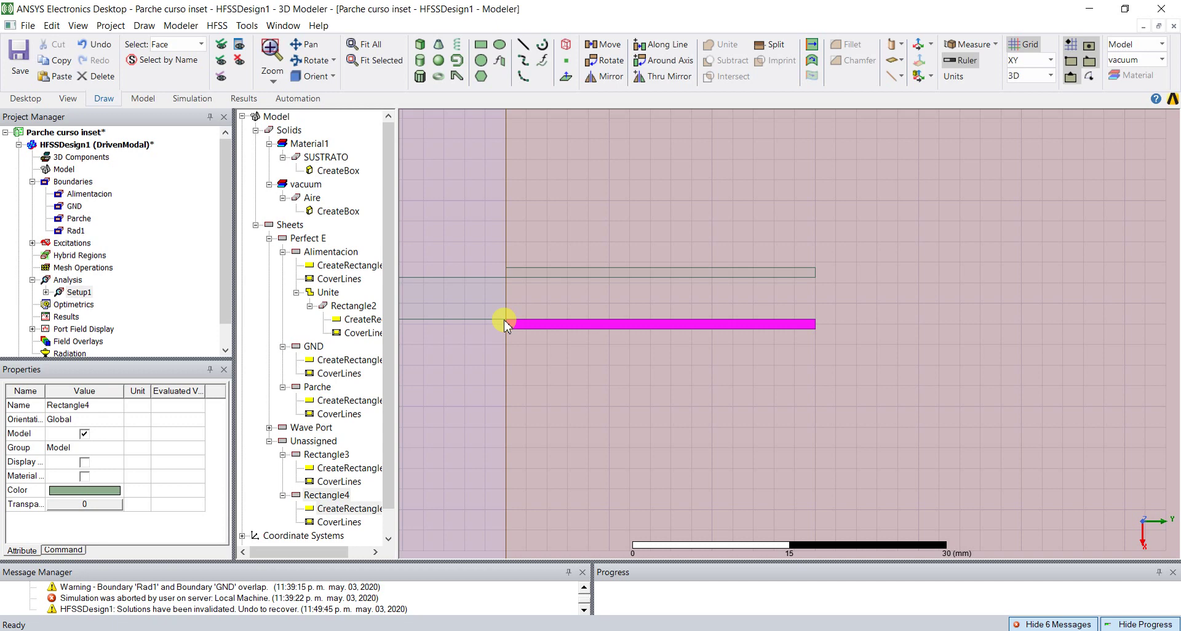
{"action": "left_click", "coordinate": [936, 204]}
{"action": "key", "text": "ctrl+d"}
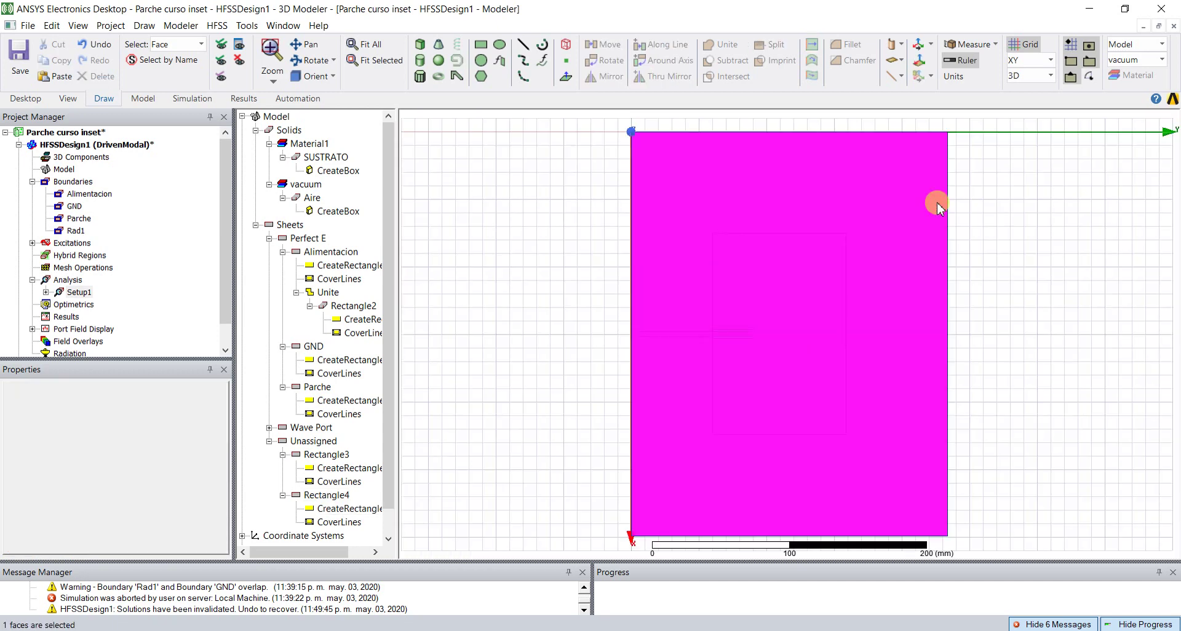
{"action": "double_click", "coordinate": [1092, 137], "text": "alt"}
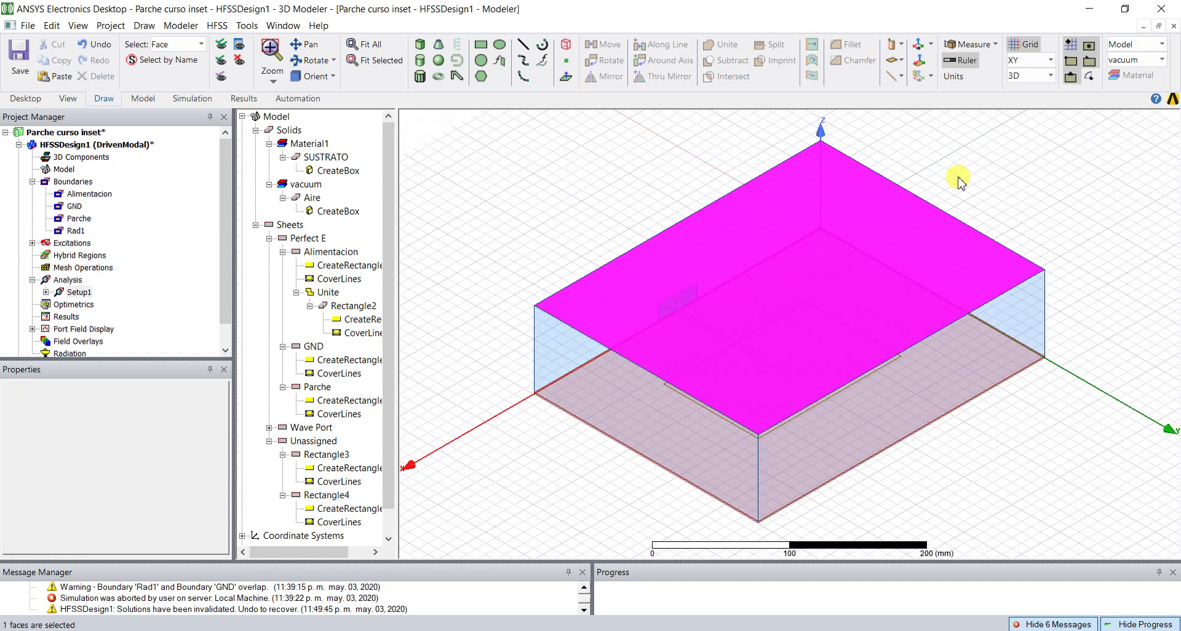
{"action": "left_click", "coordinate": [1001, 148]}
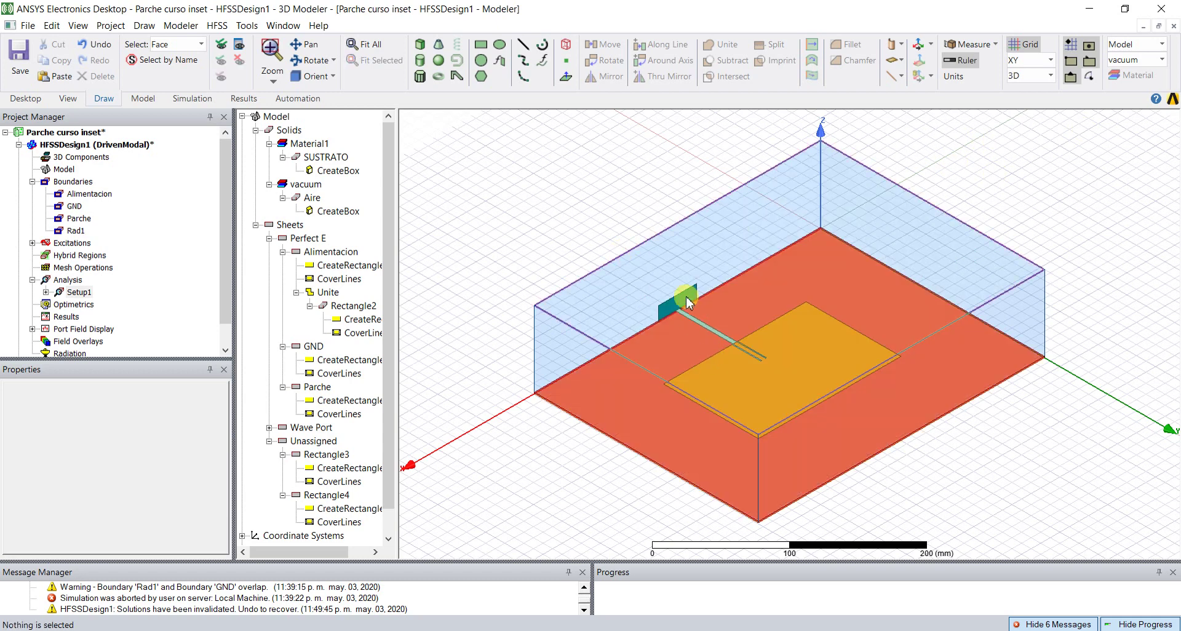
Subtract Rectangle3 and Rectangle4 from the Parche sheet to cut the two inset slots, without cloning the tool objects
{"action": "left_click", "coordinate": [274, 82]}
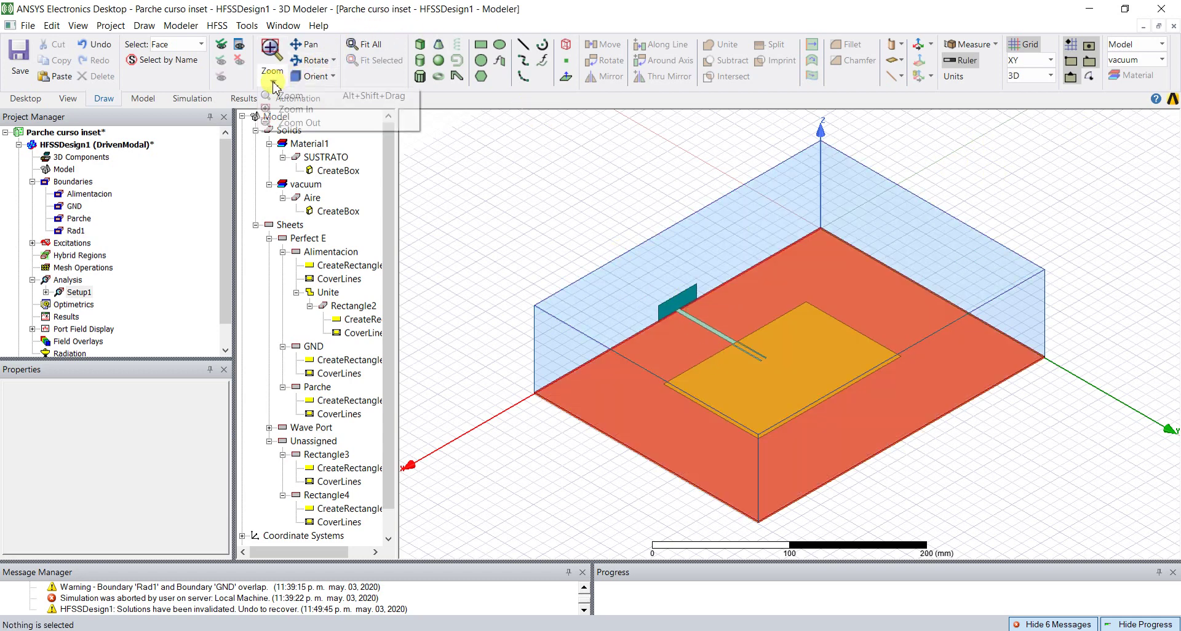
{"action": "left_click", "coordinate": [292, 109]}
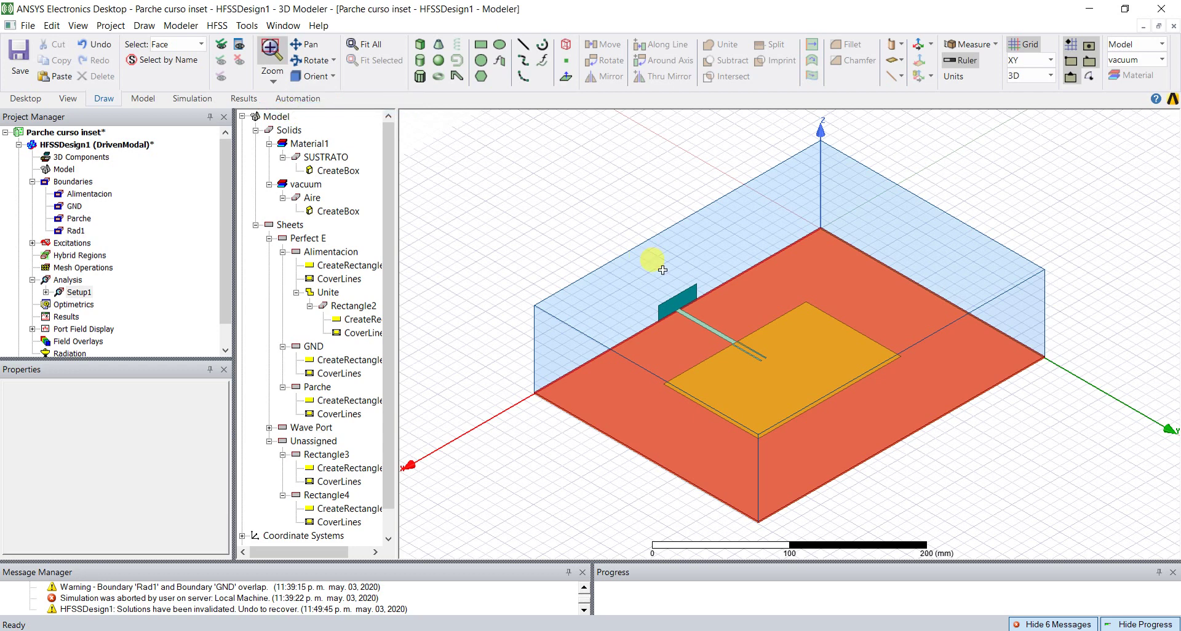
{"action": "left_click_drag", "start_coordinate": [670, 305], "coordinate": [778, 375]}
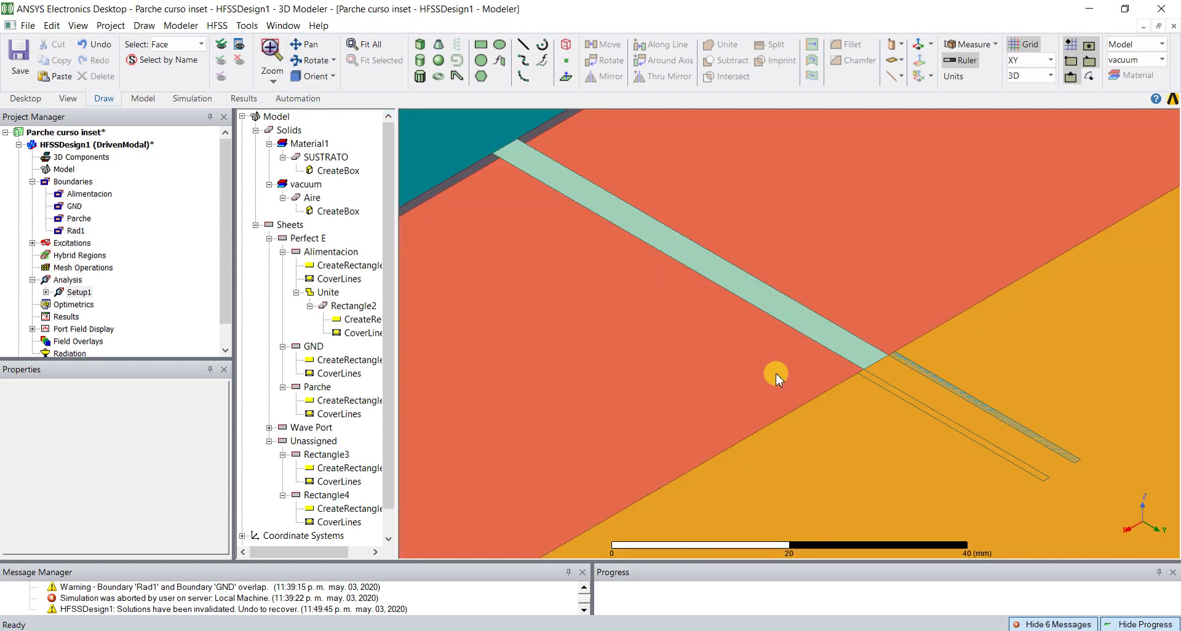
{"action": "left_click", "coordinate": [283, 252]}
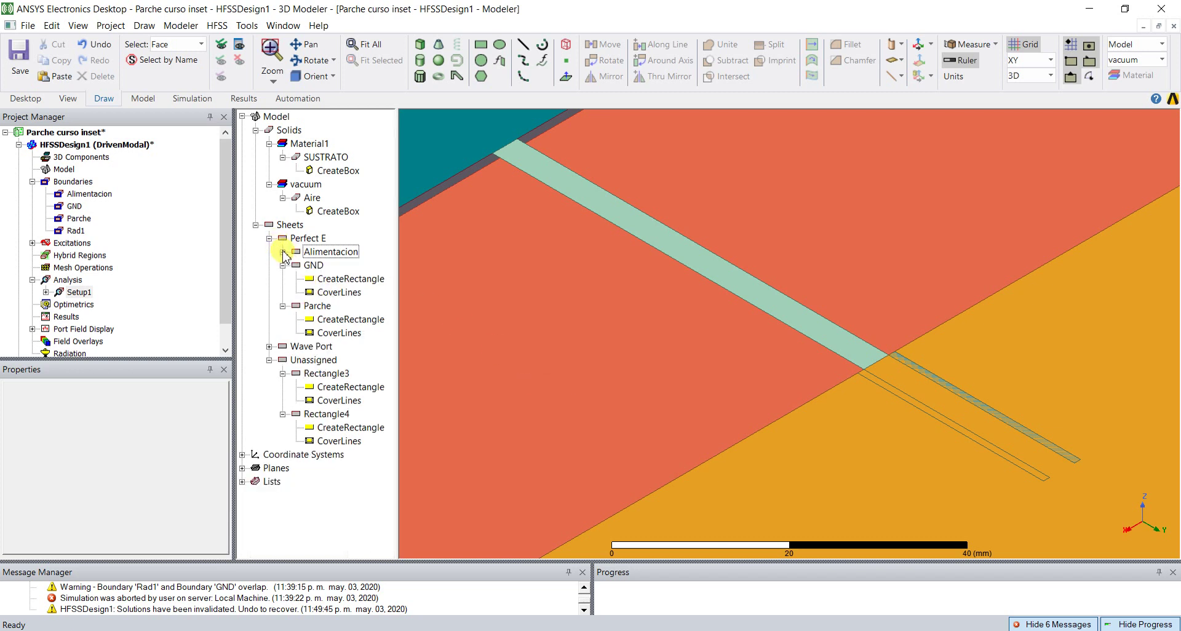
{"action": "left_click", "coordinate": [282, 306]}
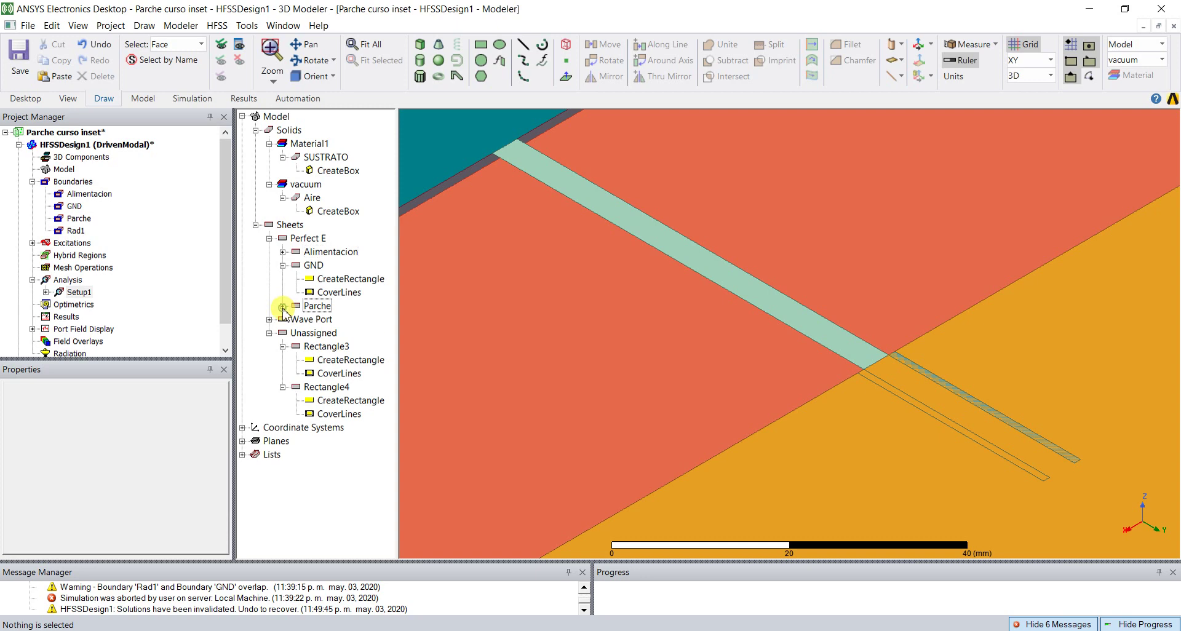
{"action": "left_click", "coordinate": [283, 266]}
{"action": "left_click", "coordinate": [317, 278]}
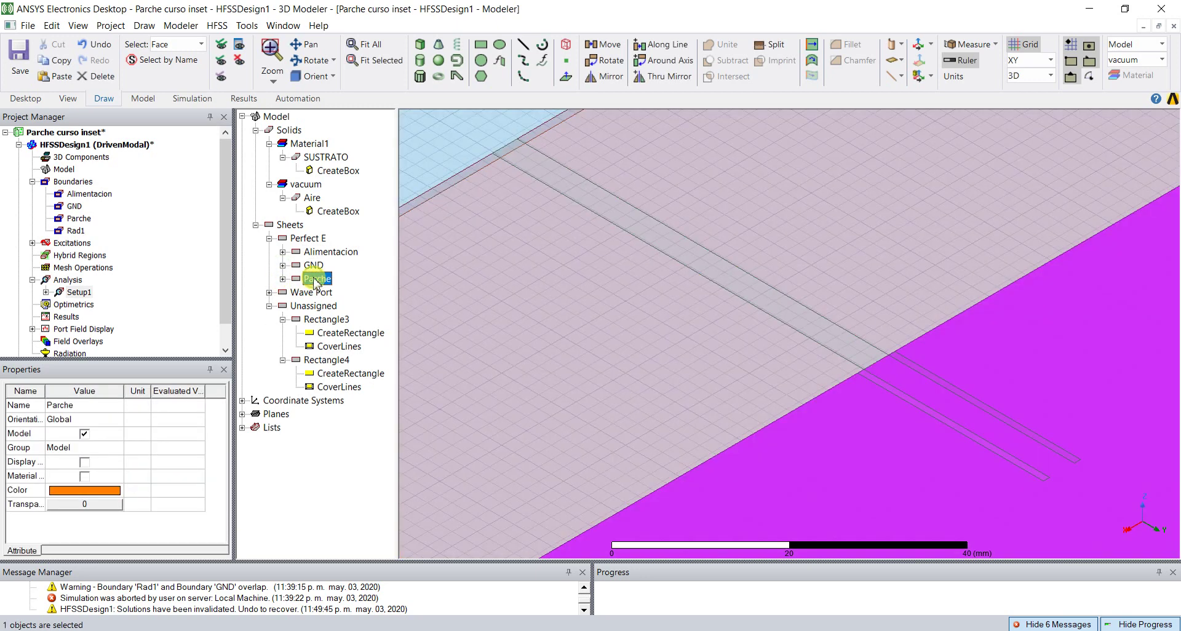
{"action": "left_click", "coordinate": [336, 320], "text": "ctrl"}
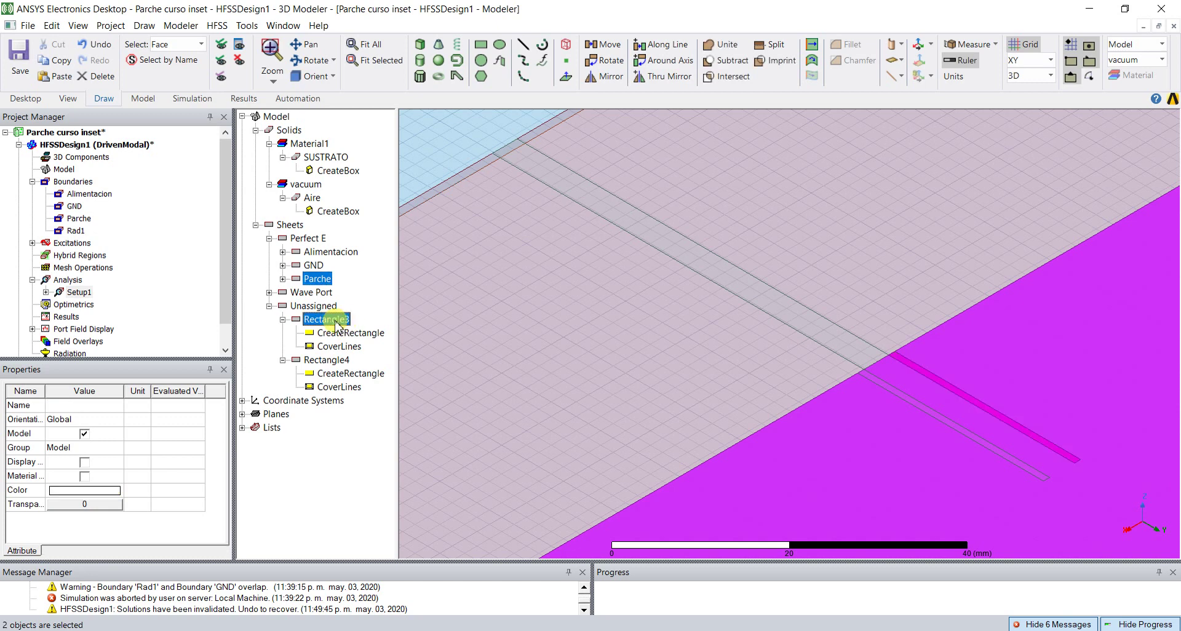
{"action": "left_click", "coordinate": [329, 360], "text": "ctrl"}
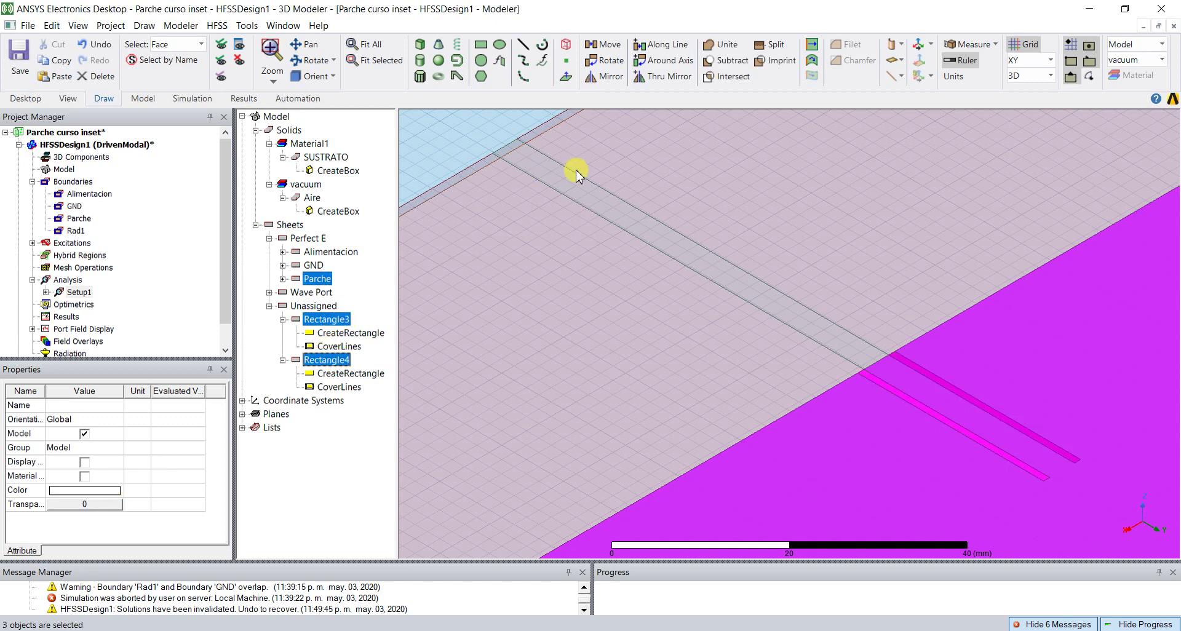
{"action": "left_click", "coordinate": [727, 64]}
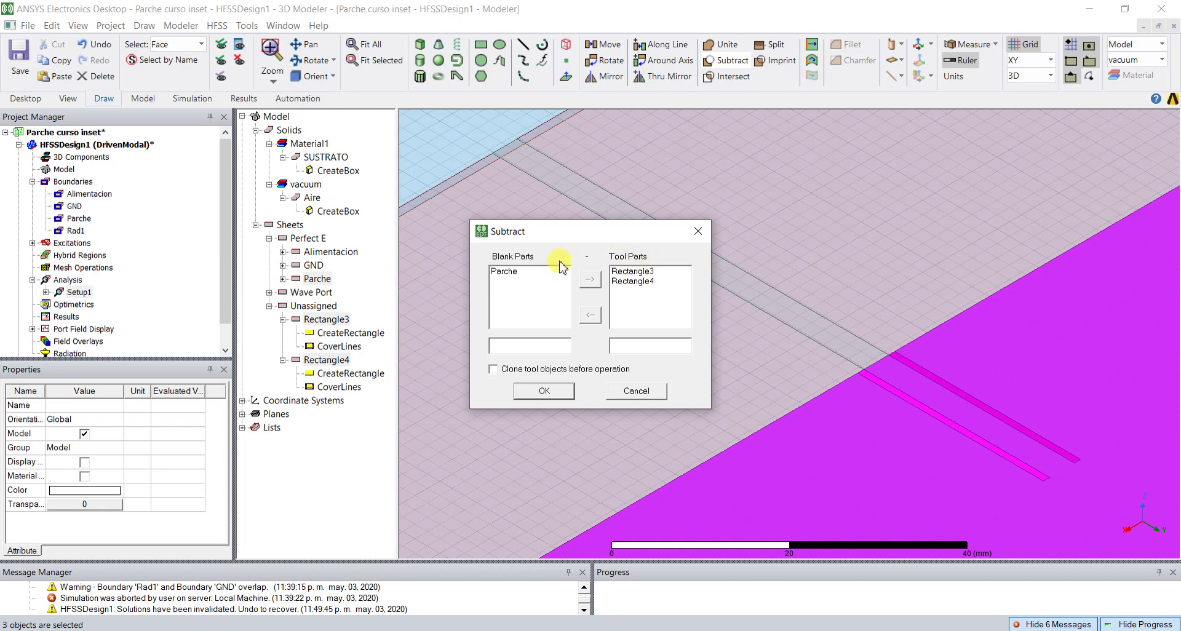
{"action": "left_click", "coordinate": [545, 392]}
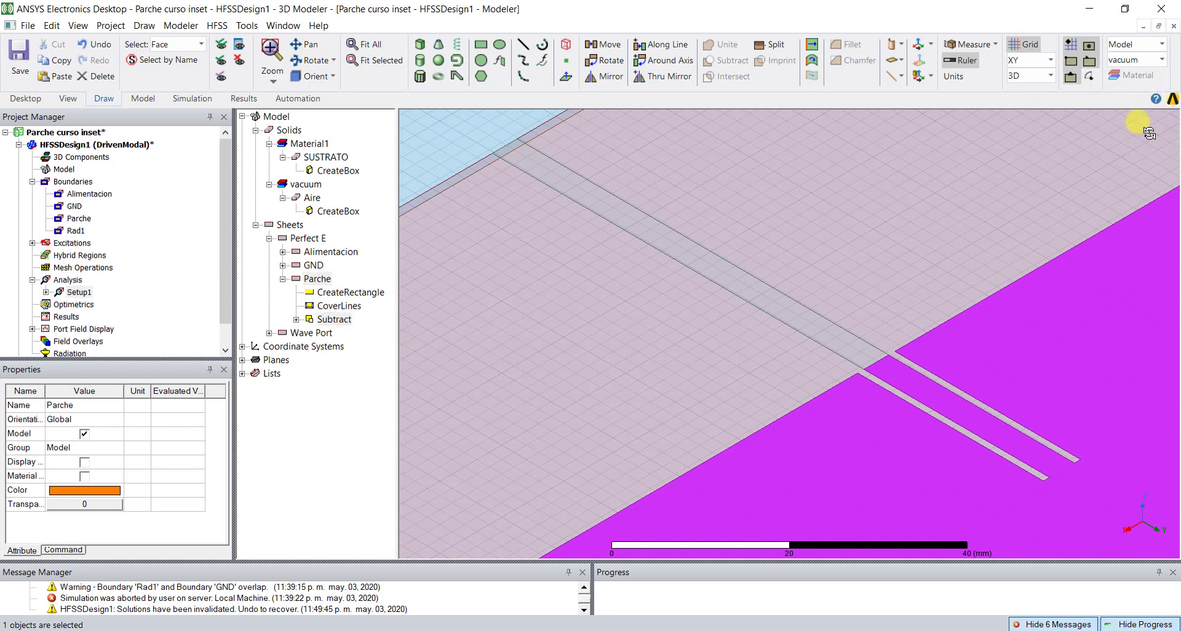
Deselect the patch and save the Parche curso inset project
{"action": "key", "text": "ctrl+d"}
{"action": "left_click", "coordinate": [1071, 180]}
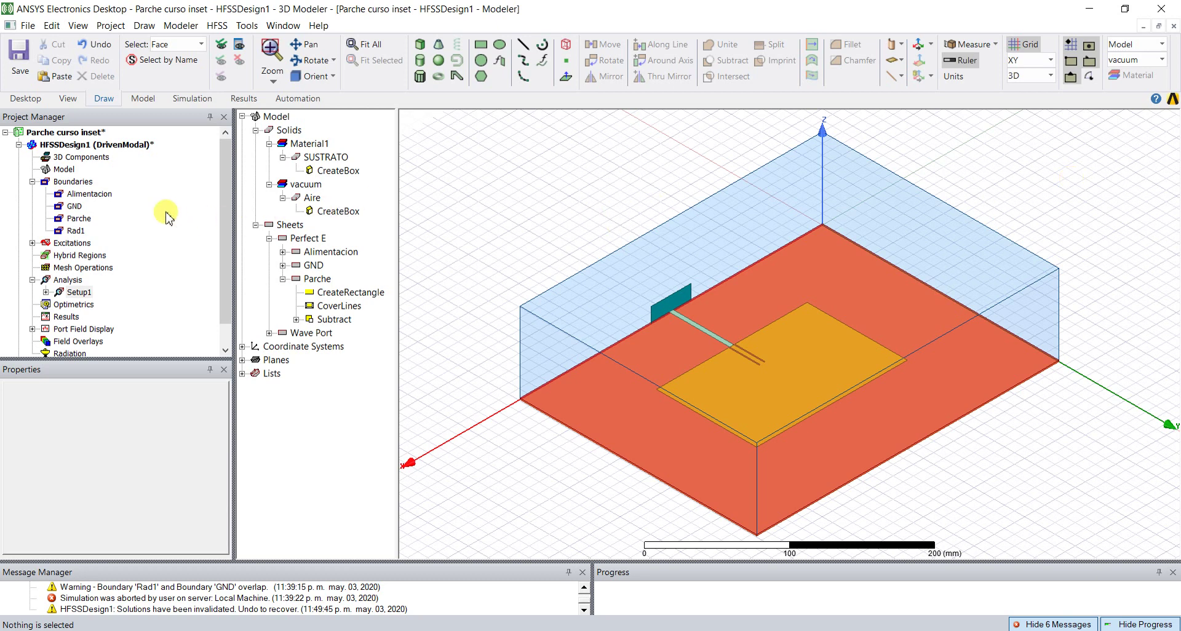
{"action": "left_click", "coordinate": [19, 62]}
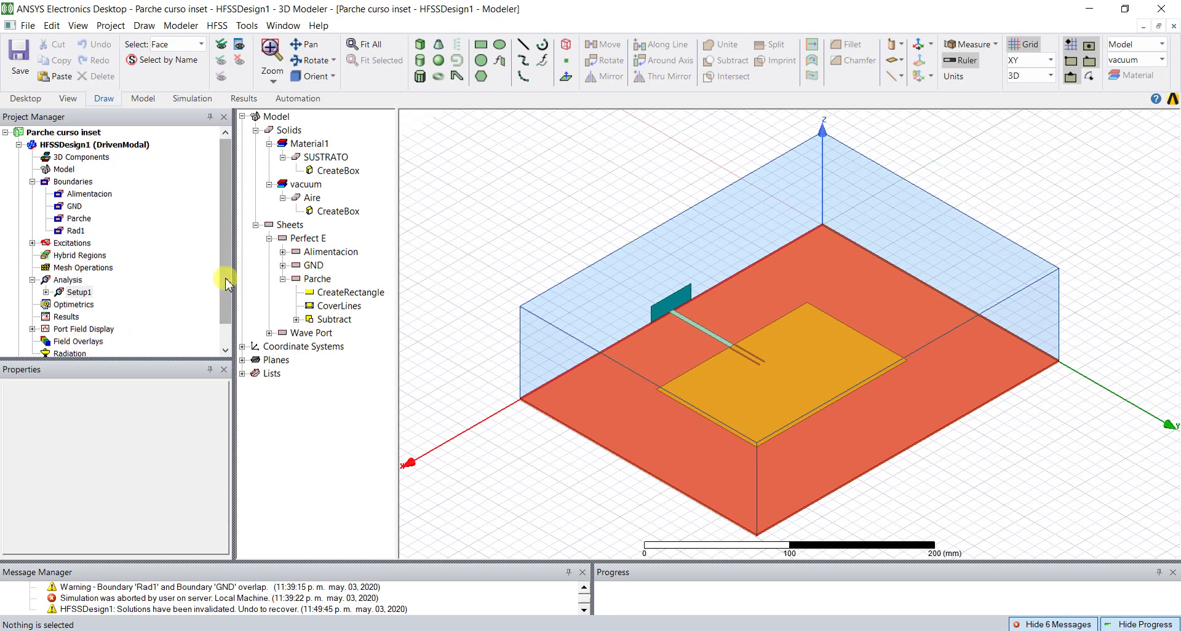
Run the validation check on the inset-fed patch design and launch the analysis of all its setups
{"action": "left_click", "coordinate": [191, 100]}
{"action": "left_click", "coordinate": [261, 58]}
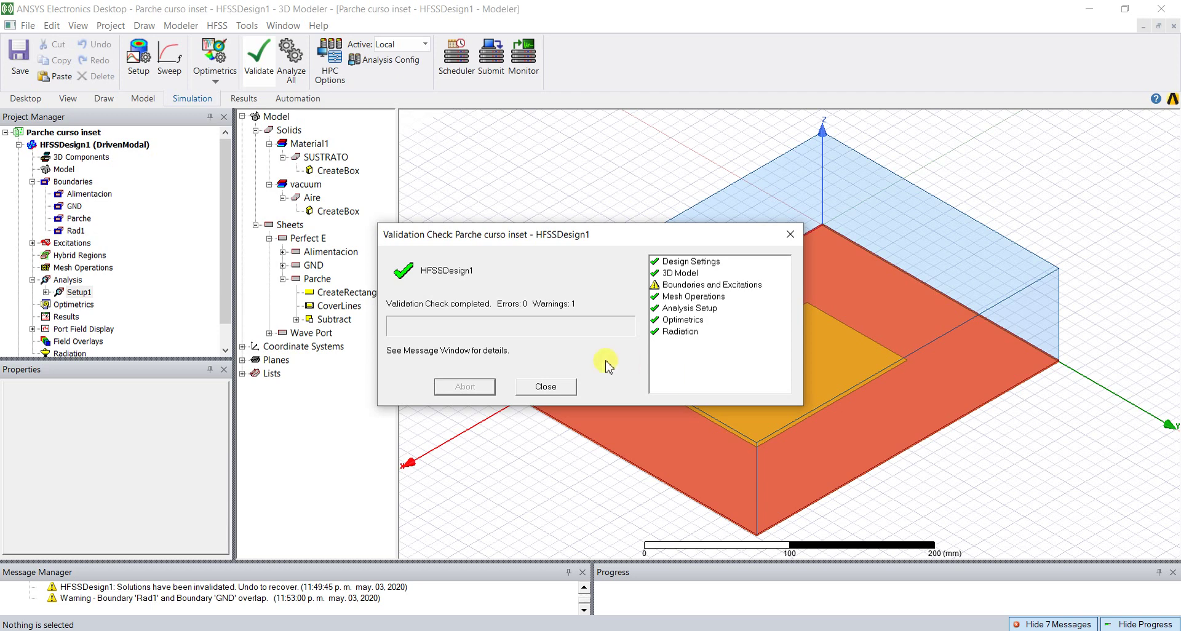
{"action": "left_click", "coordinate": [554, 388]}
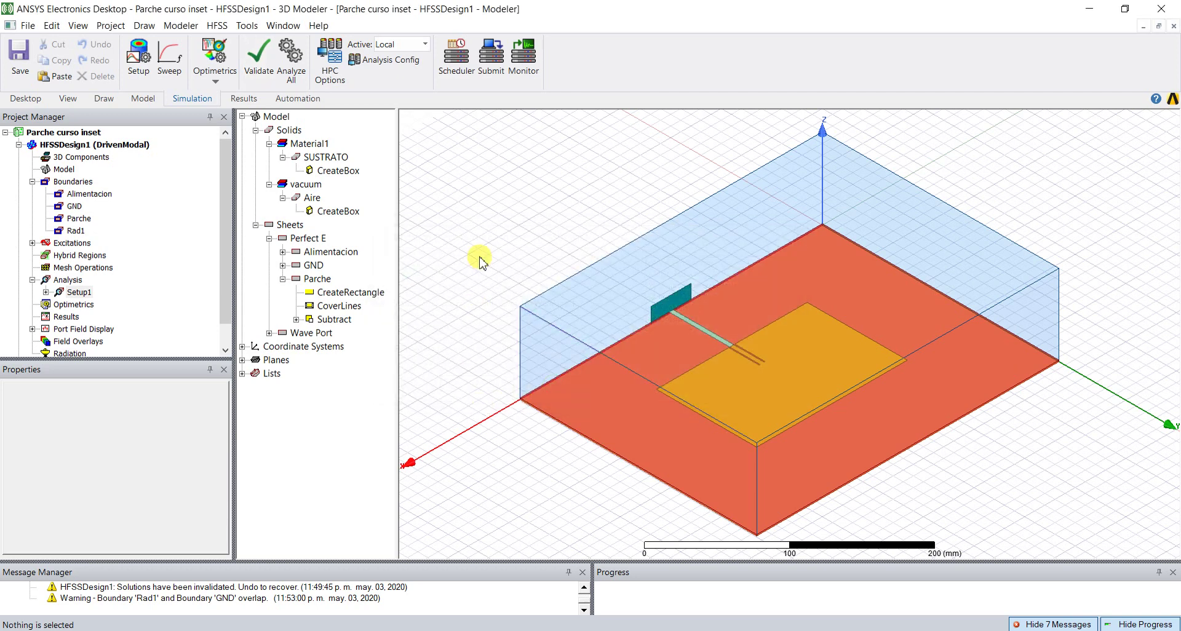
{"action": "left_click", "coordinate": [287, 58]}
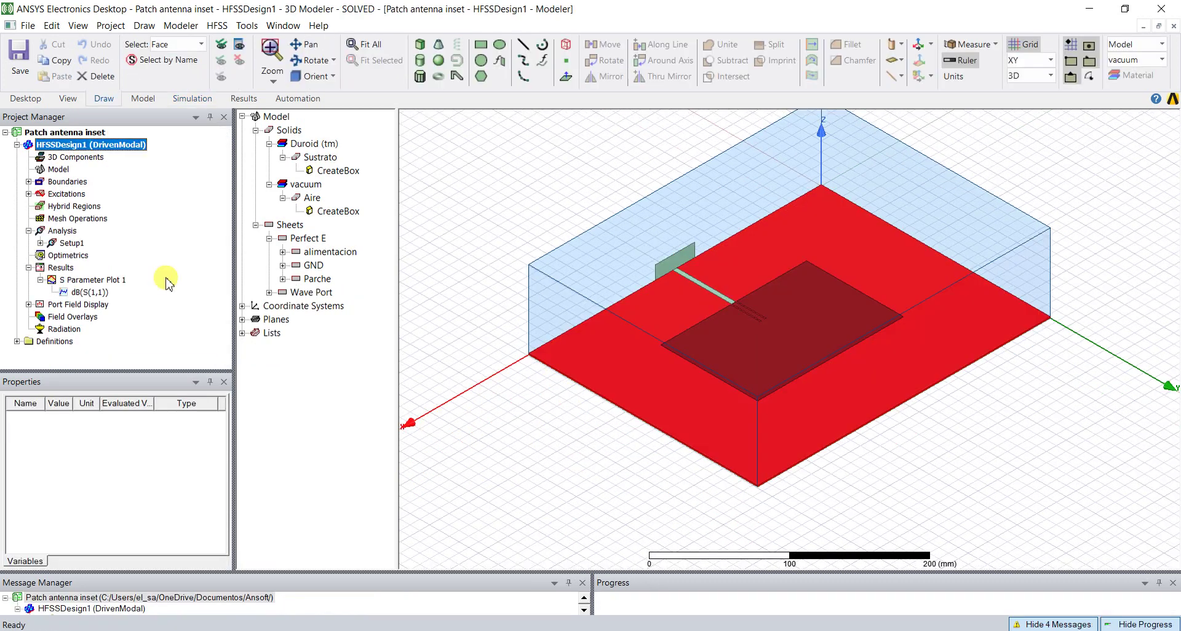
Open S Parameter Plot 1 in the solved Patch antenna inset project and place a marker on the deepest dip at about 1.005 GHz
{"action": "double_click", "coordinate": [84, 281]}
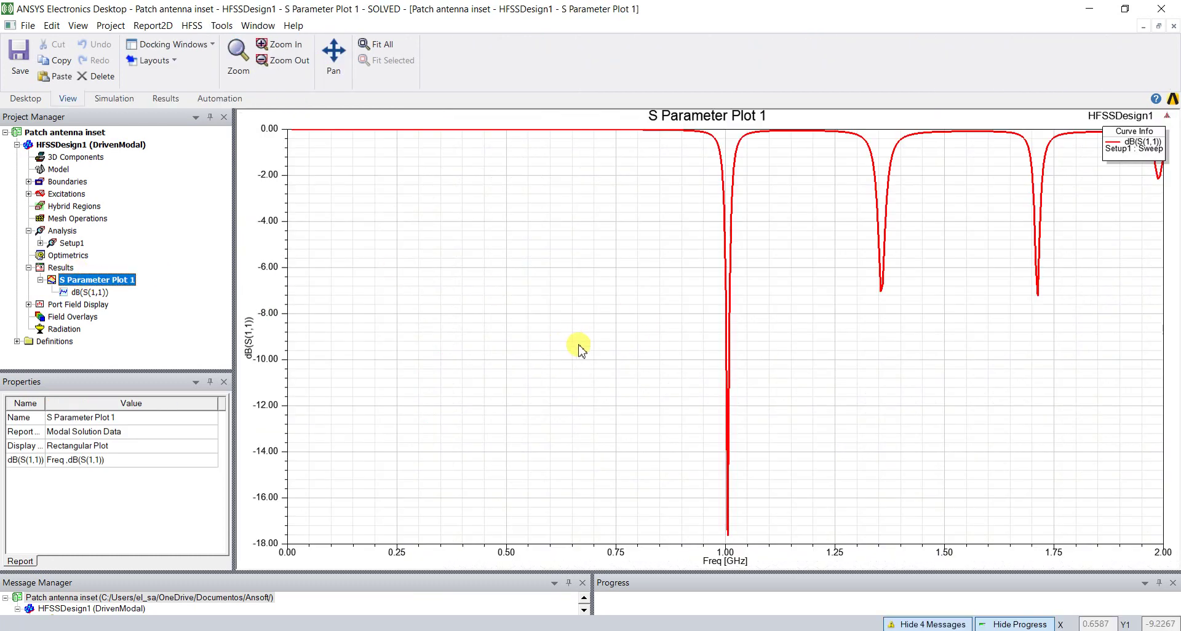
{"action": "right_click", "coordinate": [595, 371]}
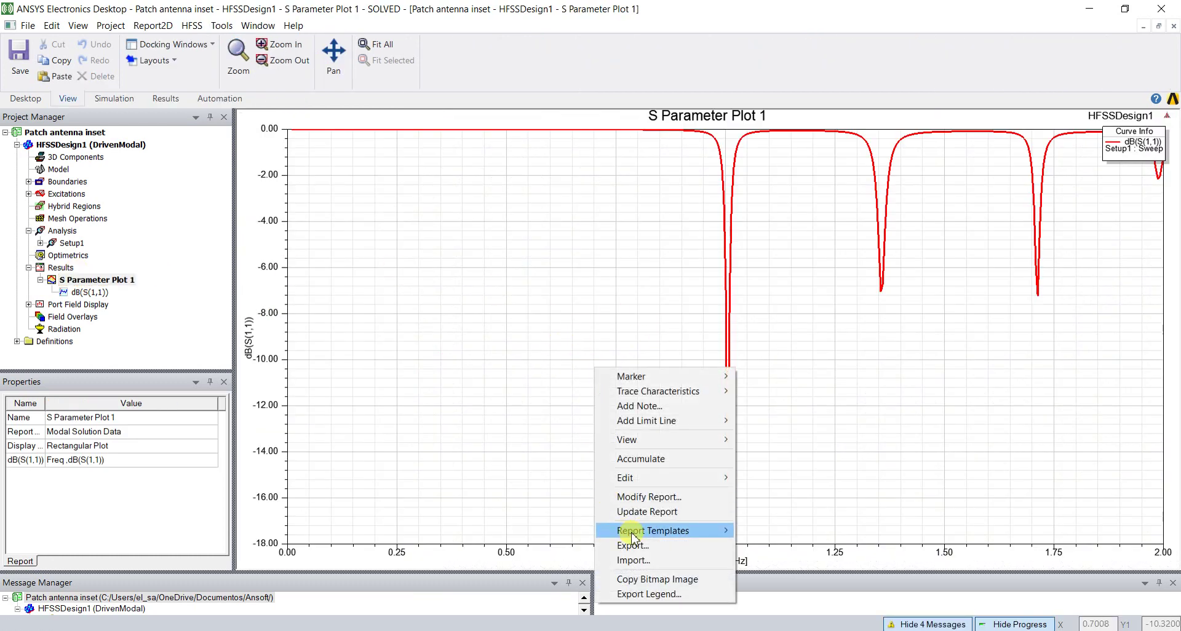
{"action": "mouse_move", "coordinate": [621, 376]}
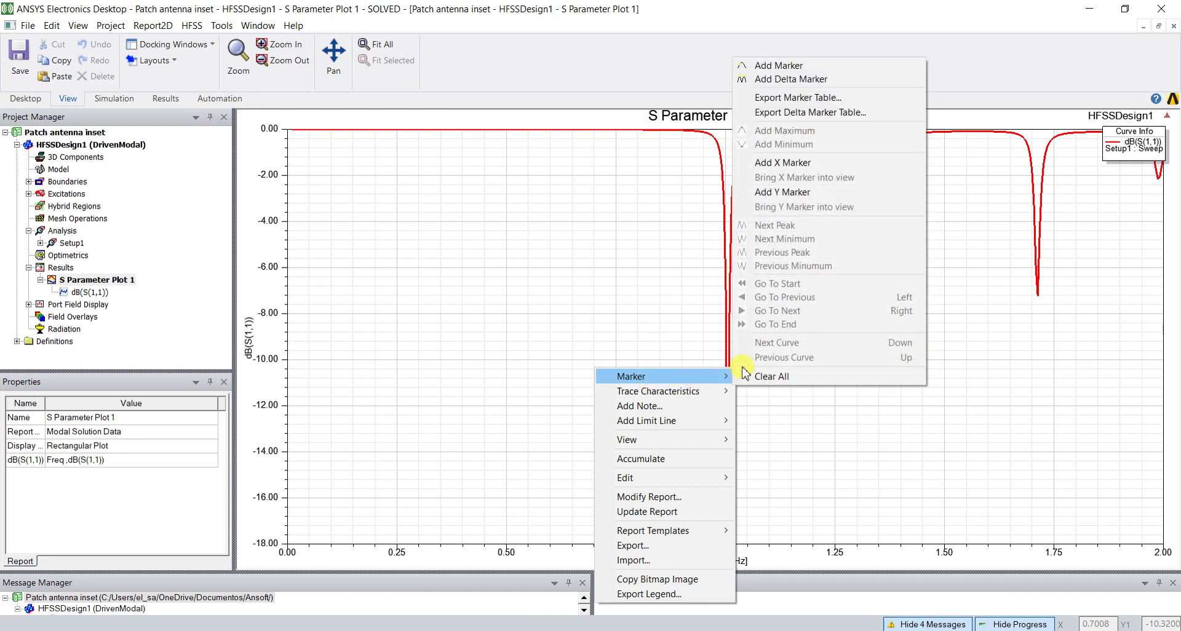
{"action": "left_click", "coordinate": [783, 65]}
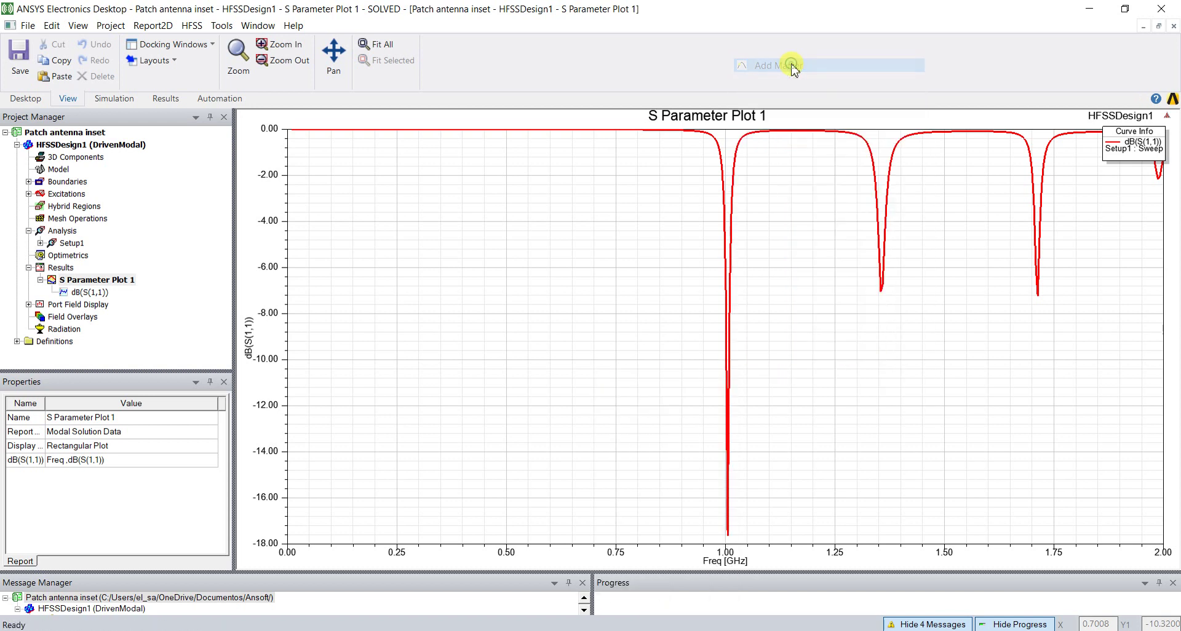
{"action": "left_click", "coordinate": [736, 543]}
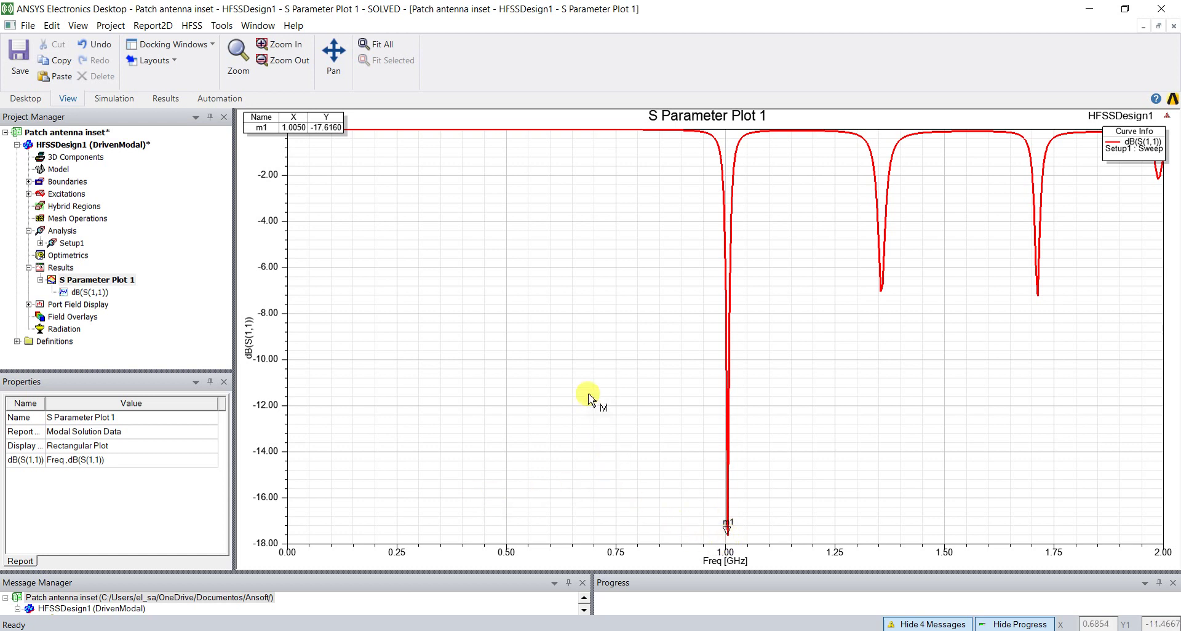
Add a delta marker pair on the two flanks of the deepest S11 dip, at about 1.009 and 1.001 GHz, and save the project
{"action": "right_click", "coordinate": [590, 340]}
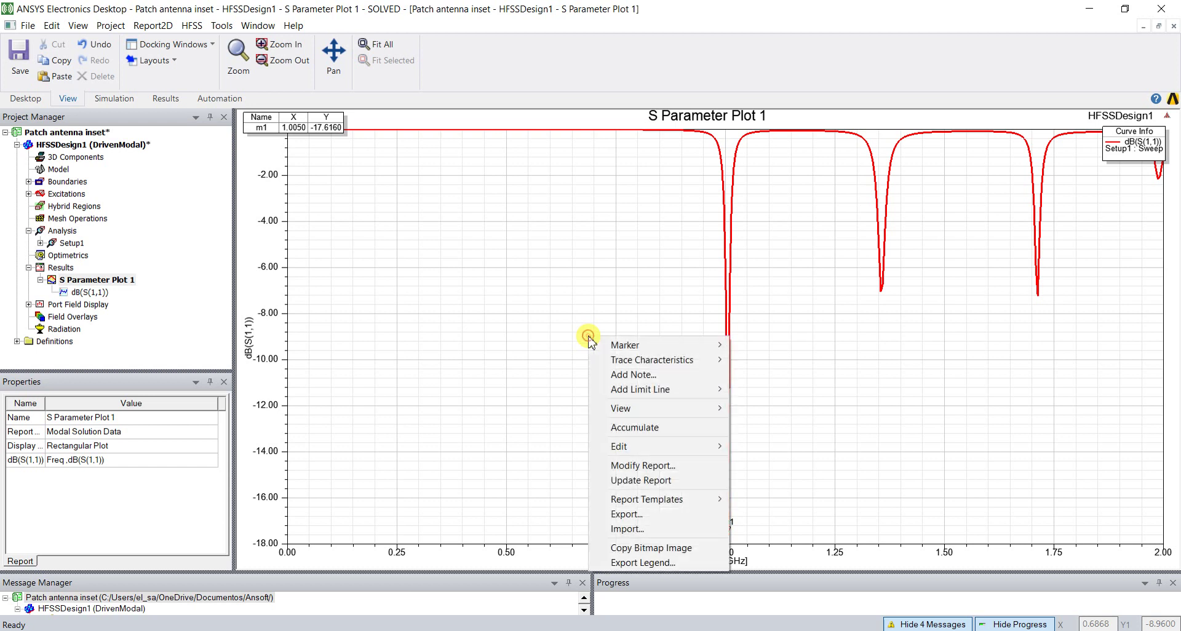
{"action": "mouse_move", "coordinate": [683, 344]}
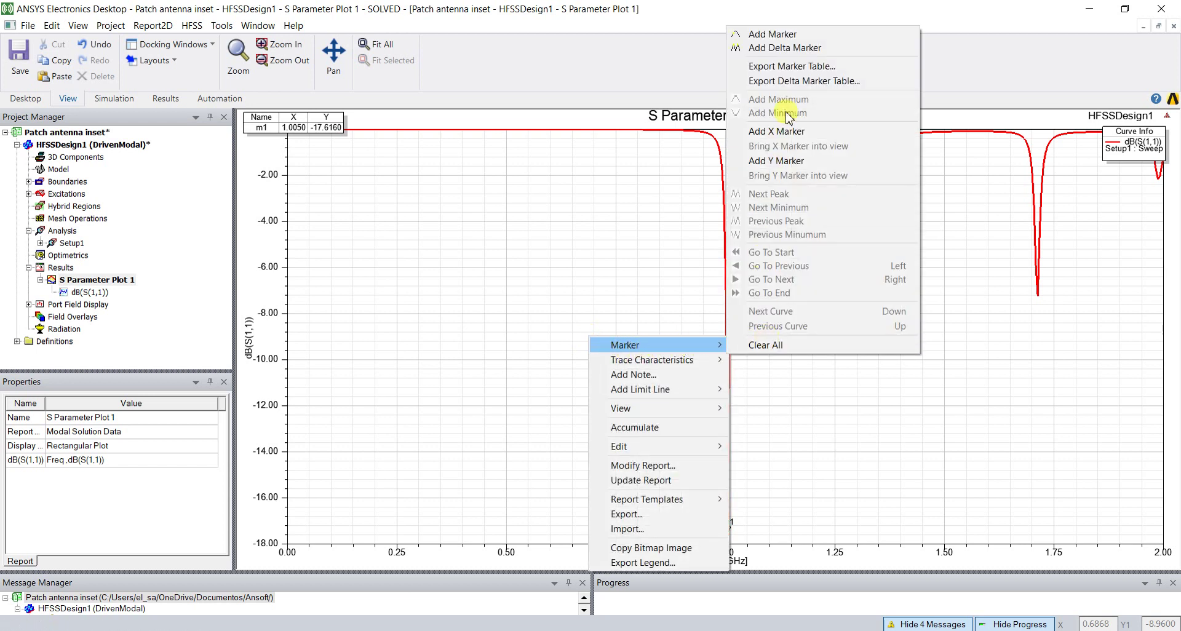
{"action": "left_click", "coordinate": [799, 48]}
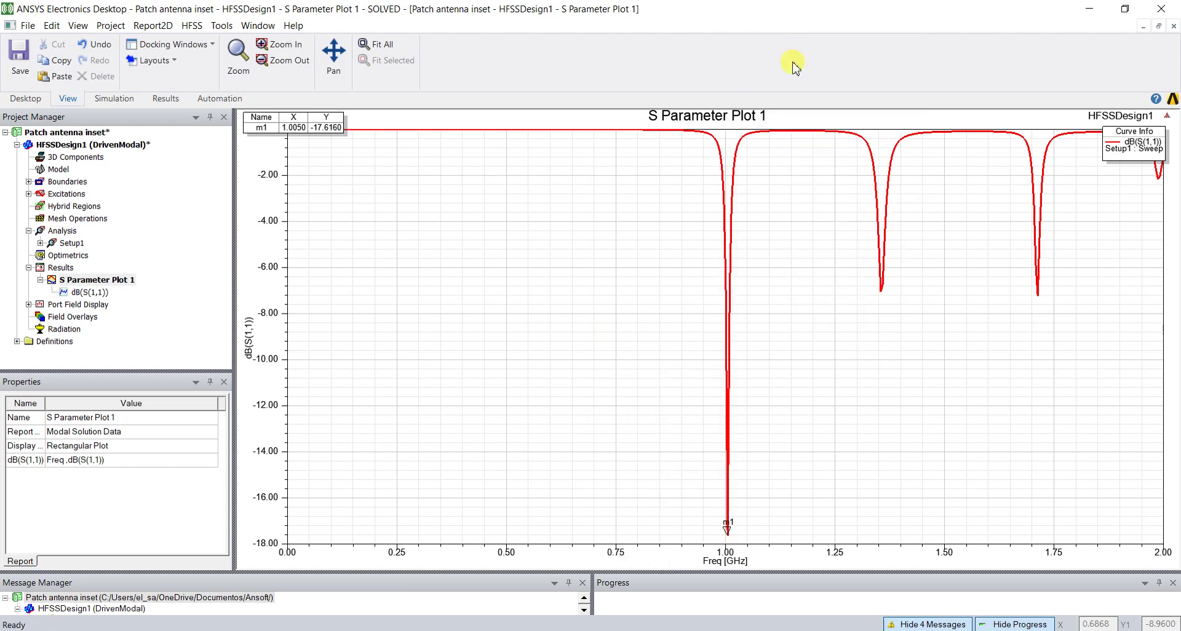
{"action": "left_click", "coordinate": [724, 333]}
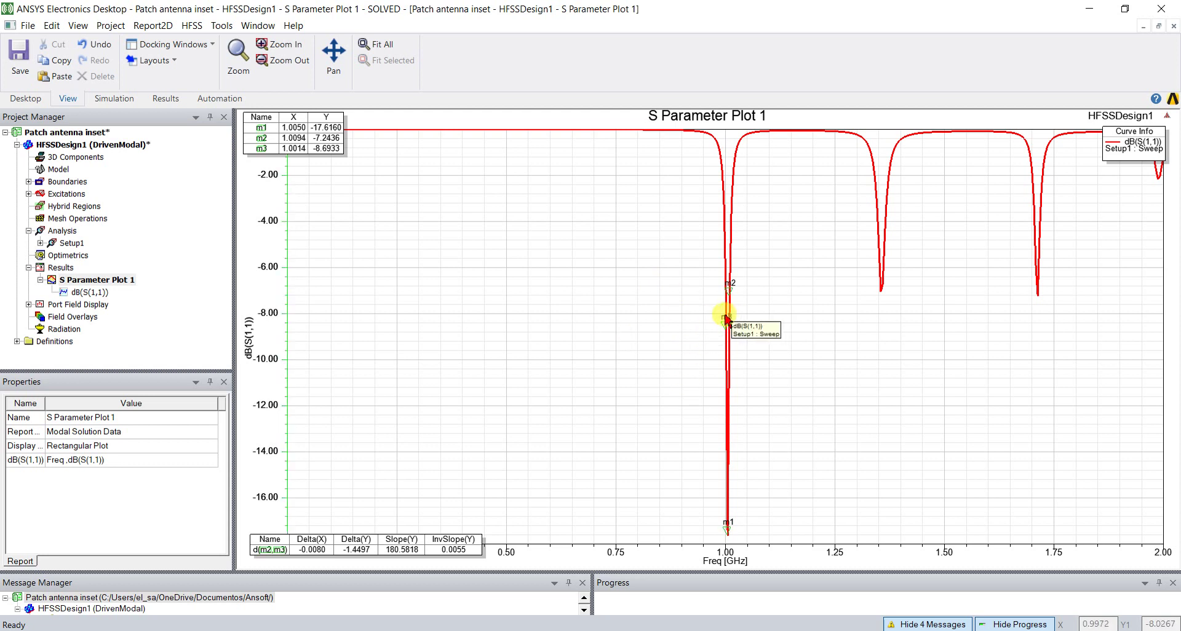
{"action": "left_click", "coordinate": [439, 476]}
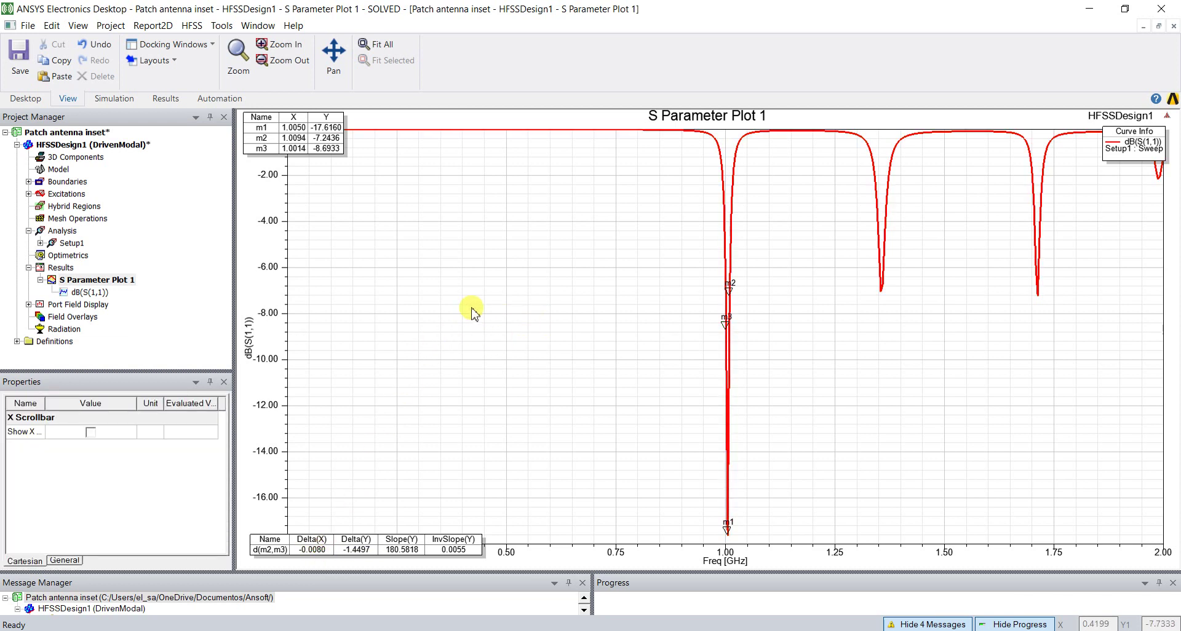
{"action": "left_click", "coordinate": [19, 55]}
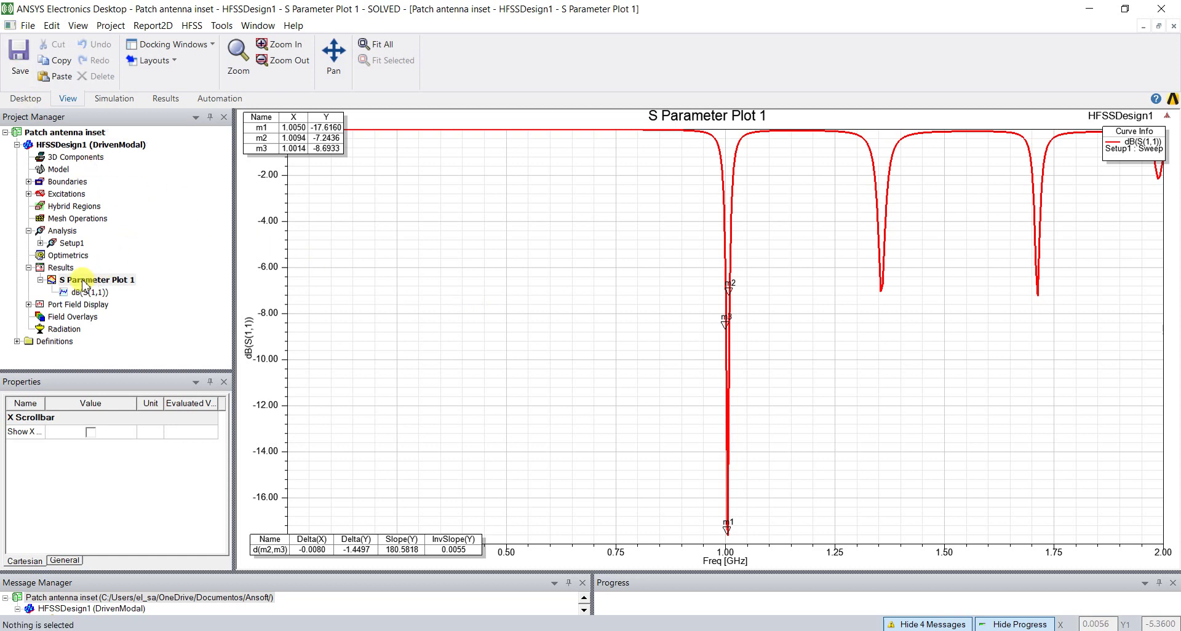
Insert an infinite sphere far field setup with Phi and Theta both running from 0 to 360 deg, and save the project
{"action": "right_click", "coordinate": [64, 272]}
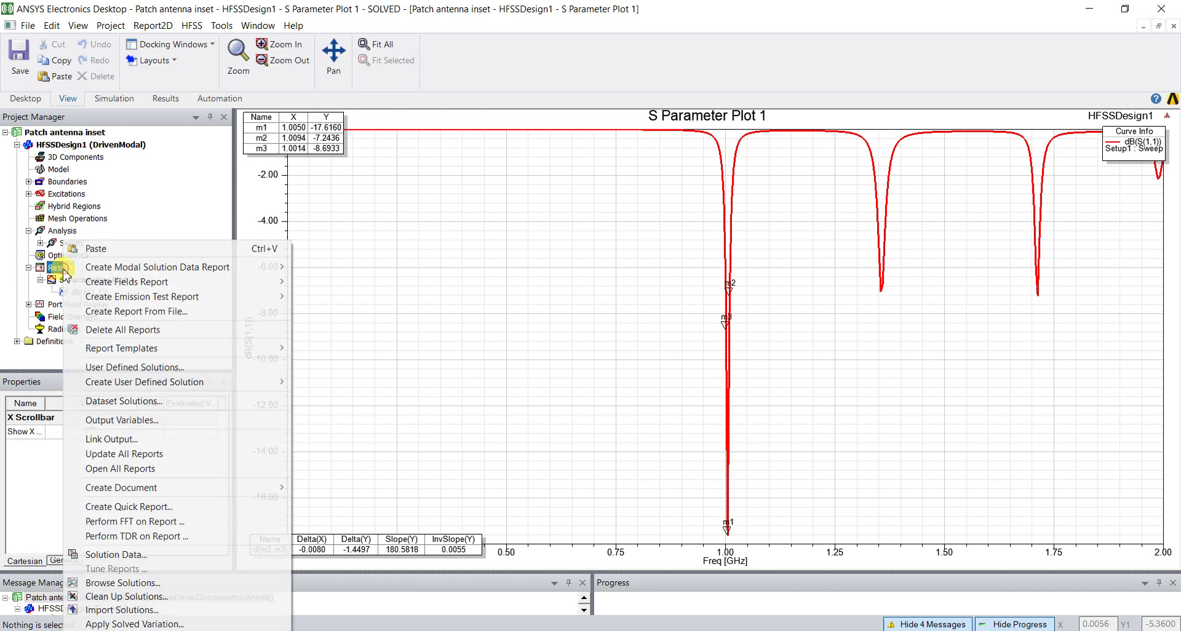
{"action": "left_click", "coordinate": [404, 266]}
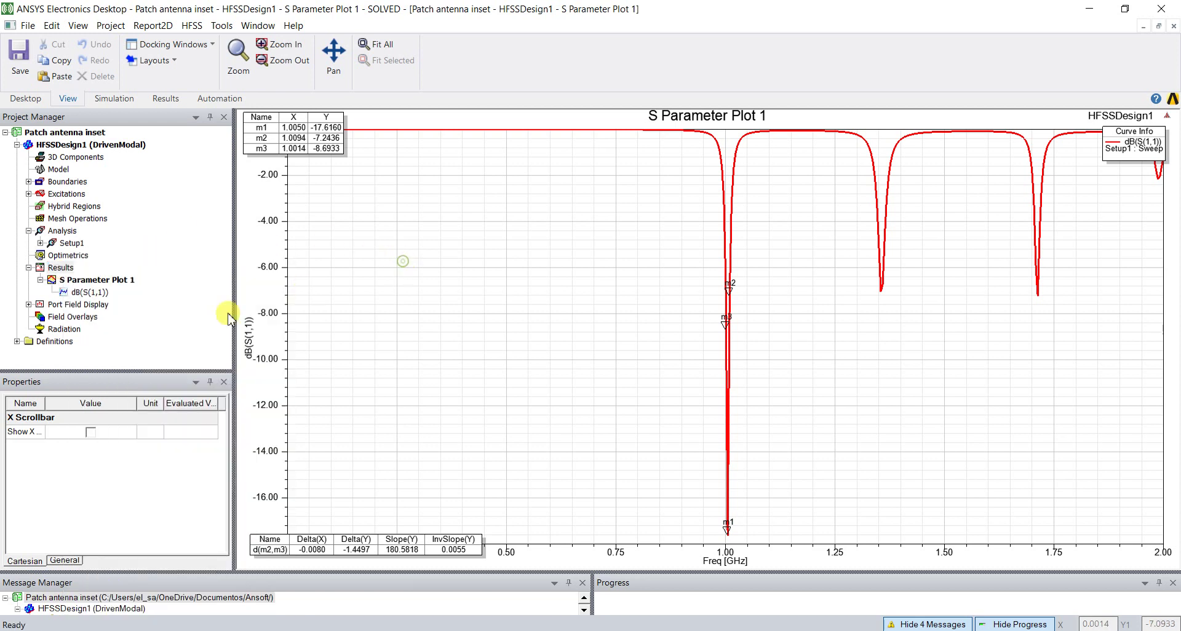
{"action": "right_click", "coordinate": [66, 331]}
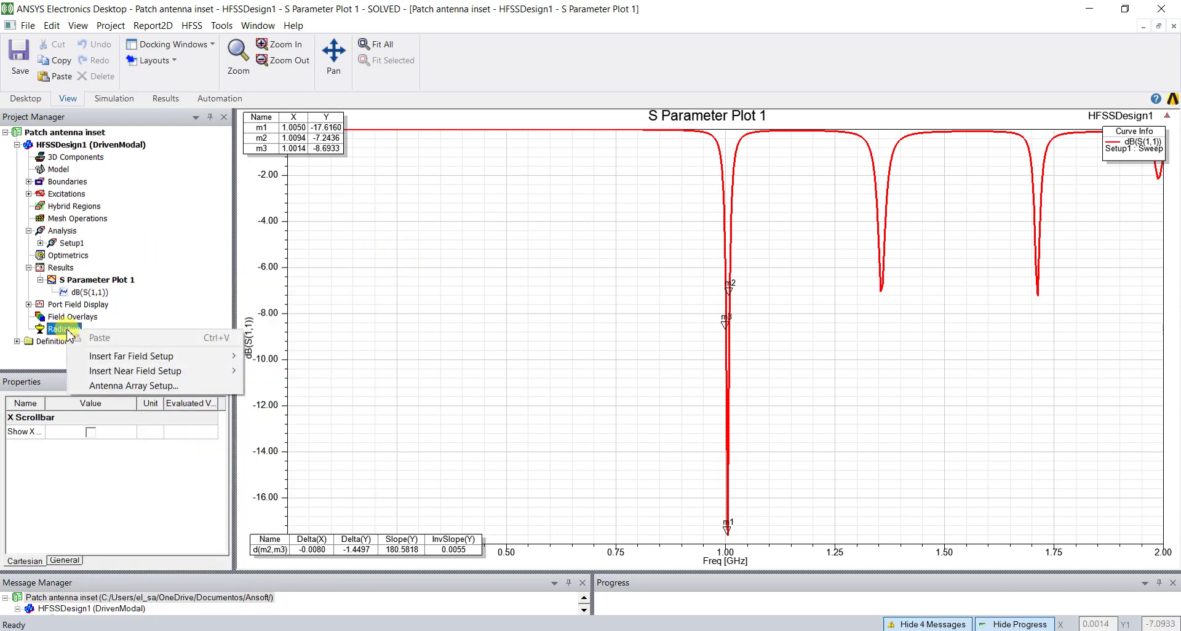
{"action": "mouse_move", "coordinate": [185, 361]}
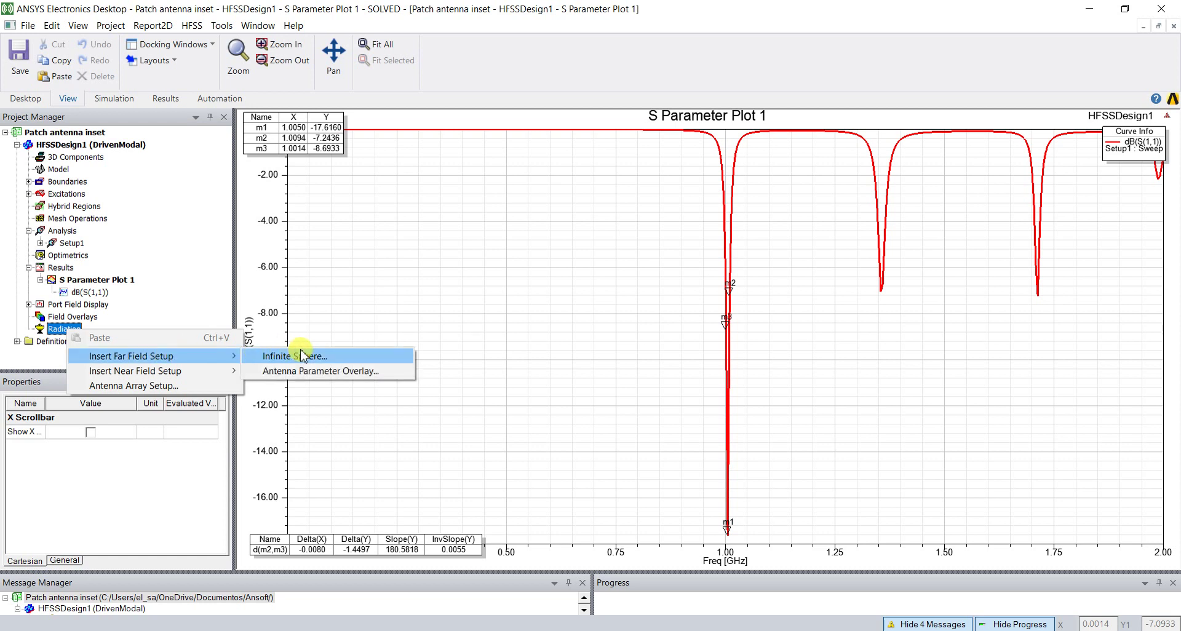
{"action": "left_click", "coordinate": [307, 356]}
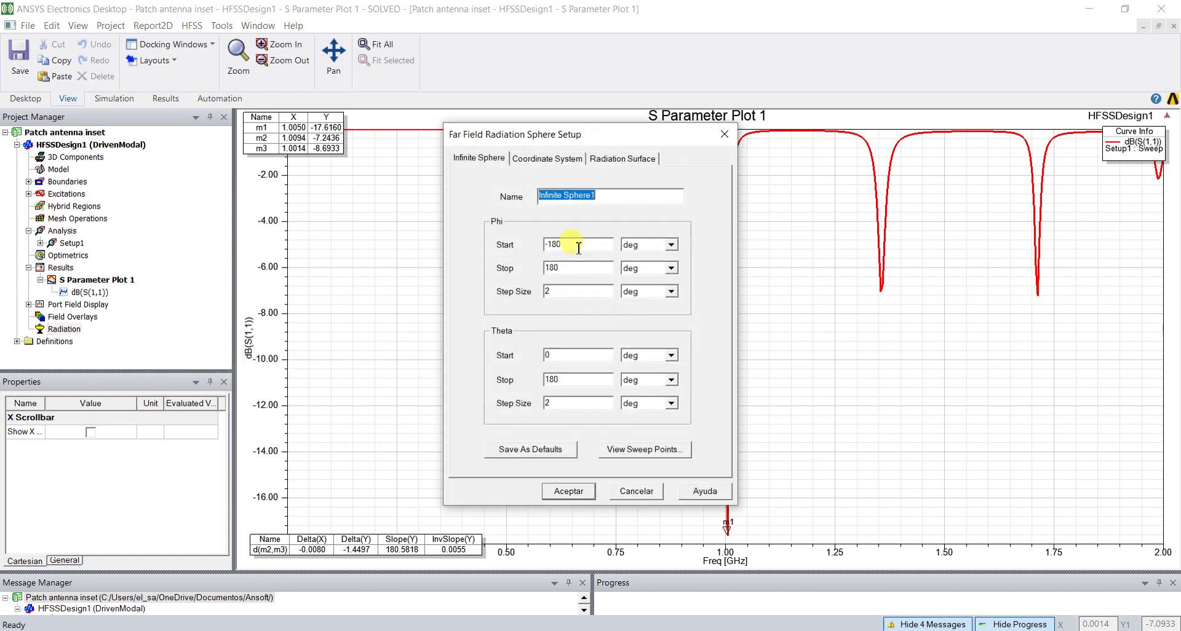
{"action": "left_click", "coordinate": [578, 246]}
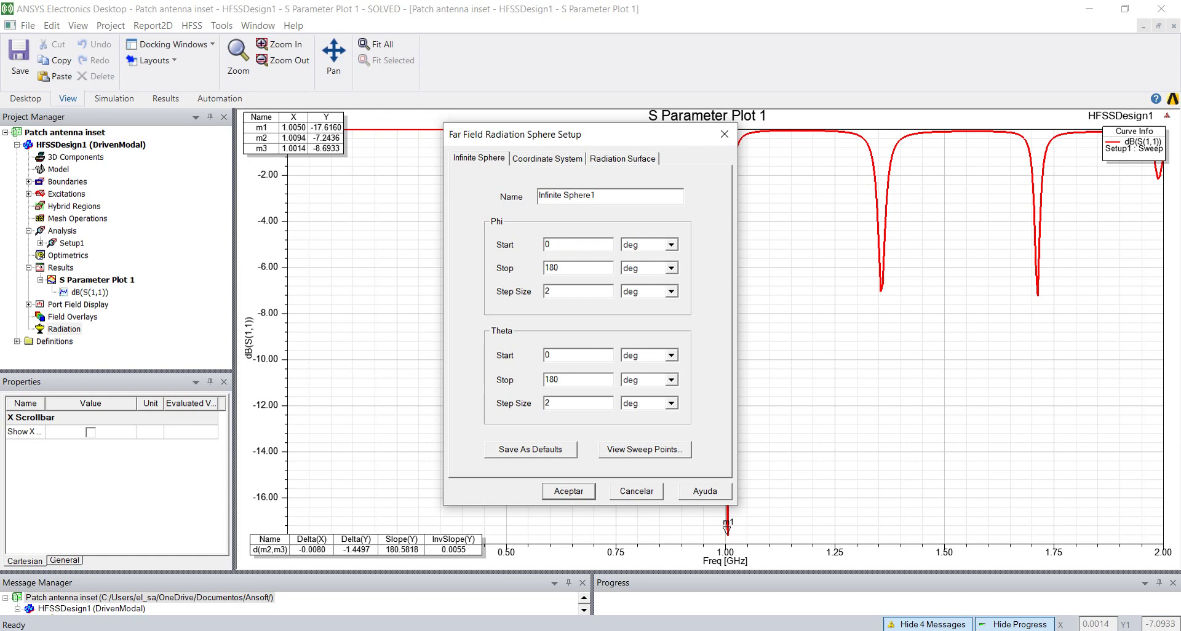
{"action": "key", "text": "Tab"}
{"action": "key", "text": "Tab"}
{"action": "type", "text": "360"}
{"action": "key", "text": "Tab"}
{"action": "key", "text": "Tab"}
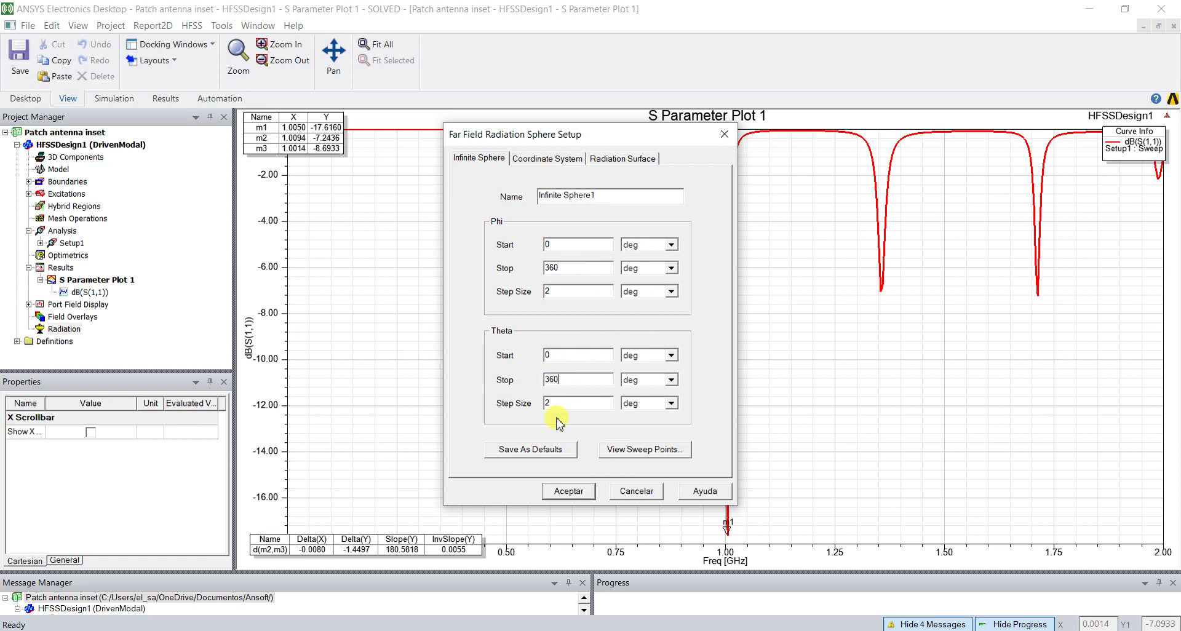
{"action": "left_click", "coordinate": [567, 491]}
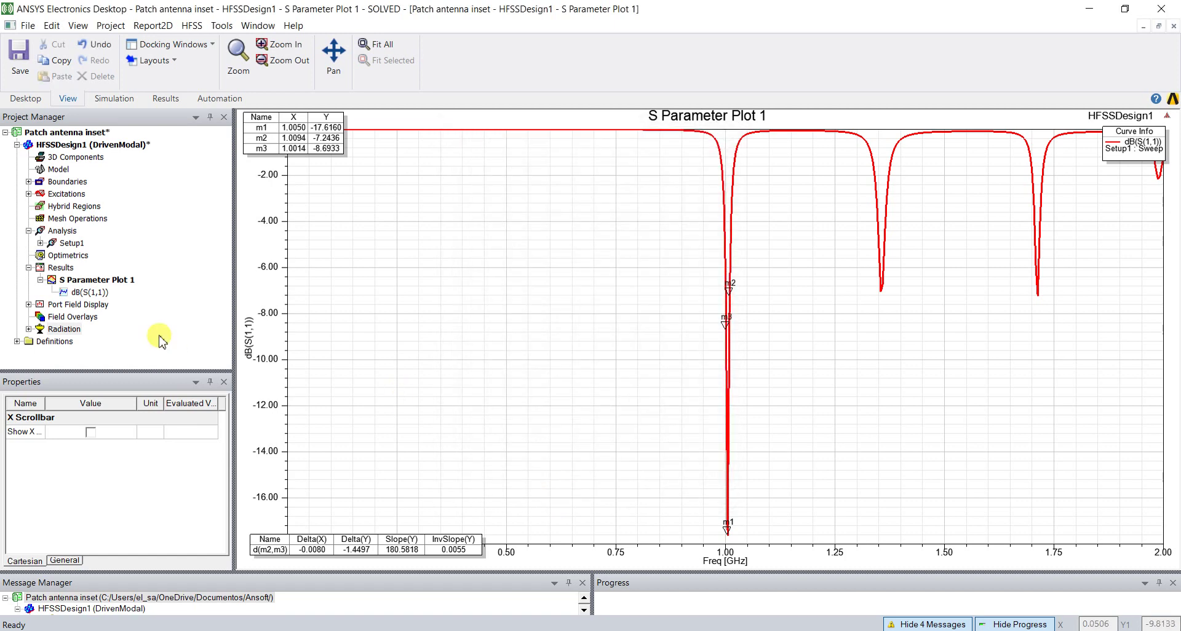
{"action": "left_click", "coordinate": [30, 65]}
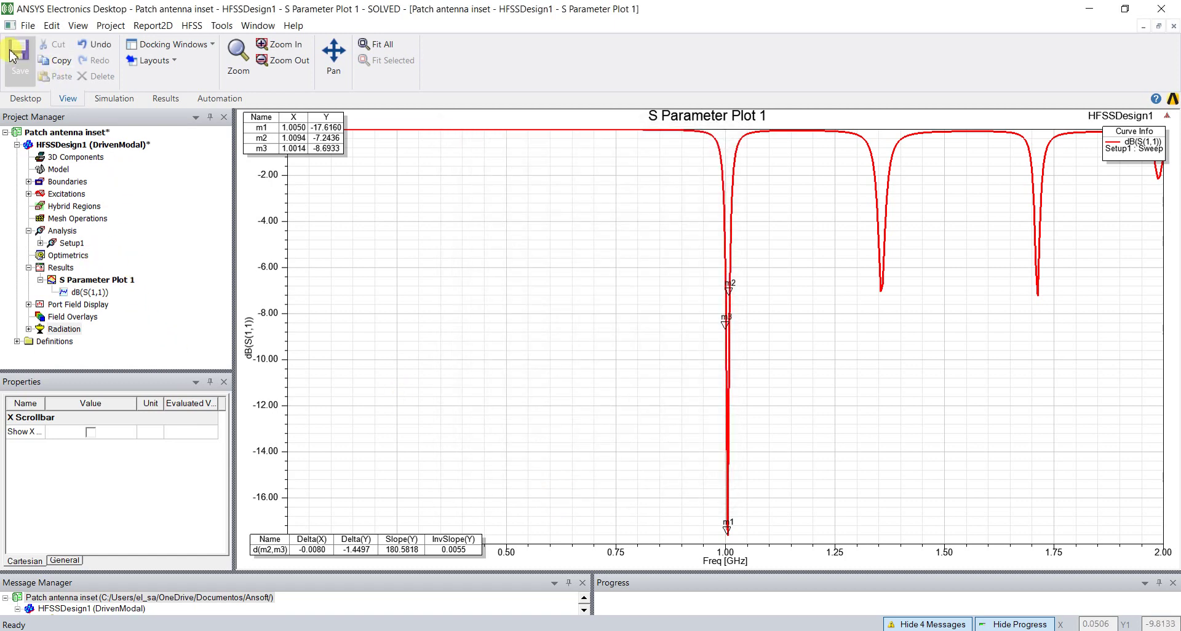
Create a 3D polar far field plot of GainTotal with the dB function on Infinite Sphere1, inspect its shape, and save the project
{"action": "right_click", "coordinate": [69, 271]}
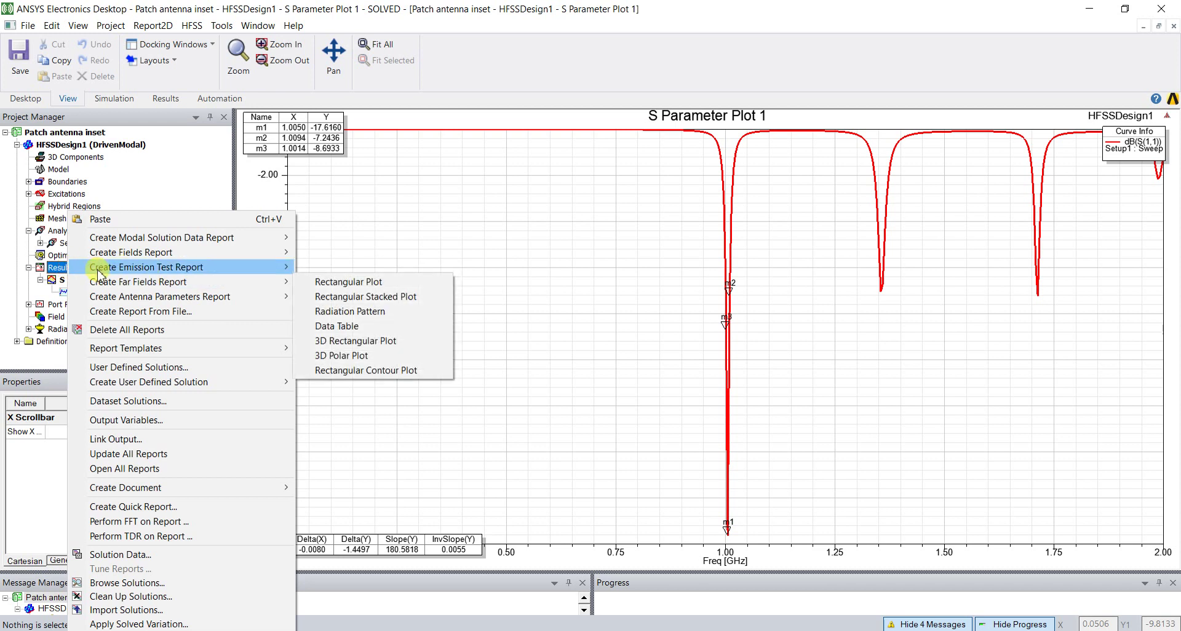
{"action": "mouse_move", "coordinate": [176, 284]}
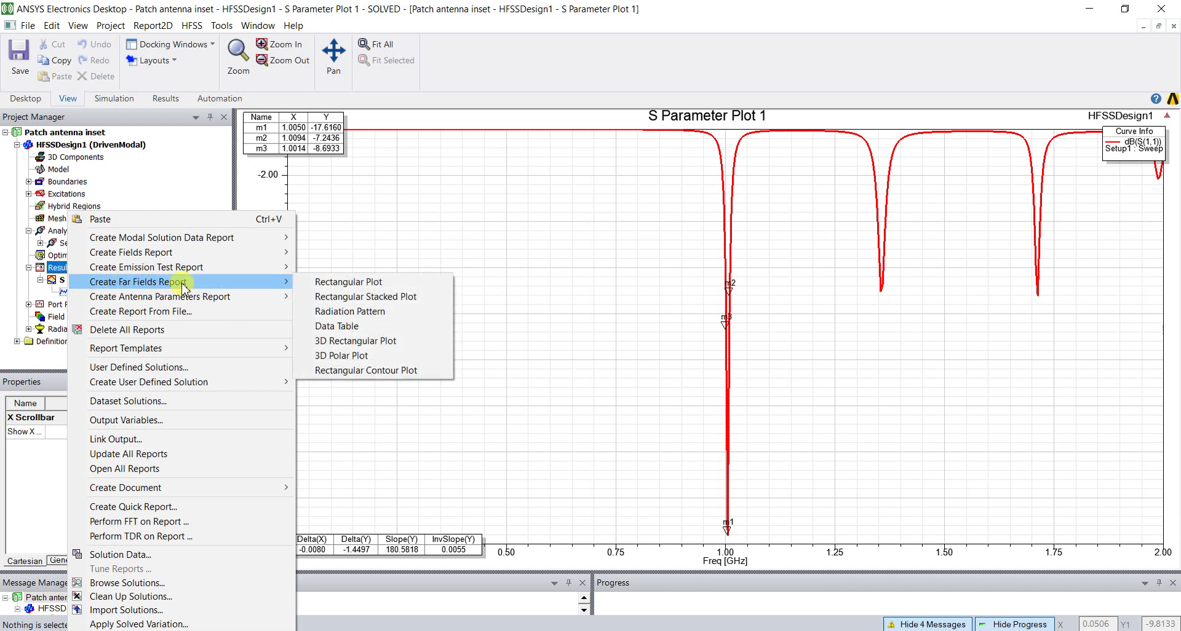
{"action": "left_click", "coordinate": [353, 357]}
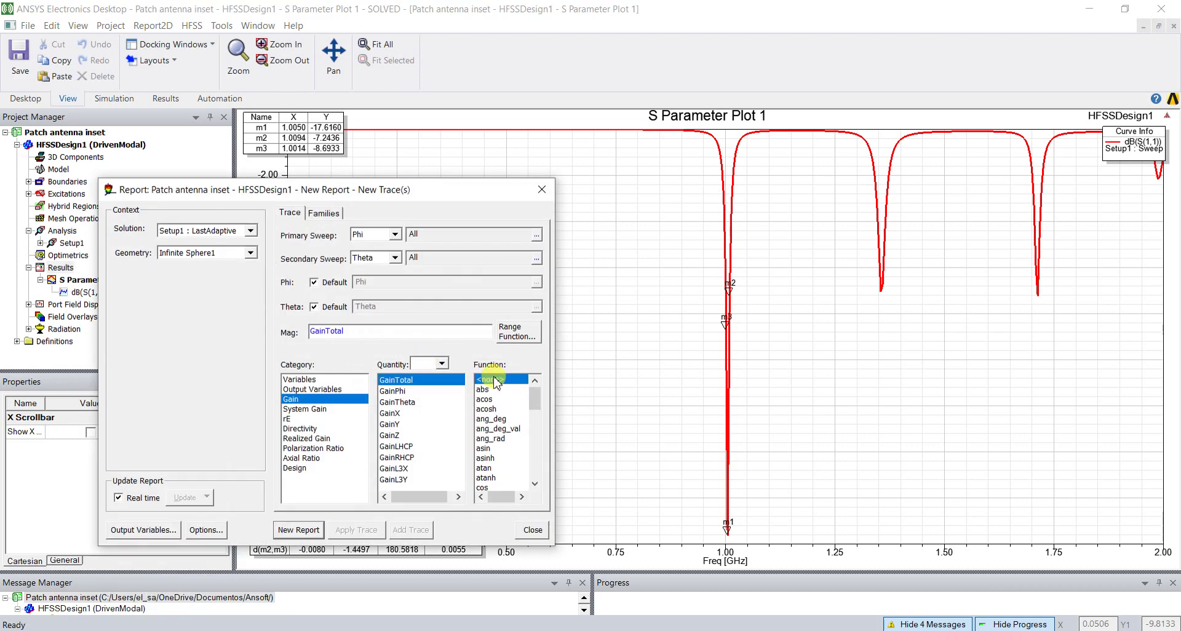
{"action": "key", "text": "d"}
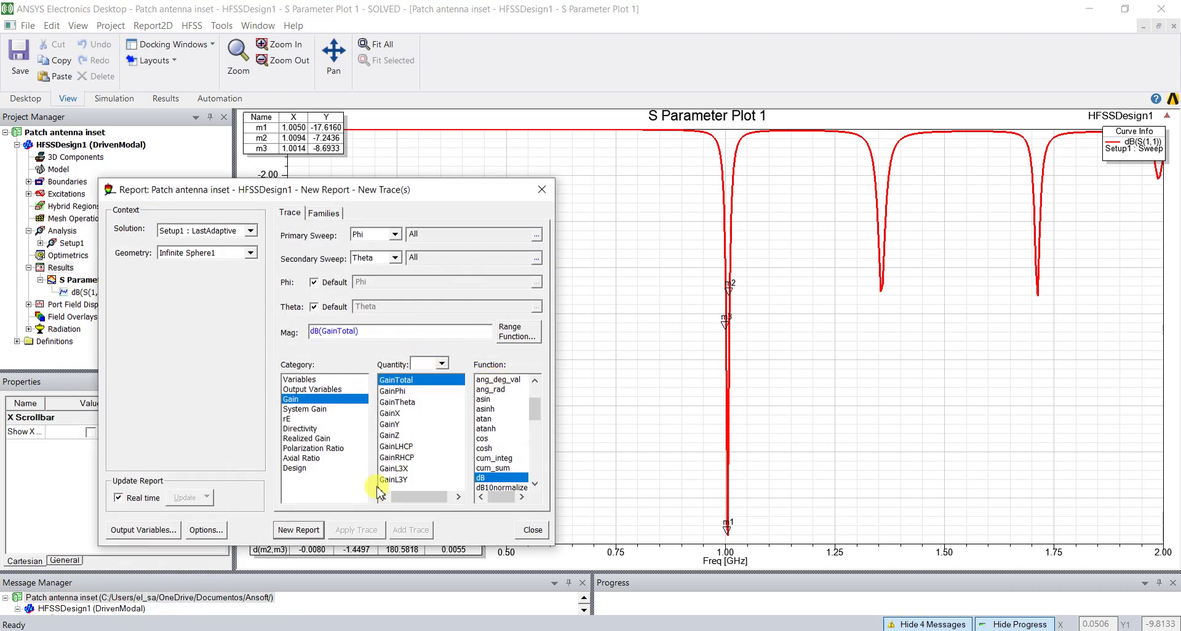
{"action": "left_click", "coordinate": [308, 531]}
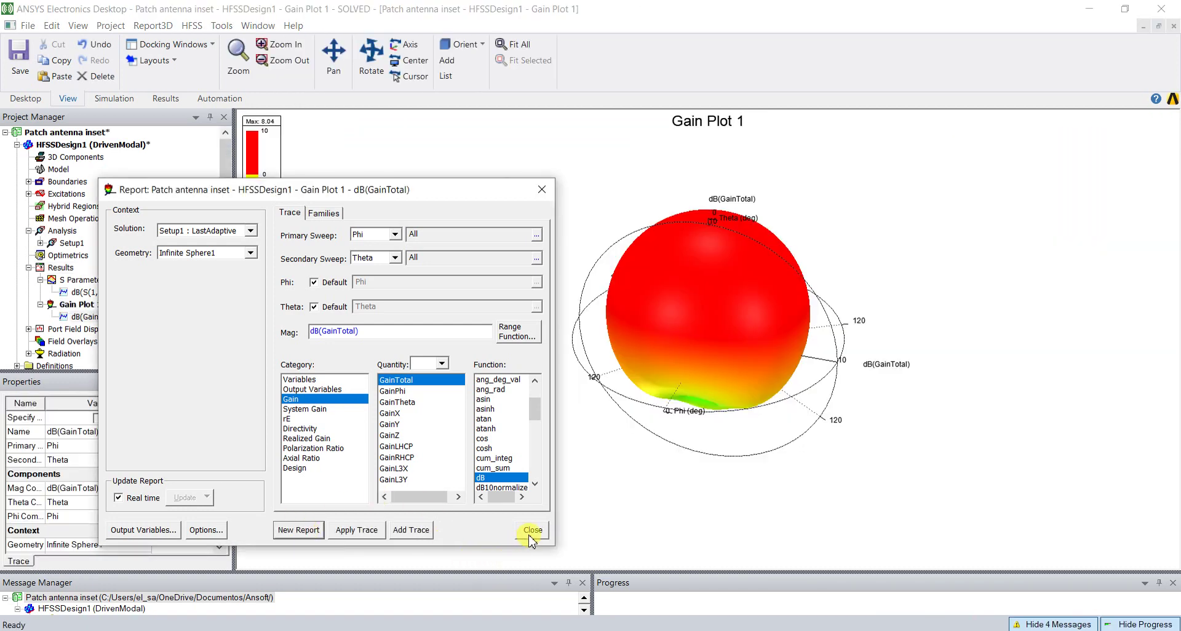
{"action": "left_click", "coordinate": [531, 533]}
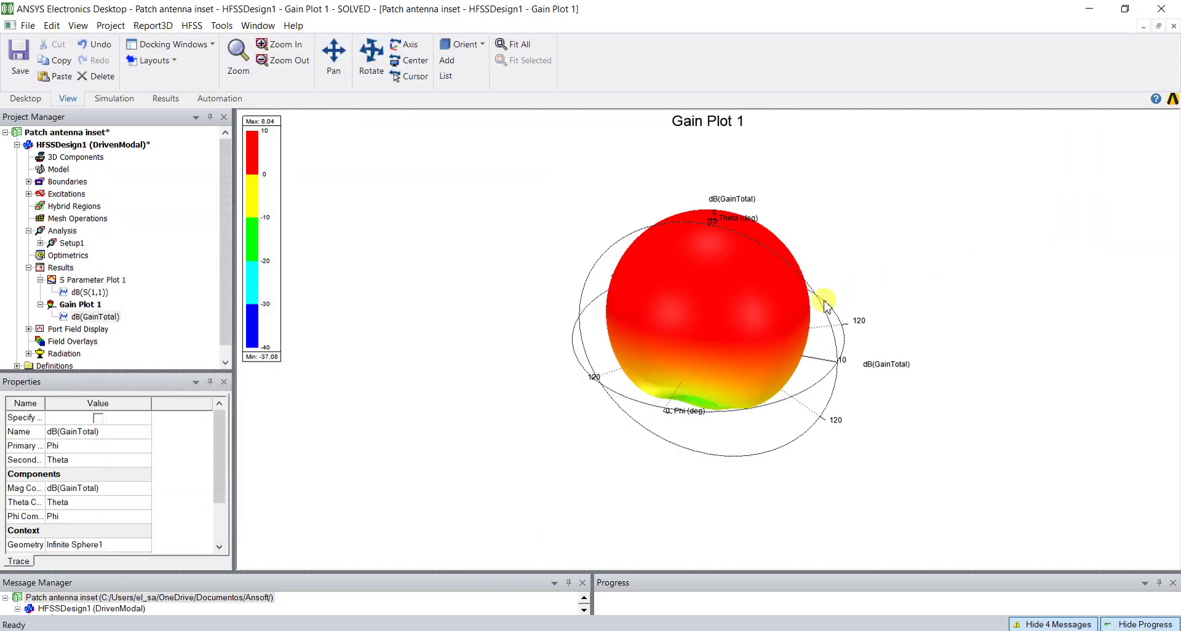
{"action": "left_click_drag", "start_coordinate": [697, 385], "coordinate": [440, 396]}
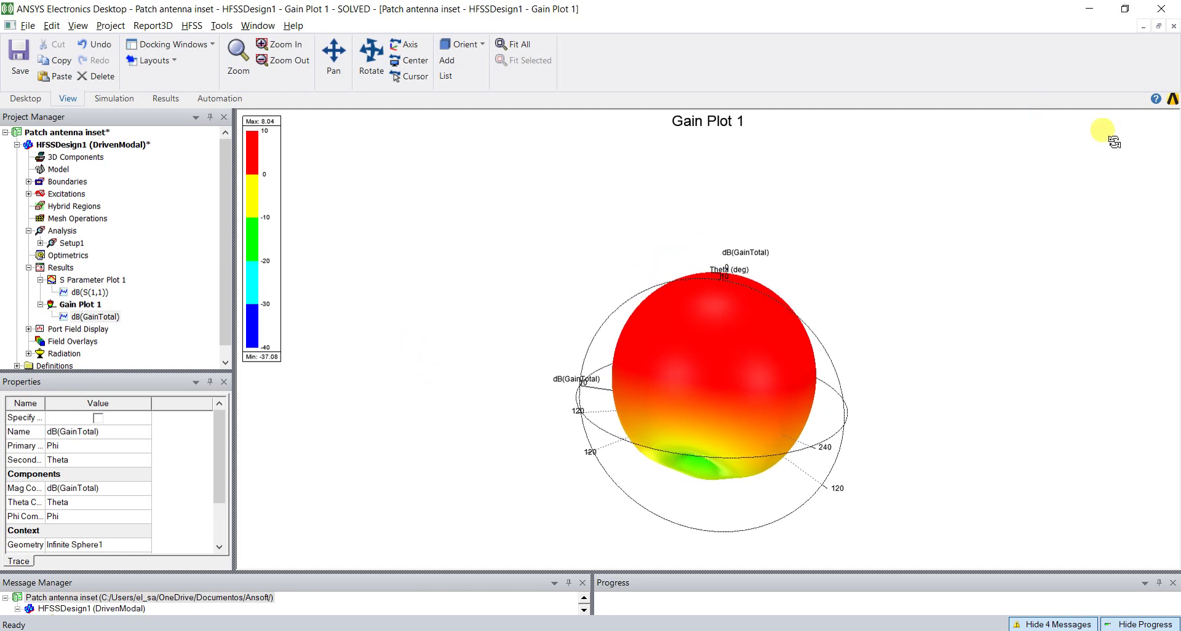
{"action": "left_click_drag", "start_coordinate": [570, 406], "coordinate": [646, 449]}
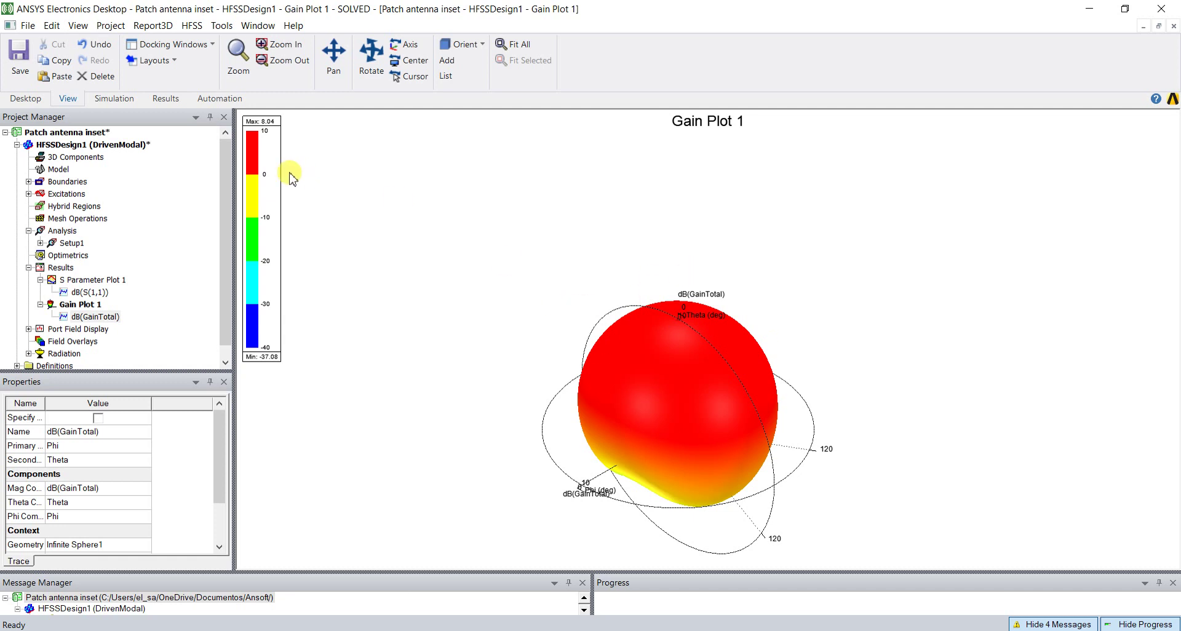
{"action": "left_click", "coordinate": [20, 56]}
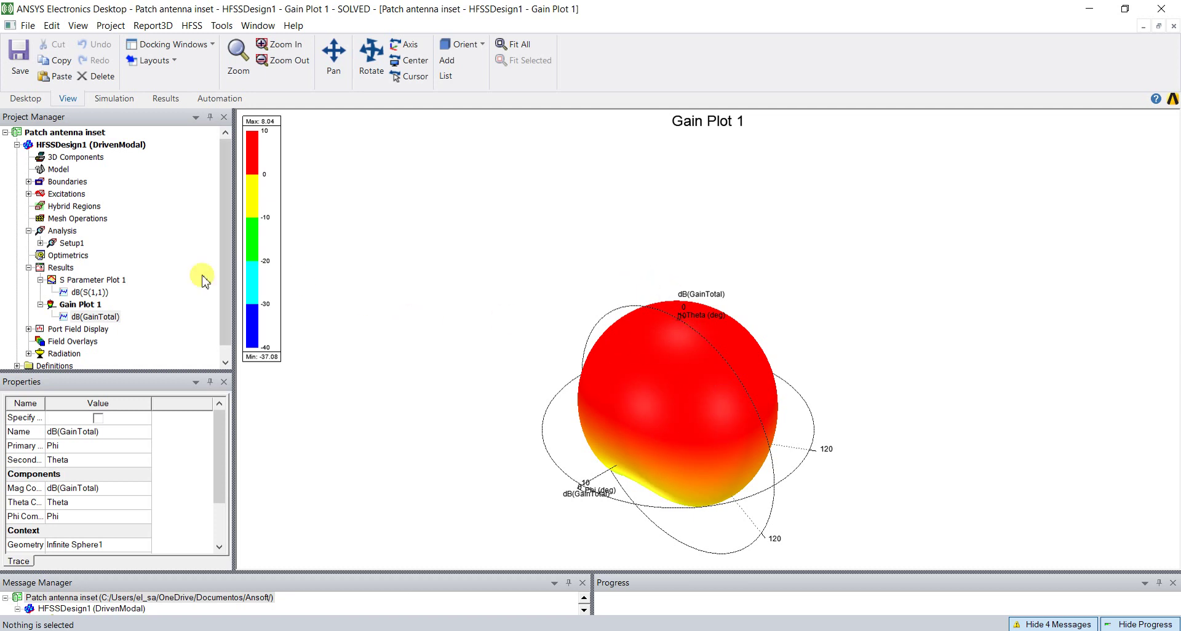
Create a far field radiation pattern of GainTotal with the dB function on Infinite Sphere1, swept over Theta with Phi fixed at 90deg
{"action": "right_click", "coordinate": [64, 271]}
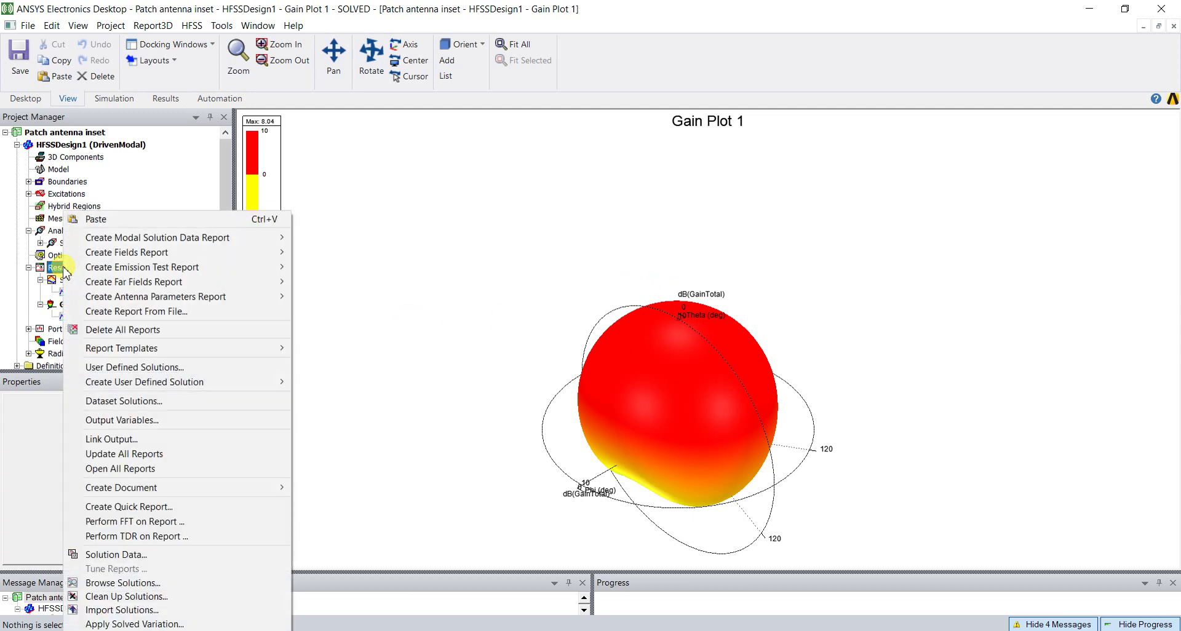
{"action": "mouse_move", "coordinate": [146, 282]}
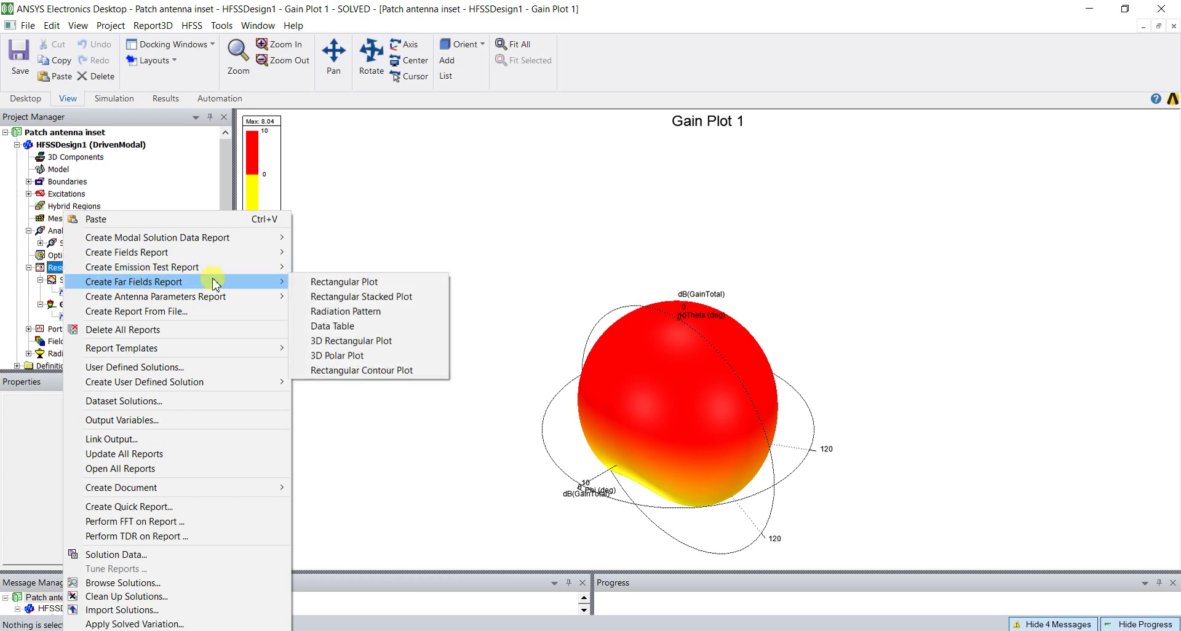
{"action": "left_click", "coordinate": [343, 312]}
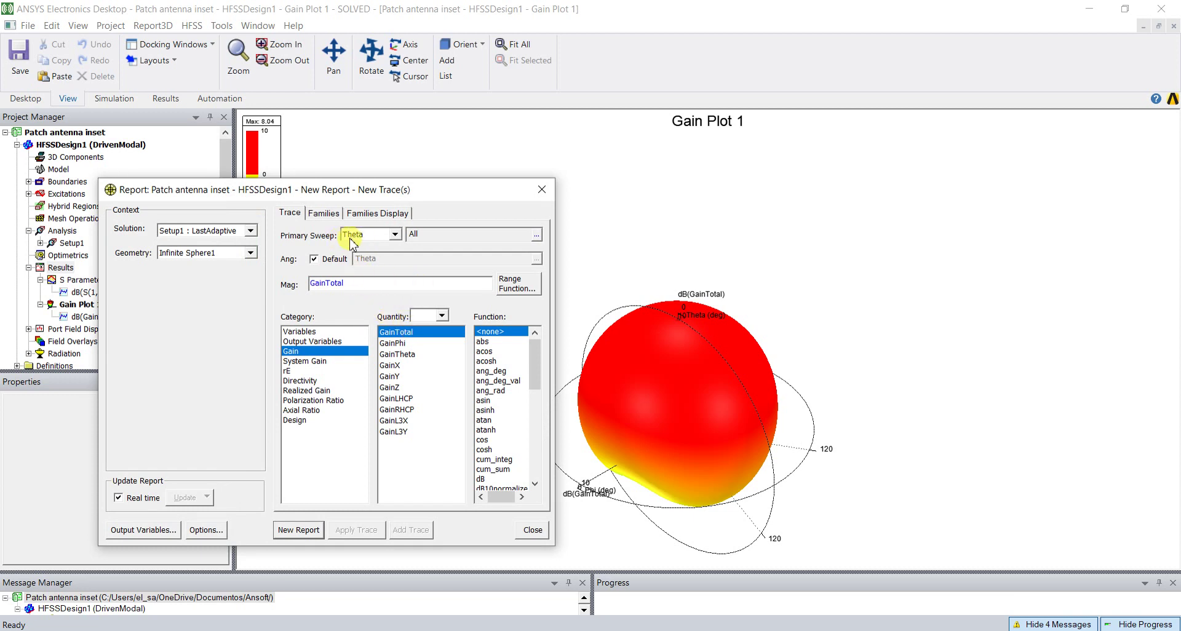
{"action": "key", "text": "d"}
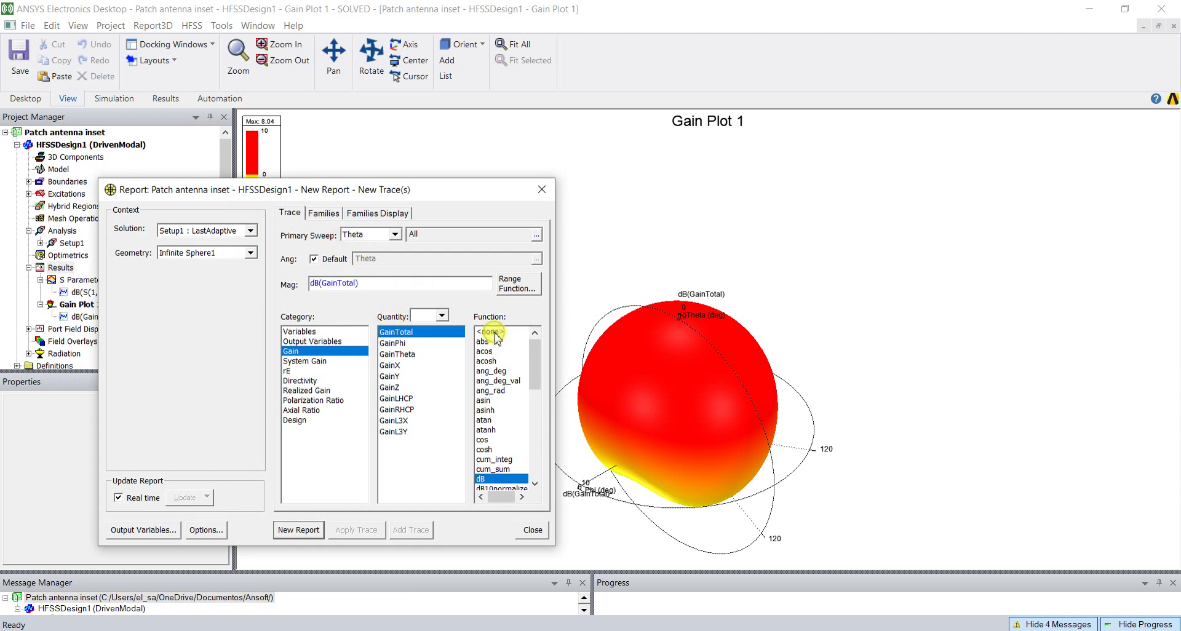
{"action": "left_click", "coordinate": [323, 213]}
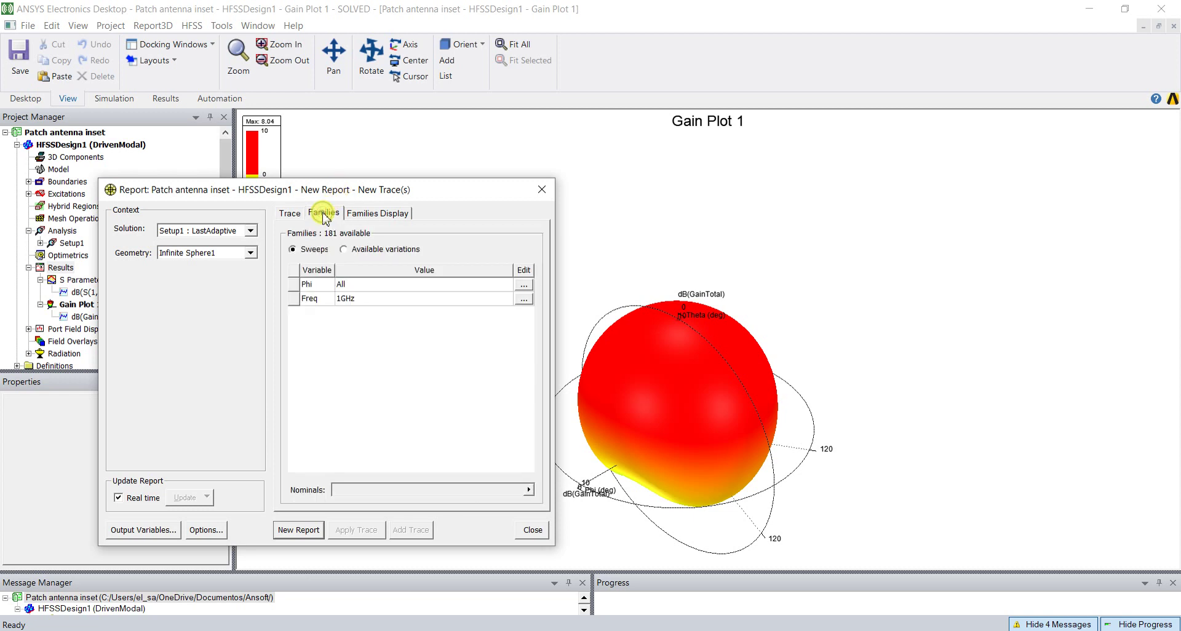
{"action": "left_click", "coordinate": [524, 290]}
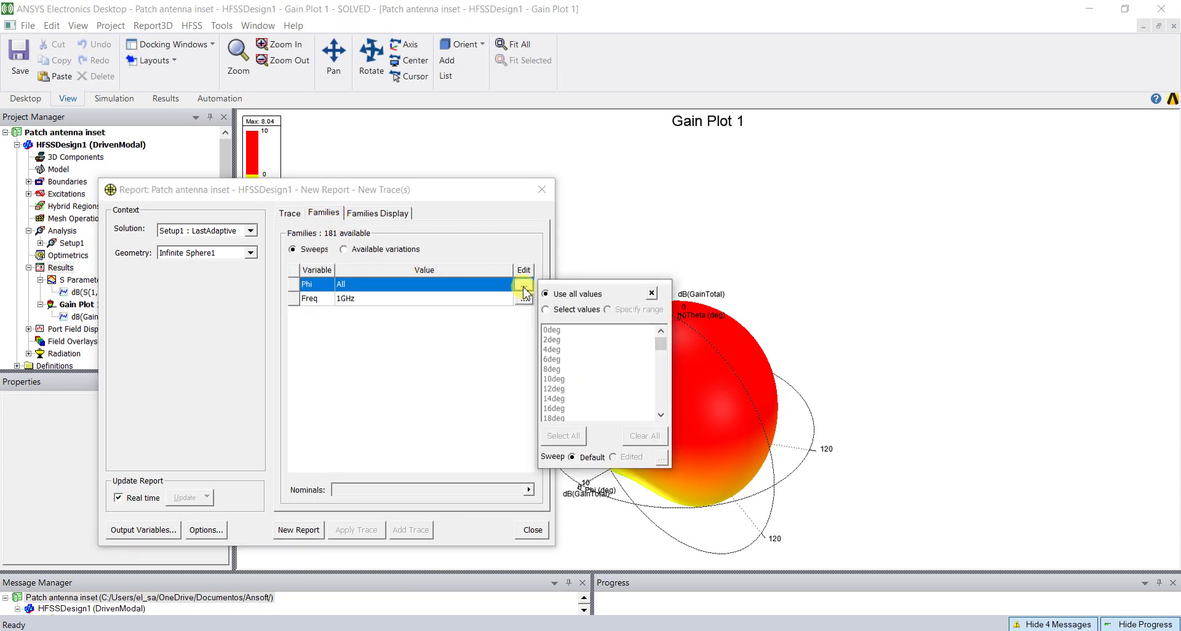
{"action": "left_click", "coordinate": [566, 331]}
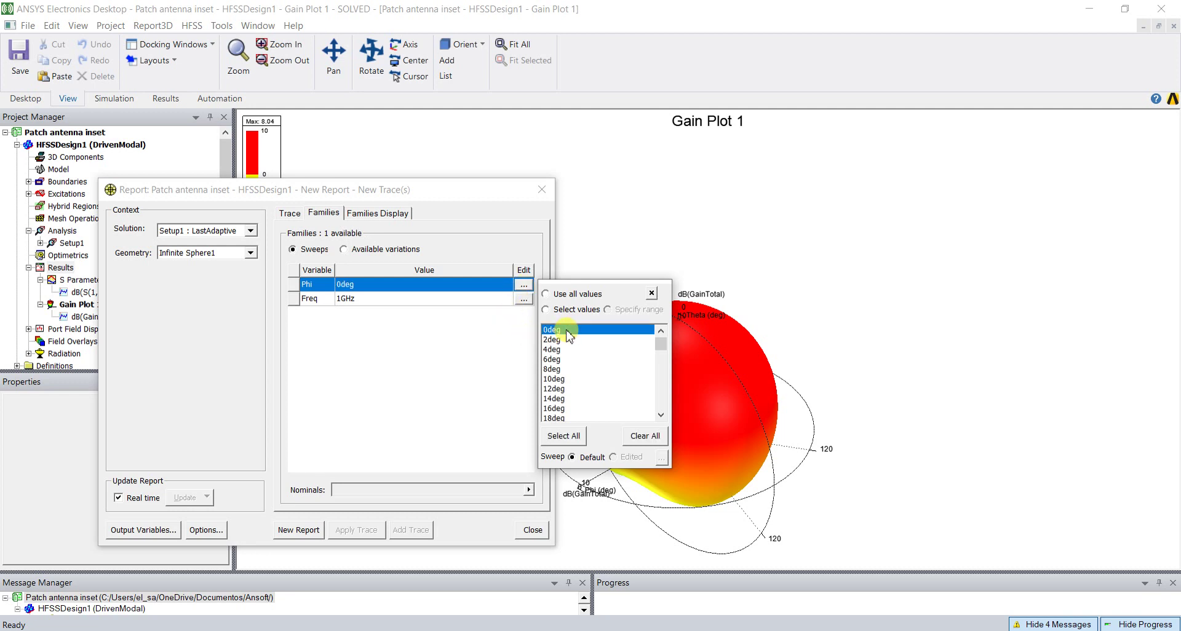
{"action": "type", "text": "90"}
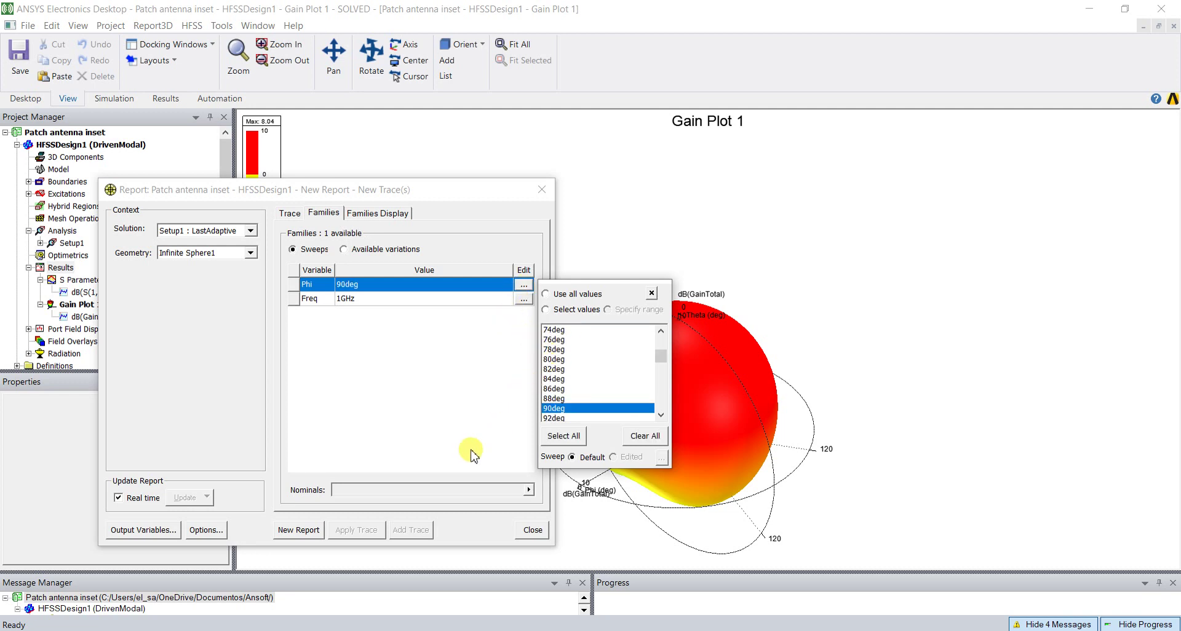
{"action": "left_click", "coordinate": [298, 530]}
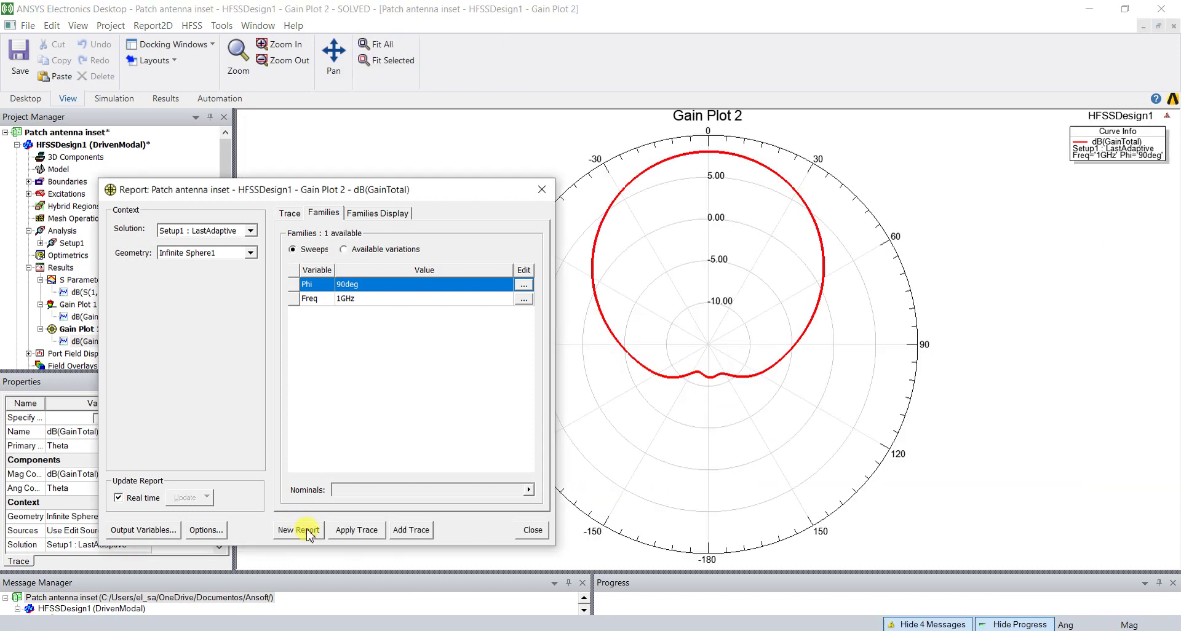
{"action": "left_click", "coordinate": [533, 530]}
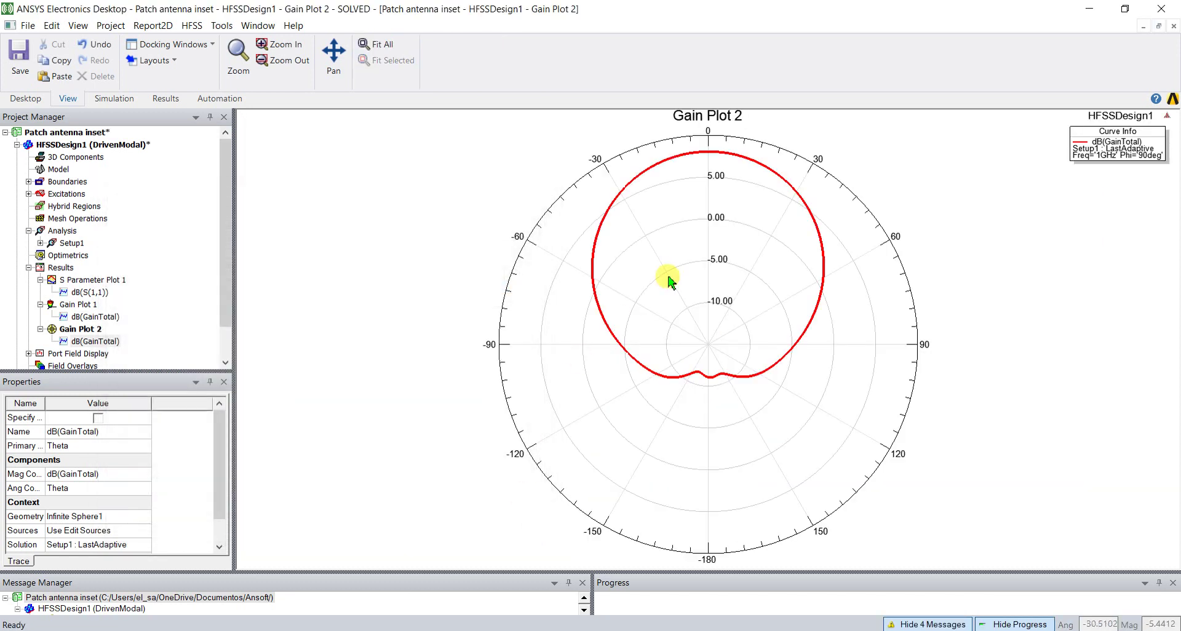
Compare Gain Plot 1 with Gain Plot 2, place a marker on the pattern's main-lobe peak at 0 deg, and save the project
{"action": "double_click", "coordinate": [85, 305]}
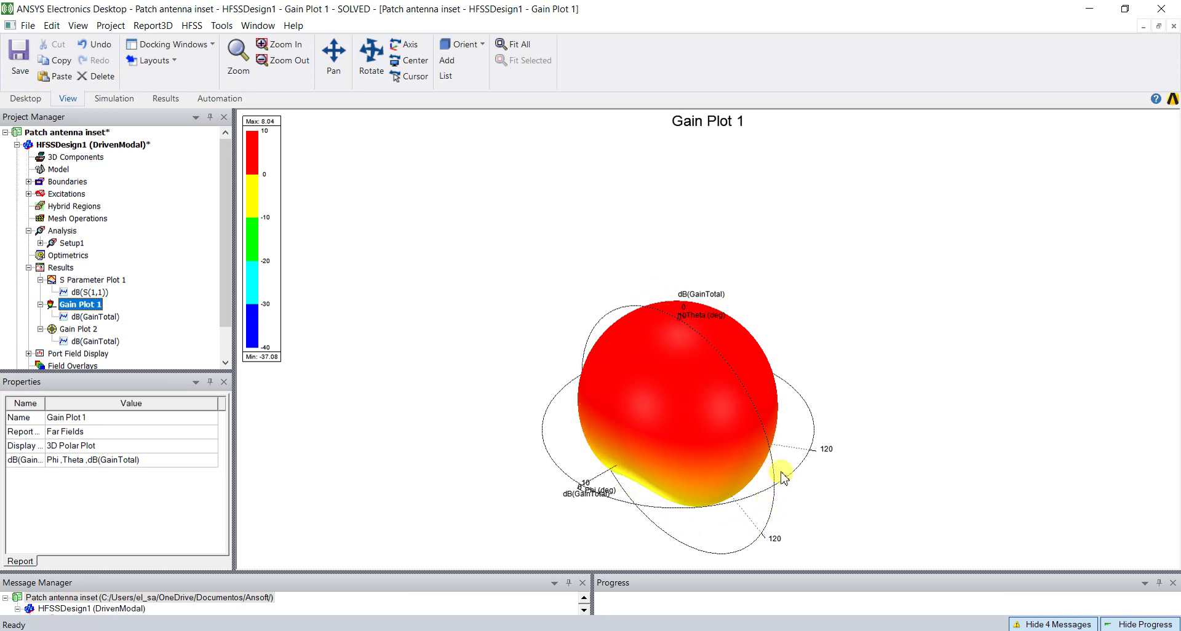
{"action": "double_click", "coordinate": [82, 329]}
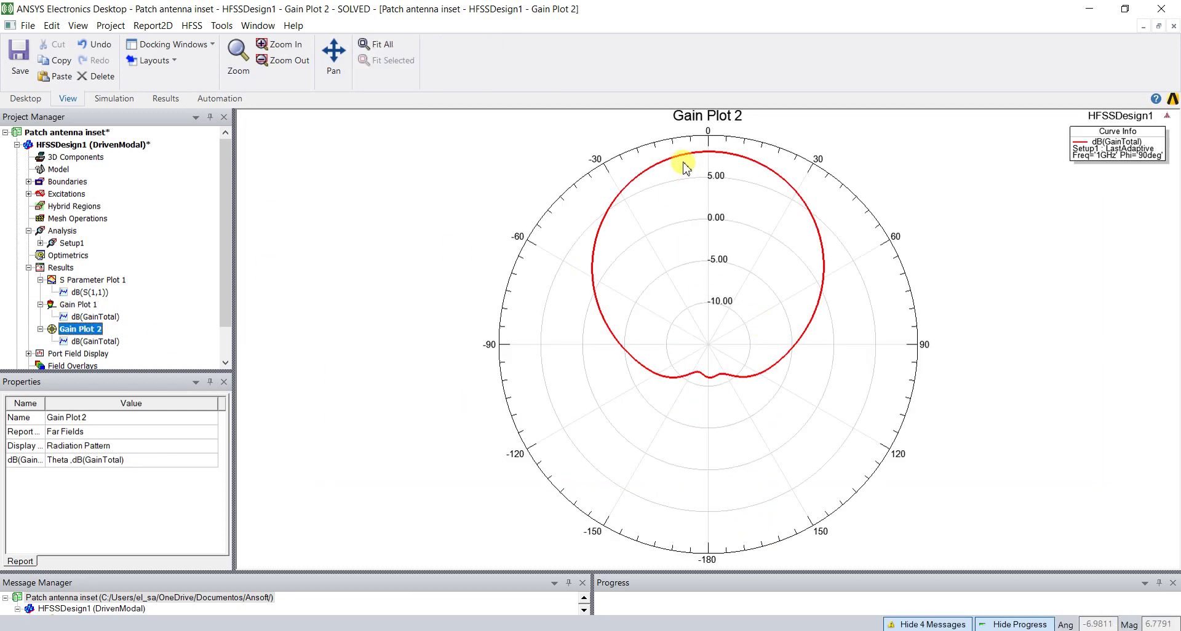
{"action": "right_click", "coordinate": [433, 149]}
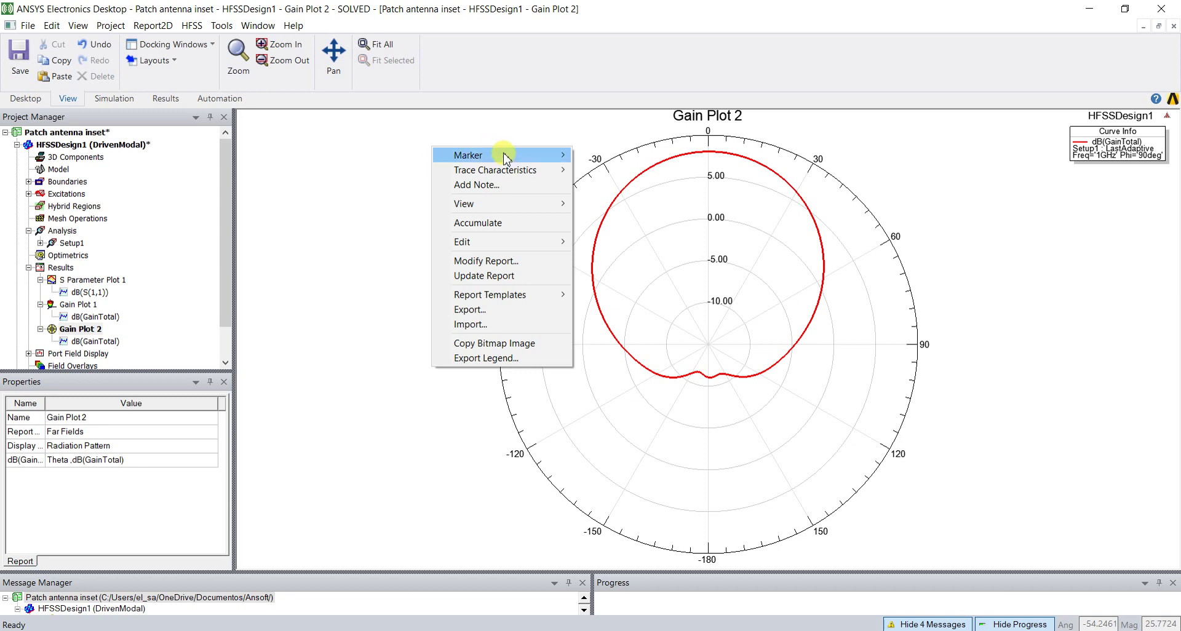
{"action": "mouse_move", "coordinate": [515, 157]}
{"action": "left_click", "coordinate": [601, 158]}
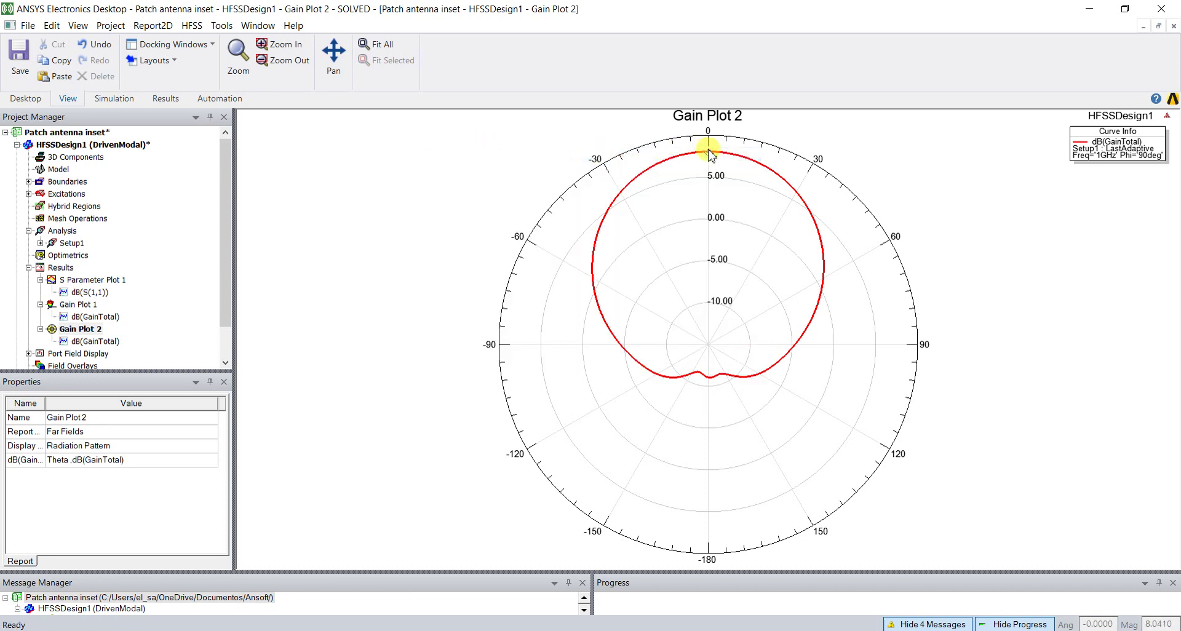
{"action": "left_click", "coordinate": [710, 157]}
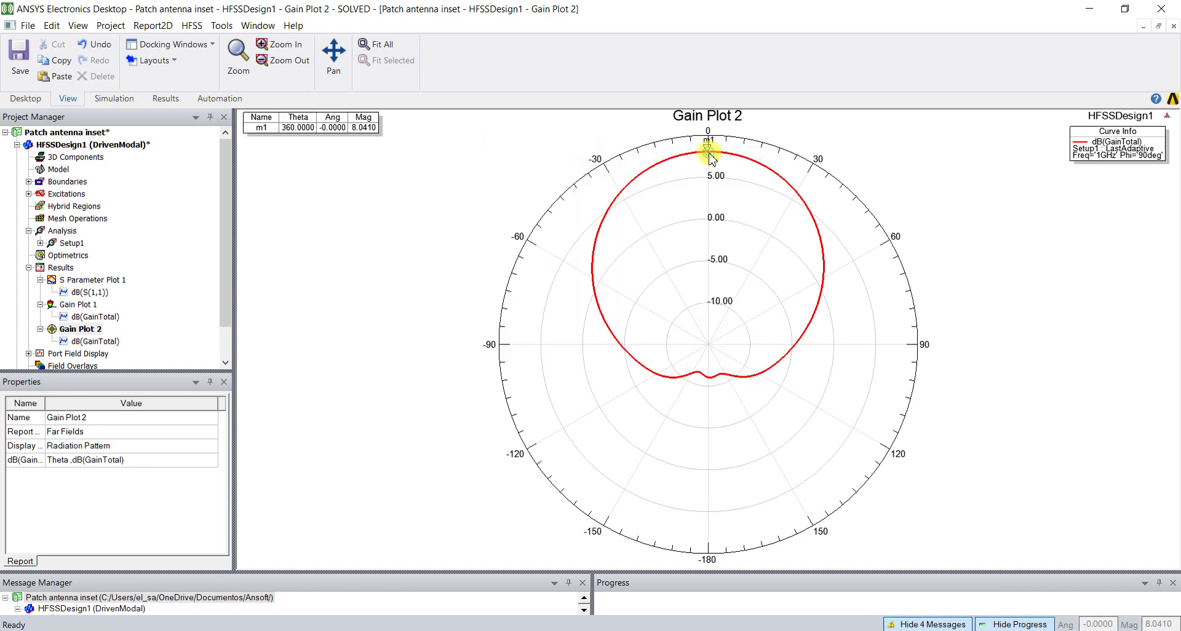
{"action": "left_click", "coordinate": [374, 246]}
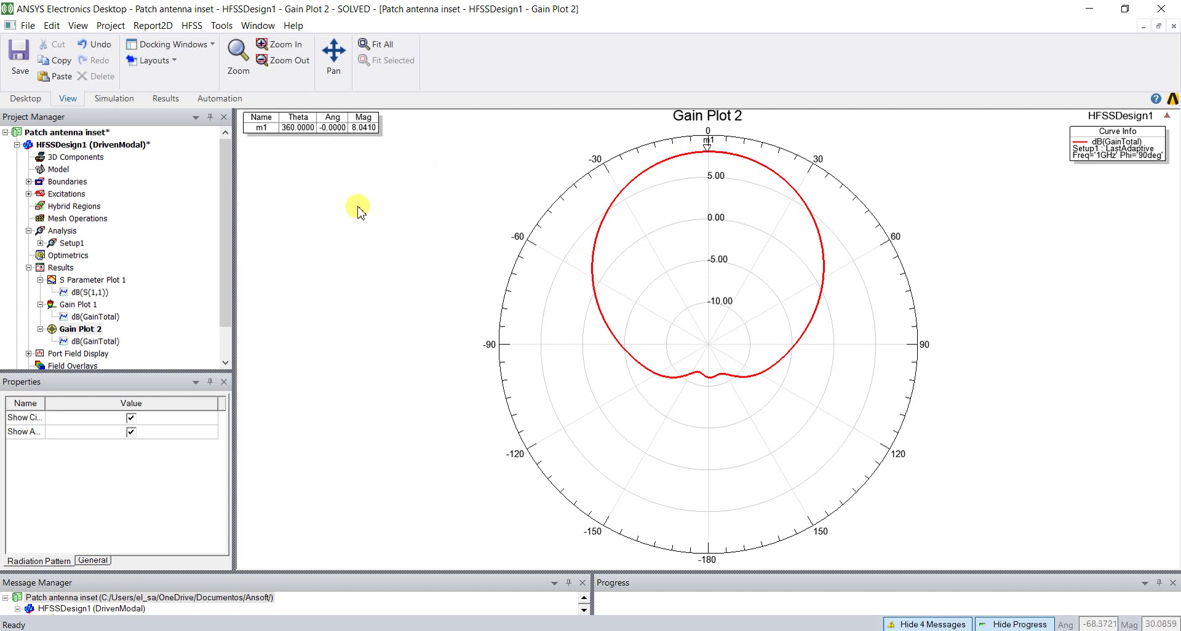
{"action": "left_click", "coordinate": [19, 54]}
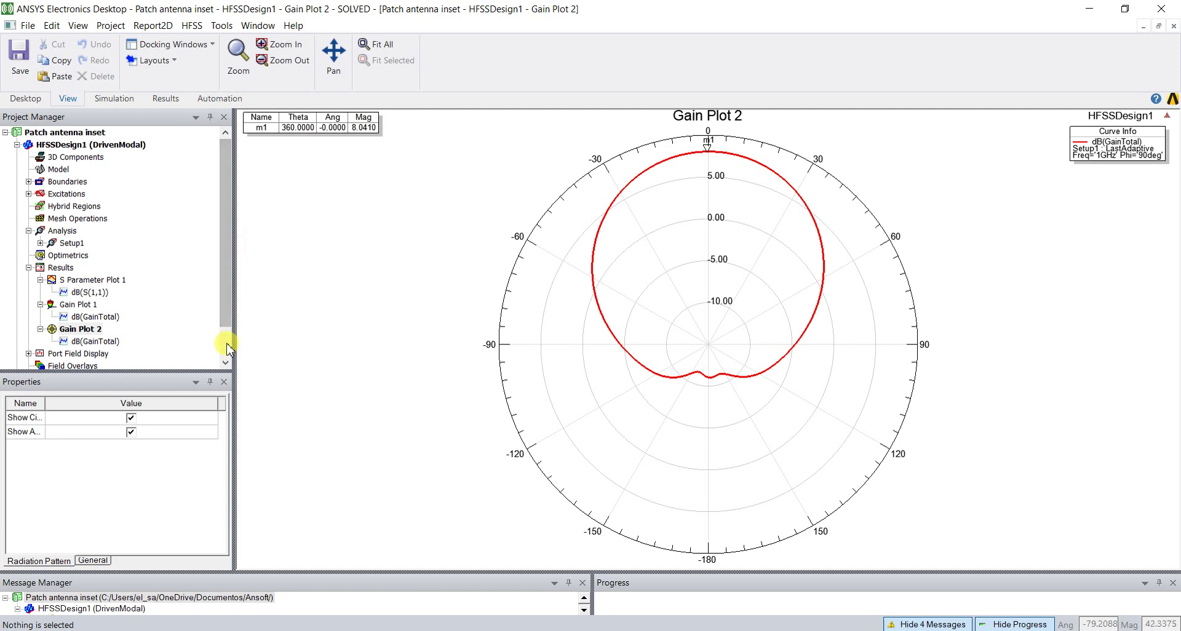
Plot the Mag_E field on the alimentacion and Parche sheets at 1GHz and 0deg phase, using the AllObjects volume
{"action": "scroll", "coordinate": [228, 345], "scroll_direction": "down", "scroll_amount": 1}
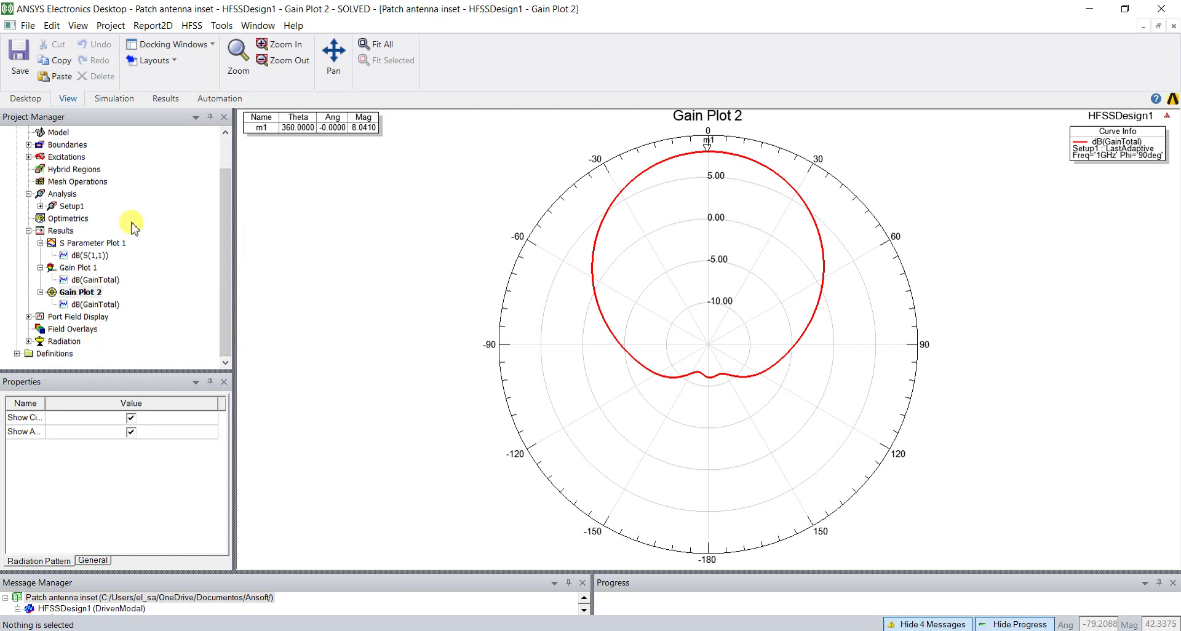
{"action": "scroll", "coordinate": [229, 157], "scroll_direction": "up", "scroll_amount": 1}
{"action": "double_click", "coordinate": [116, 150]}
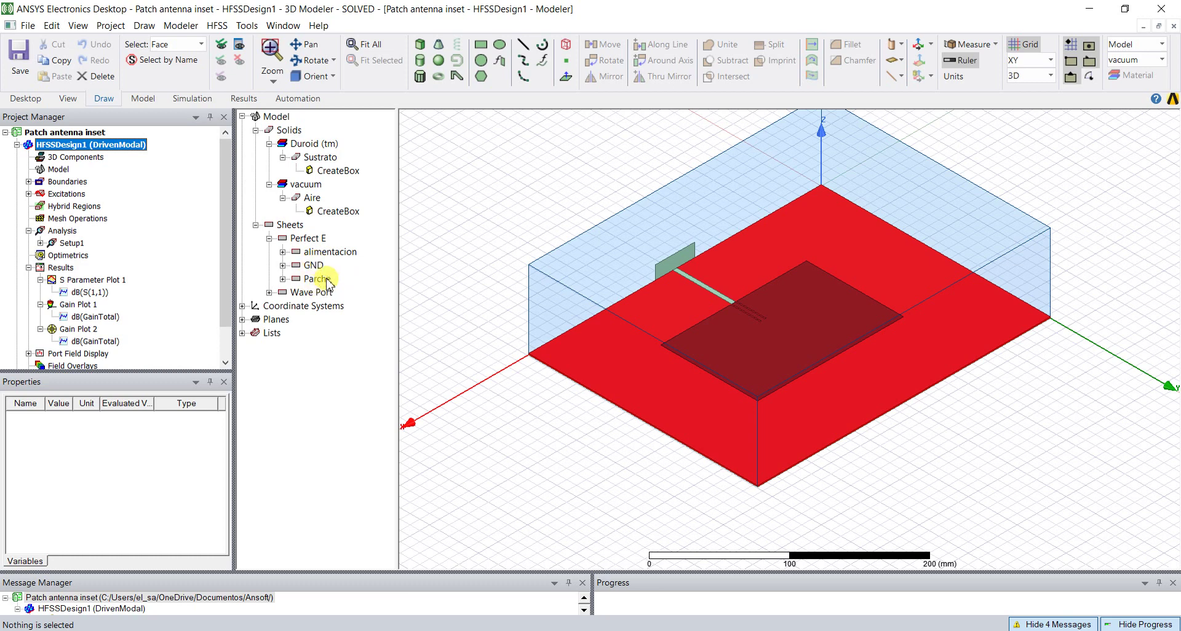
{"action": "left_click", "coordinate": [330, 252]}
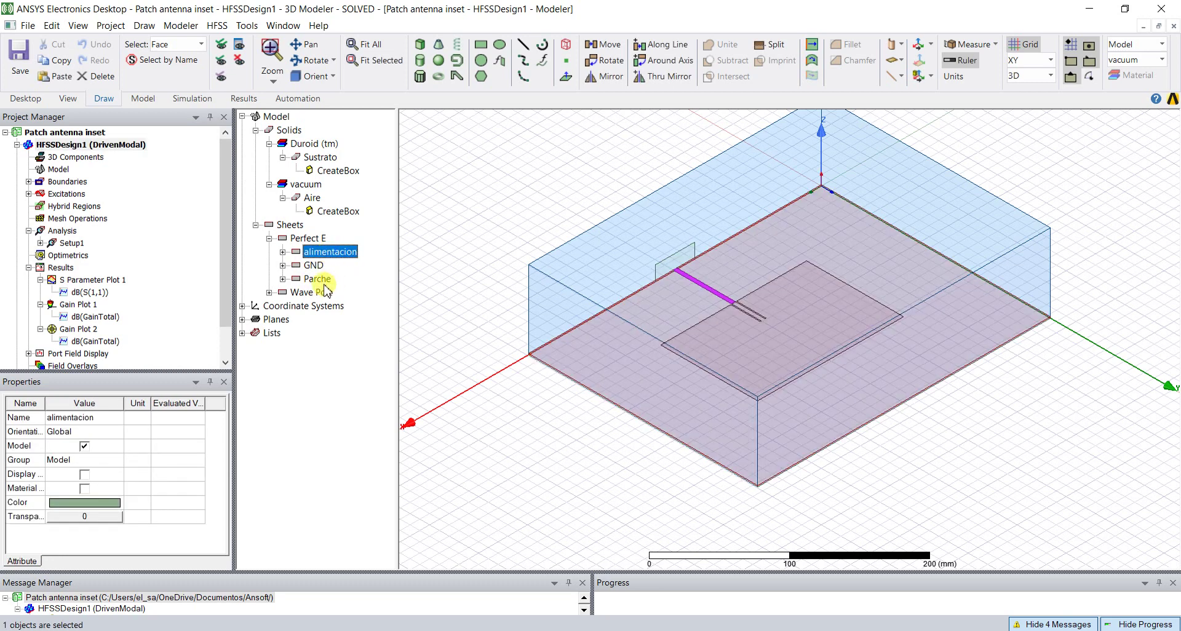
{"action": "left_click", "coordinate": [321, 282], "text": "ctrl"}
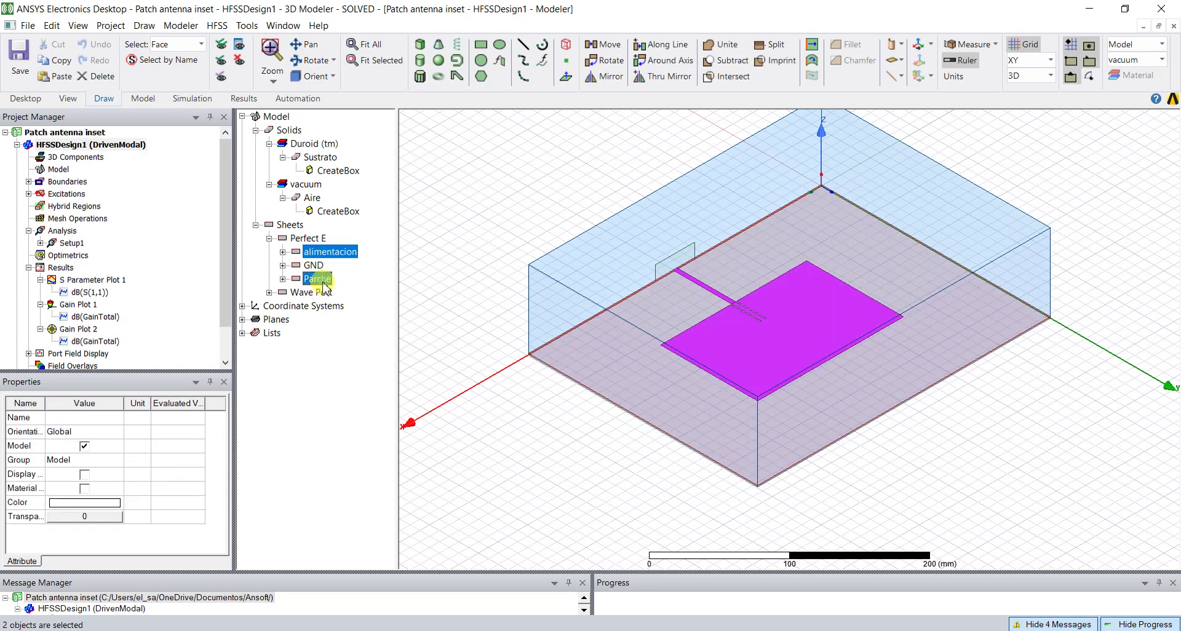
{"action": "right_click", "coordinate": [521, 193]}
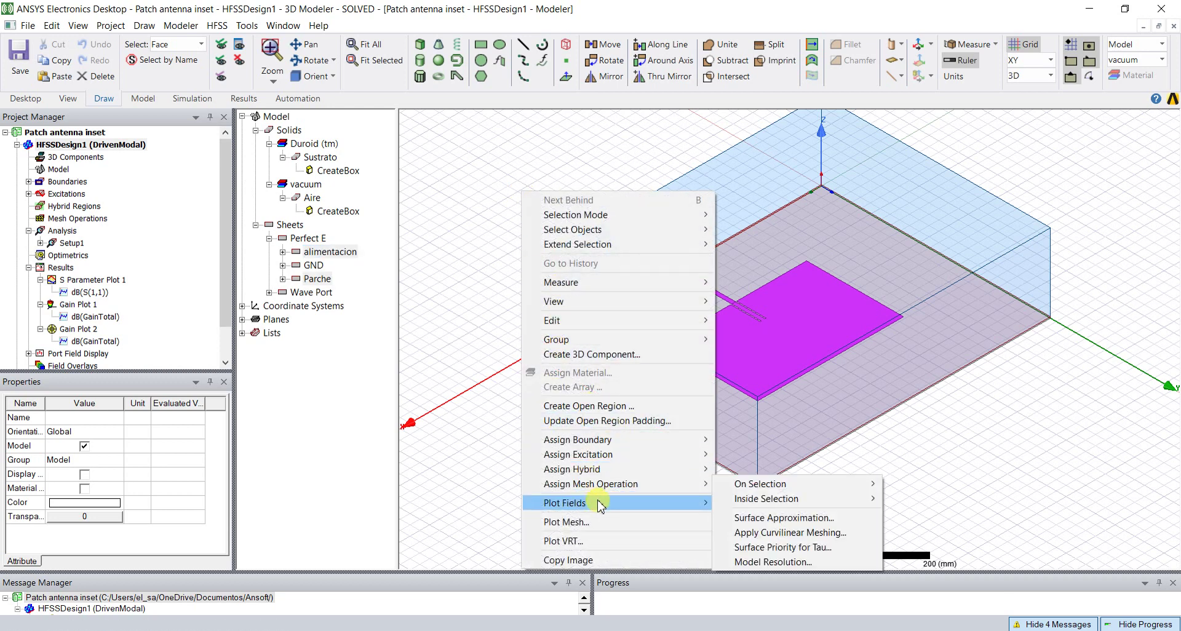
{"action": "mouse_move", "coordinate": [603, 505]}
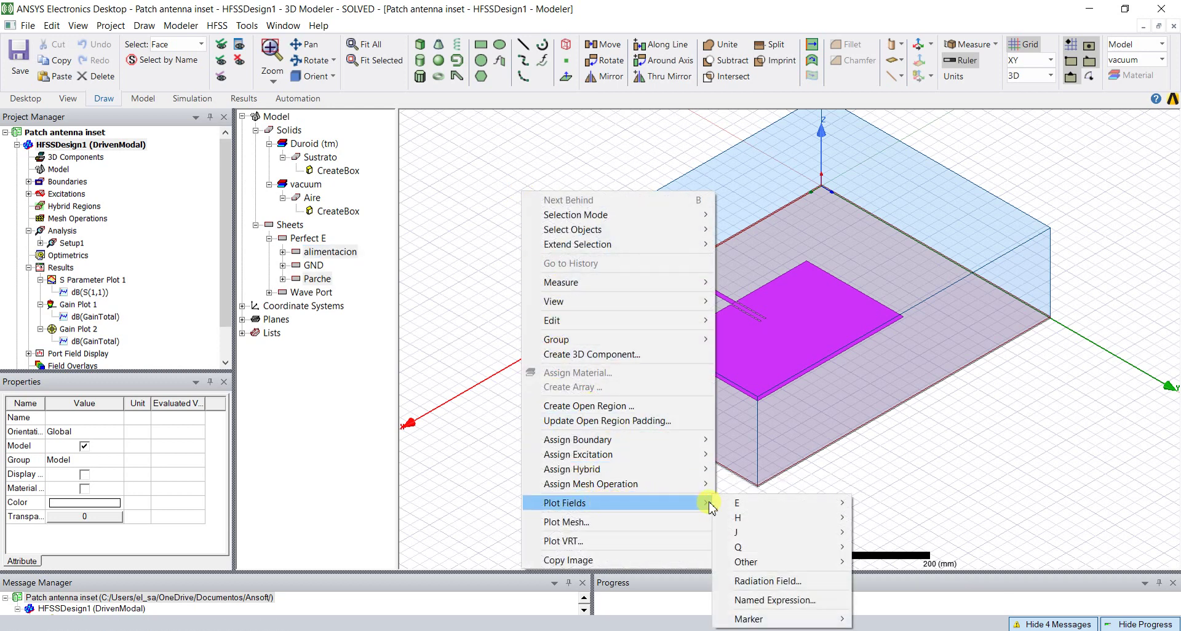
{"action": "mouse_move", "coordinate": [747, 503]}
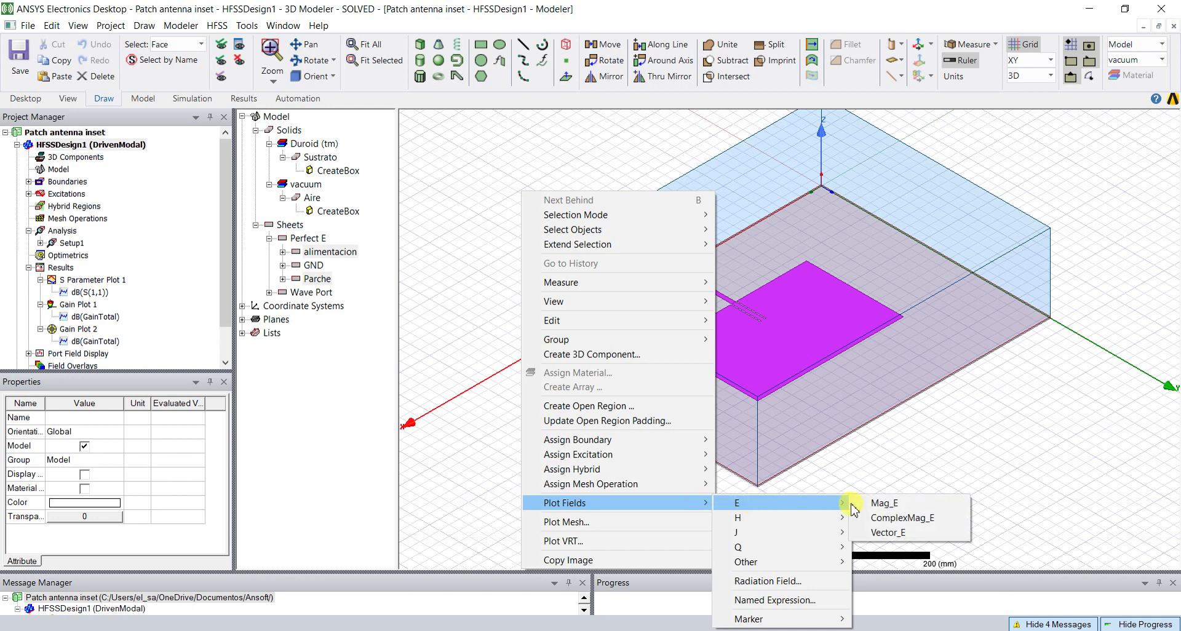
{"action": "left_click", "coordinate": [874, 504]}
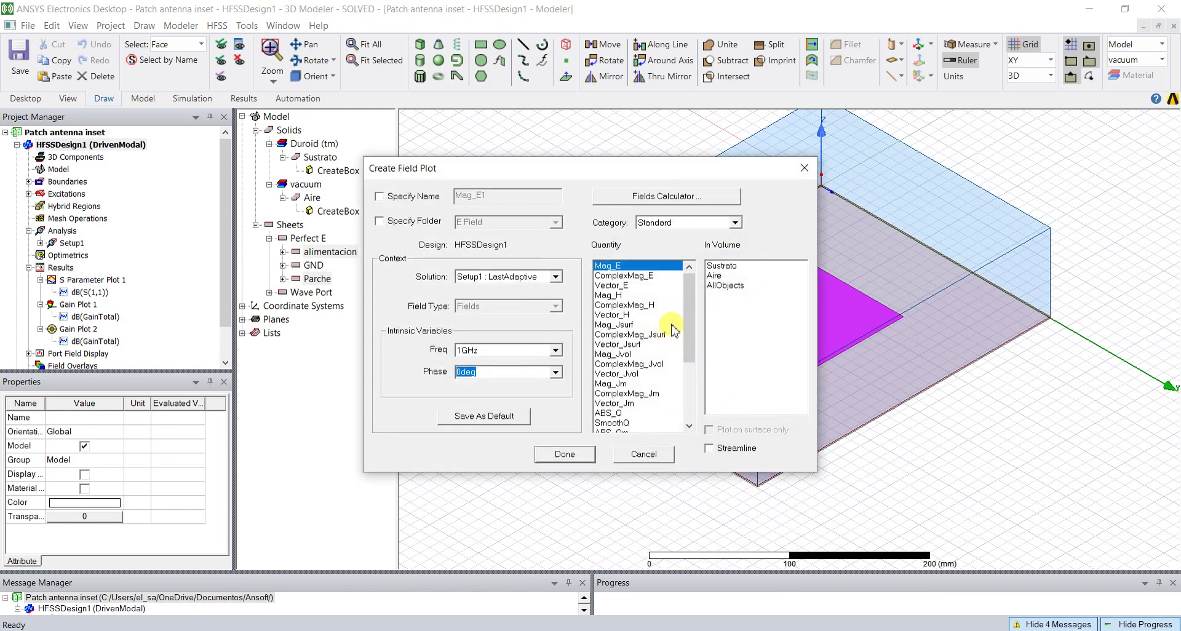
{"action": "left_click", "coordinate": [725, 285]}
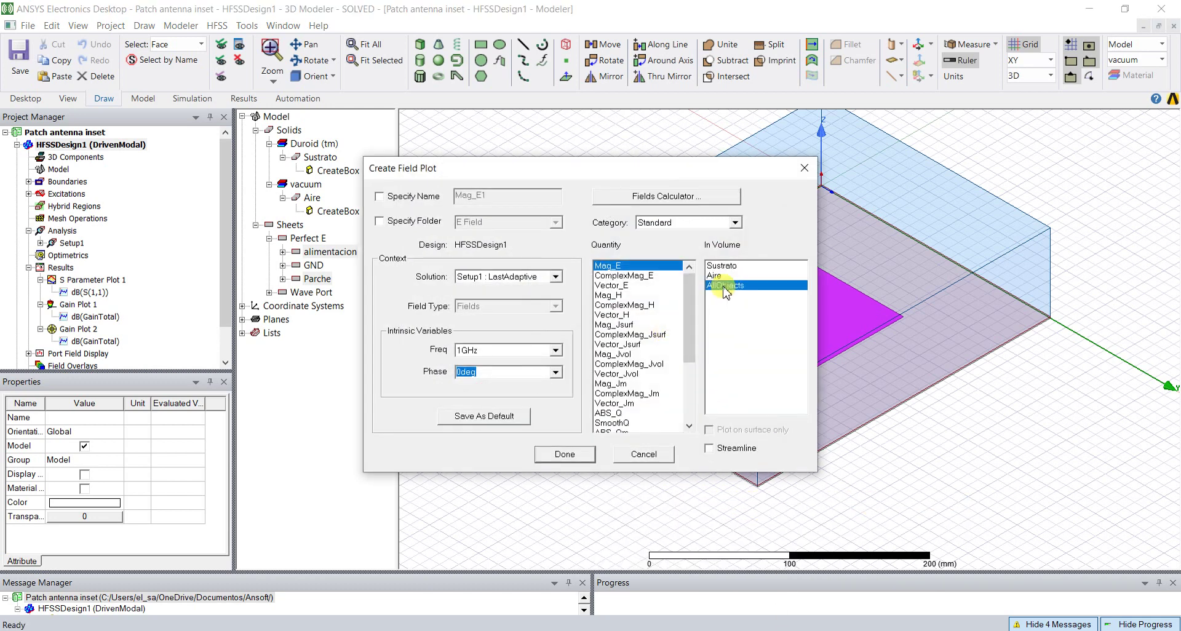
{"action": "left_click", "coordinate": [571, 456]}
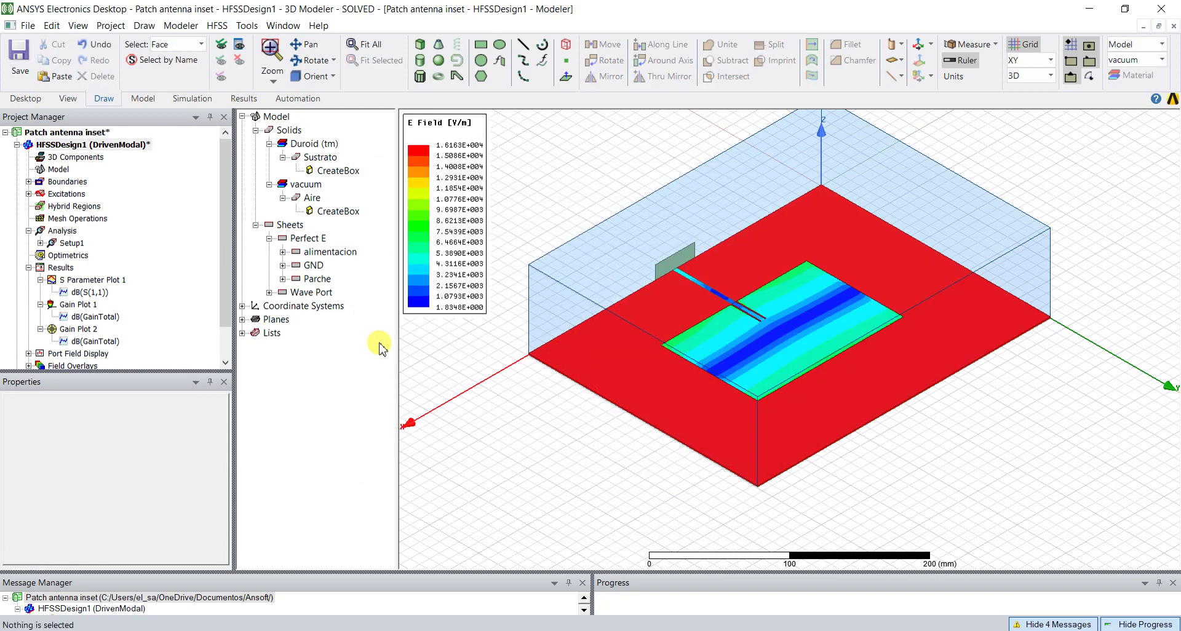
Switch the E Field colour scale to user-defined limits and set its maximum to 6.163E+003 V/m
{"action": "double_click", "coordinate": [447, 236]}
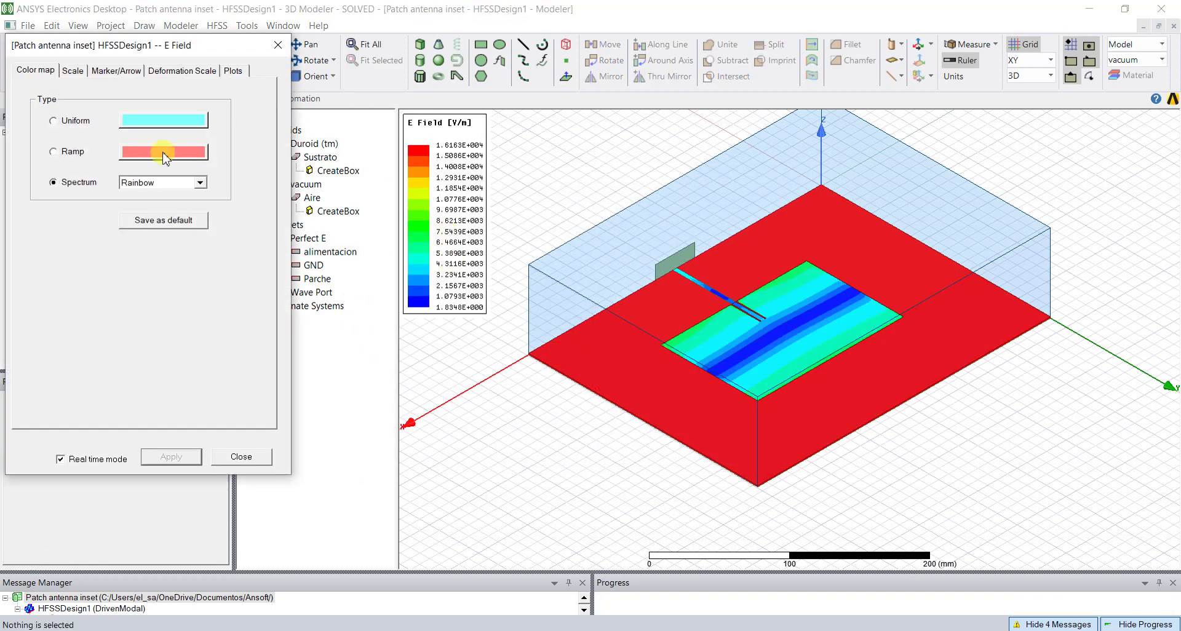
{"action": "left_click", "coordinate": [75, 72]}
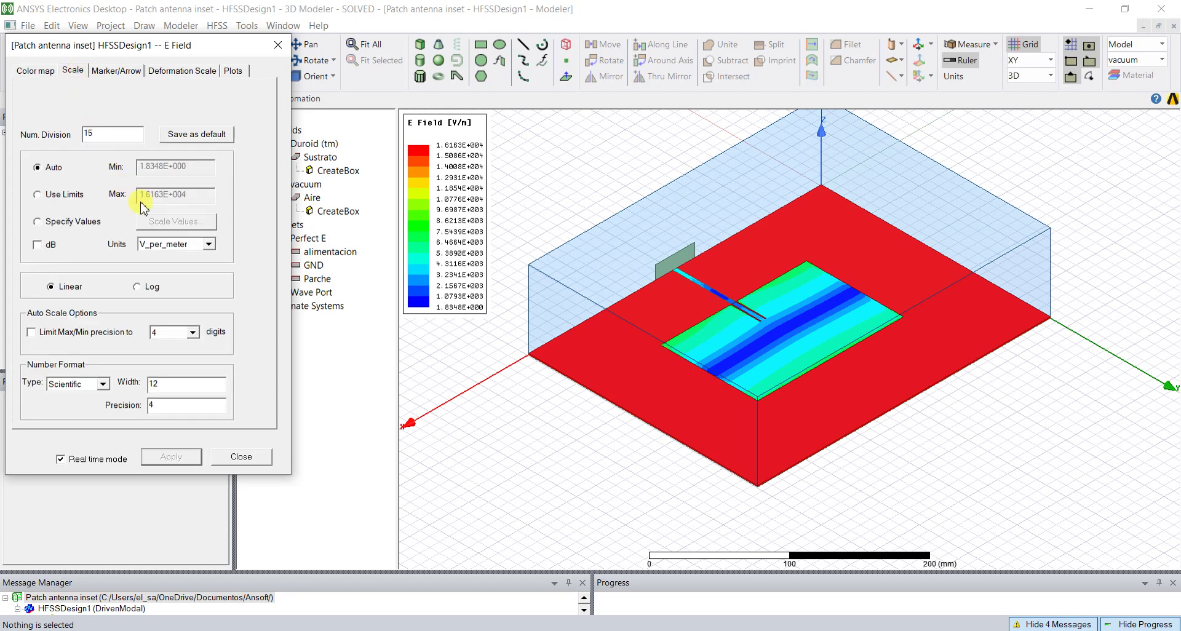
{"action": "left_click", "coordinate": [38, 194]}
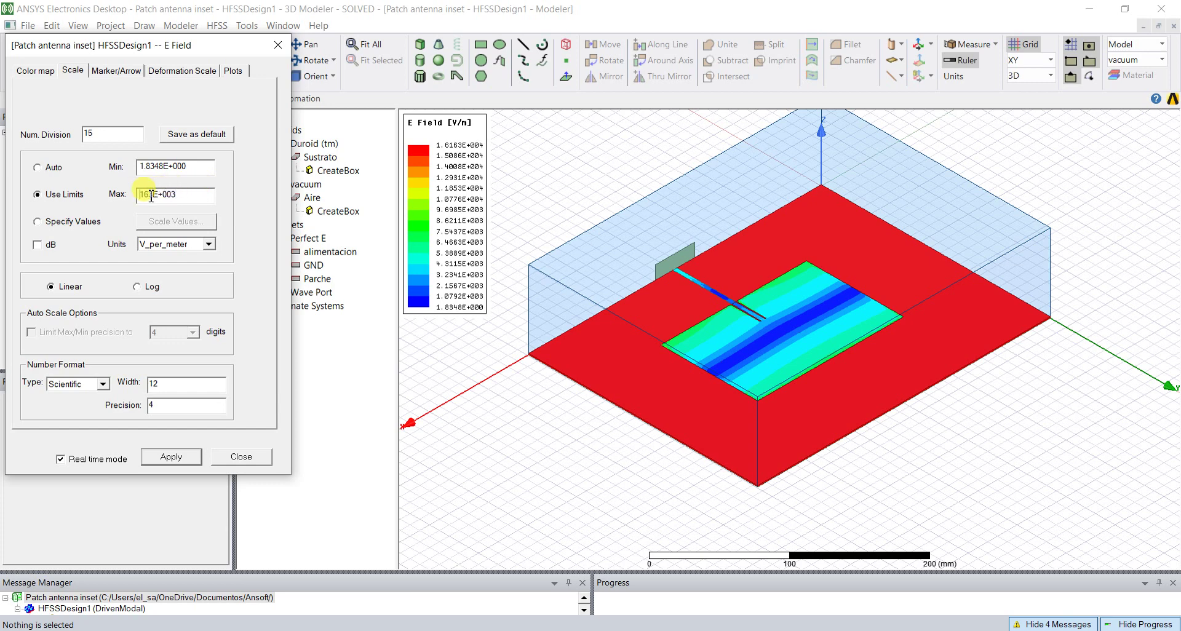
{"action": "left_click", "coordinate": [194, 166]}
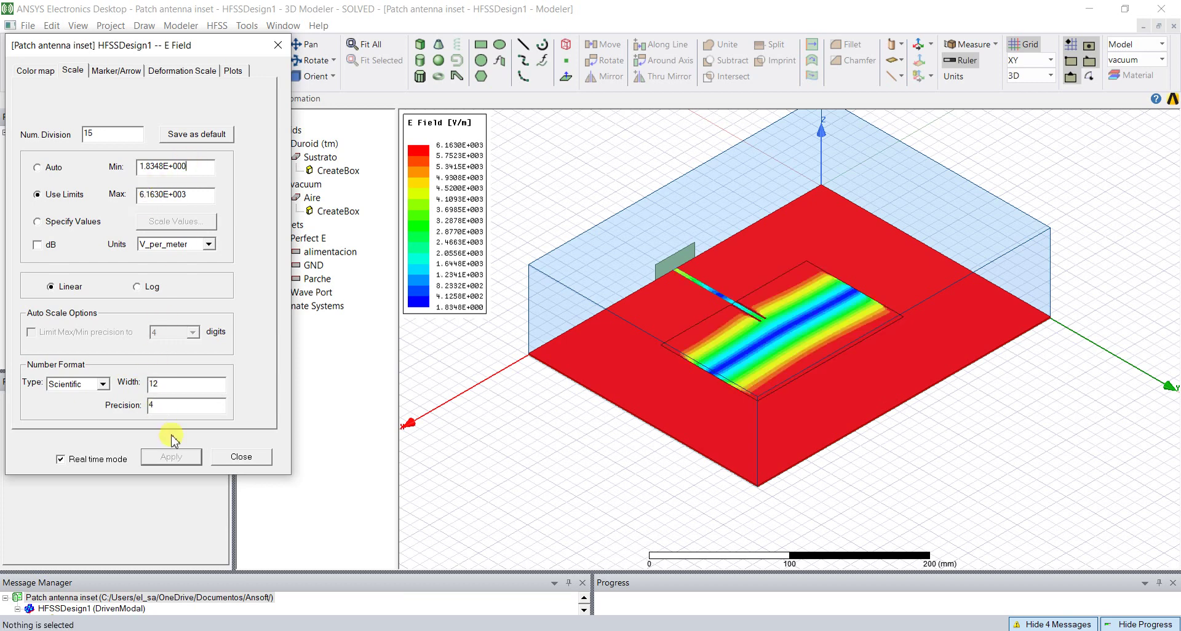
{"action": "left_click", "coordinate": [241, 457]}
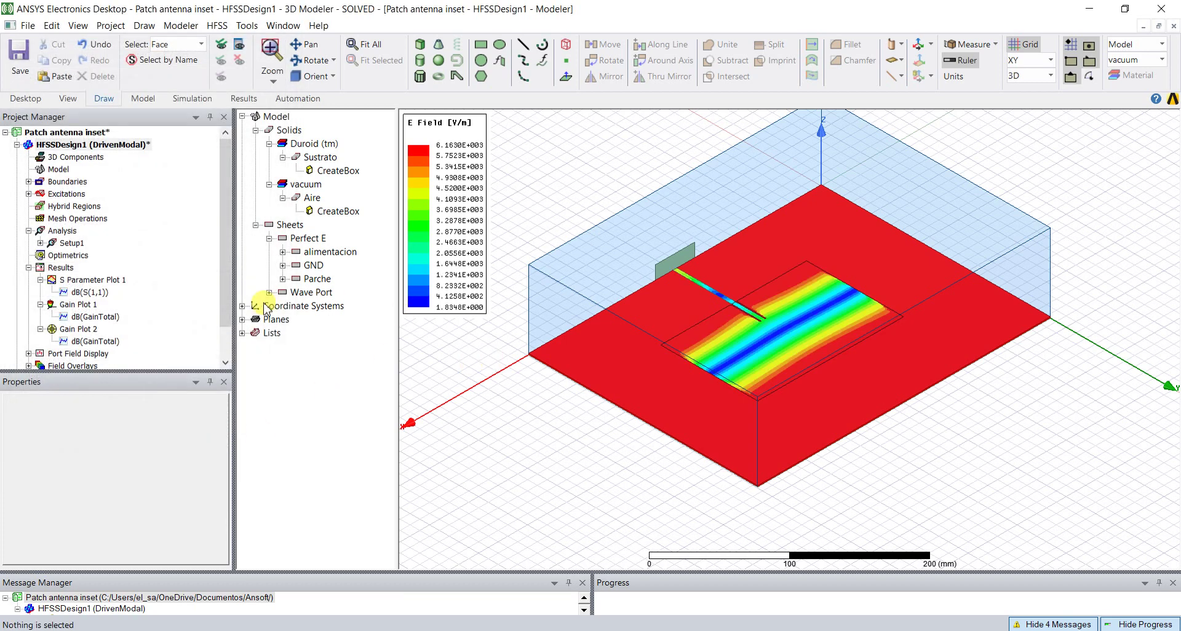
{"action": "double_click", "coordinate": [432, 298]}
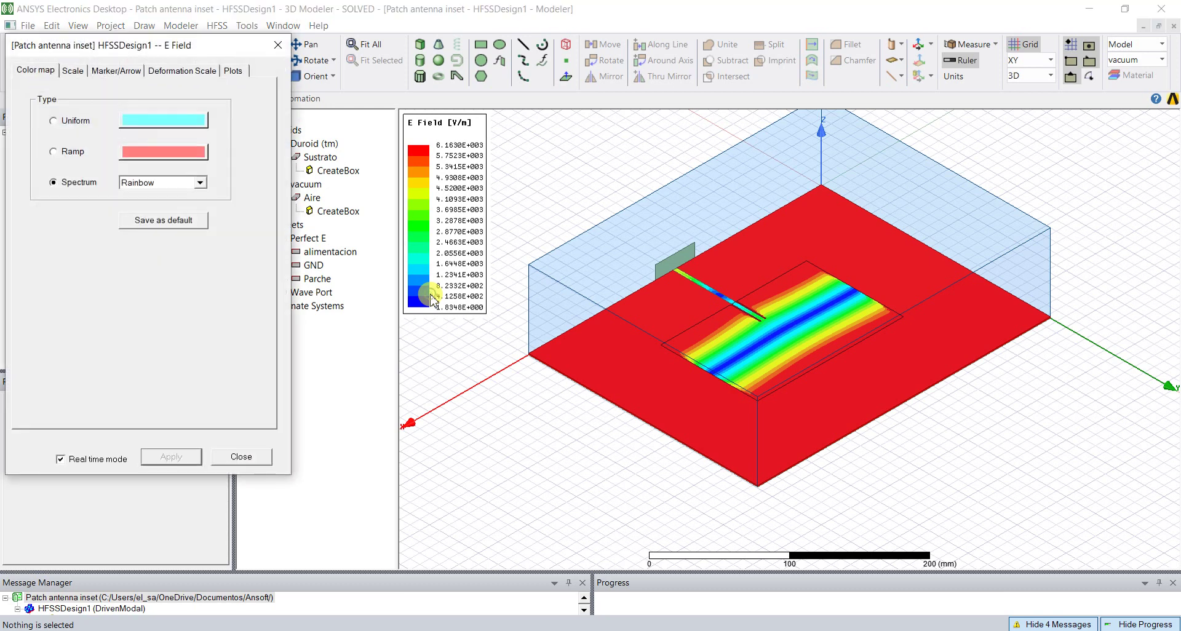
{"action": "left_click", "coordinate": [257, 465]}
Animate the Mag_E1 field overlay over phase
{"action": "scroll", "coordinate": [227, 356], "scroll_direction": "down", "scroll_amount": 1}
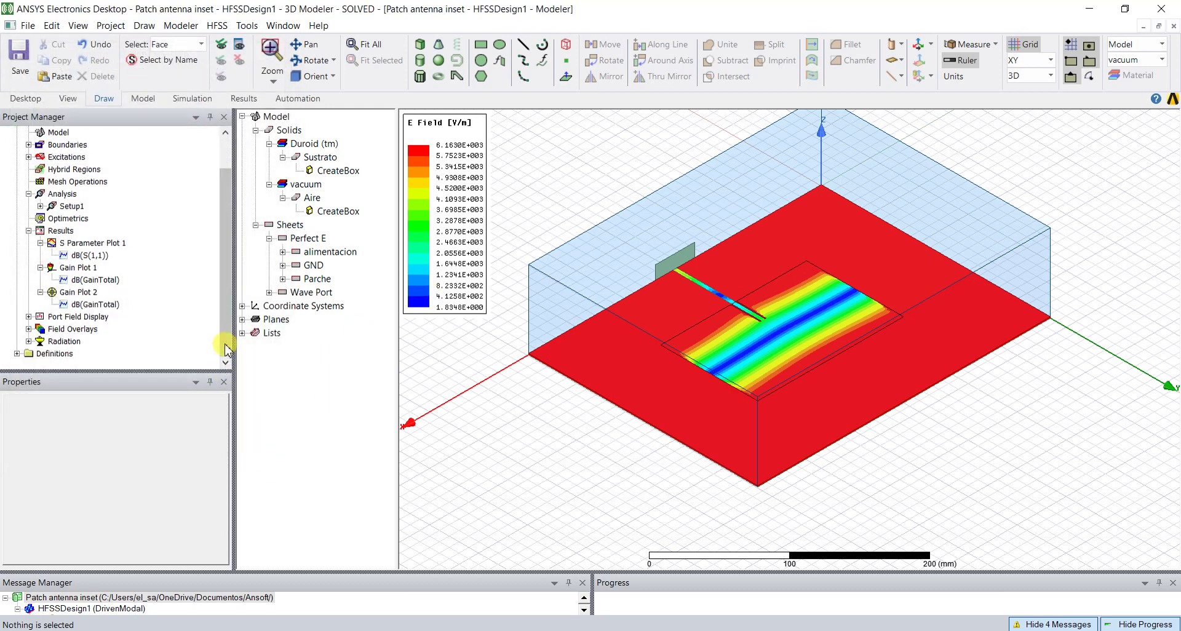
{"action": "left_click", "coordinate": [28, 330]}
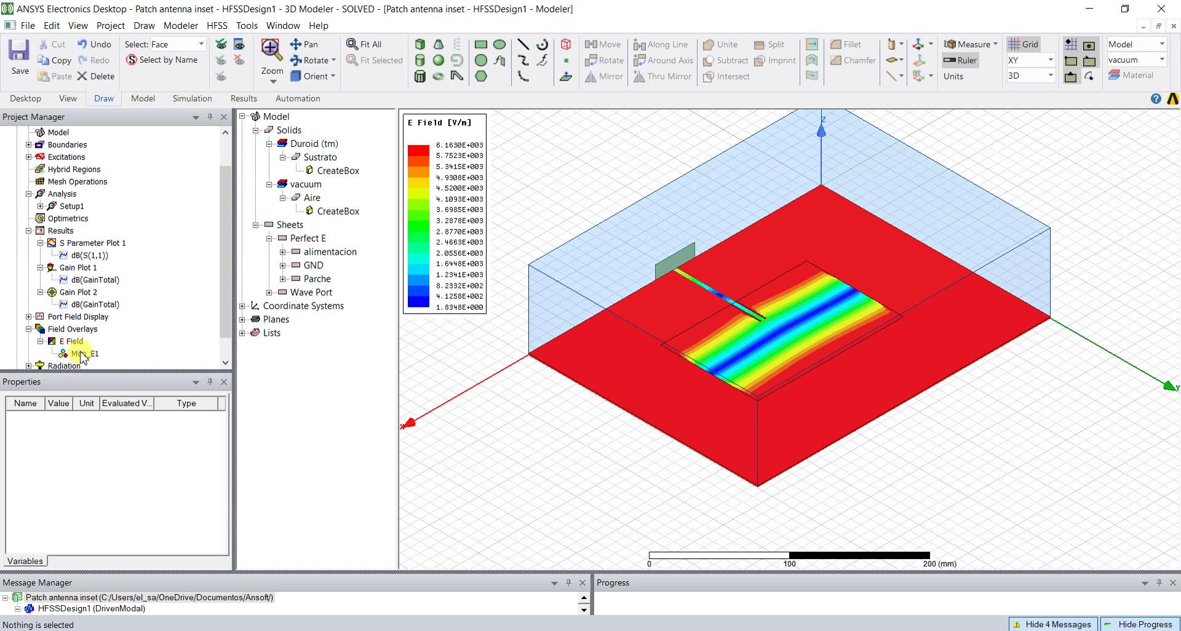
{"action": "right_click", "coordinate": [82, 355]}
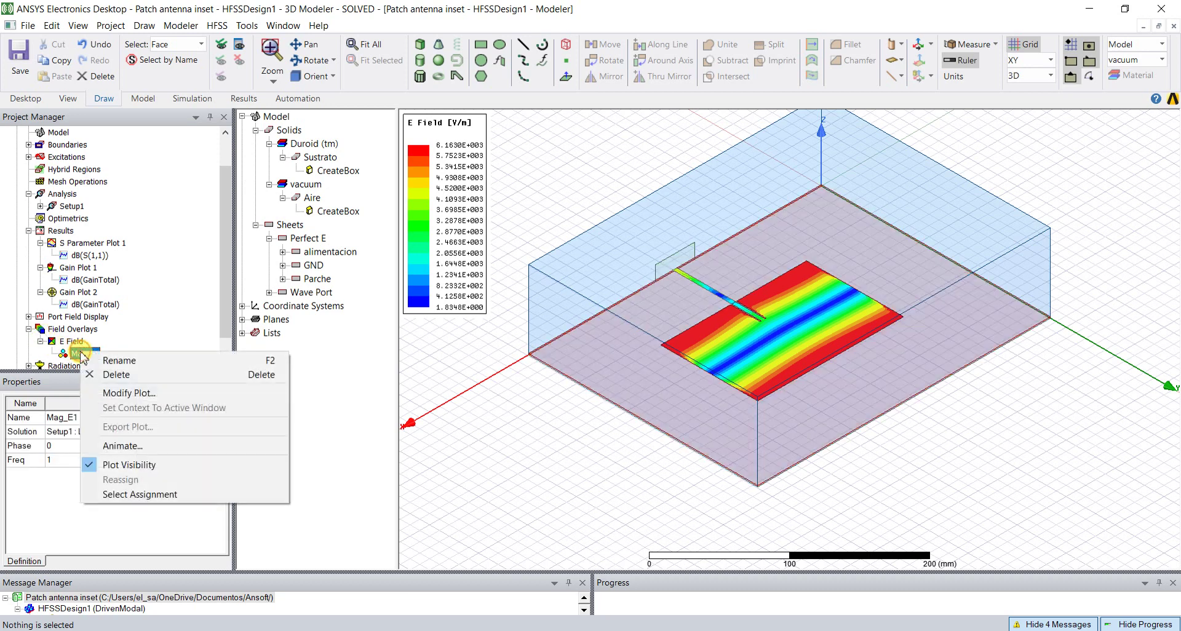
{"action": "left_click", "coordinate": [161, 450]}
{"action": "left_click", "coordinate": [536, 489]}
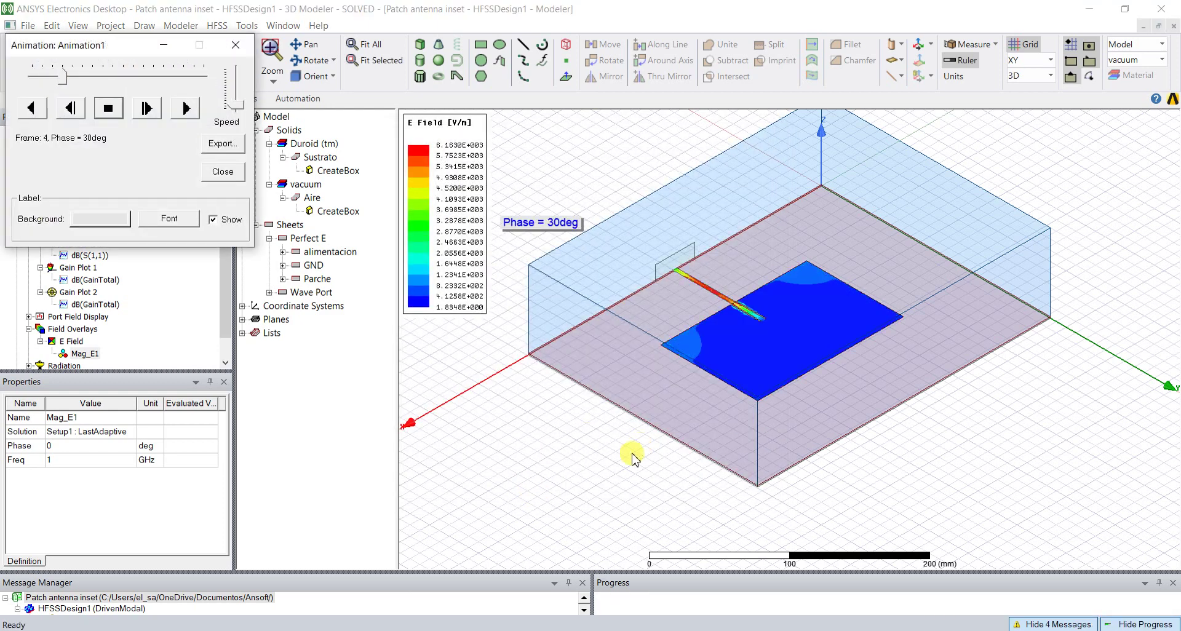
Examine the animated E field on the patch from above, close the animation, and restore the isometric view
{"action": "double_click", "coordinate": [756, 122], "text": "alt"}
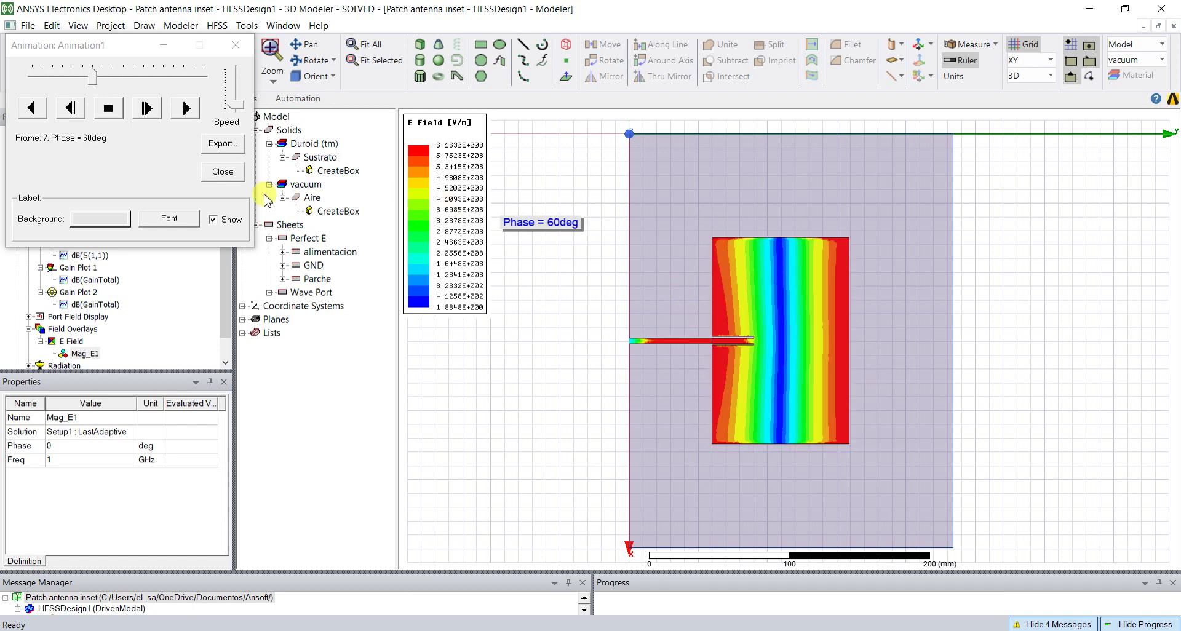
{"action": "left_click", "coordinate": [223, 173]}
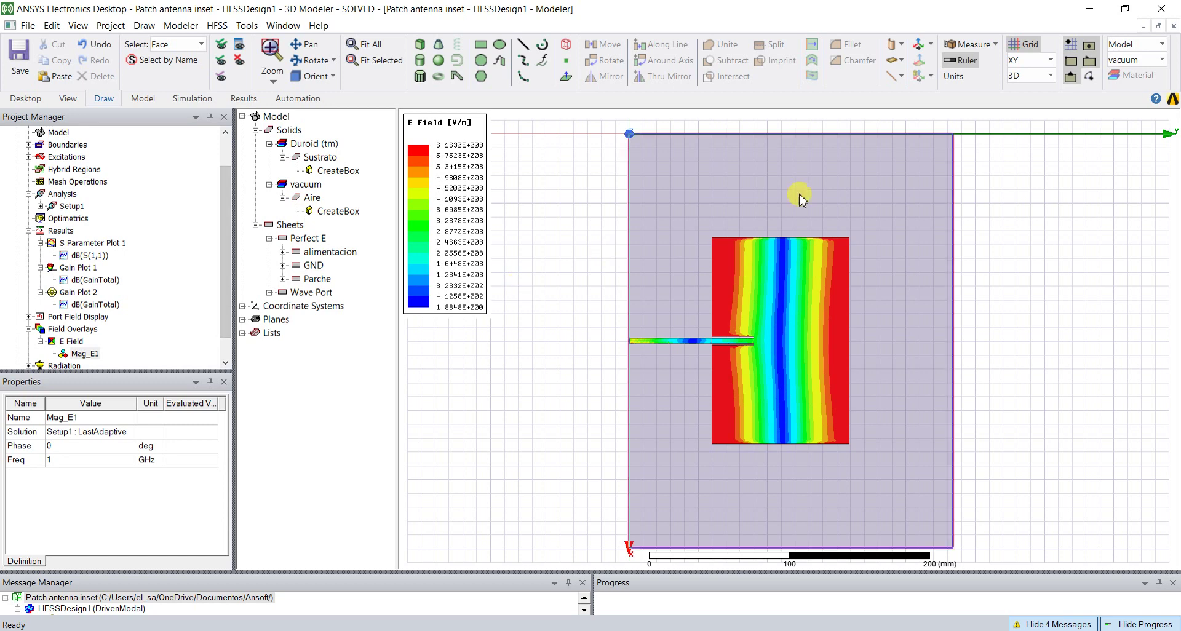
{"action": "double_click", "coordinate": [1143, 152], "text": "alt"}
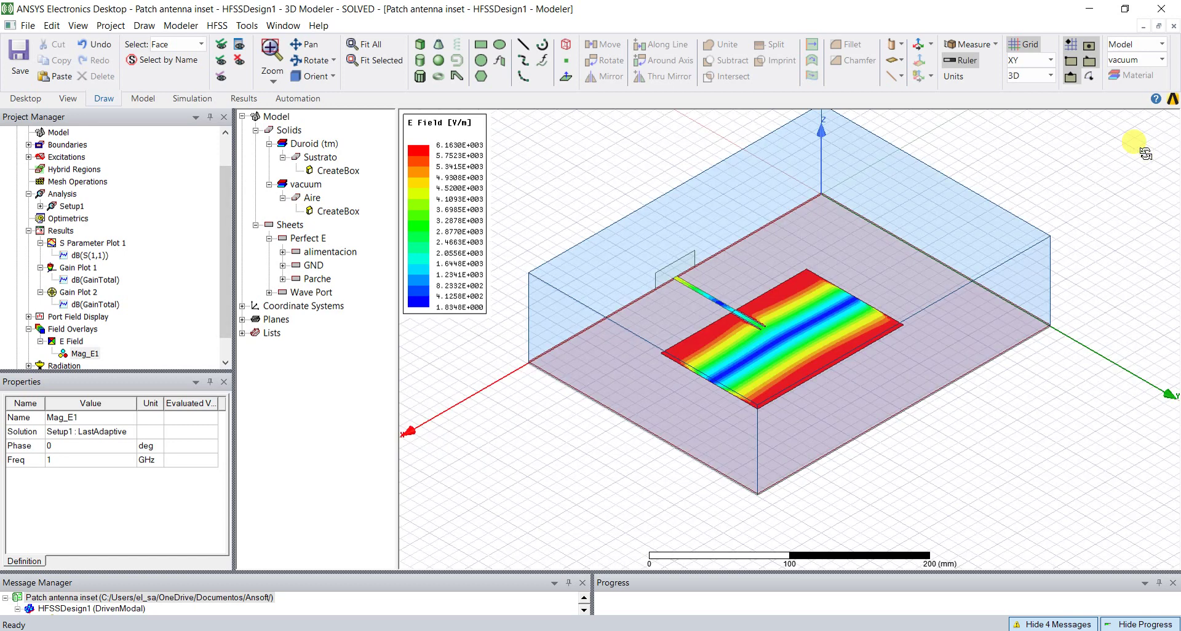